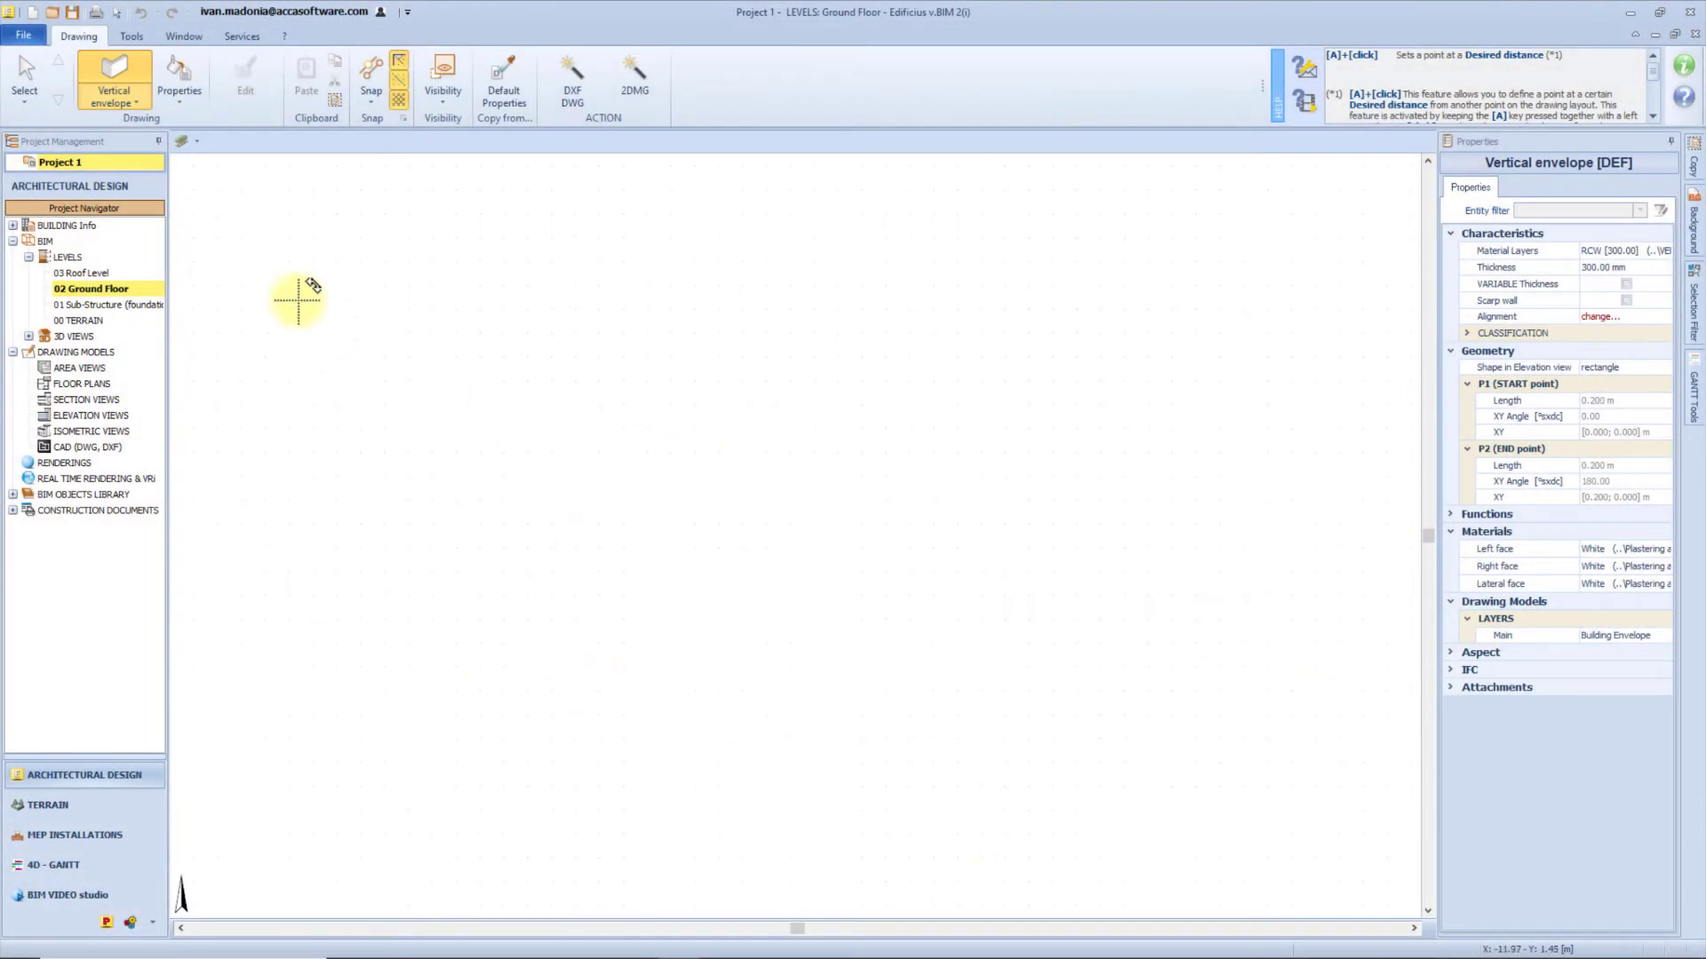
Start a new Ramp object on the ground floor and place it in the plan to open its editor.
click(138, 101)
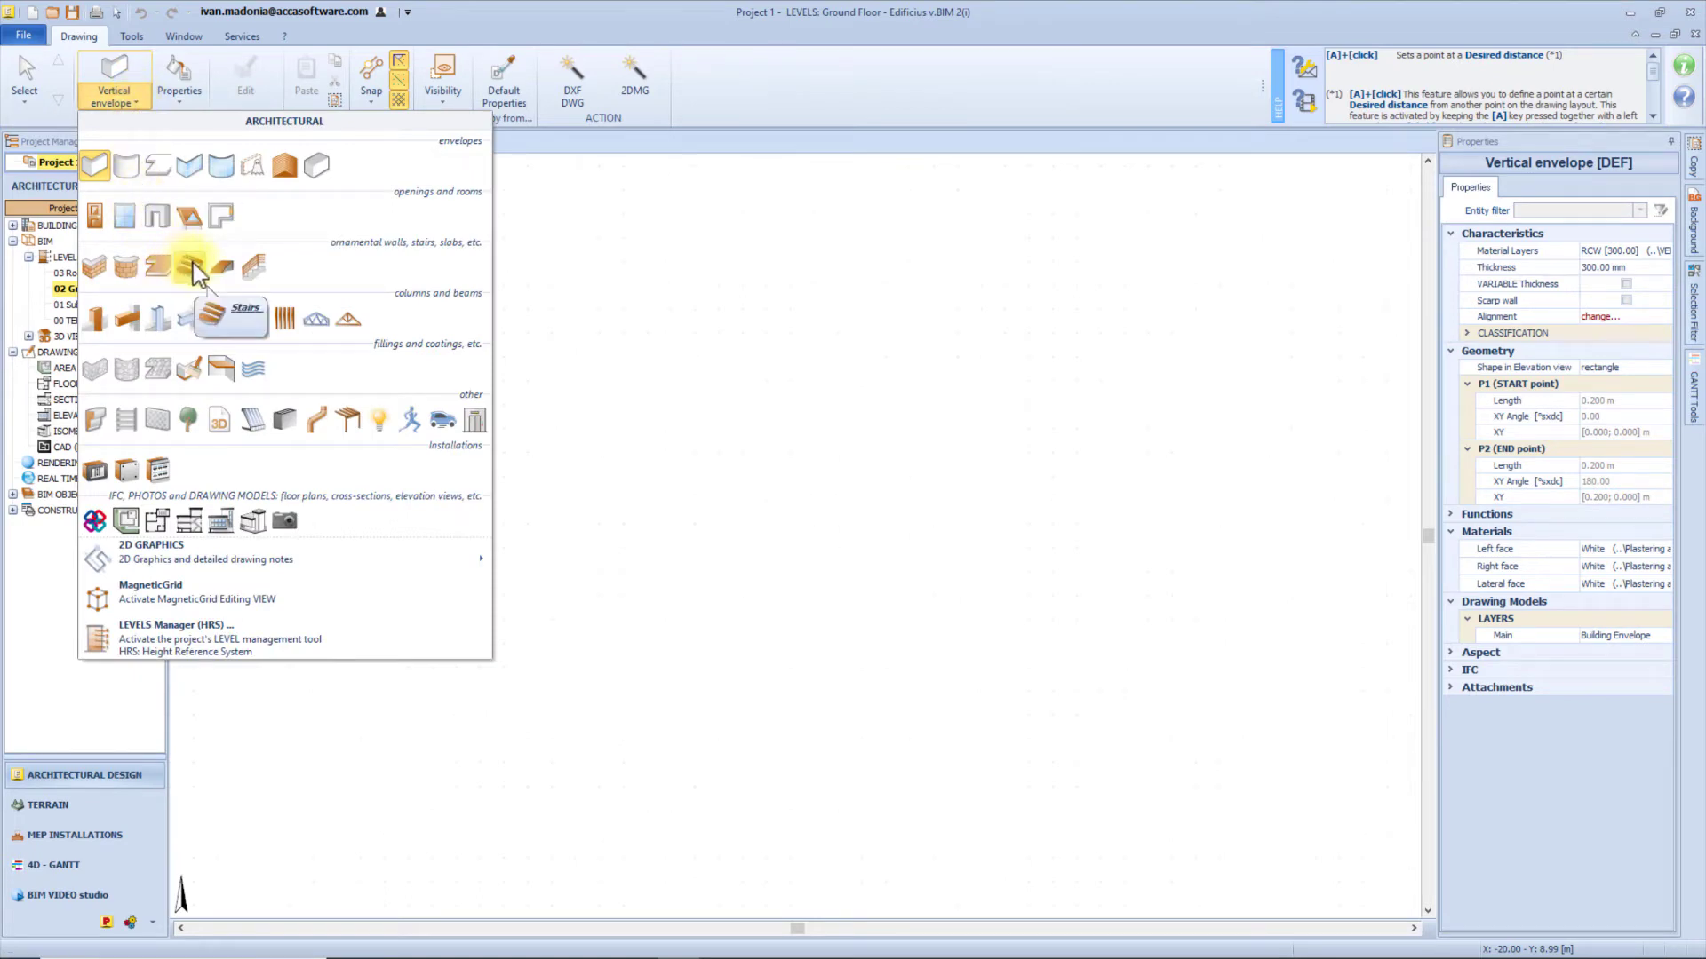
click(222, 266)
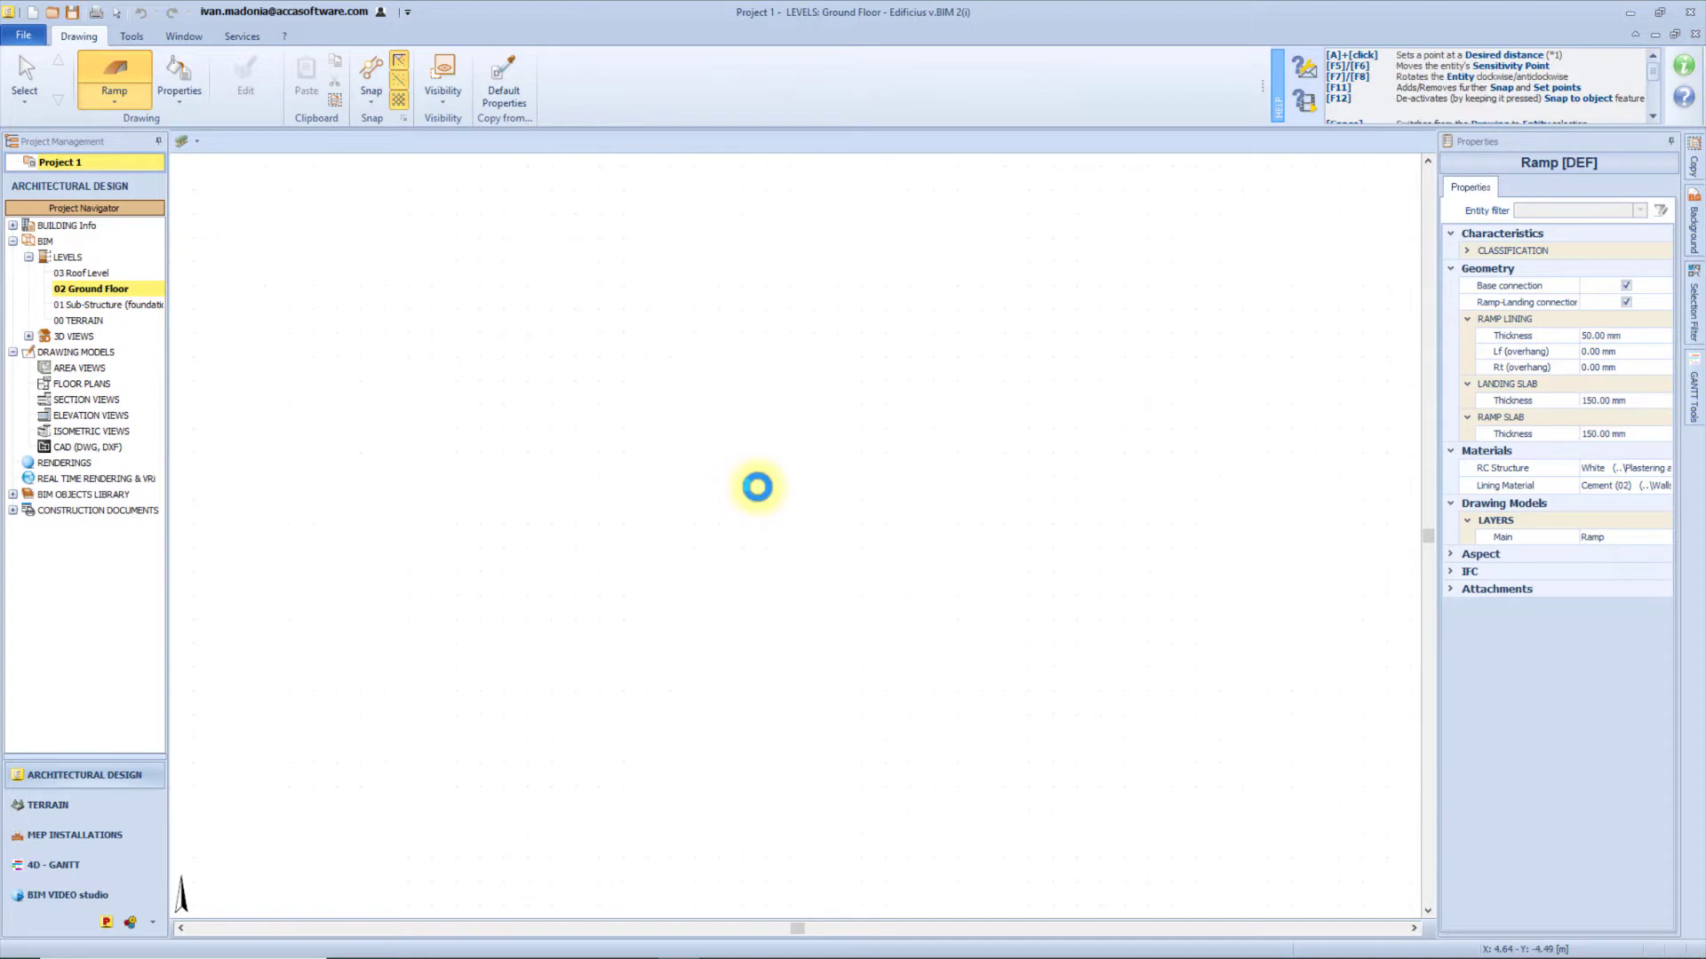
click(757, 487)
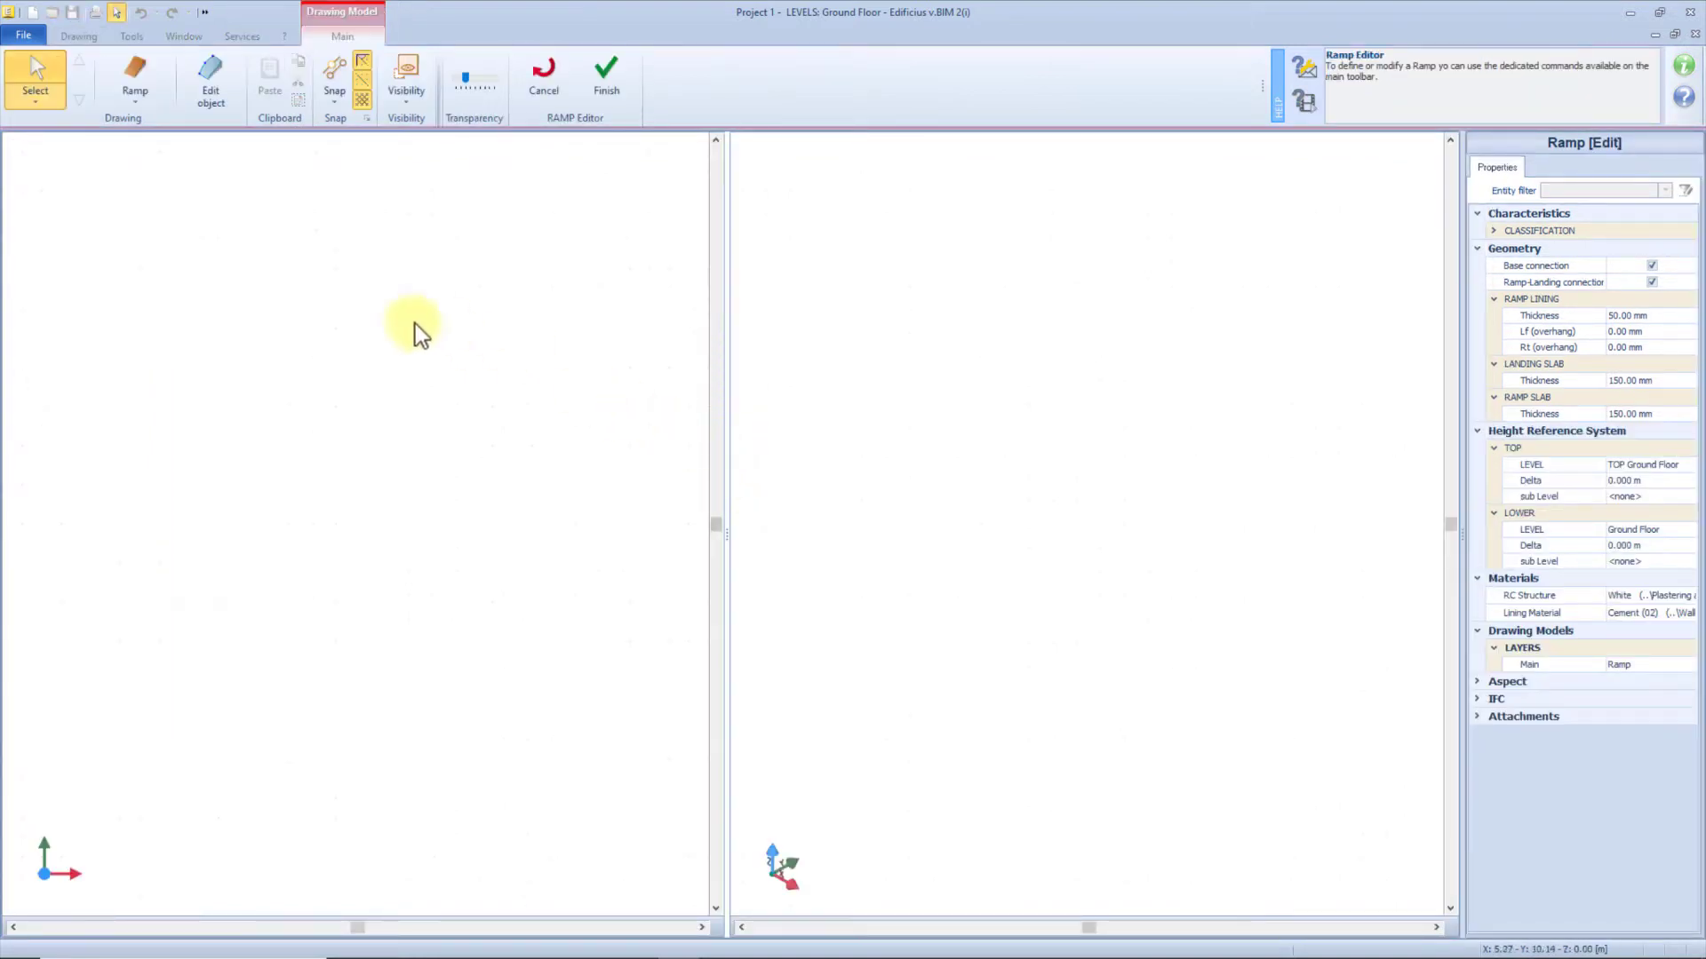
Place a straight ramp segment pointing upward in the ramp editor's plan view.
click(148, 71)
click(147, 103)
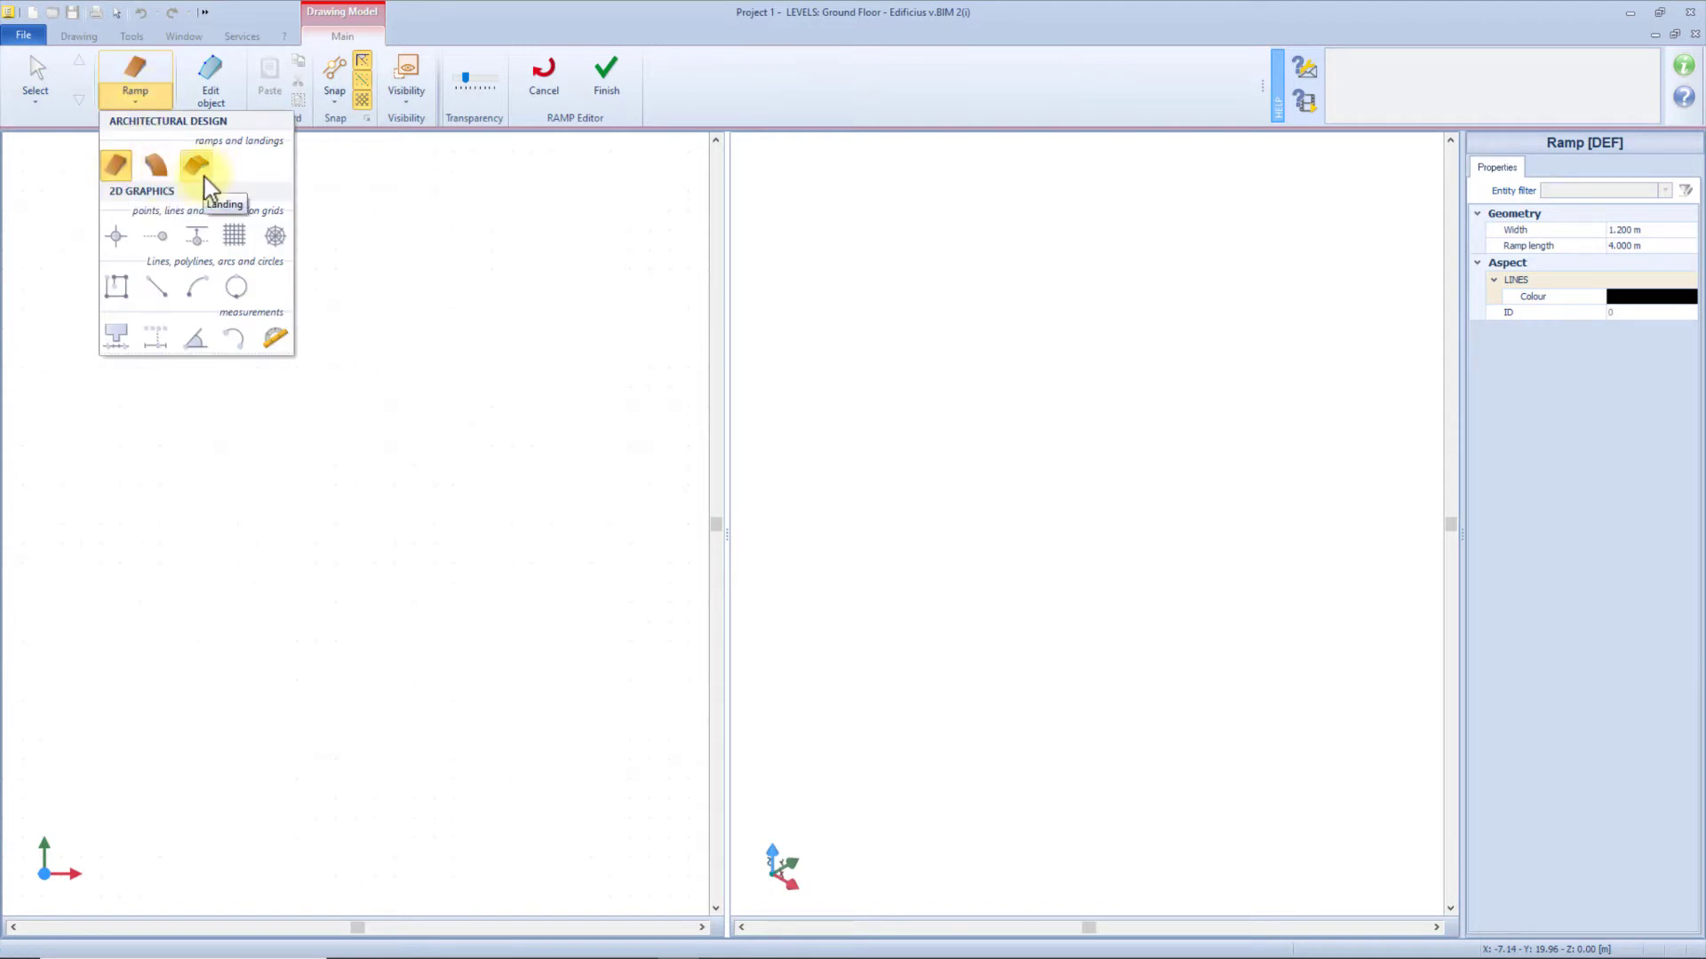
click(121, 168)
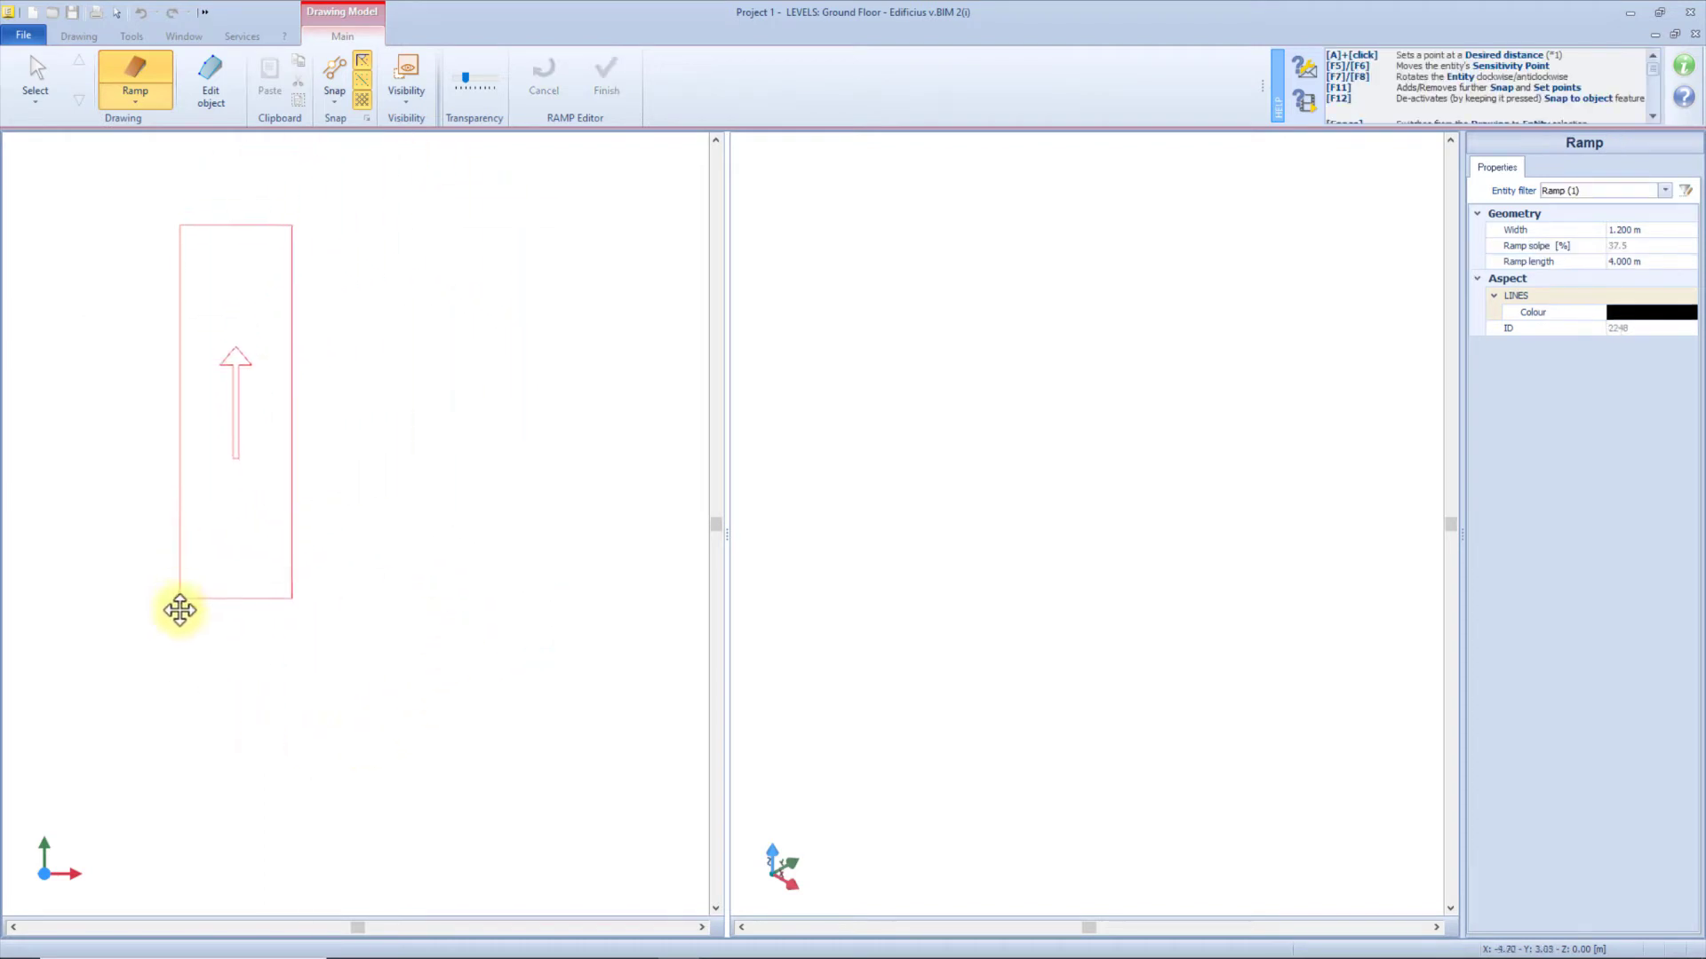
click(301, 688)
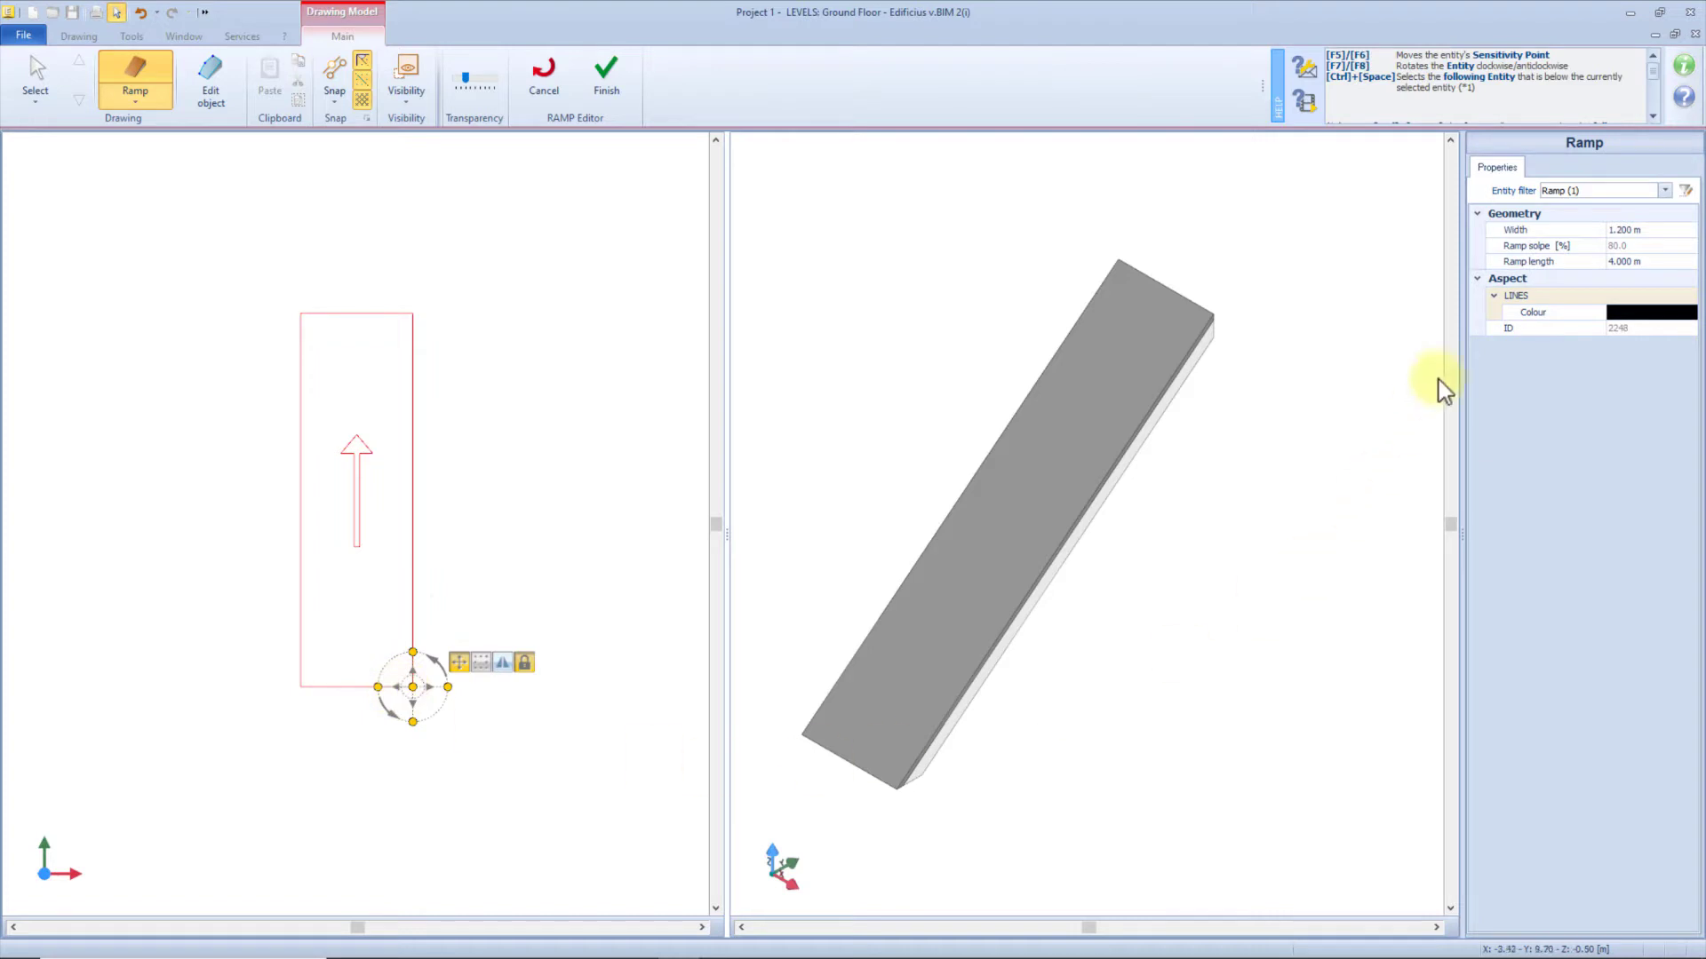
Set the straight ramp's width to 5 m and its length to 10 m.
click(1656, 231)
text(5)
key(Return)
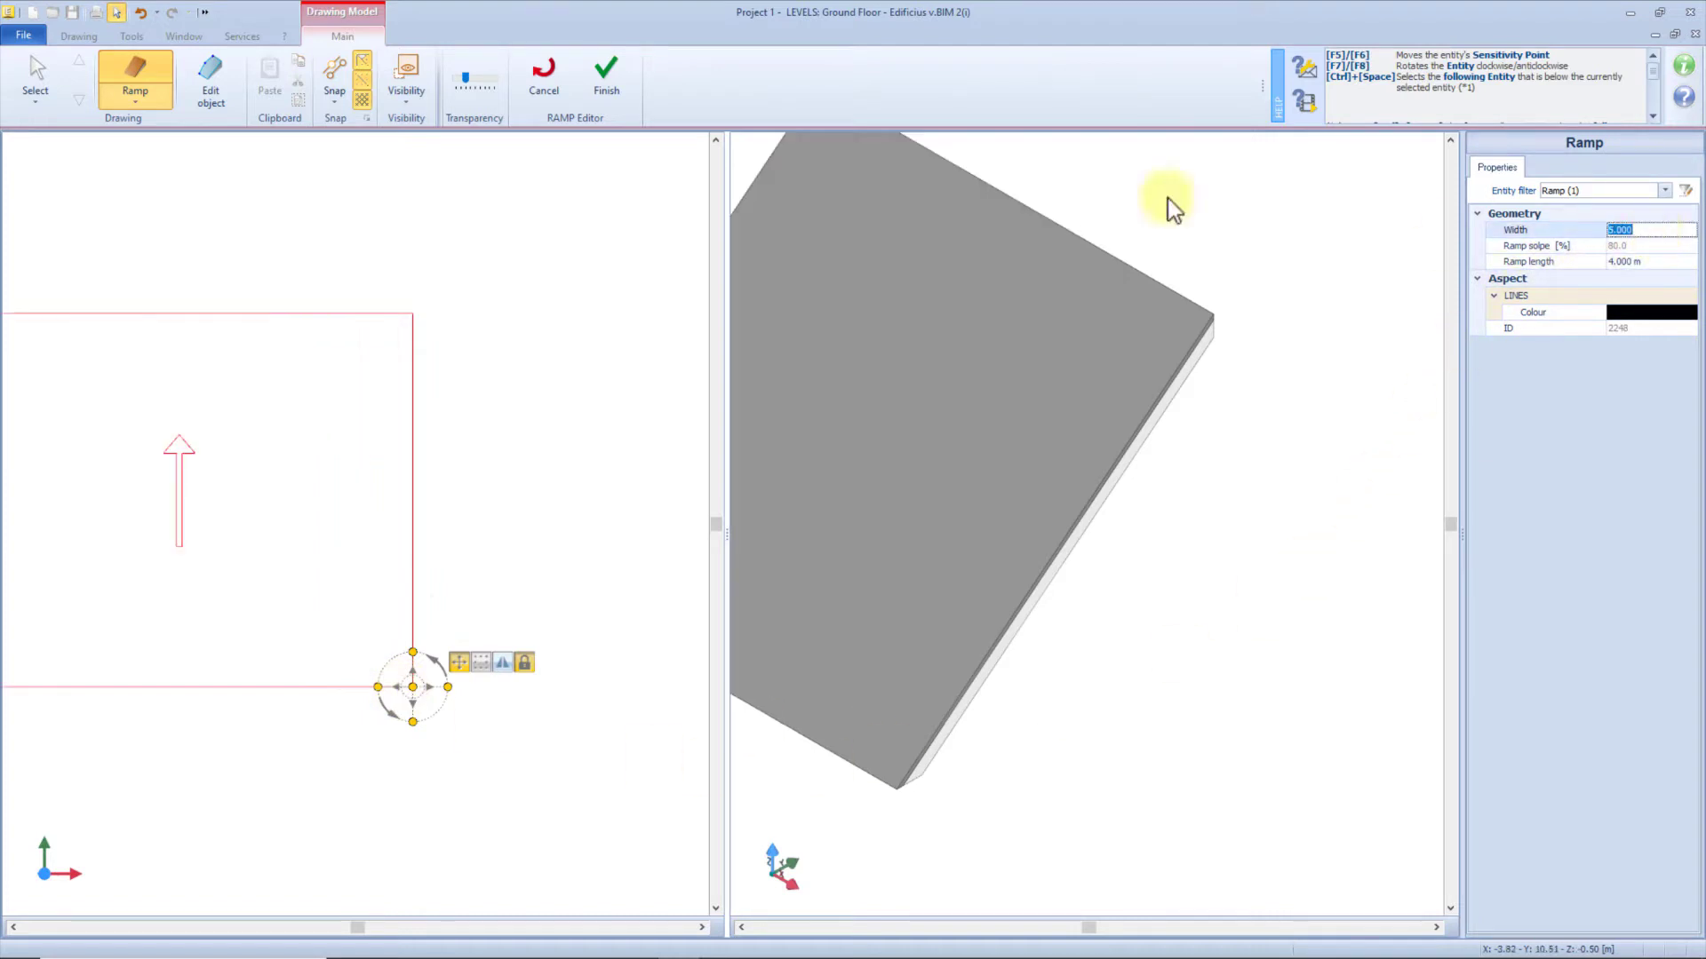
drag(1153, 463, 1148, 525)
middle_drag(1147, 524, 1104, 563)
click(1640, 263)
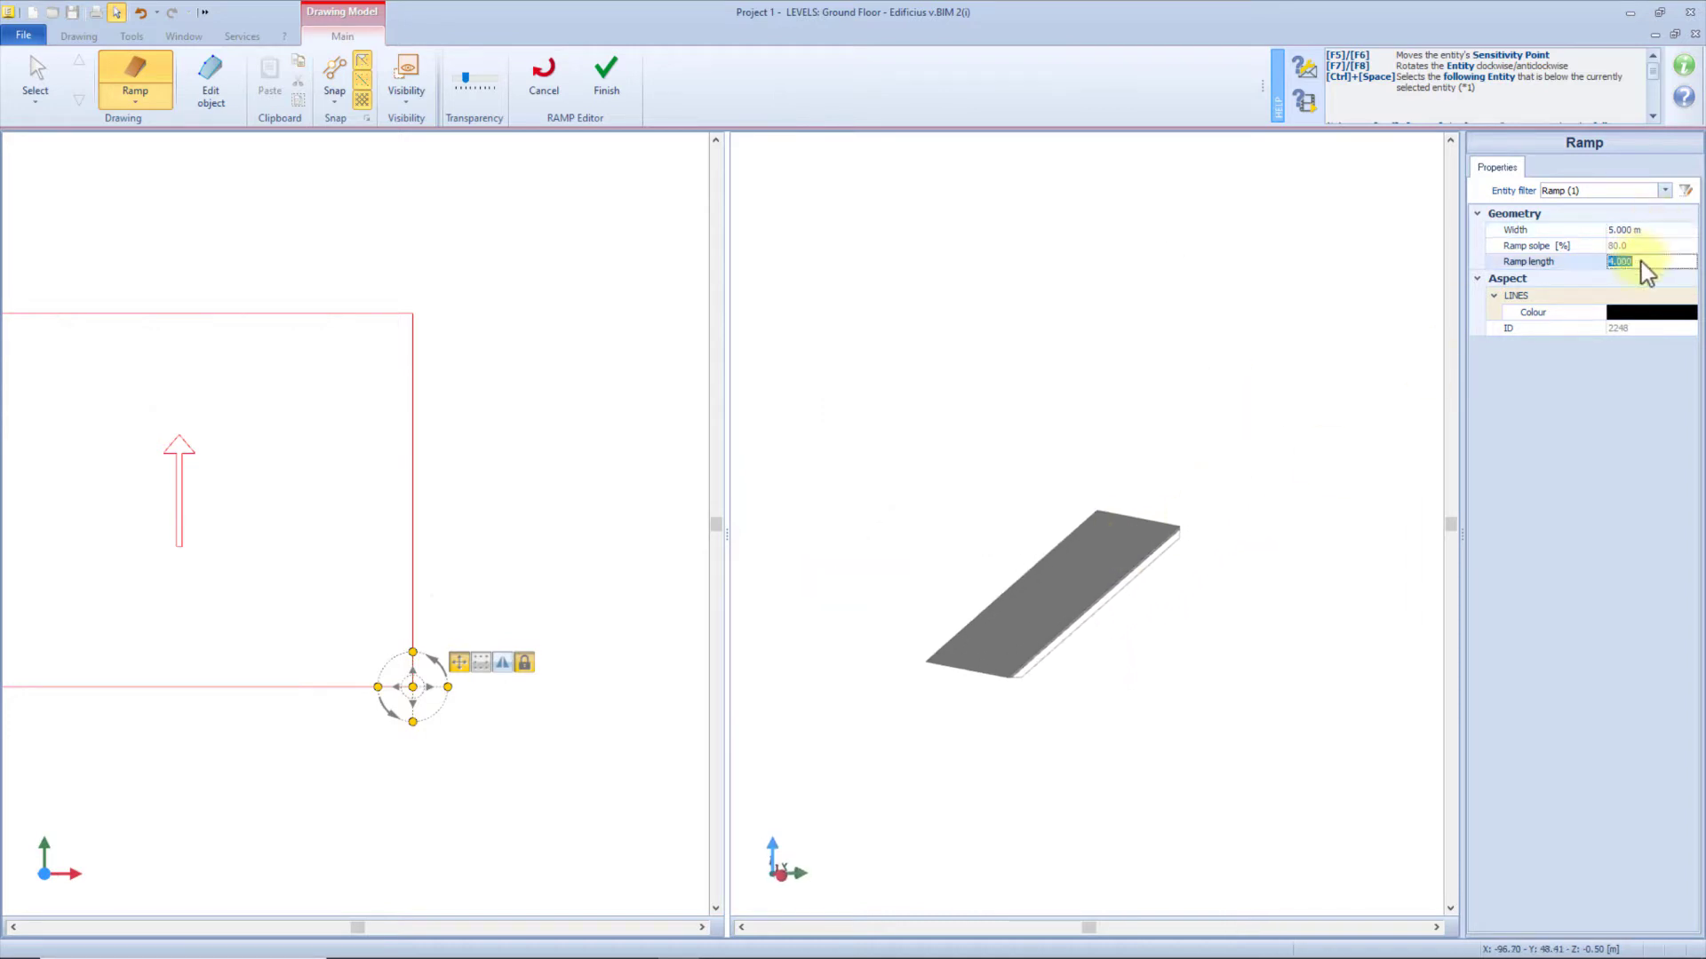
text(10)
key(Return)
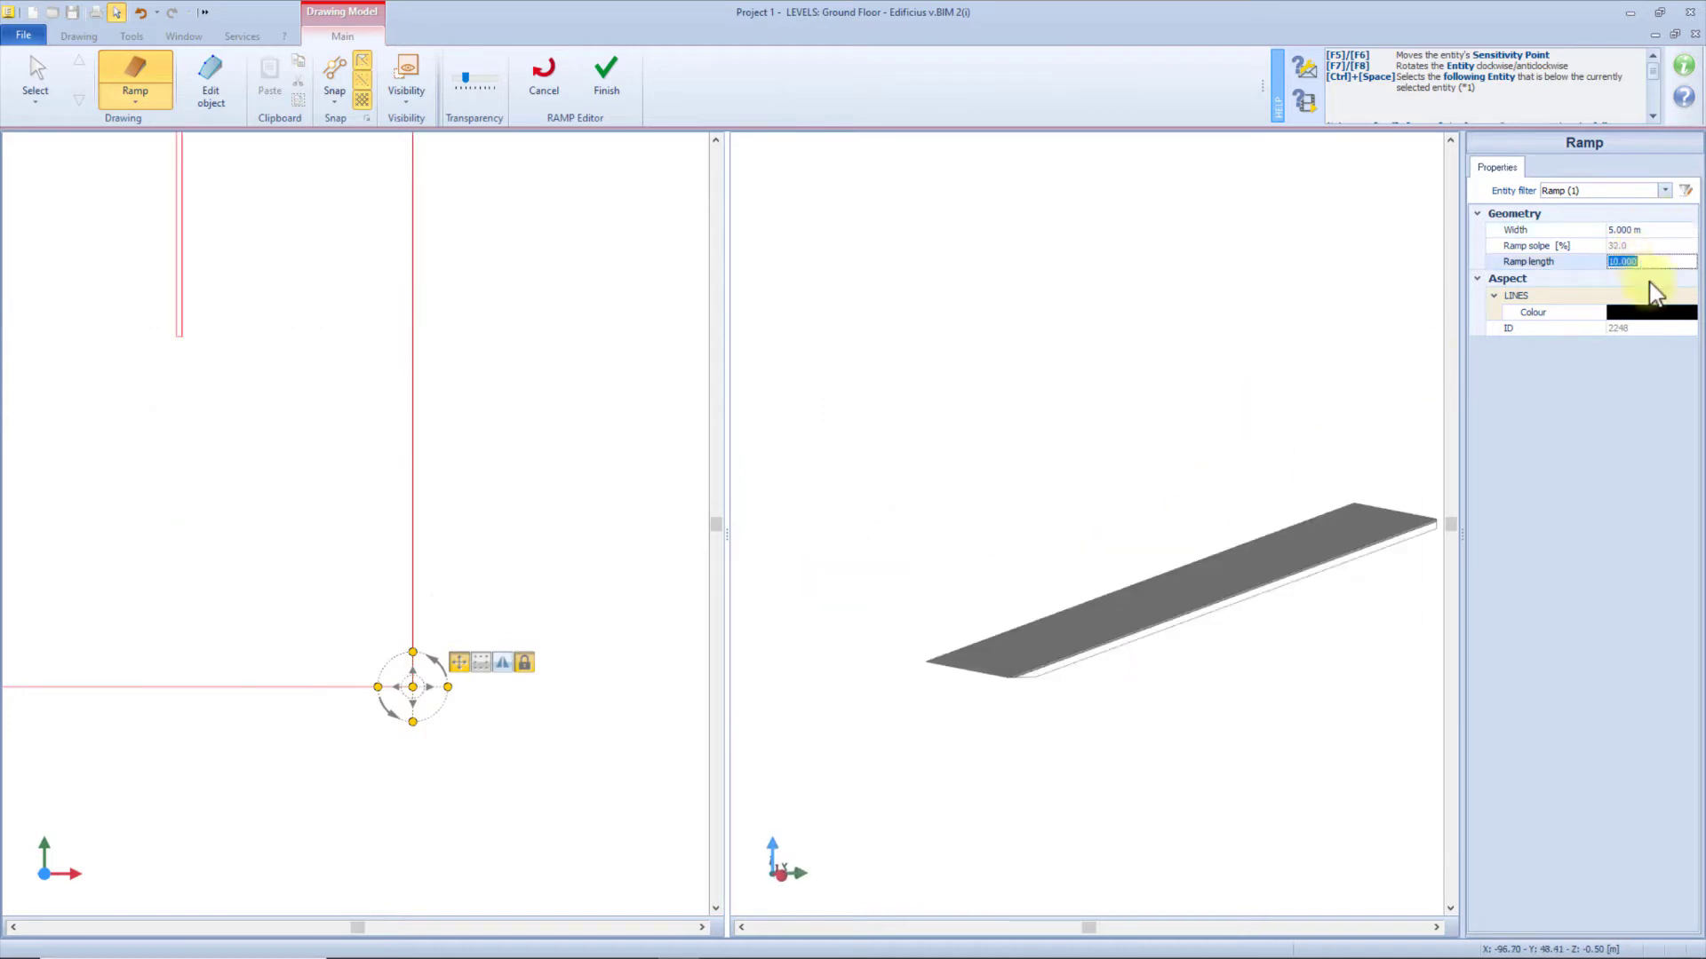
drag(1115, 666, 1195, 666)
key(Escape)
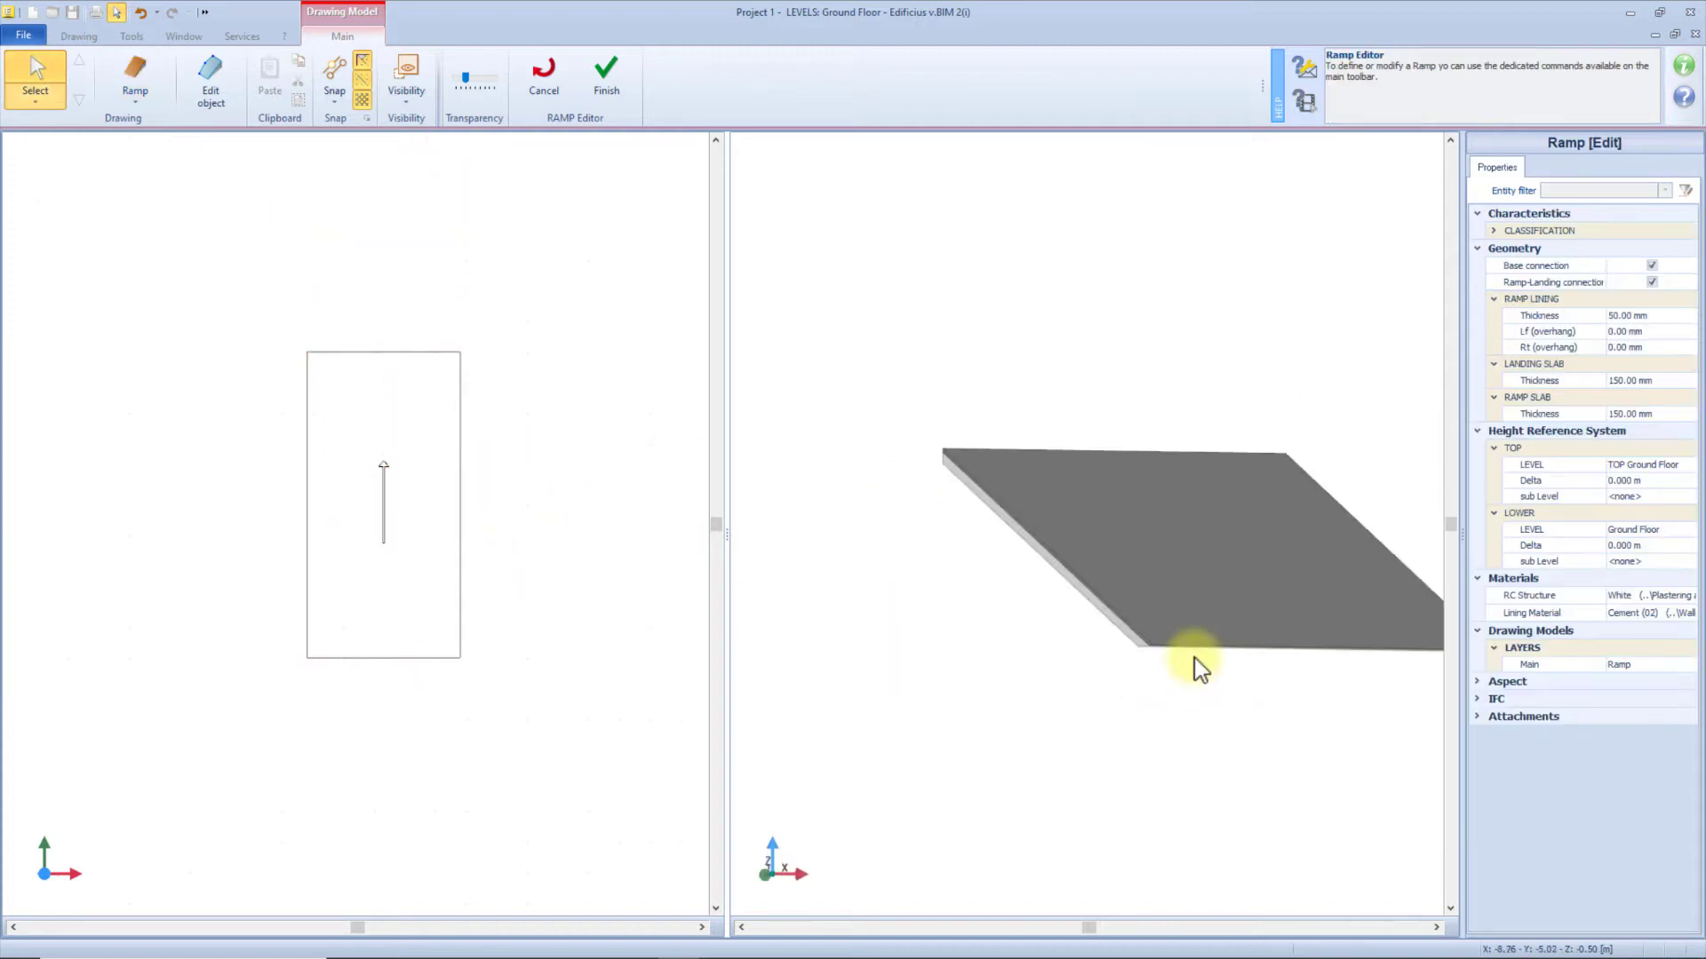
Place a landing at the corner of the straight ramp's upper end.
click(151, 101)
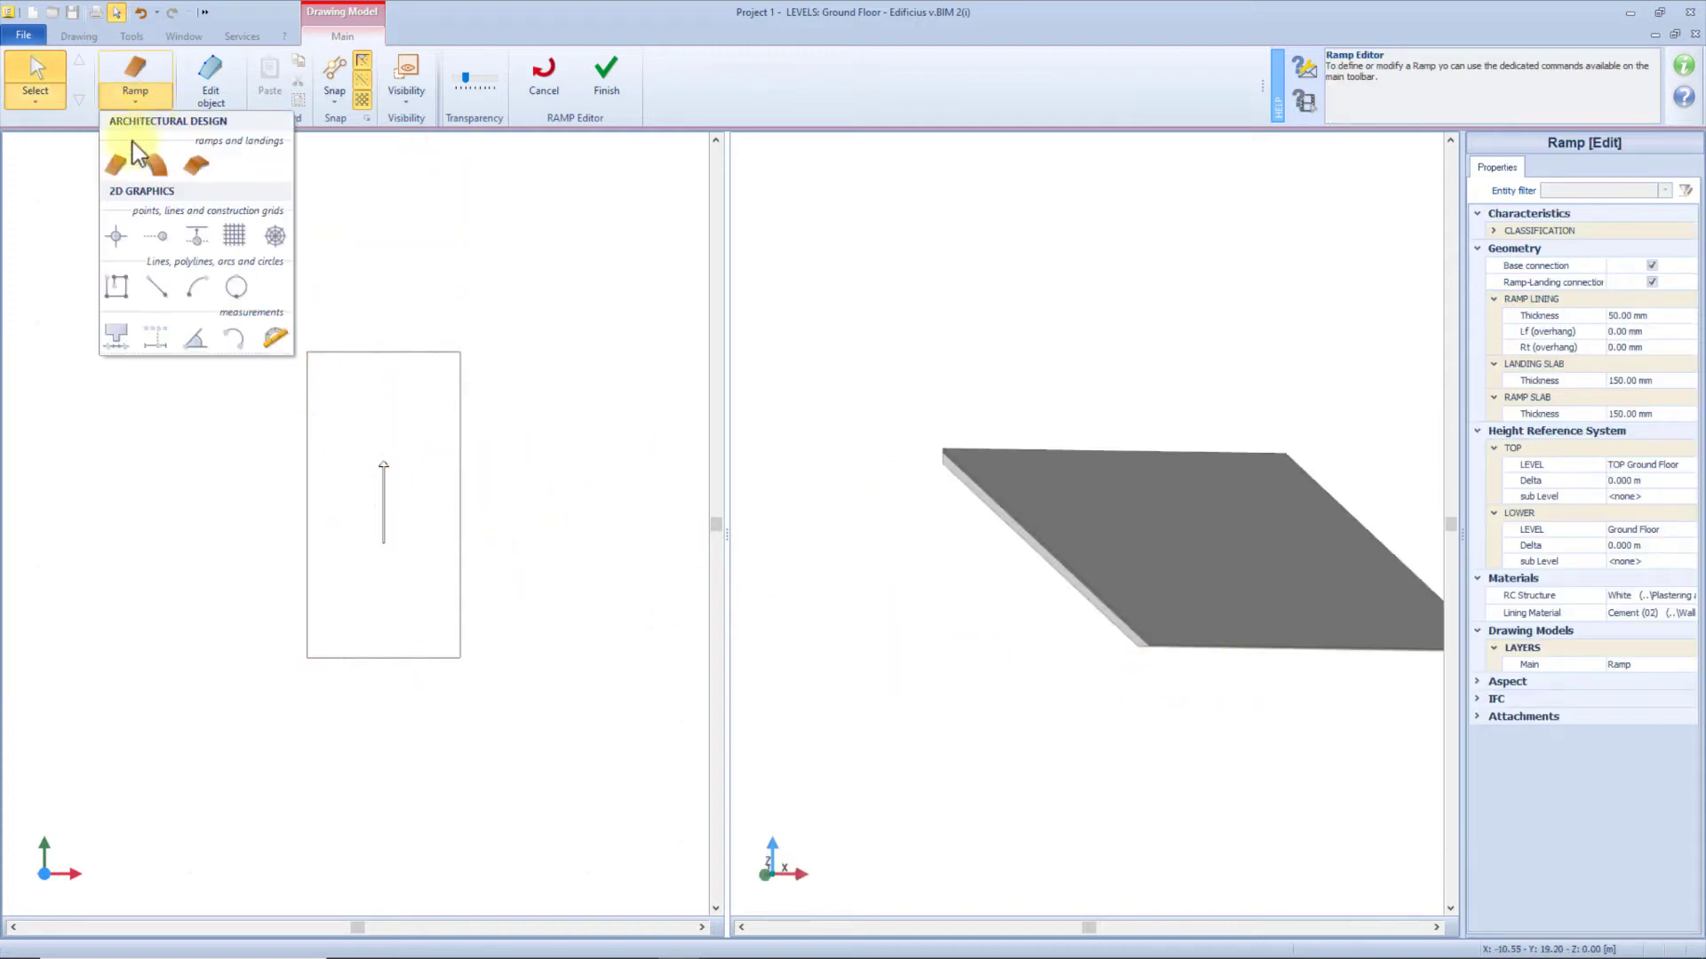
click(199, 166)
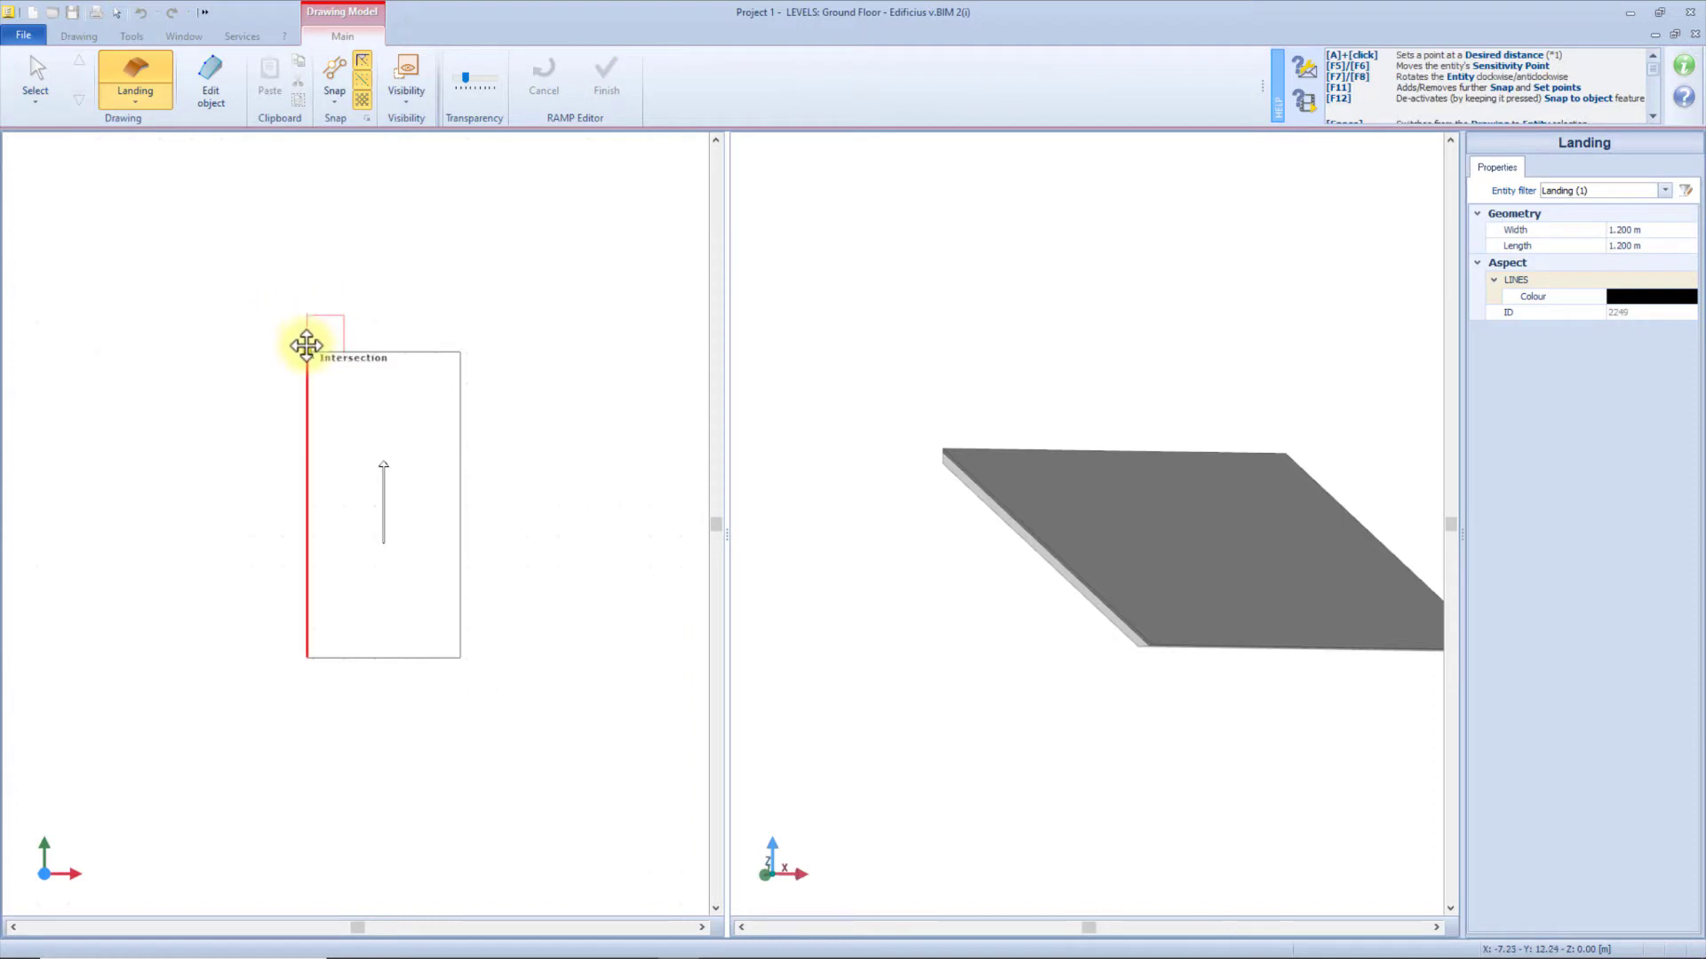
click(305, 344)
Stretch the landing to the ramp's full 5 m width and lengthen it to about 6.2 m.
click(226, 100)
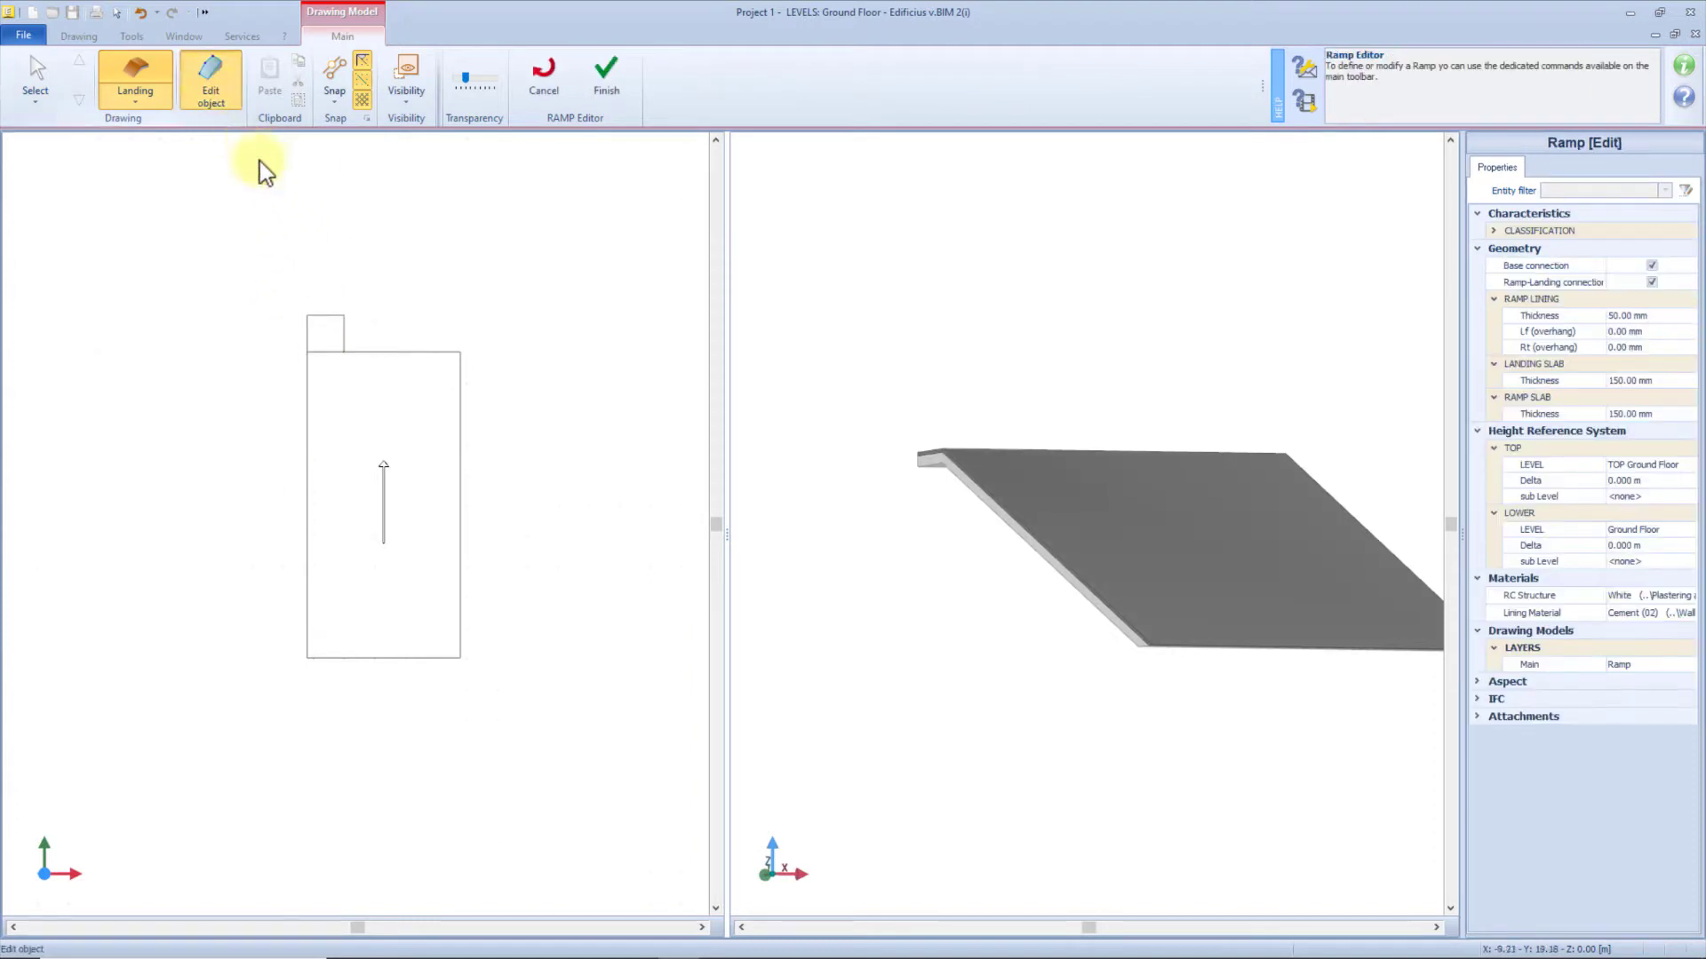
click(345, 329)
drag(345, 330, 460, 354)
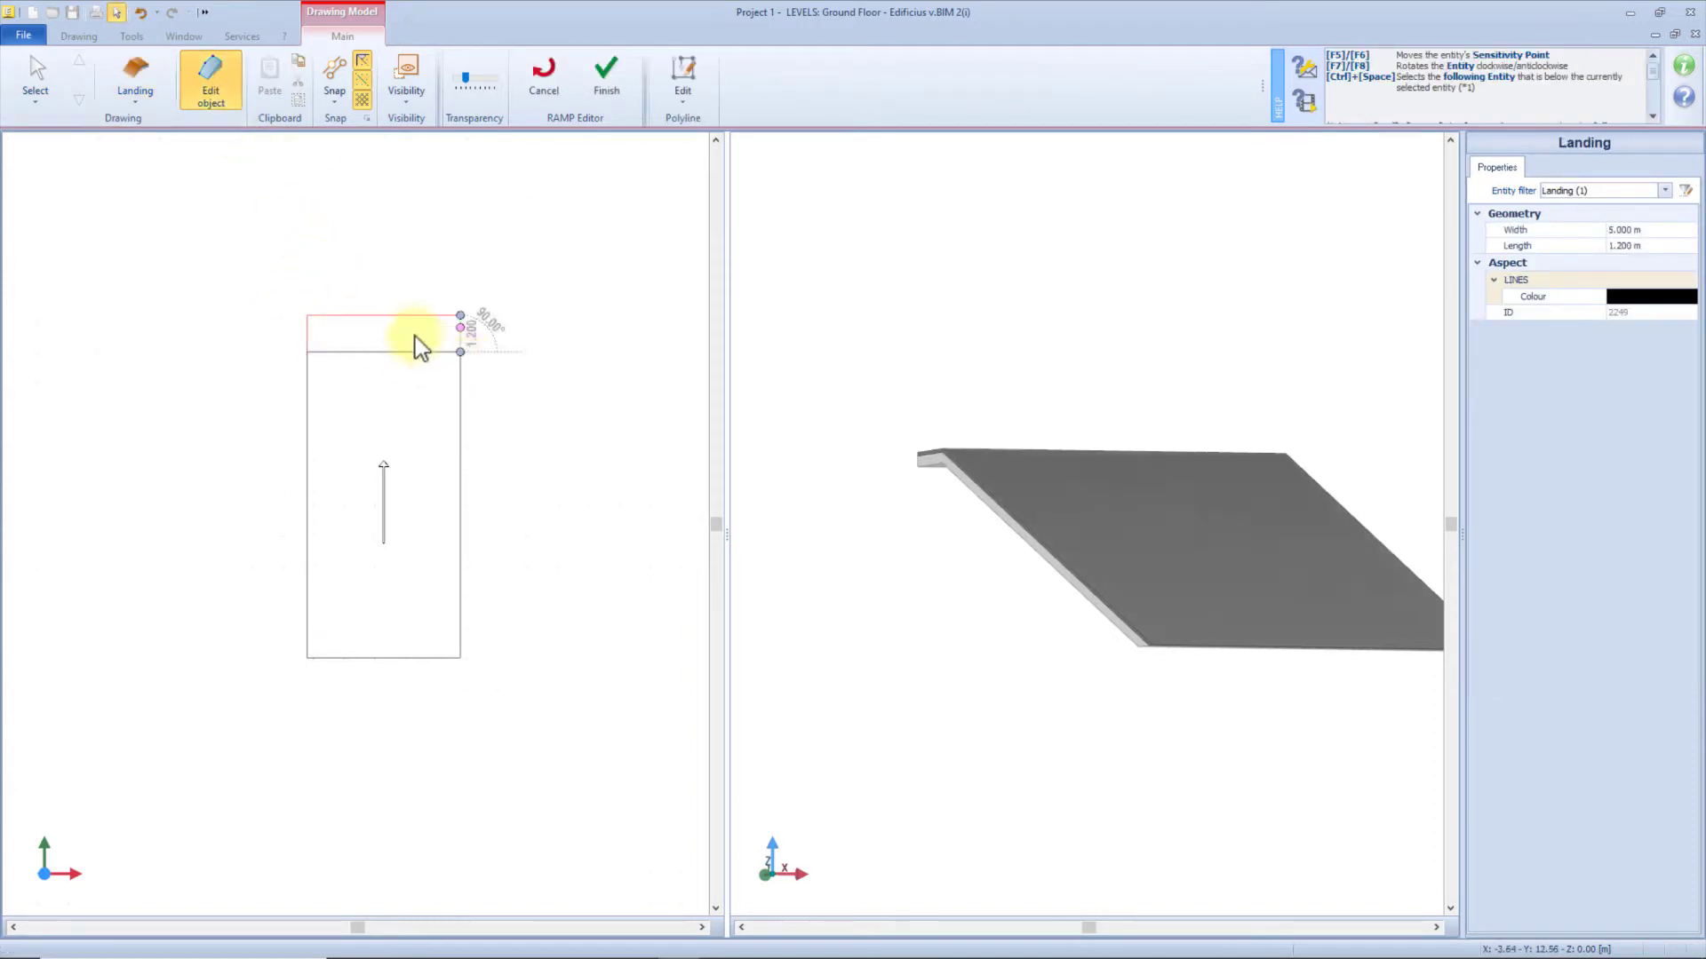
drag(358, 315, 377, 174)
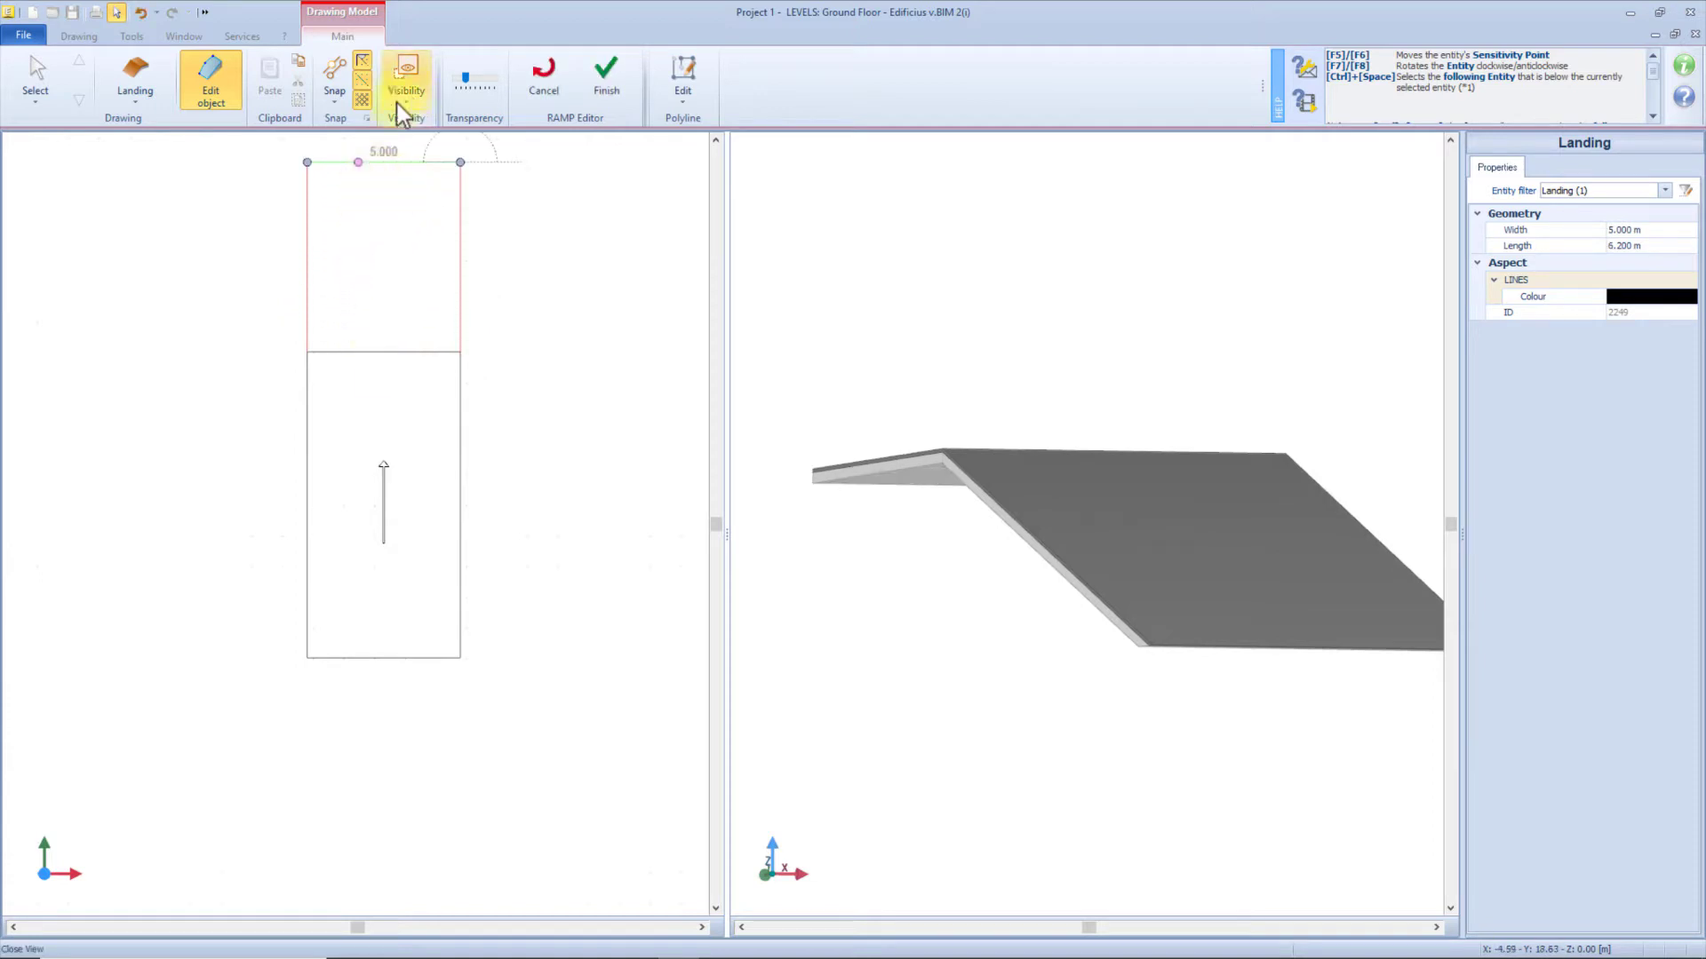
middle_drag(489, 543, 459, 659)
drag(1141, 554, 1119, 568)
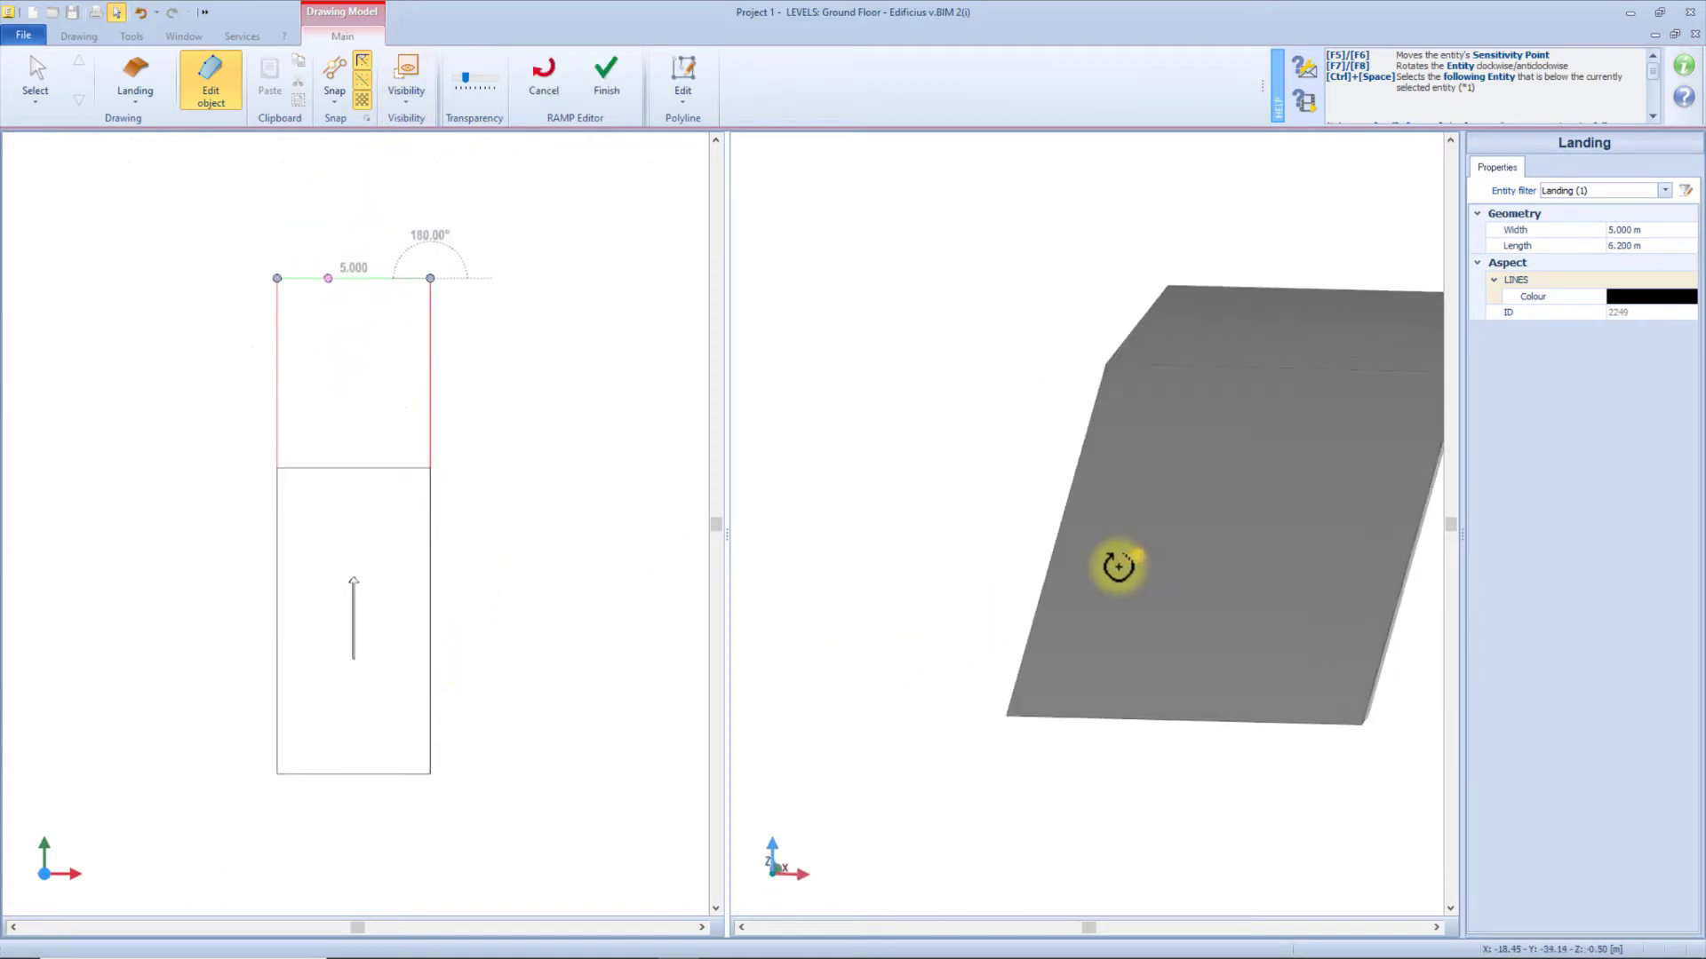
scroll(1120, 568, down, 2)
middle_drag(1119, 568, 1093, 621)
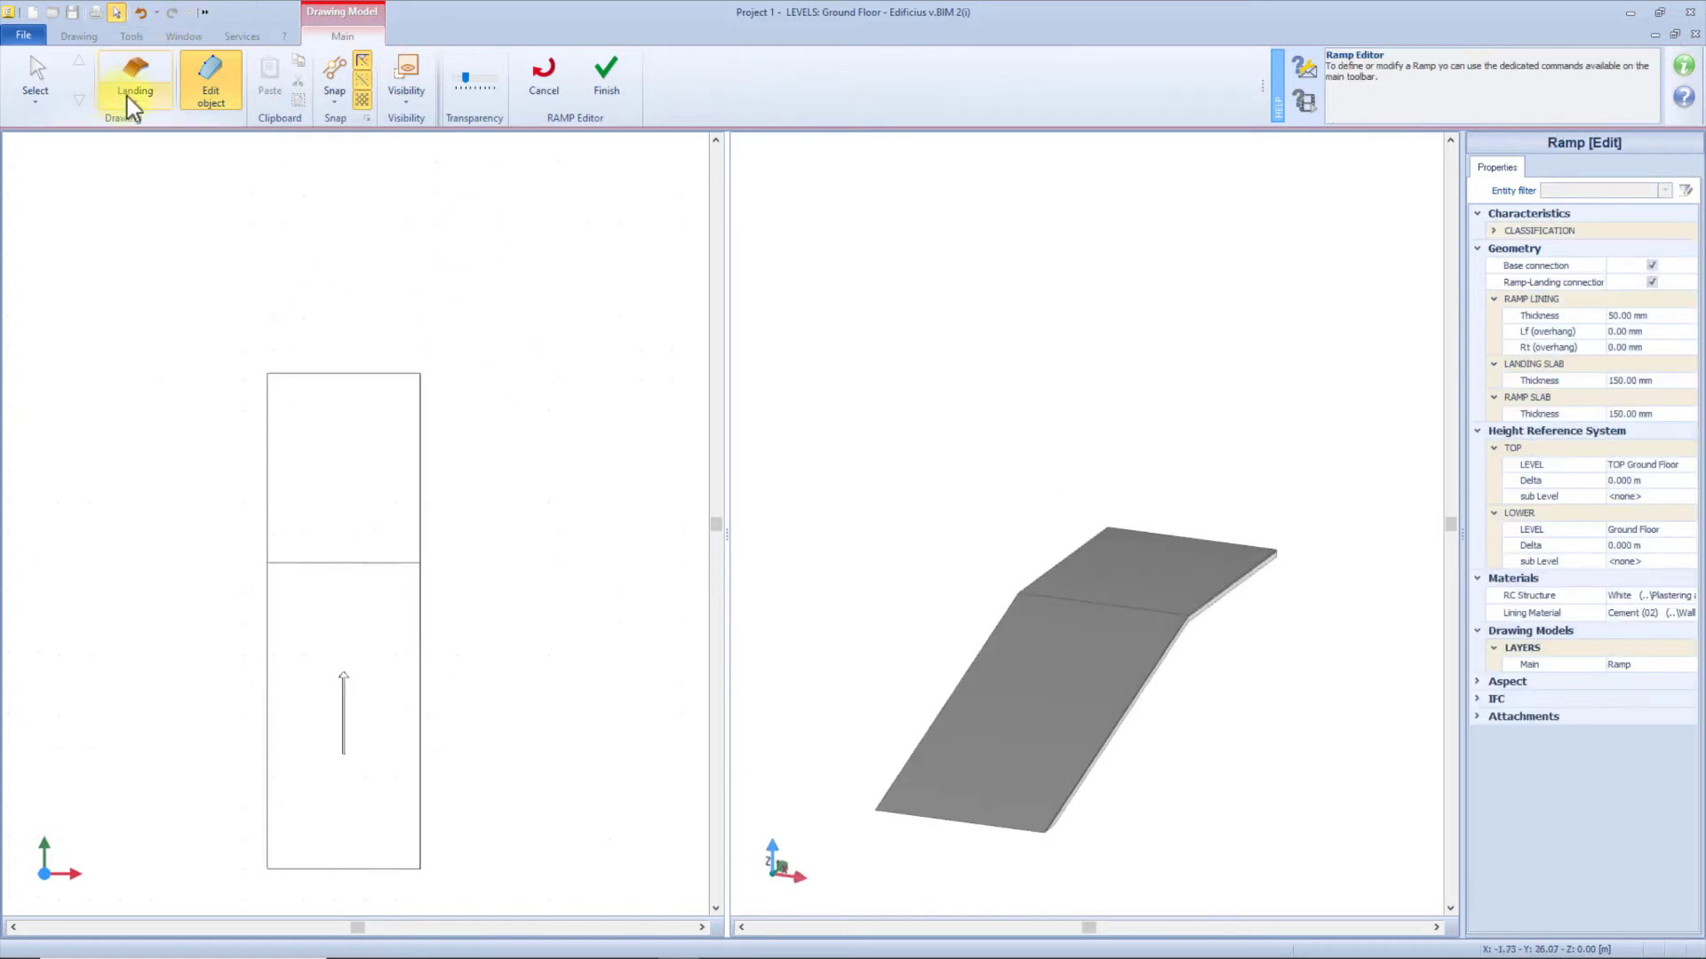
Place a 90° arc ramp at the corner of the landing's far edge, adjusting its rotation and sensitivity point before insertion.
click(126, 98)
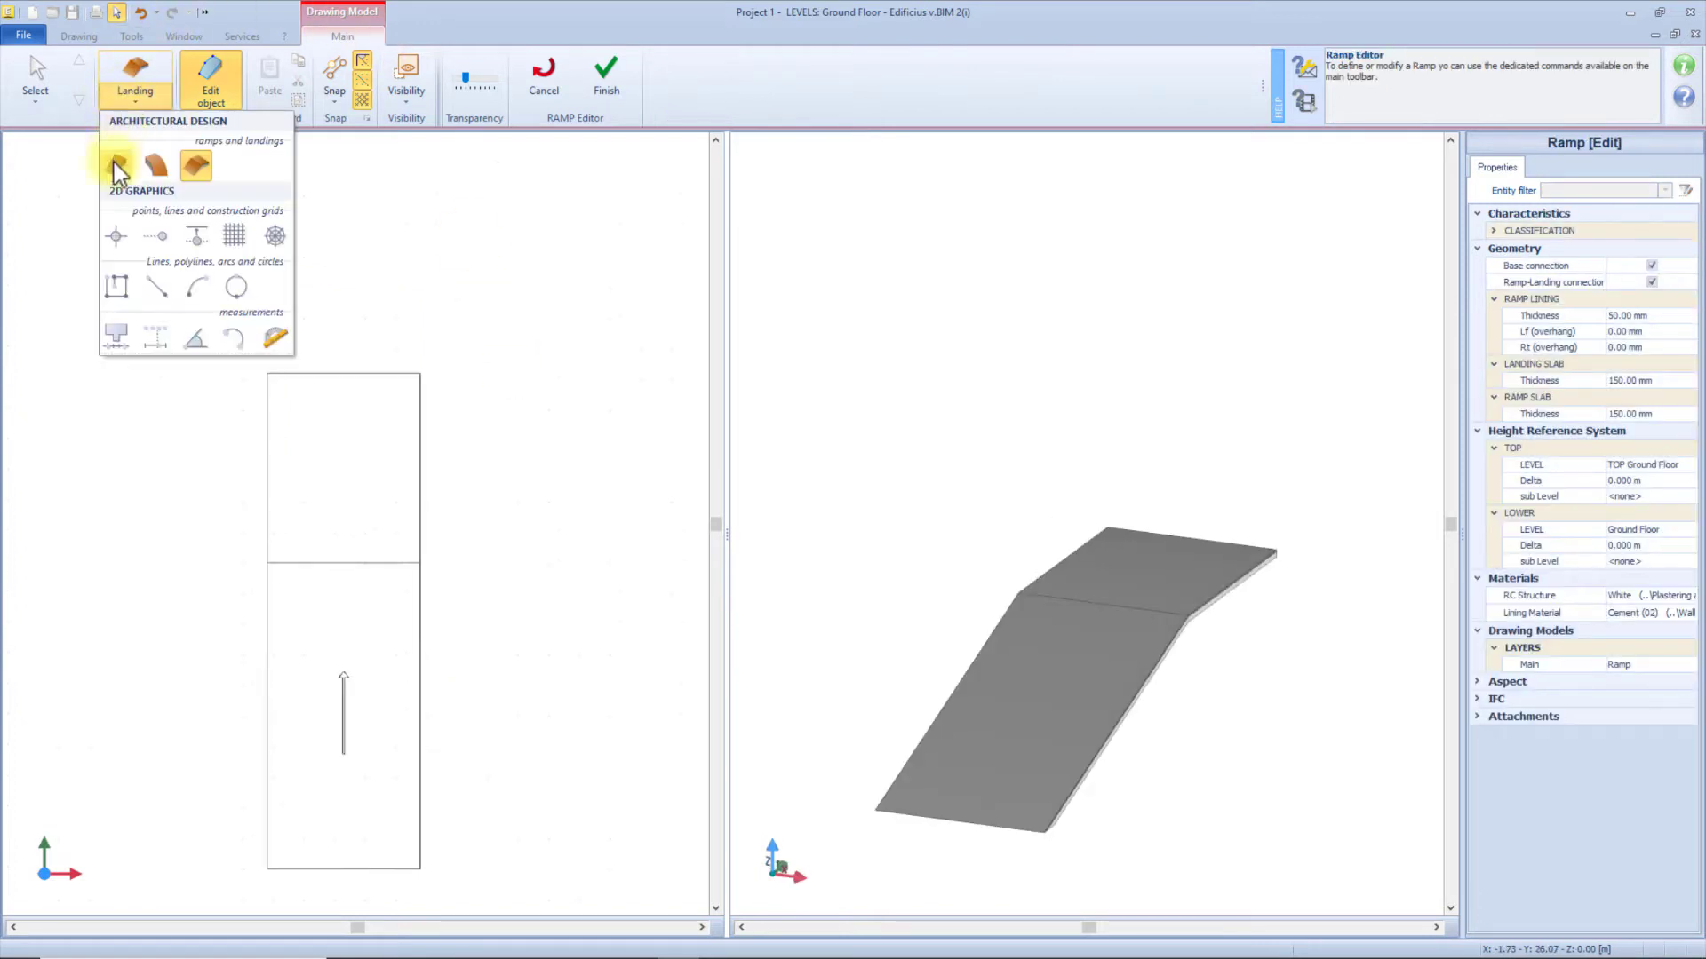
click(153, 171)
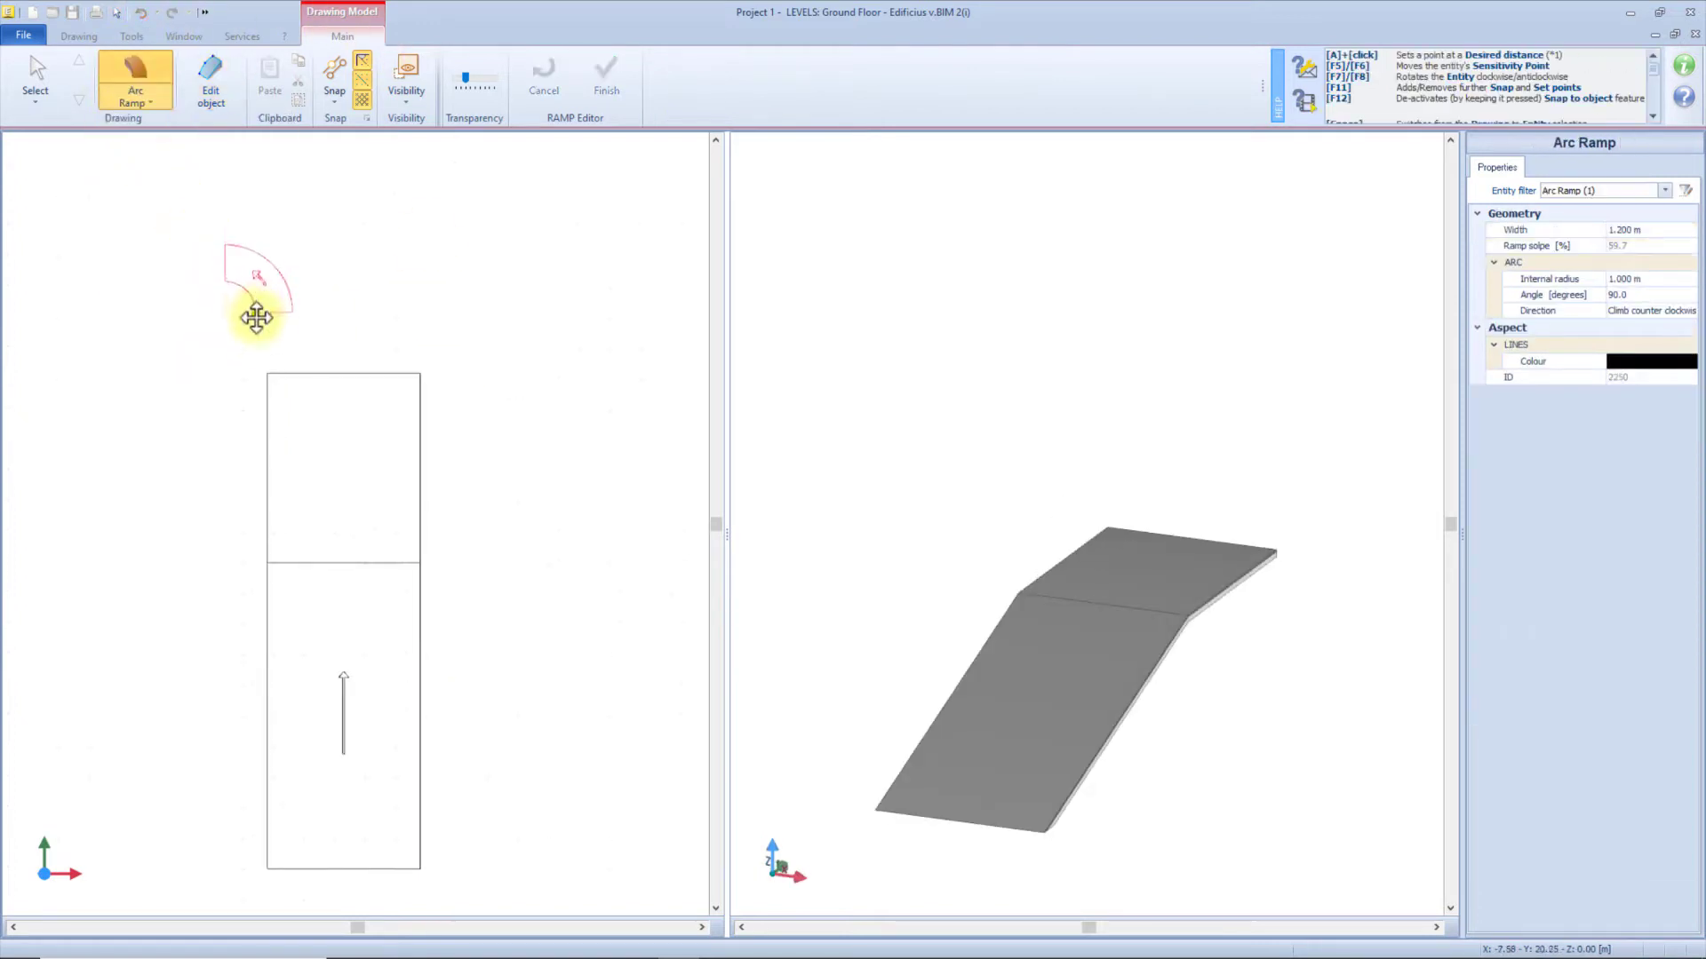
key(F7)
key(F7)
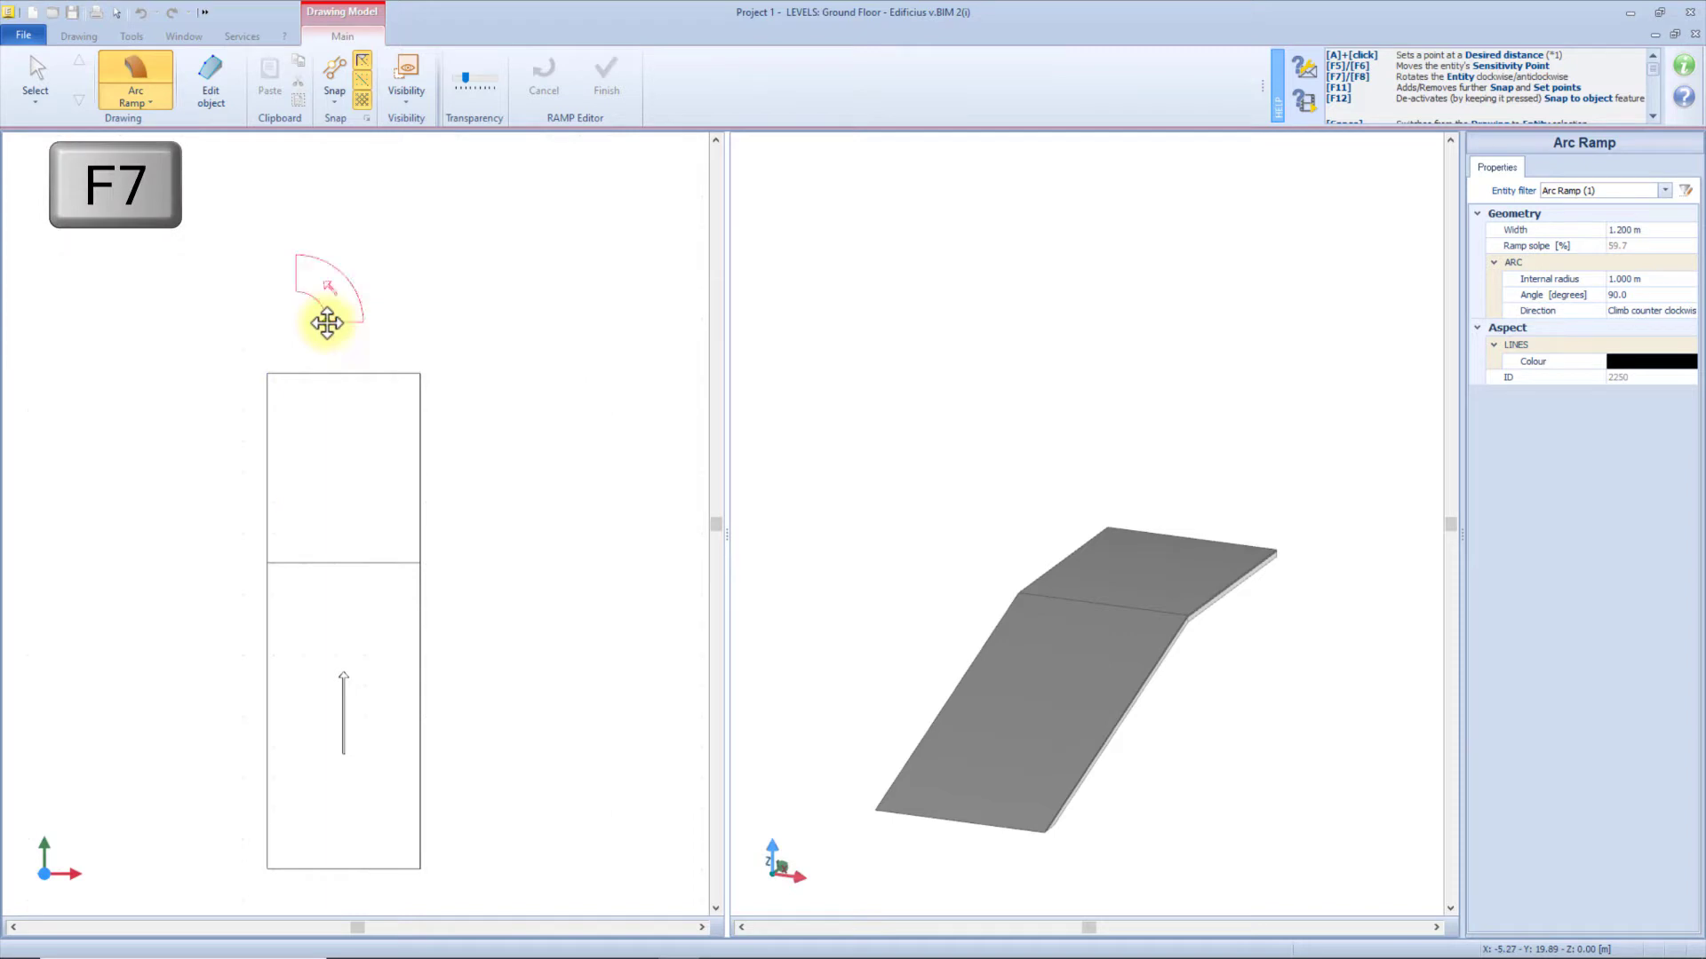
key(F8)
key(F8)
key(F8)
key(F8)
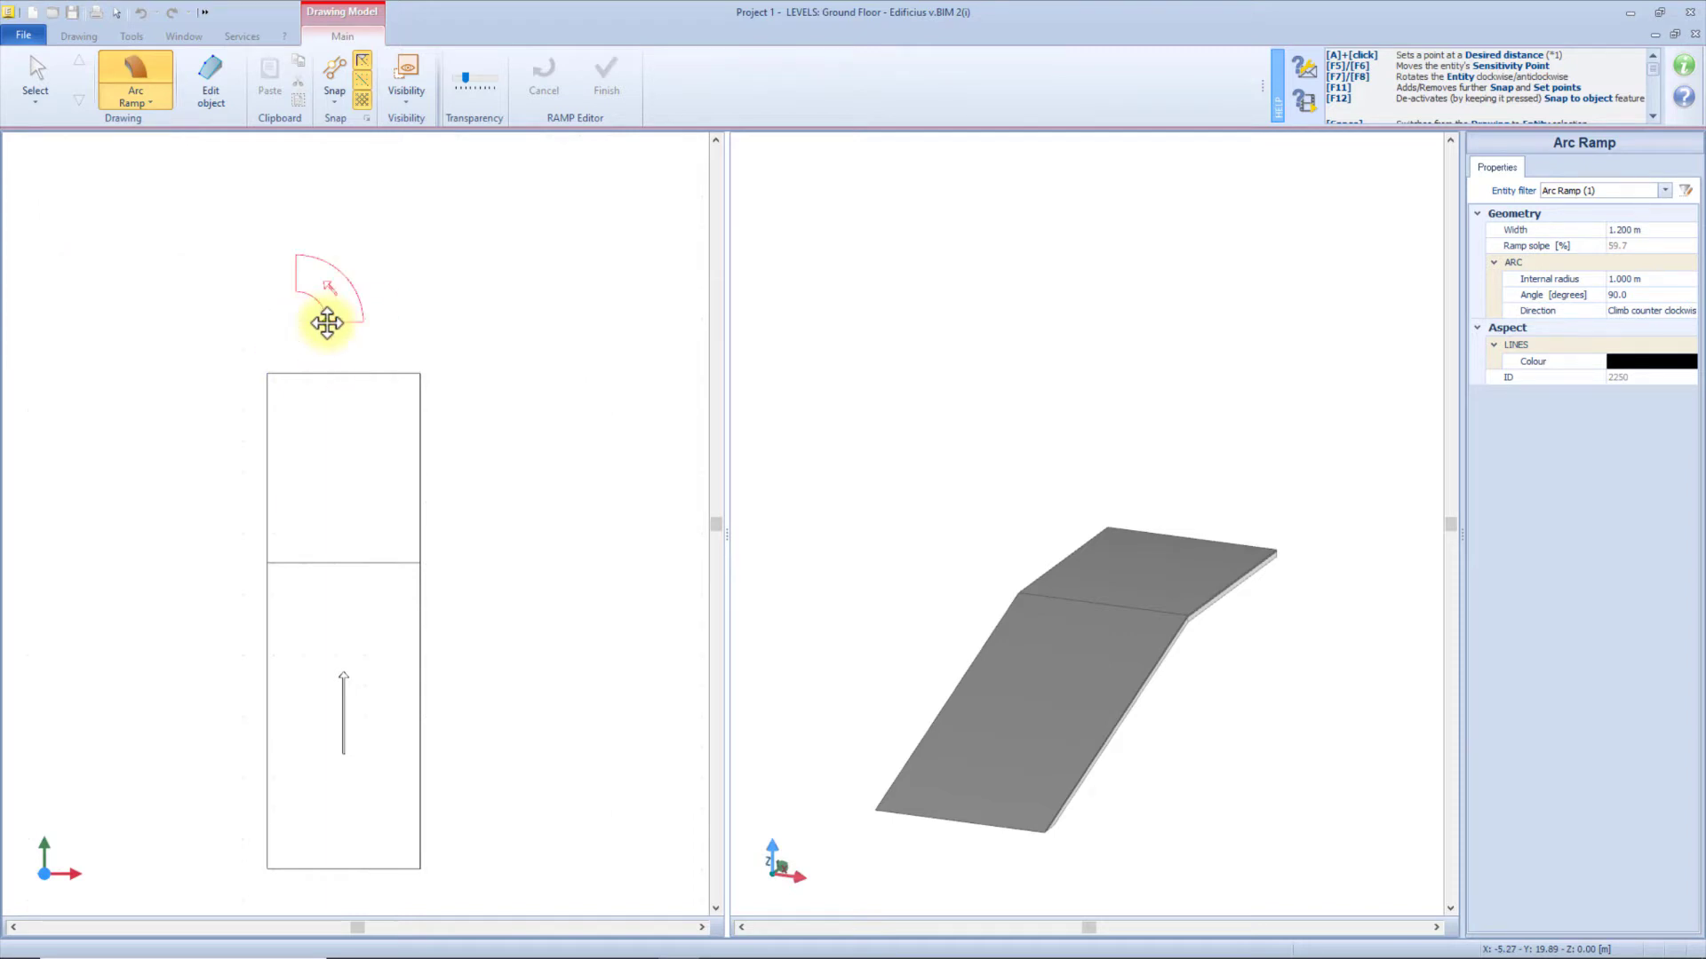
key(F5)
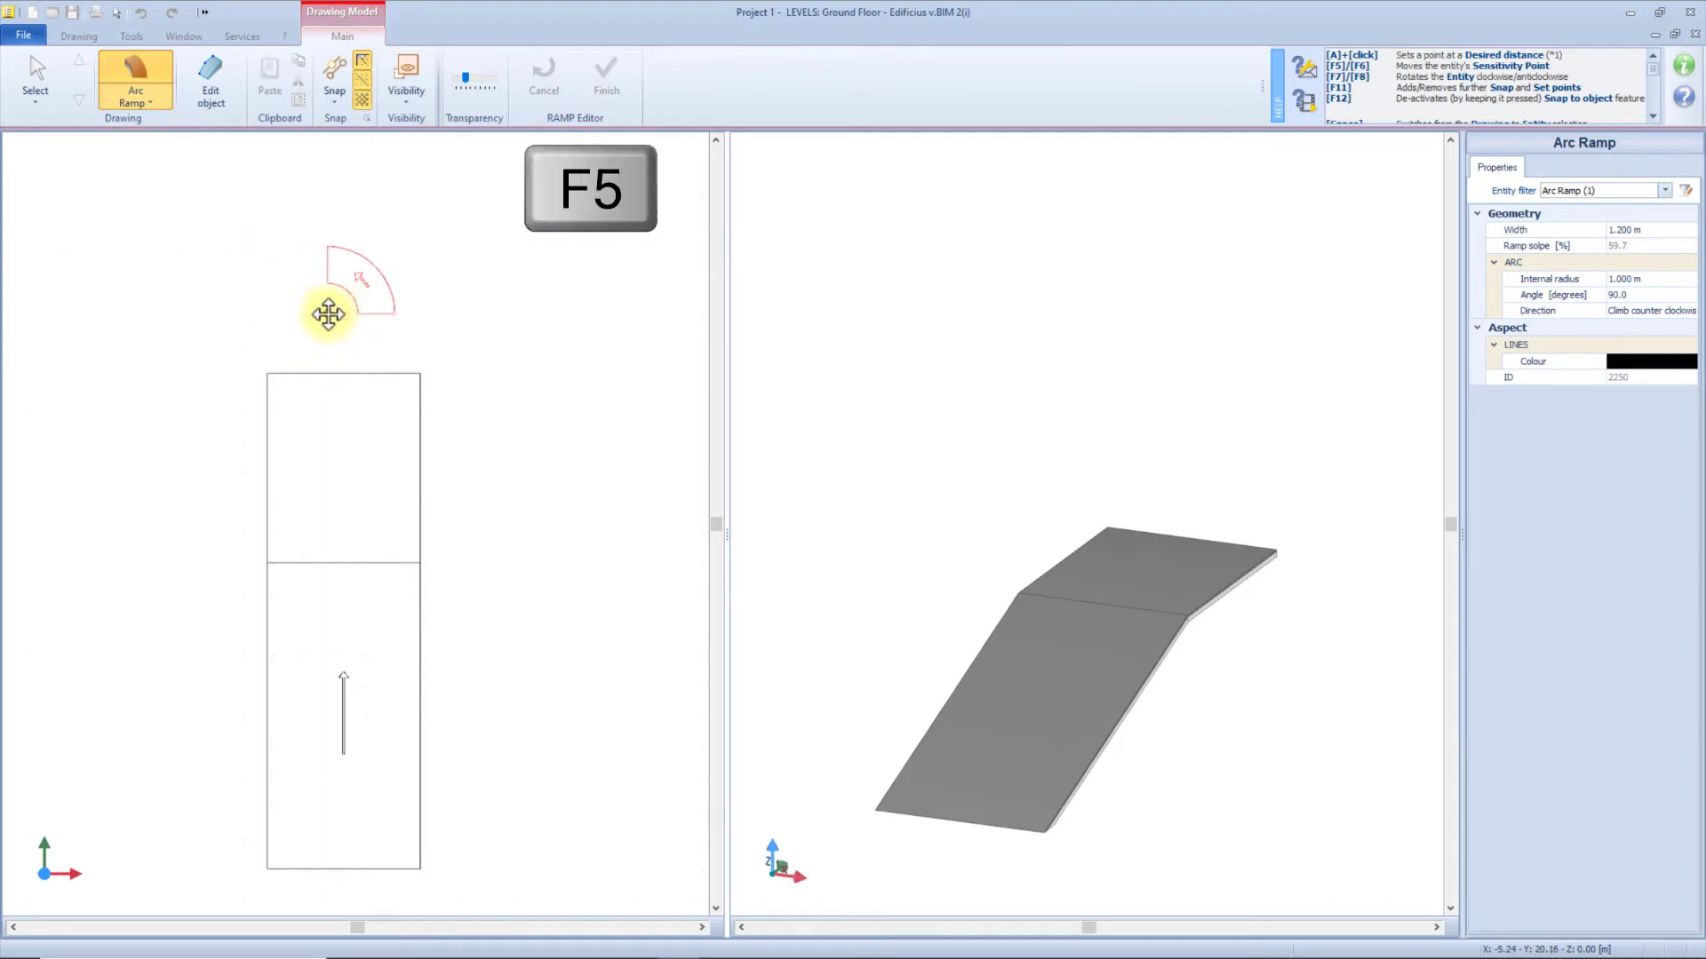
key(F6)
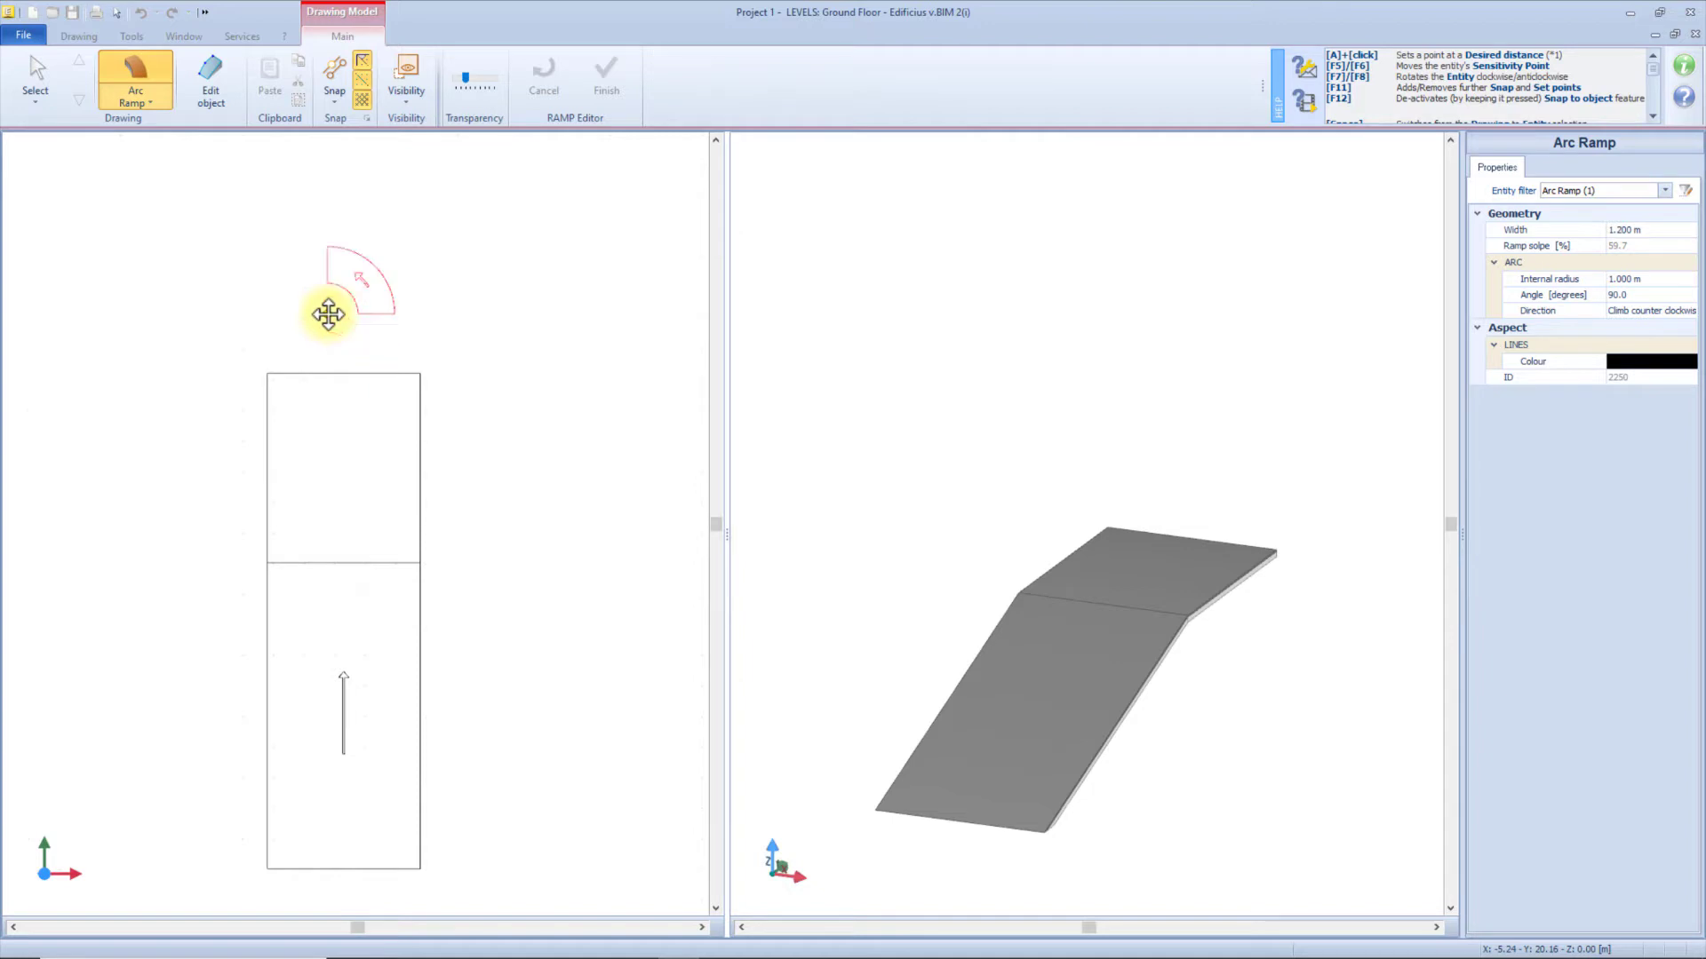
click(268, 366)
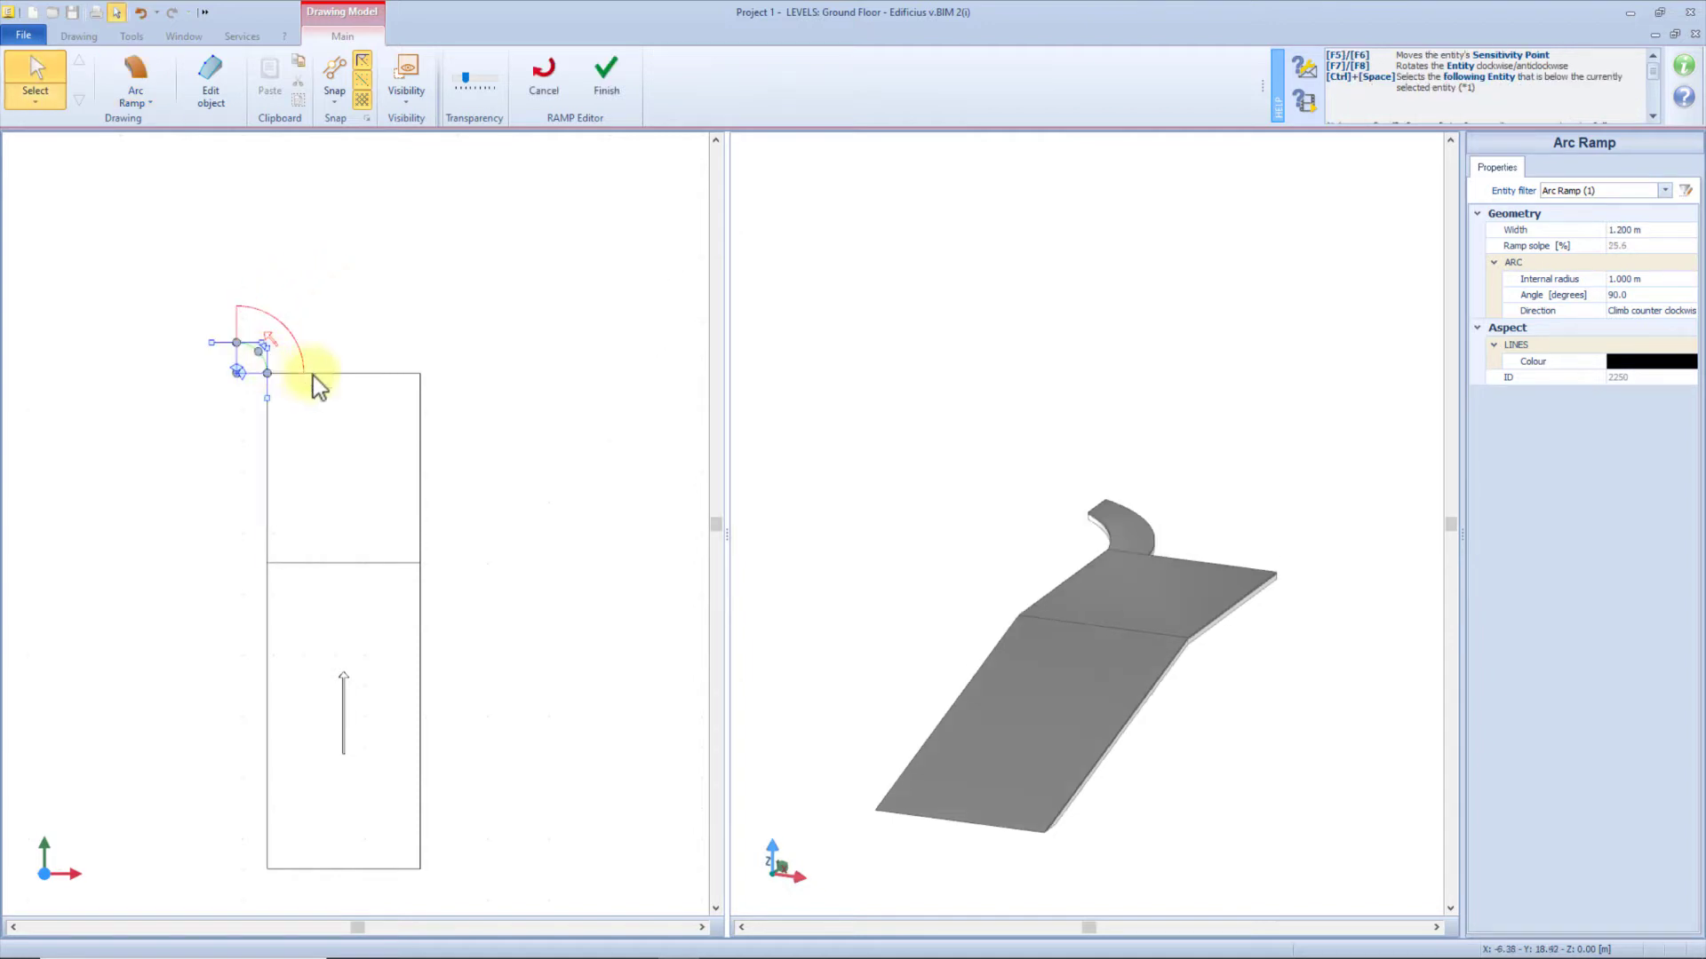
Set the arc ramp's width to 5 m and finish the ramp edit.
click(1675, 227)
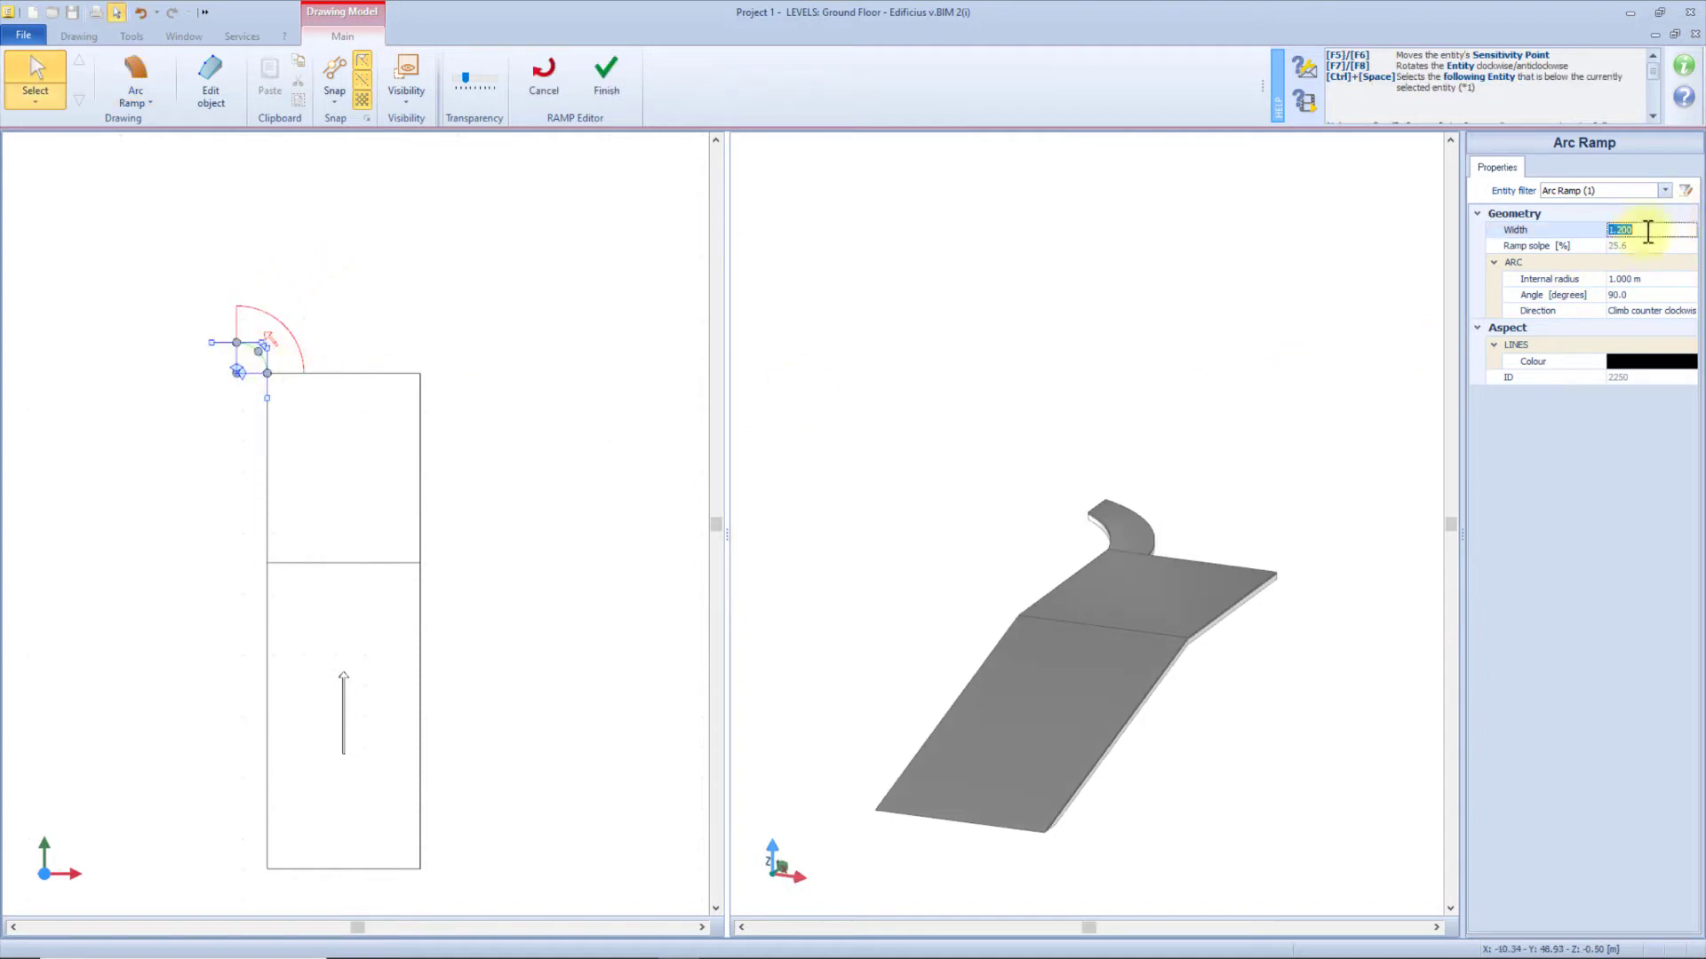
text(5)
key(Return)
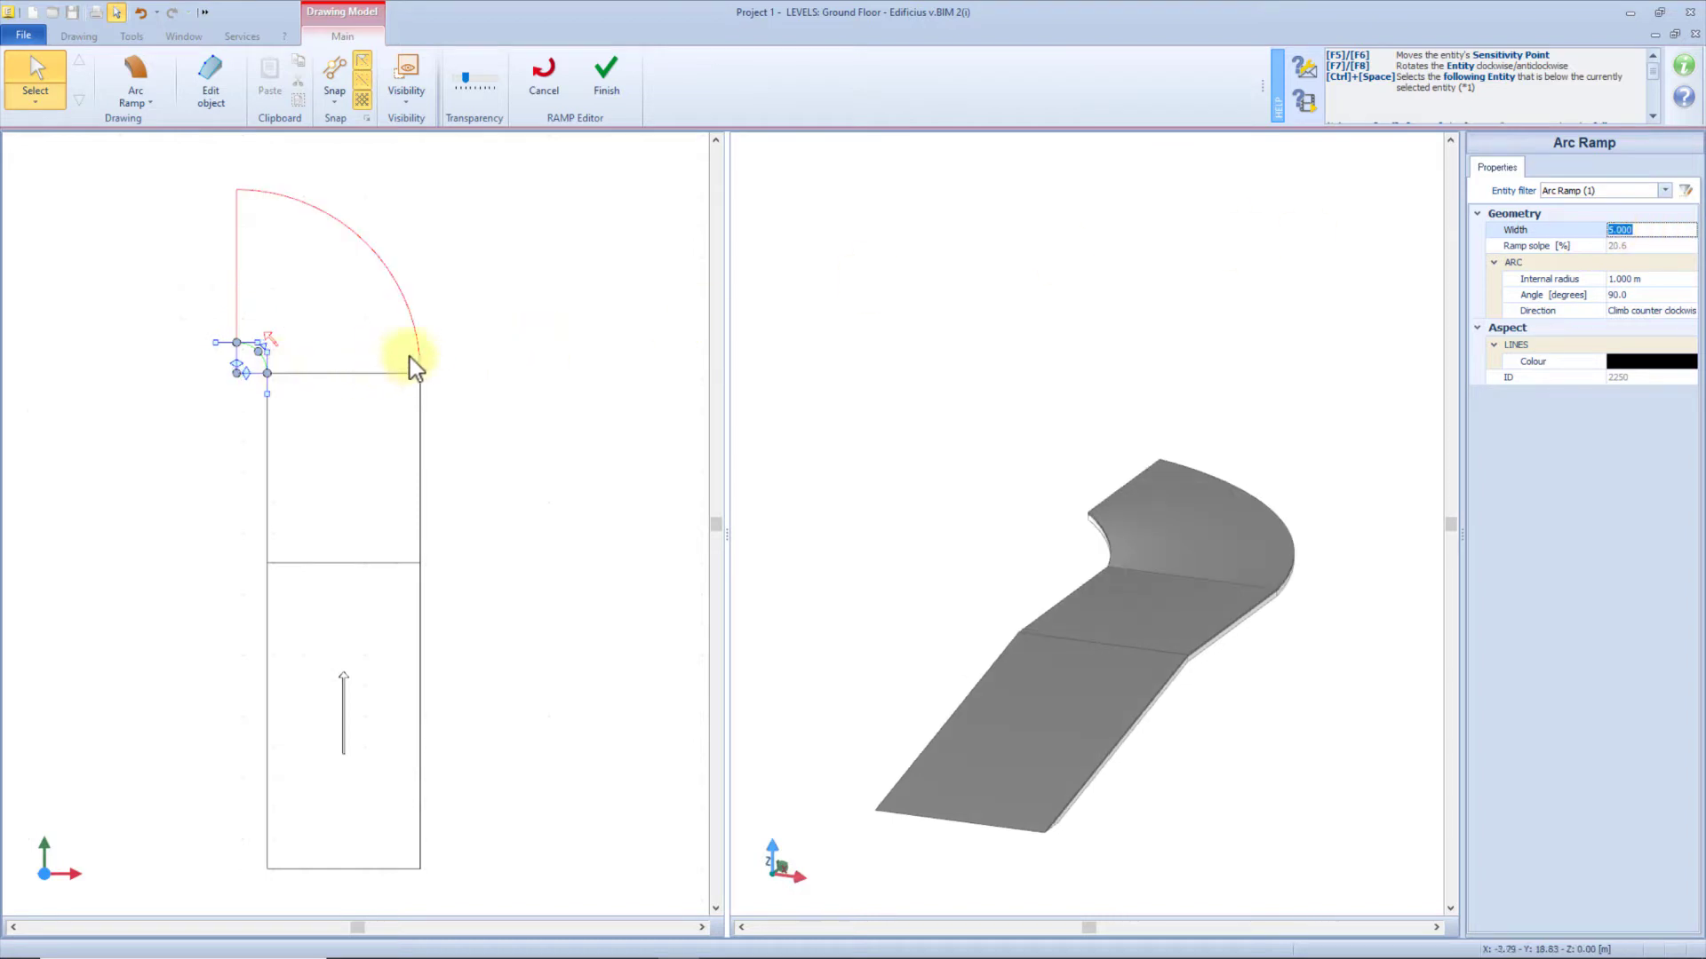
click(1081, 563)
middle_drag(1081, 563, 876, 415)
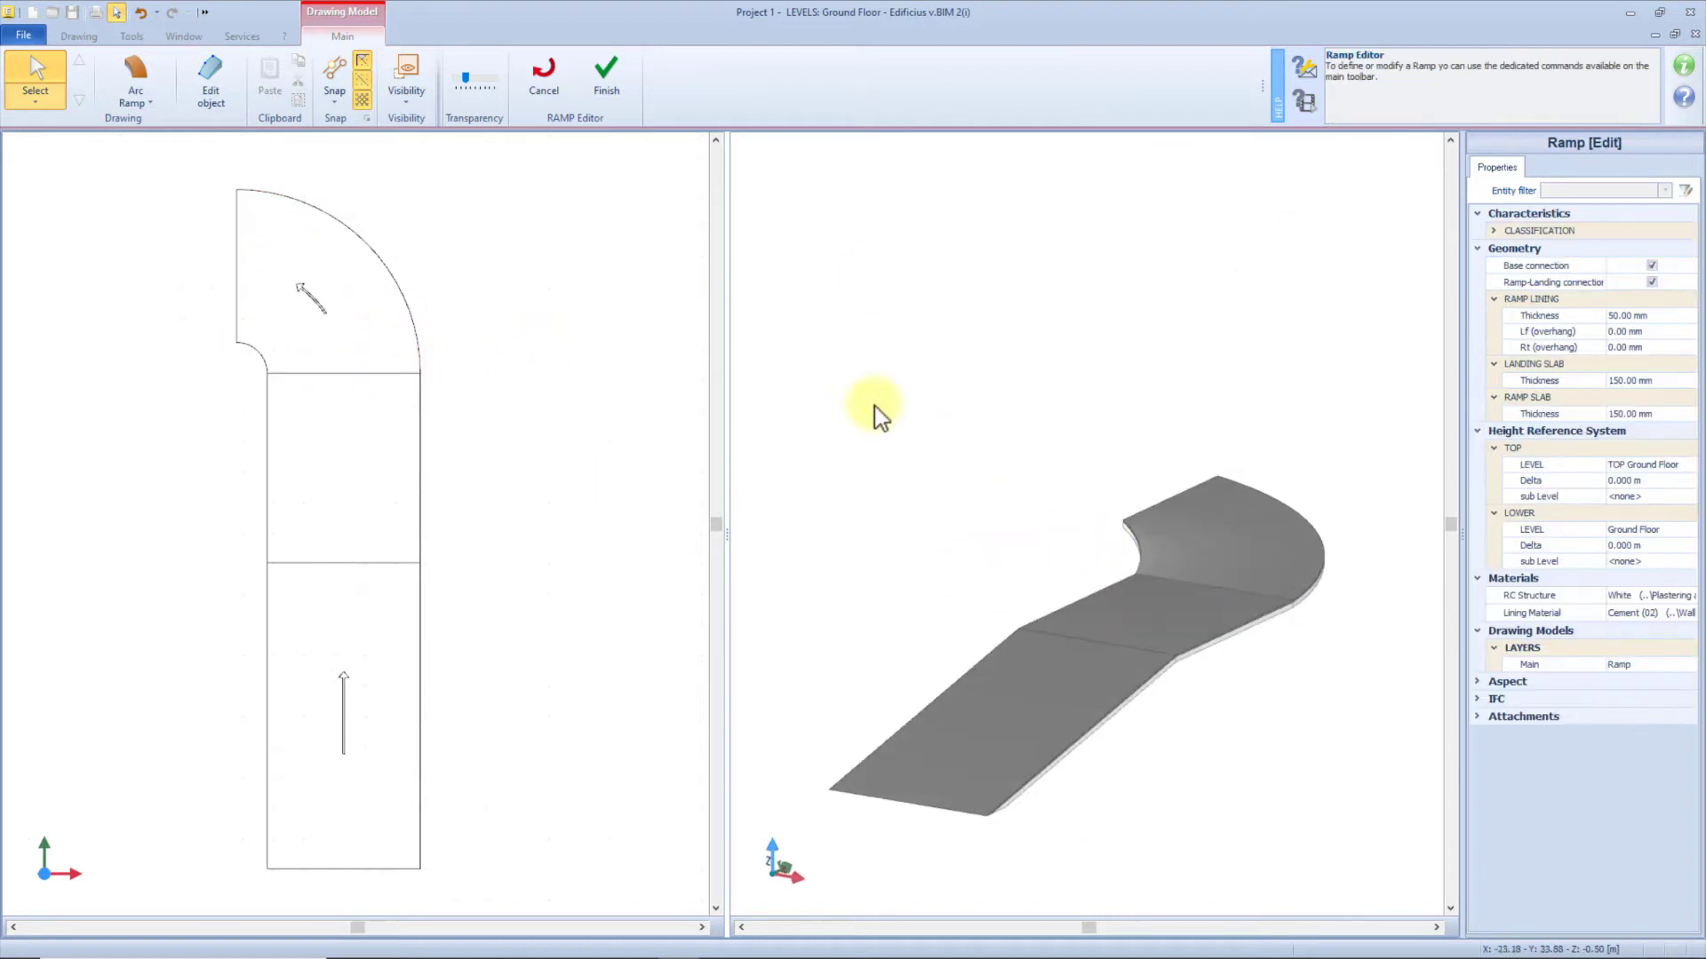
click(606, 82)
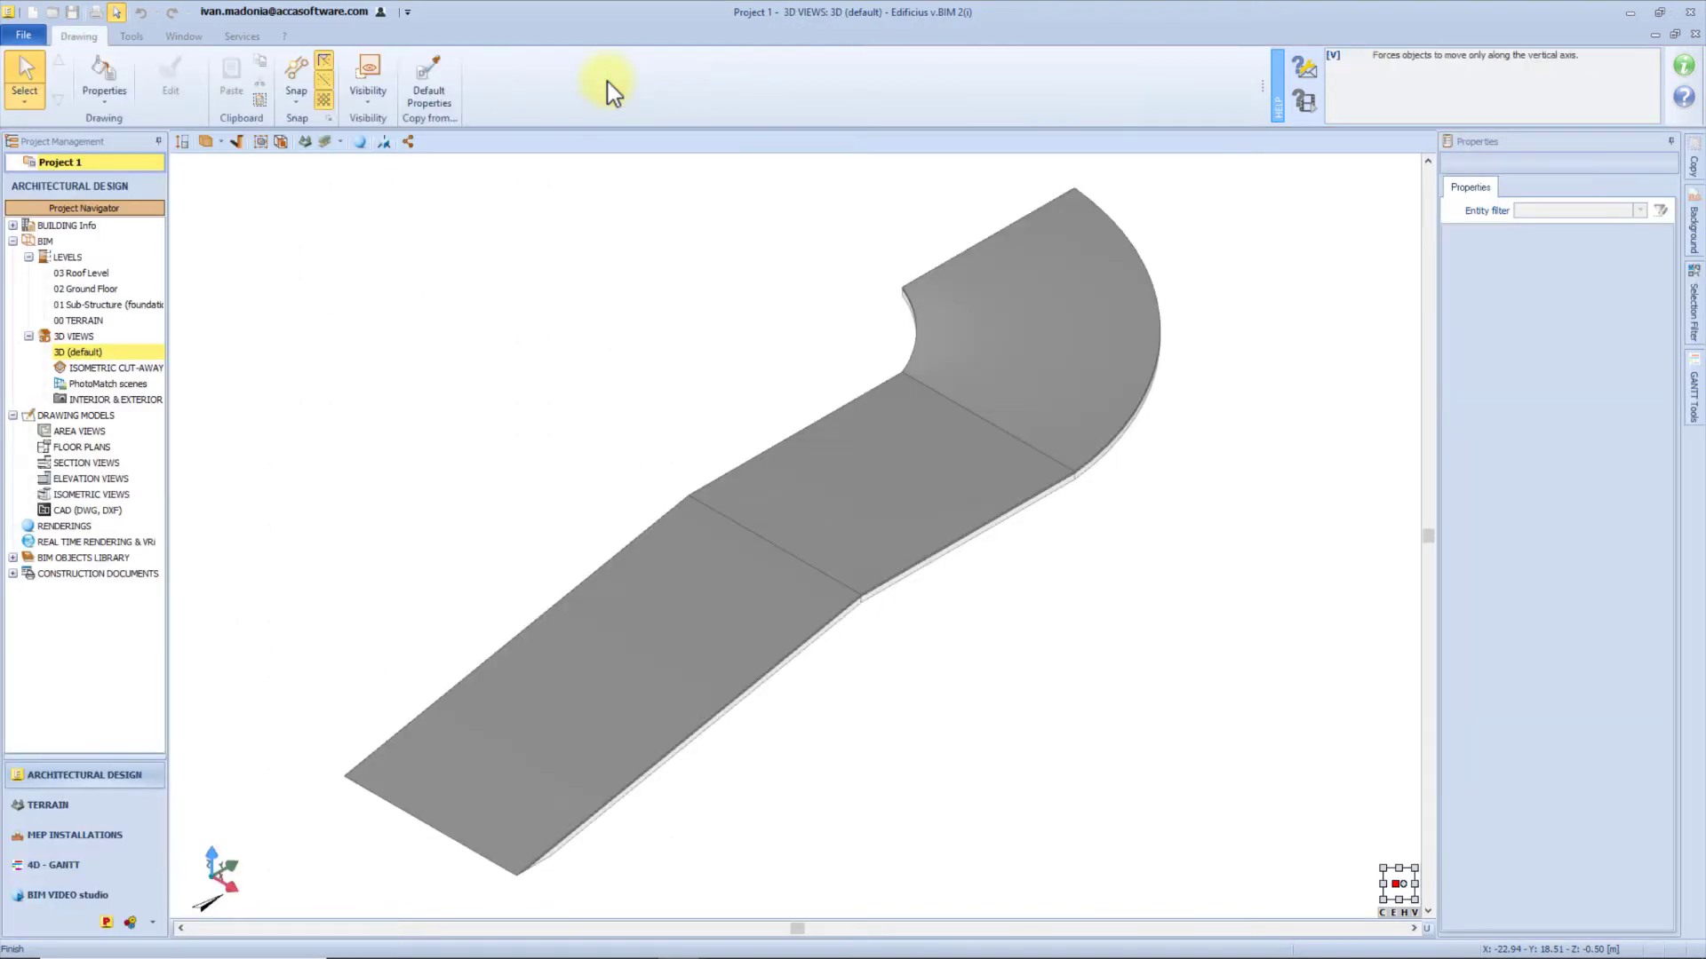
Select the ramp in 3D and switch its Base connection off and back on while viewing its lower end.
drag(844, 528, 876, 510)
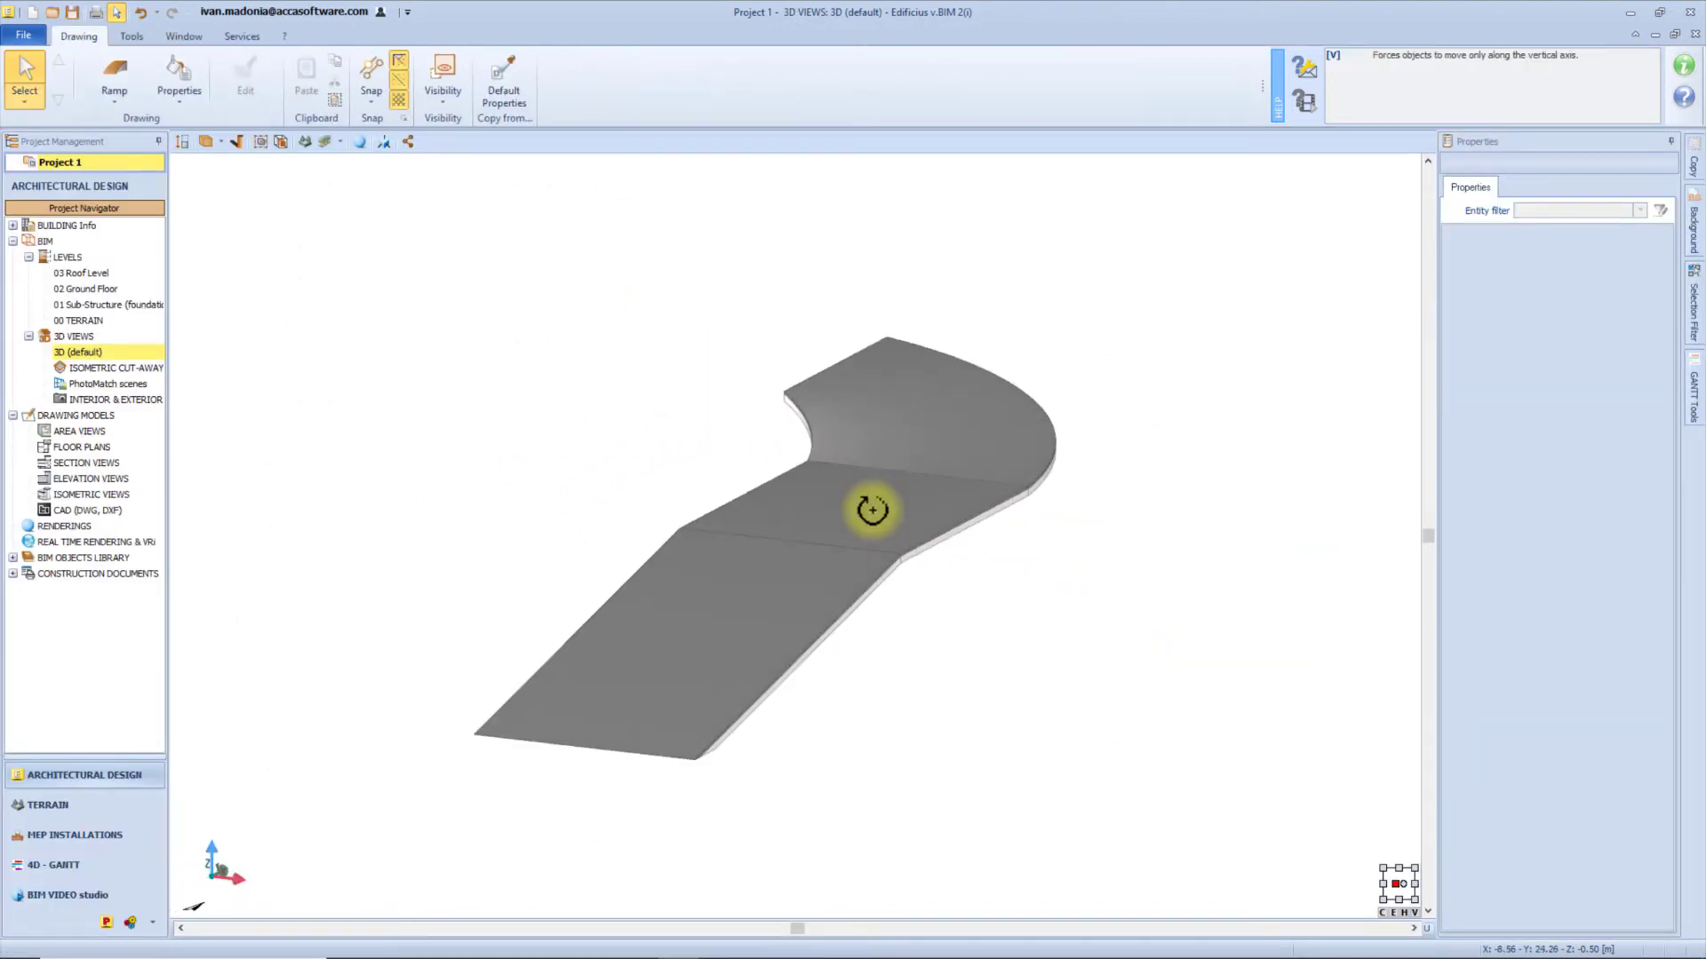
click(873, 513)
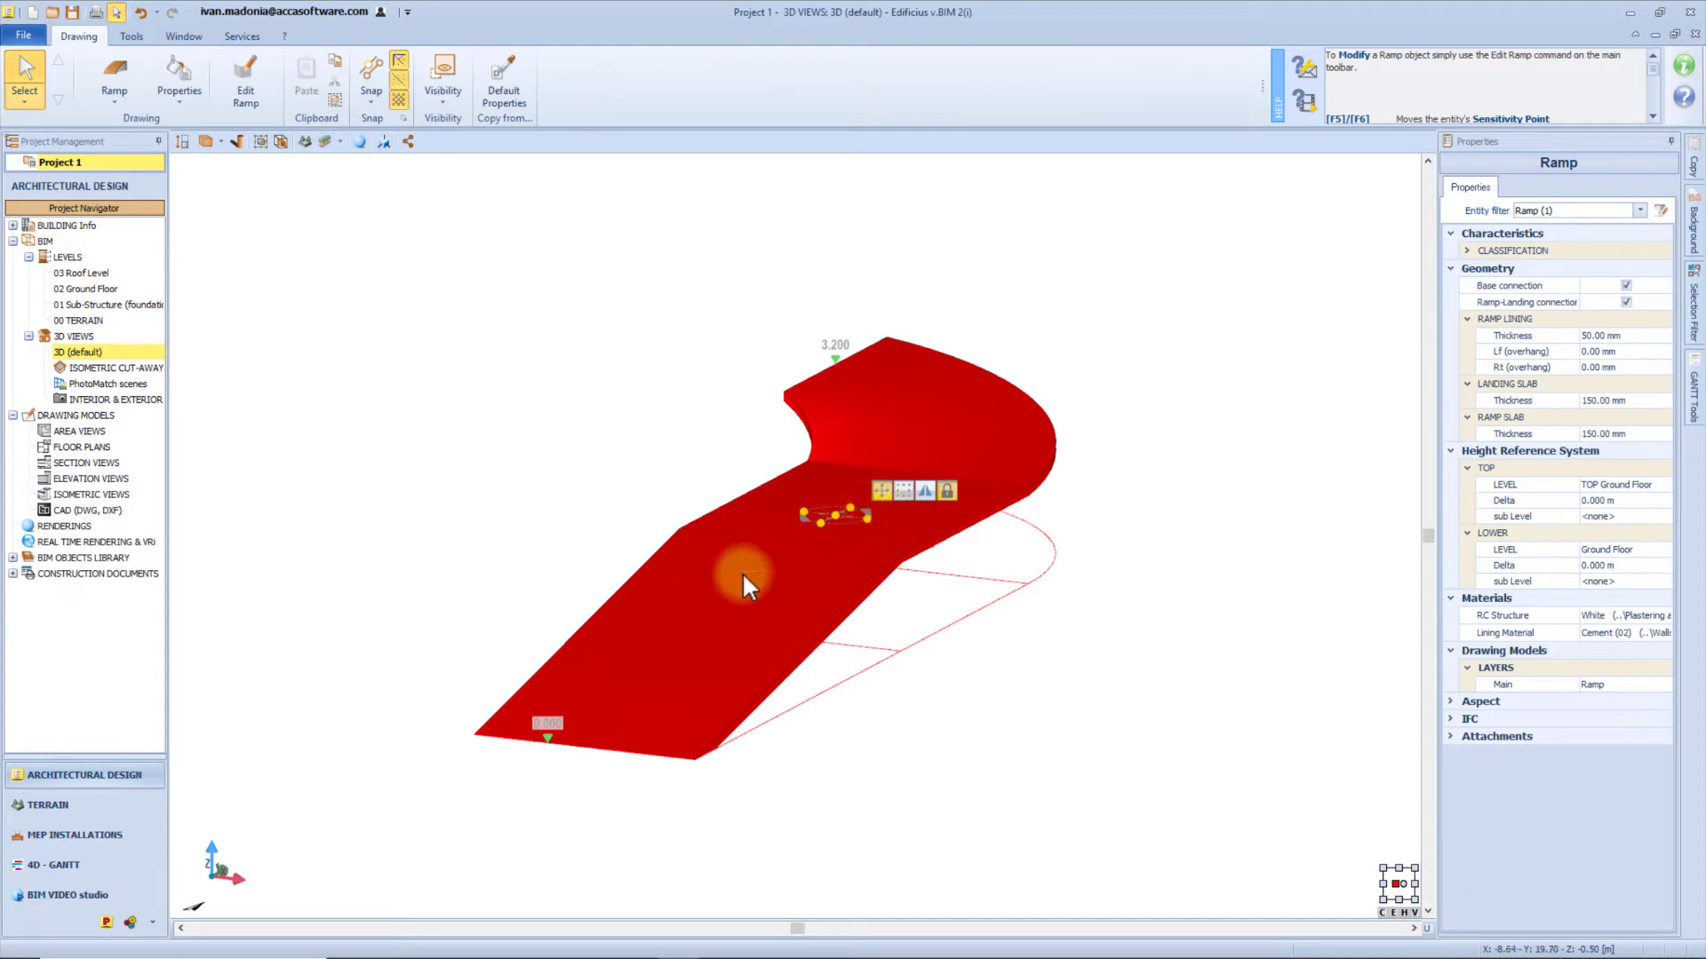
drag(743, 572, 906, 778)
scroll(906, 778, up, 3)
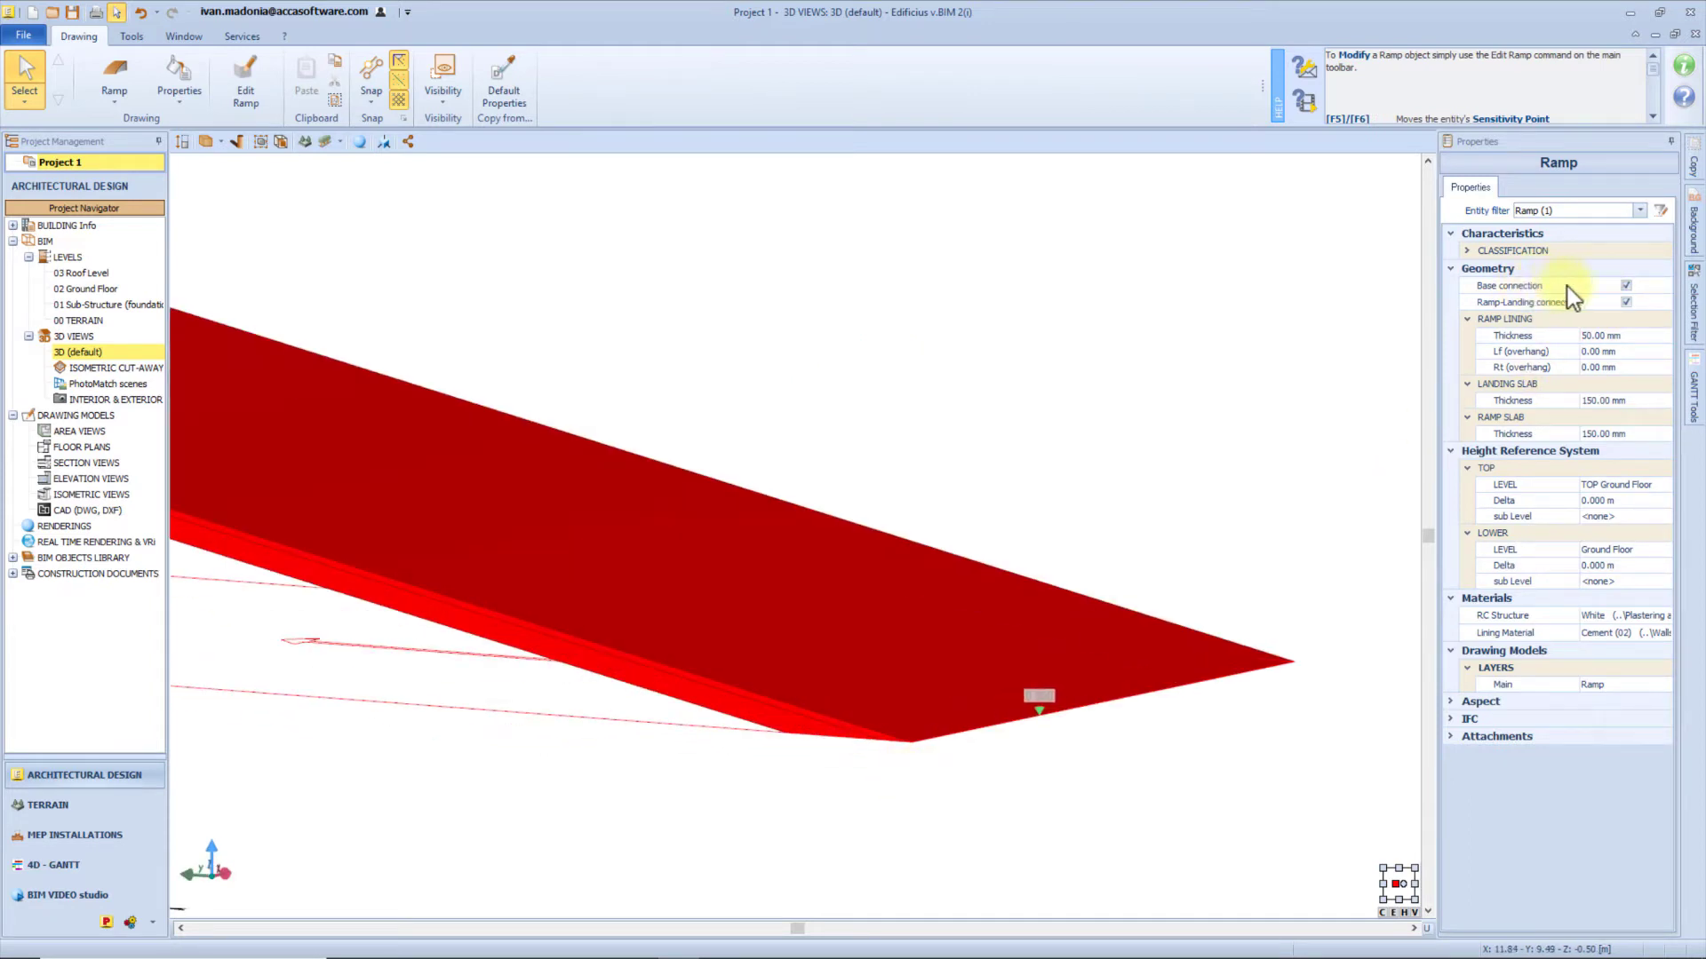
click(1627, 287)
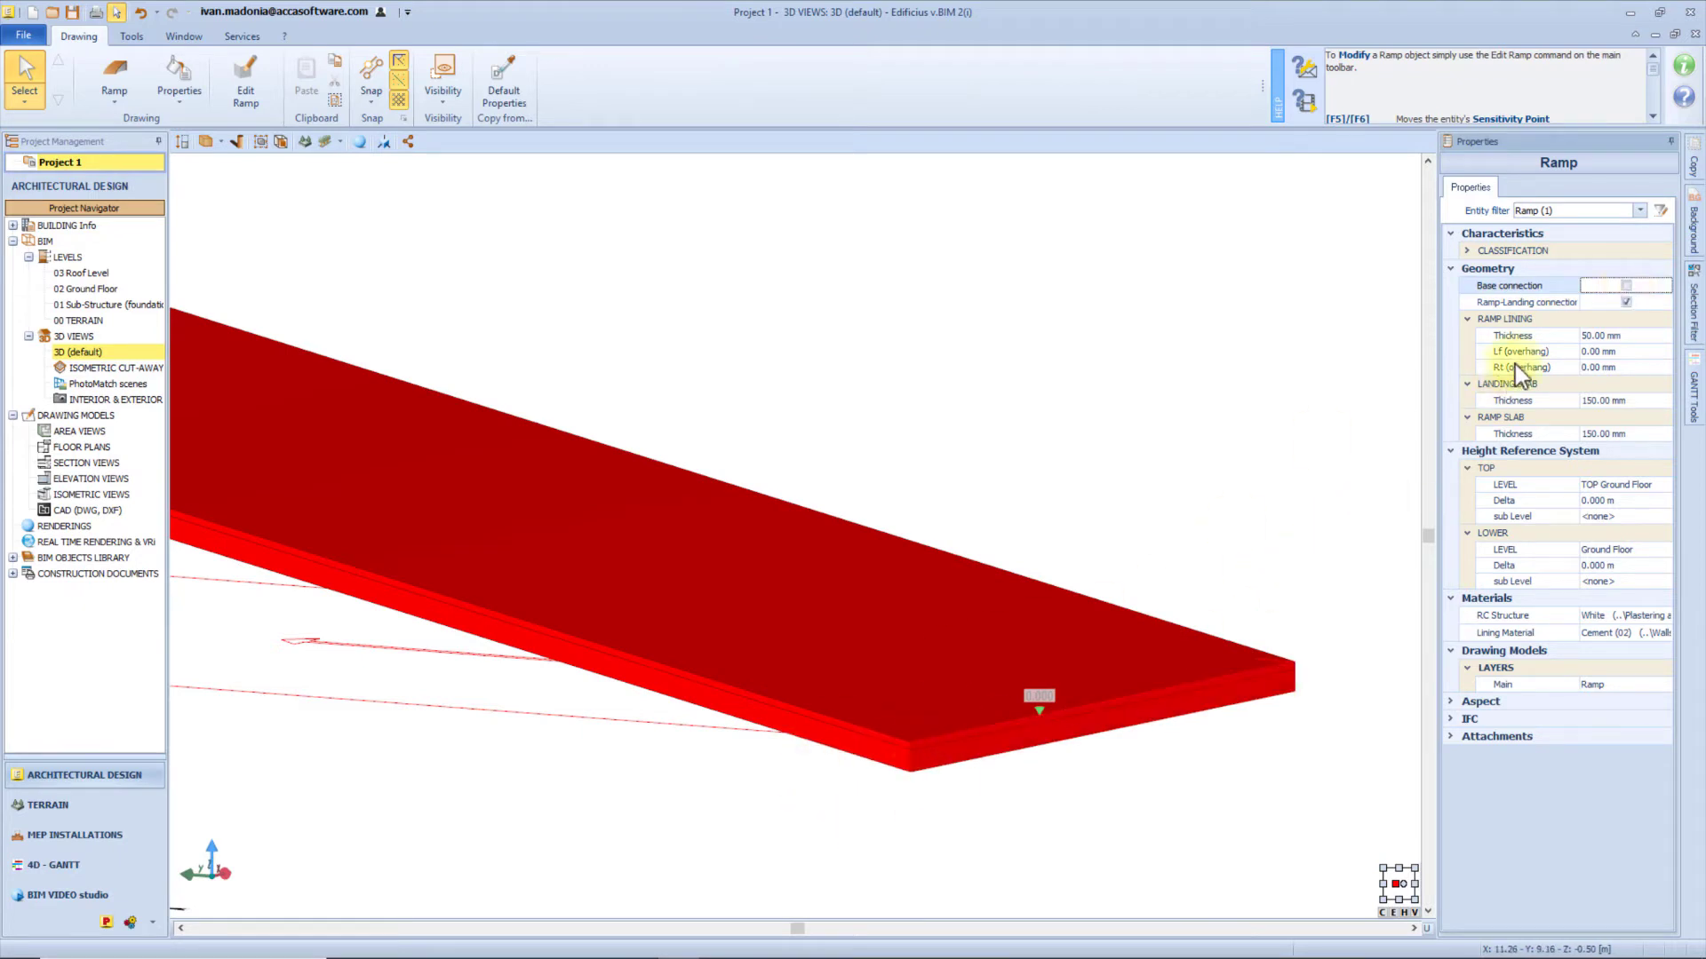
click(1627, 285)
Switch the Ramp-Landing connection off and back on while viewing the joint between ramp and landing.
middle_drag(325, 393, 1048, 547)
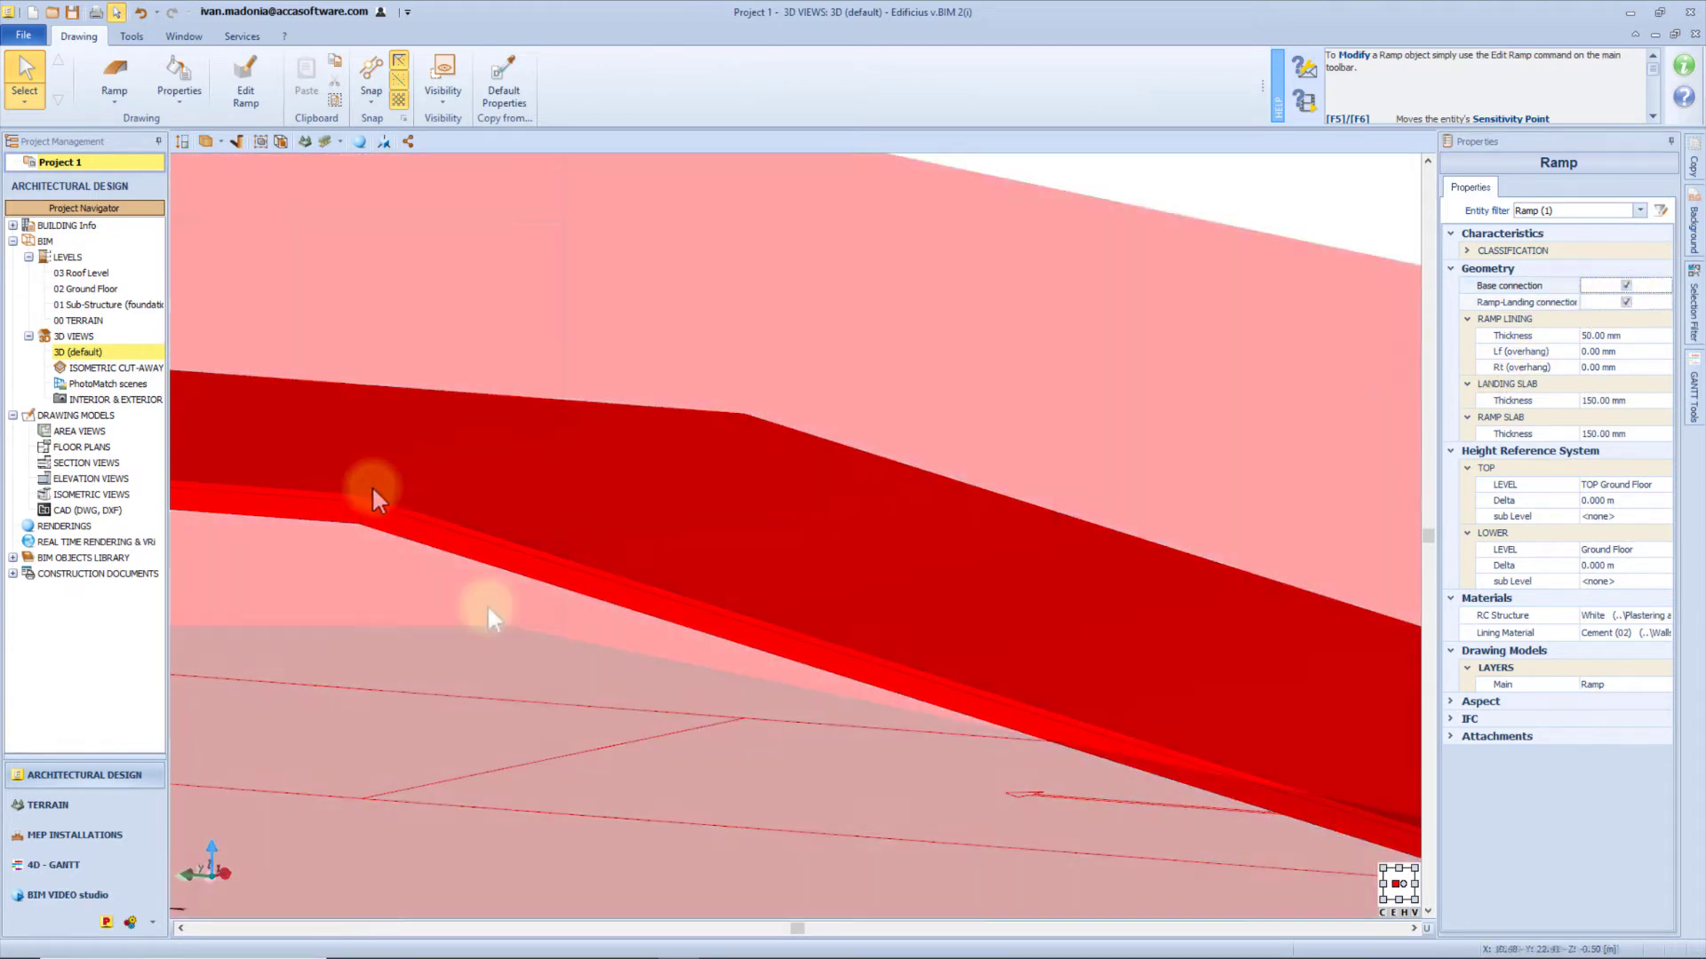
click(1627, 302)
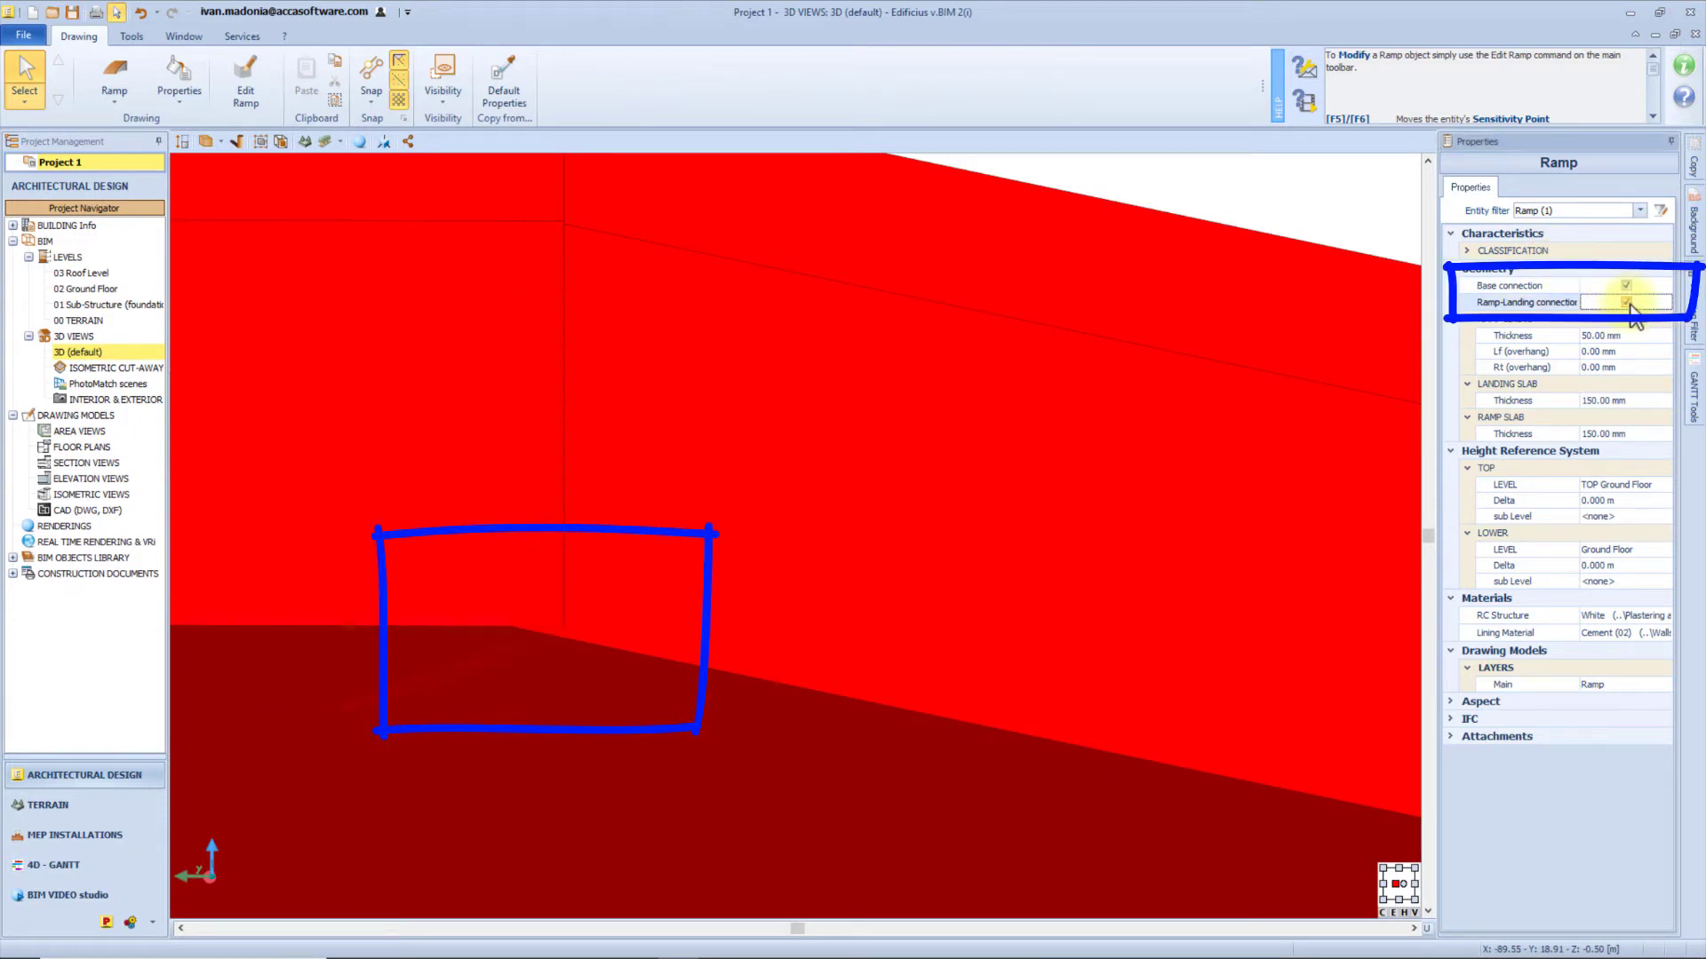
scroll(811, 669, down, 5)
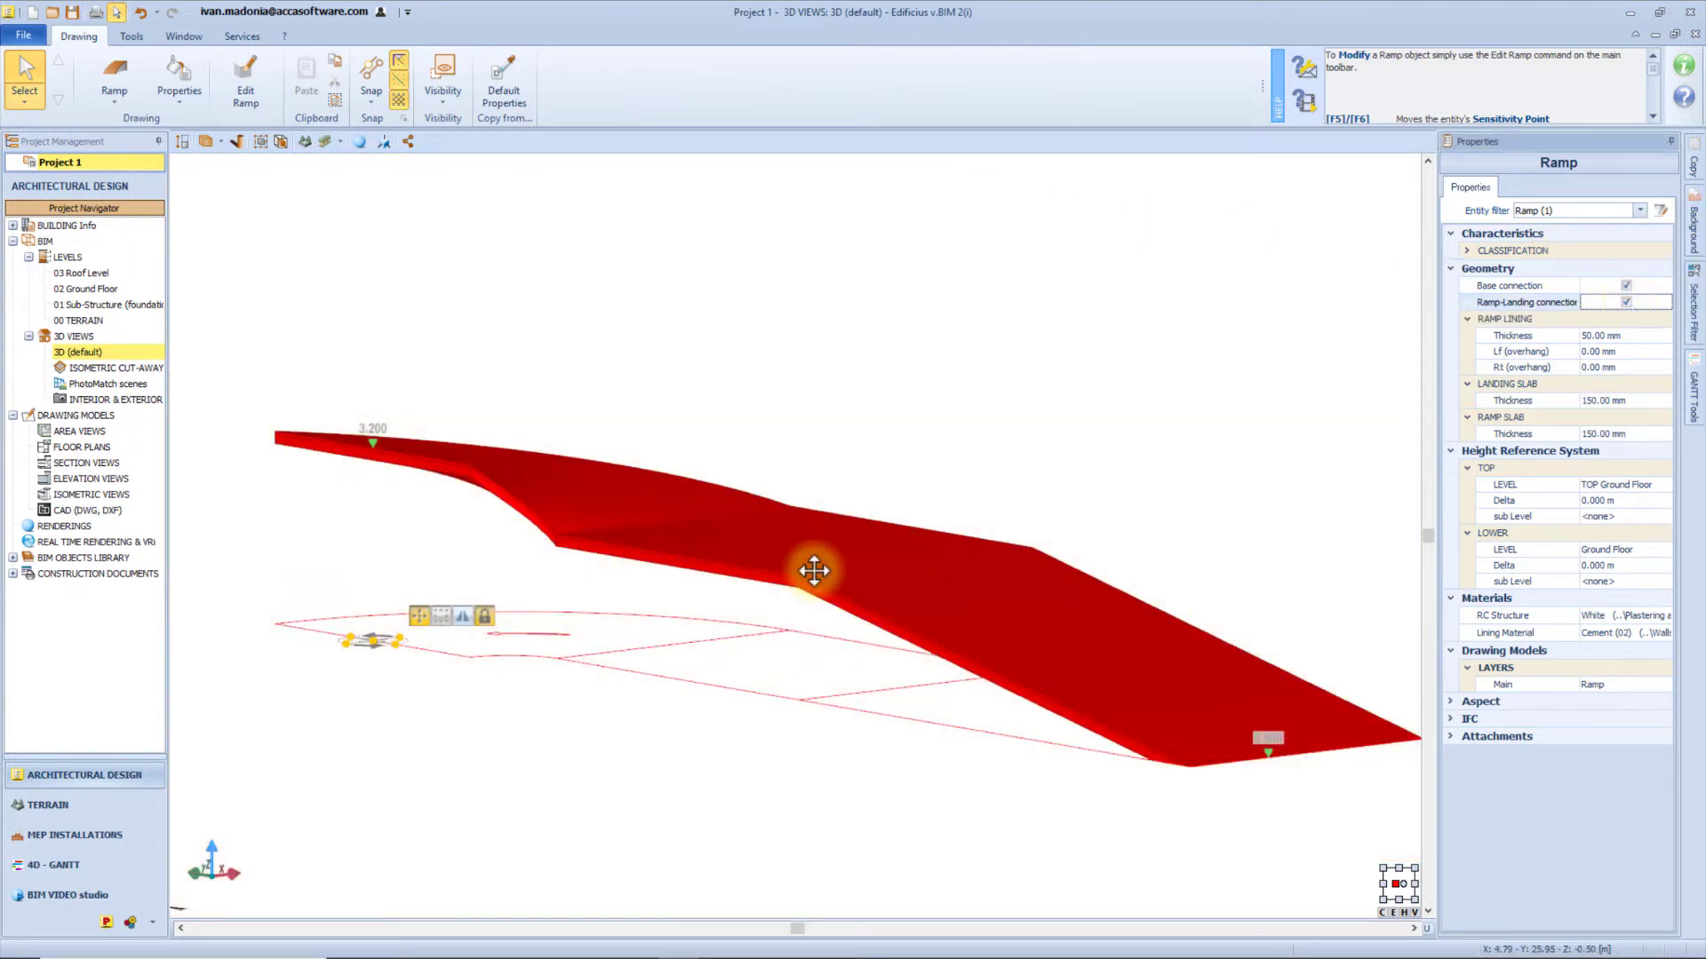
Set the ramp lining's thickness and its left and right overhangs to 100 mm each.
click(1655, 335)
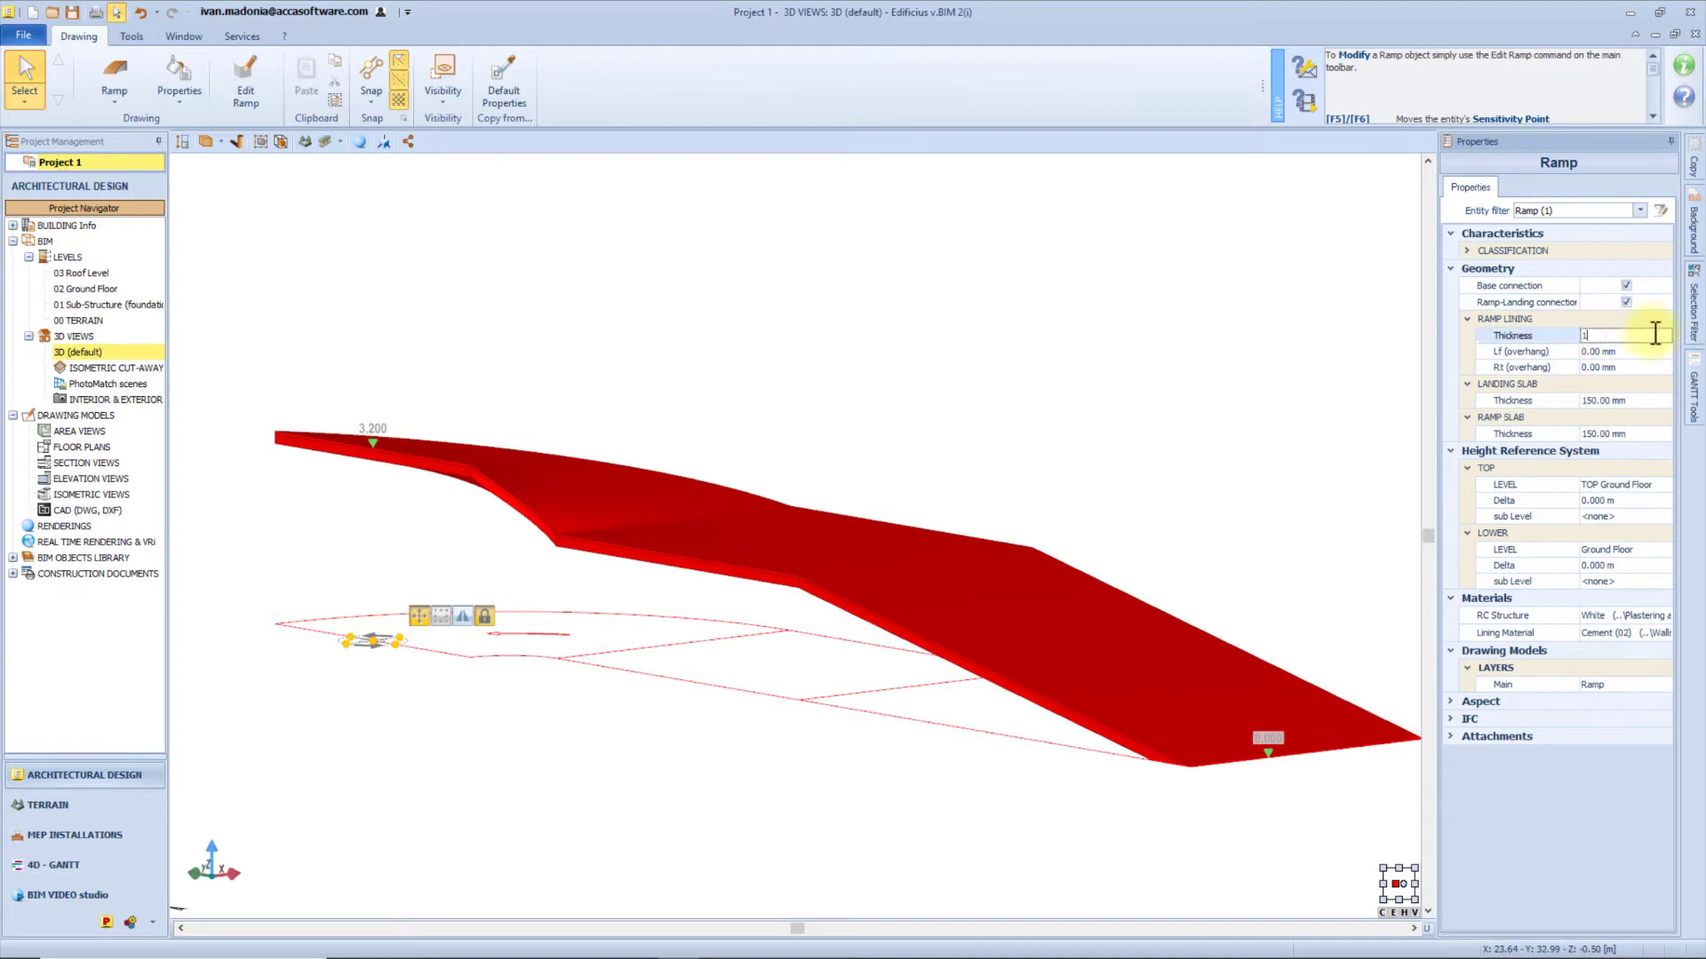
text(100)
key(Return)
click(1615, 354)
text(100)
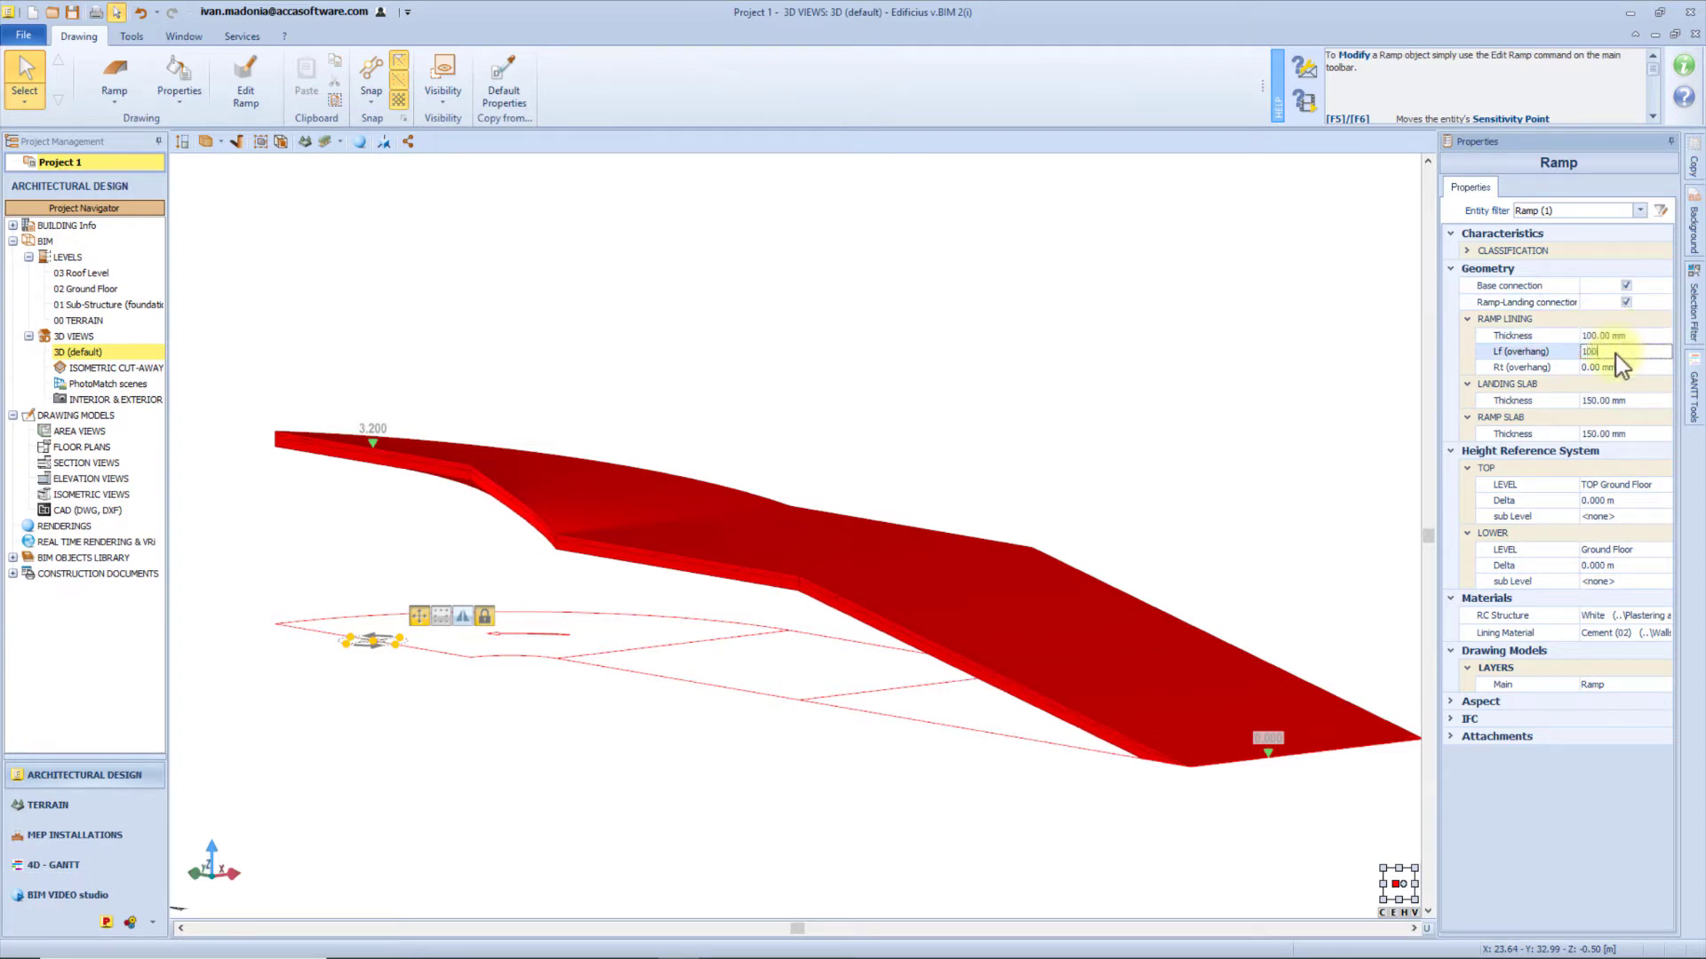
click(1617, 372)
text(100)
key(Return)
scroll(647, 590, up, 5)
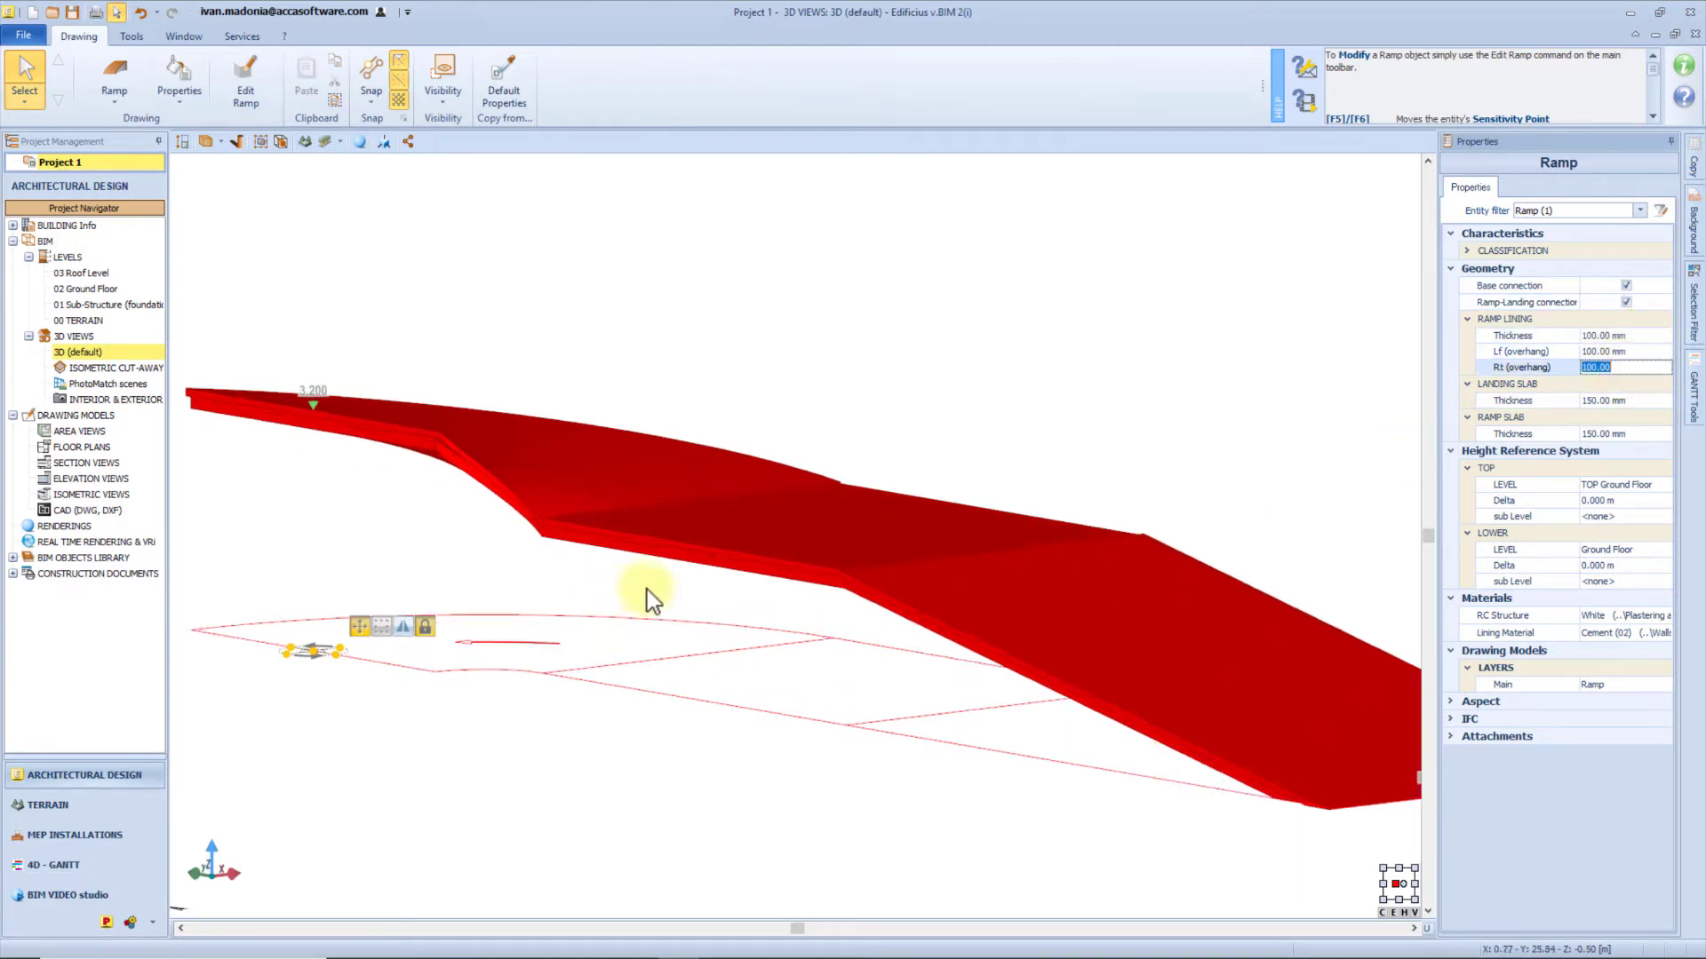
middle_drag(1013, 569, 569, 607)
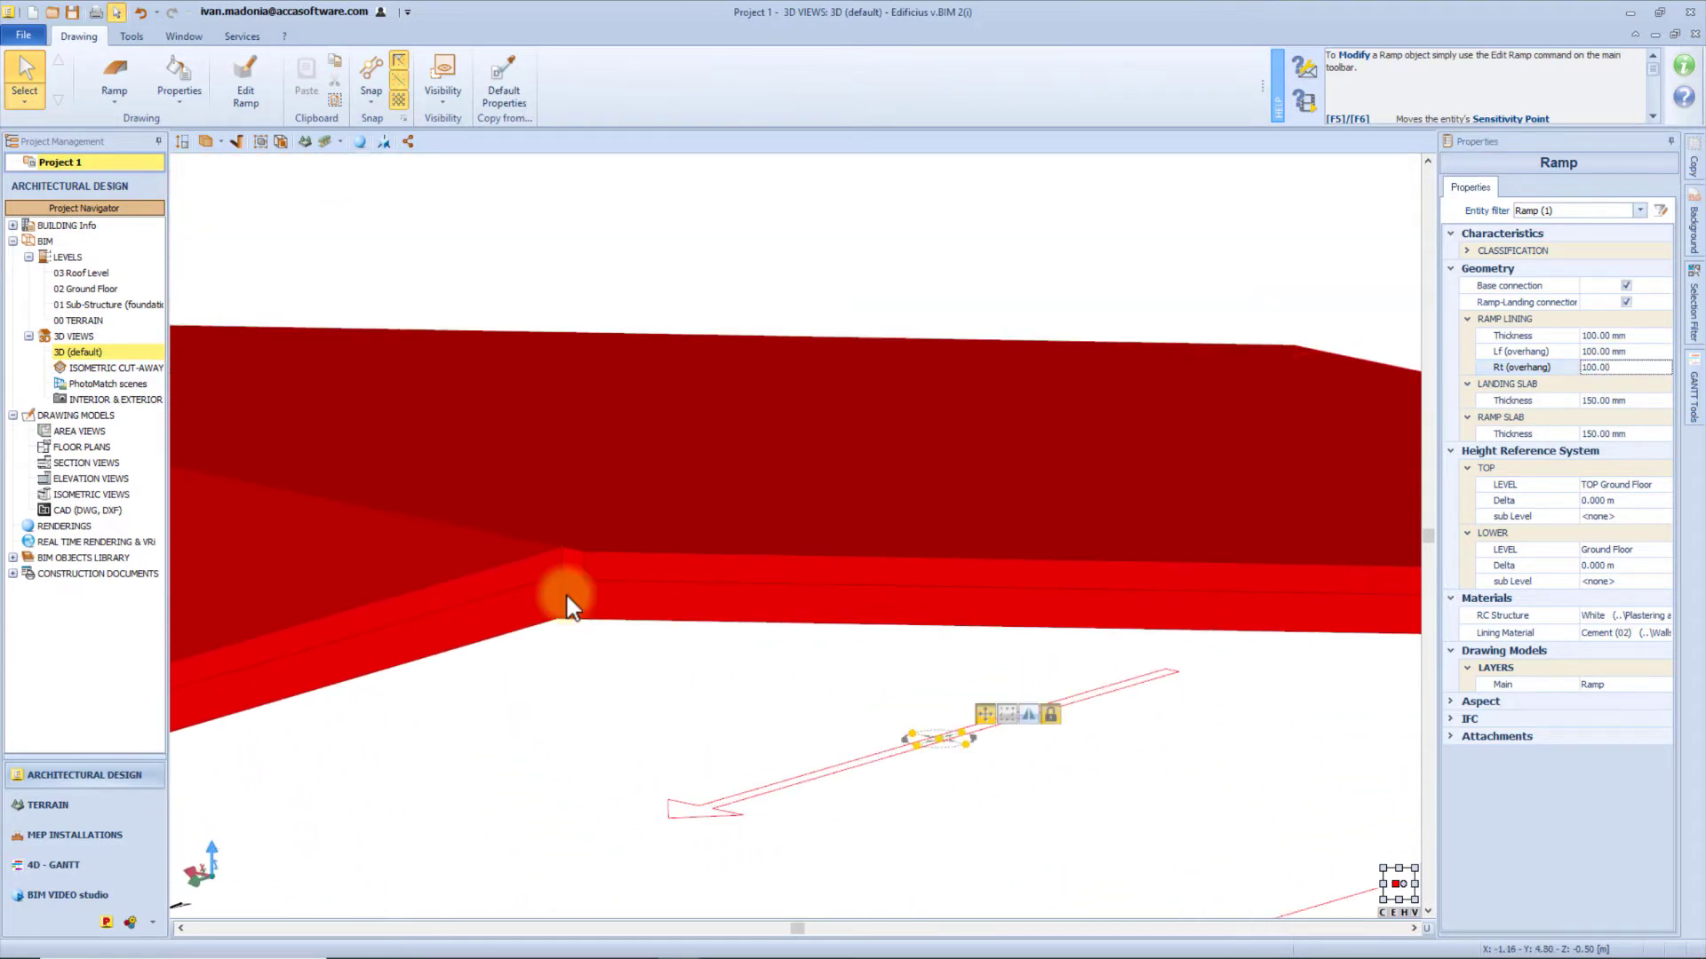
Set both the landing slab thickness and the ramp slab thickness to 200 mm.
click(1635, 400)
text(20)
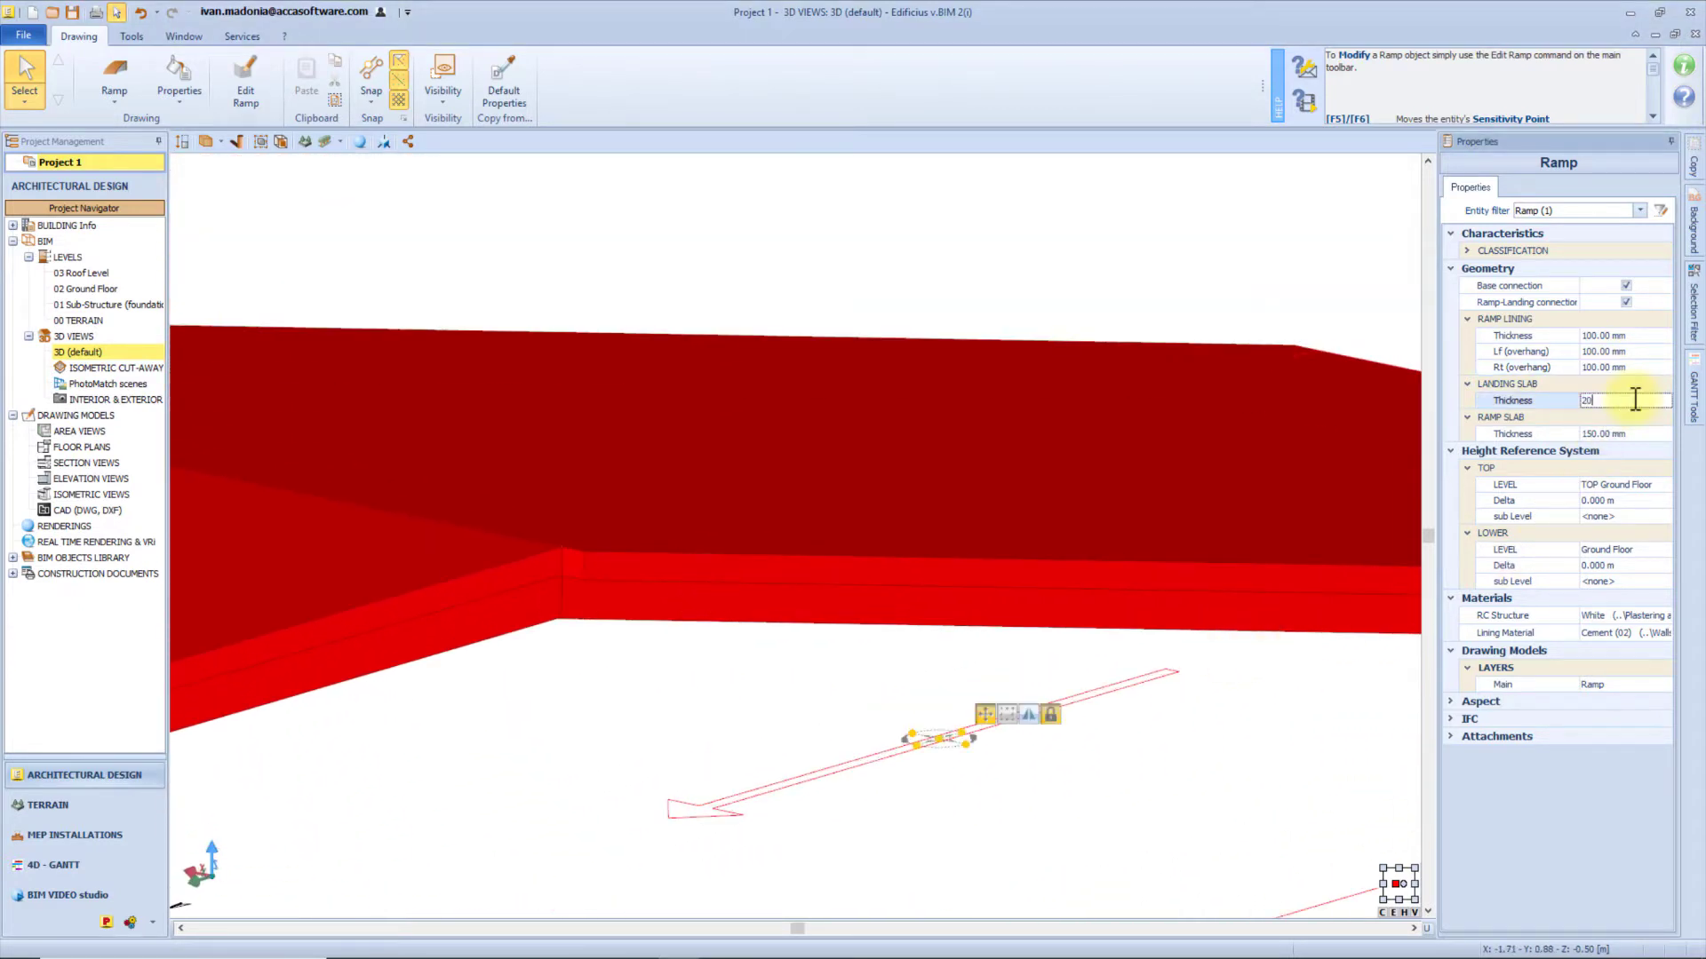
text(0)
key(Return)
click(1632, 433)
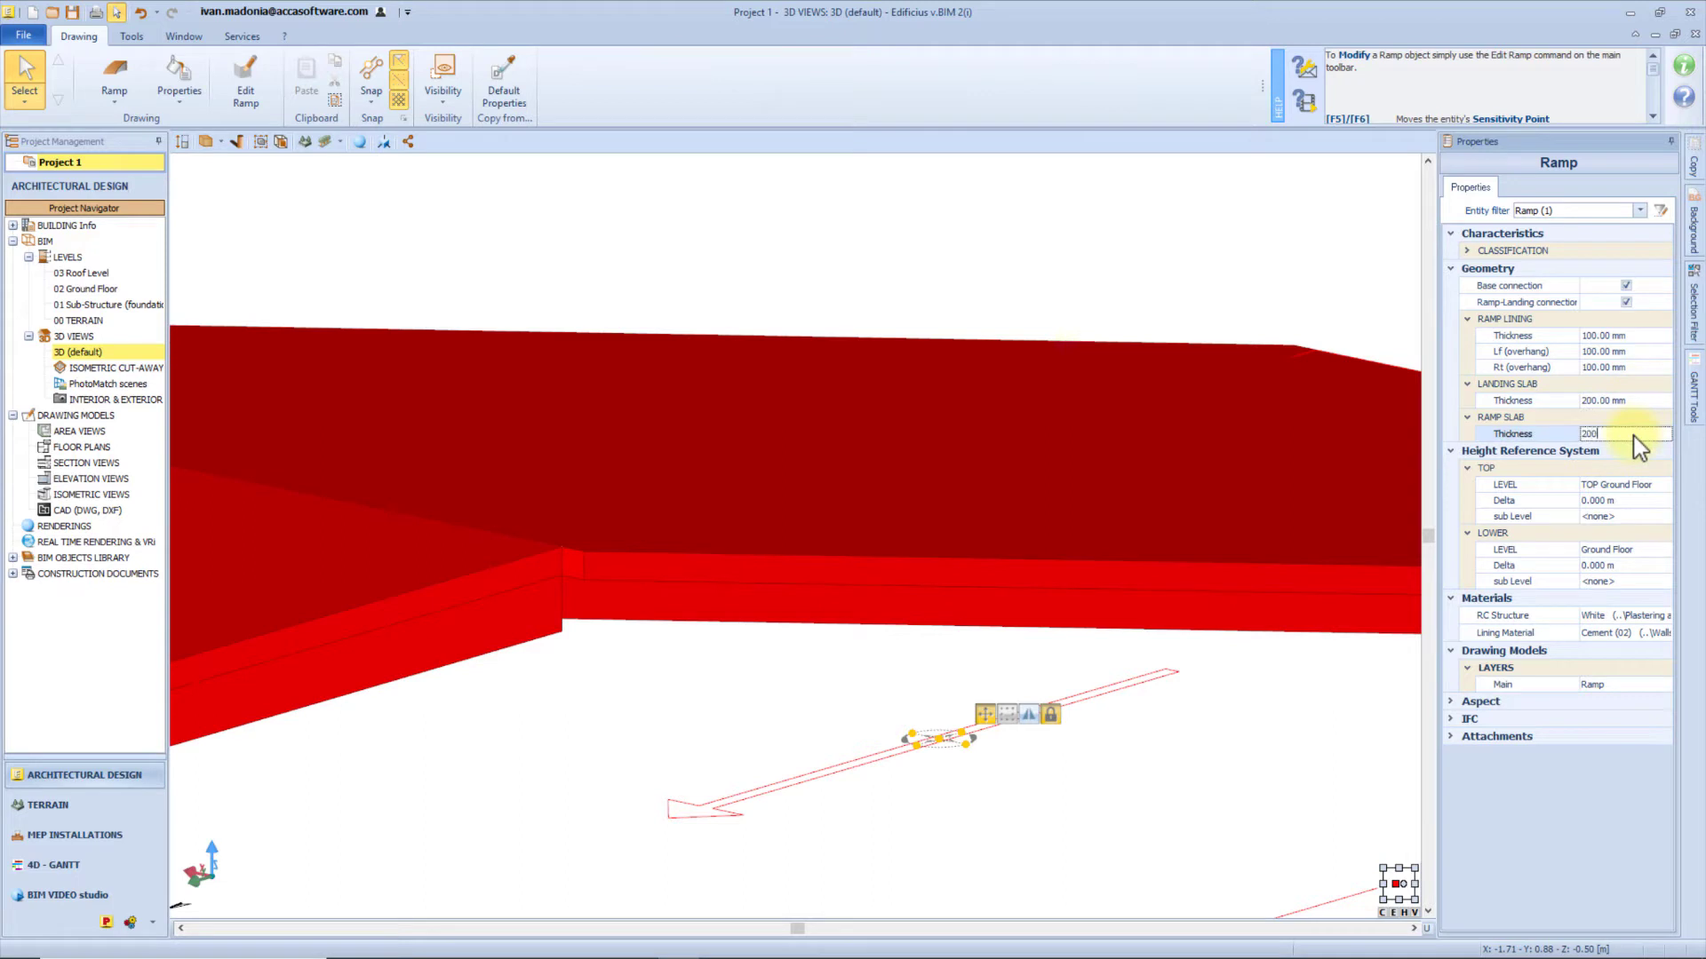
text(200)
key(Return)
Lower the ramp's upper end to a height of about 2.8 m directly in the 3D view, and deselect the ramp.
scroll(904, 426, down, 5)
middle_drag(901, 430, 1052, 470)
middle_drag(876, 507, 799, 503)
click(372, 435)
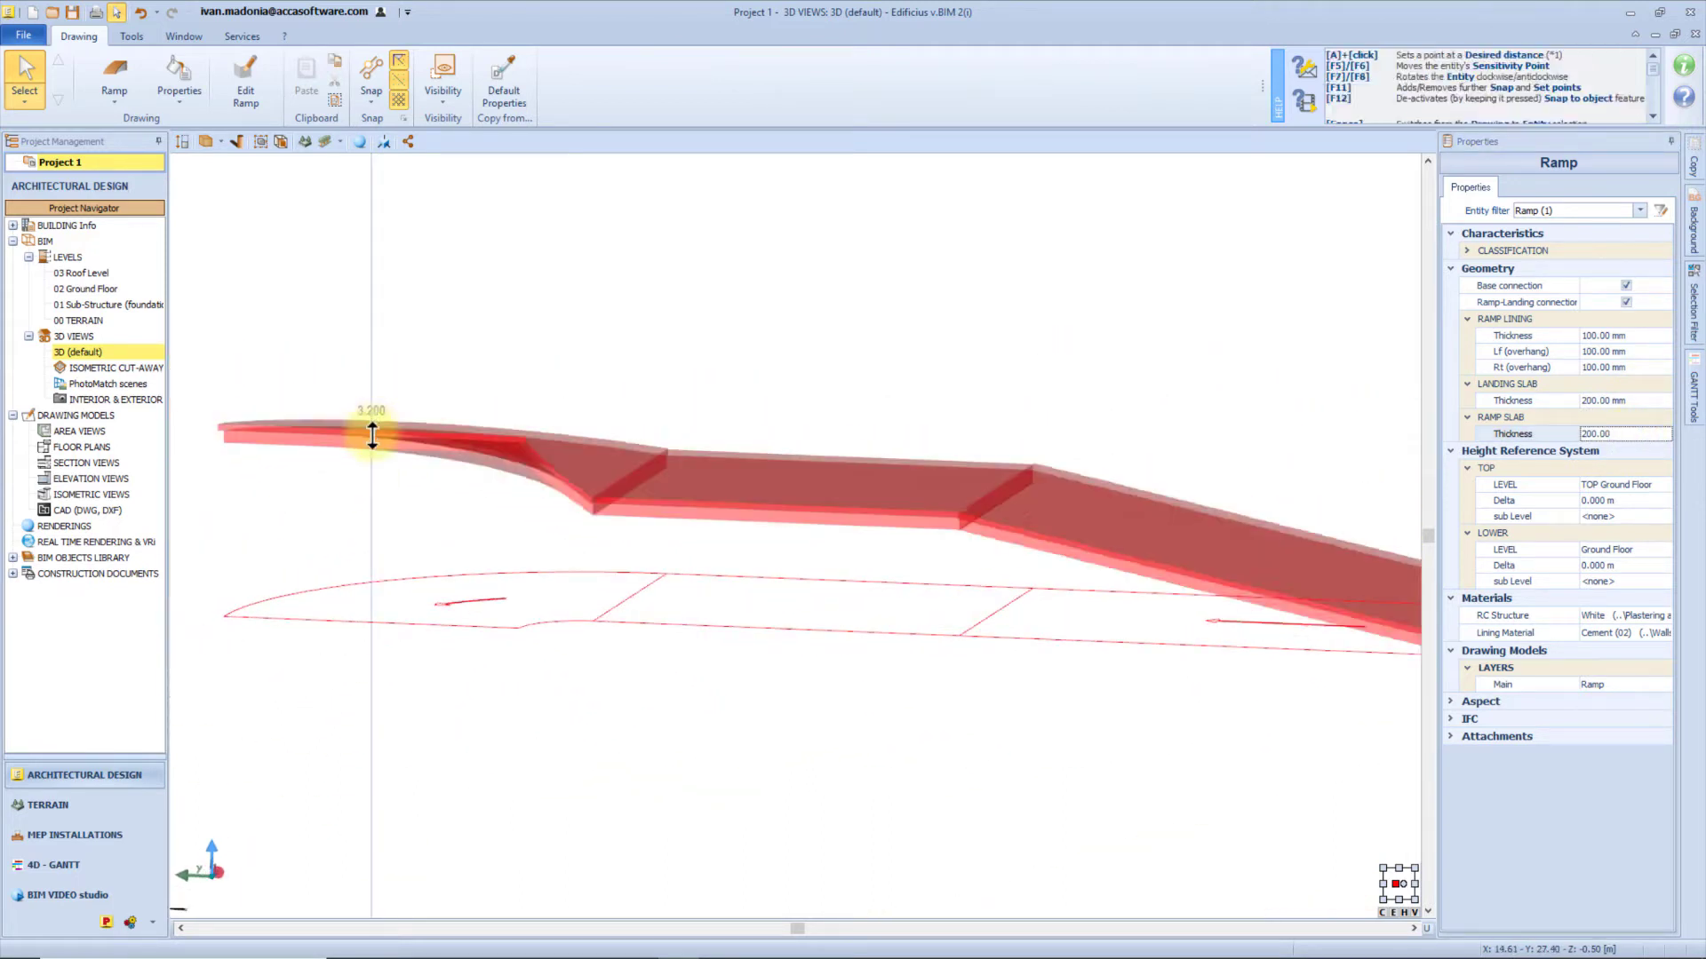
drag(373, 434, 381, 483)
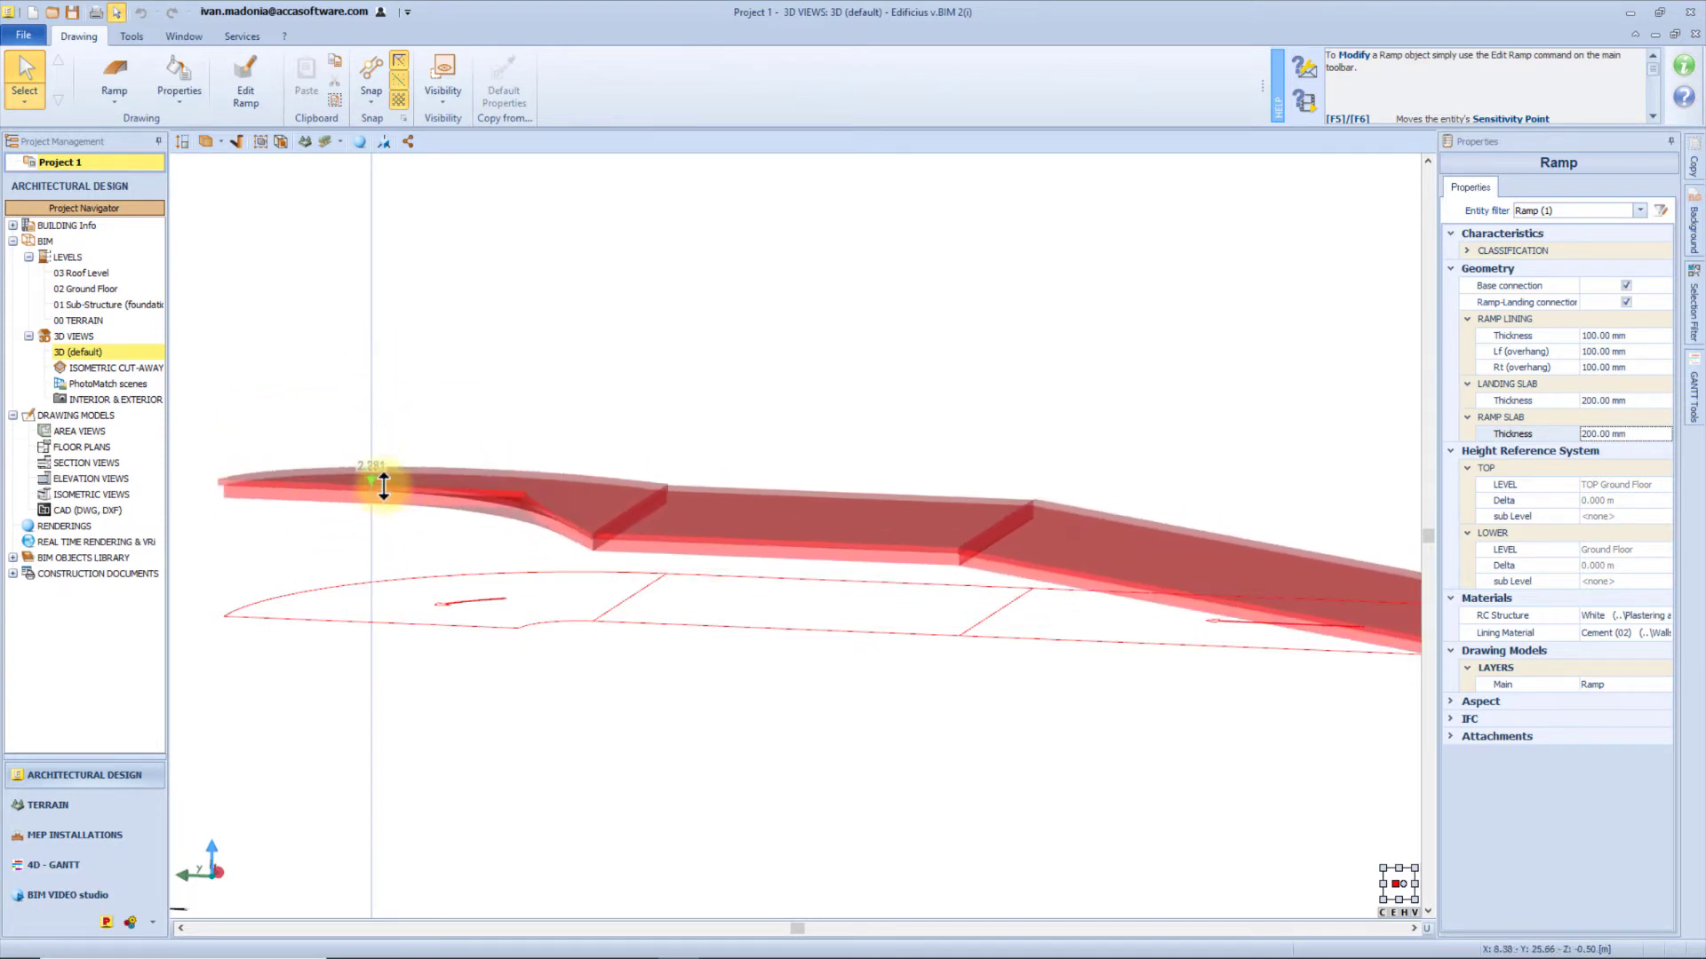
click(514, 442)
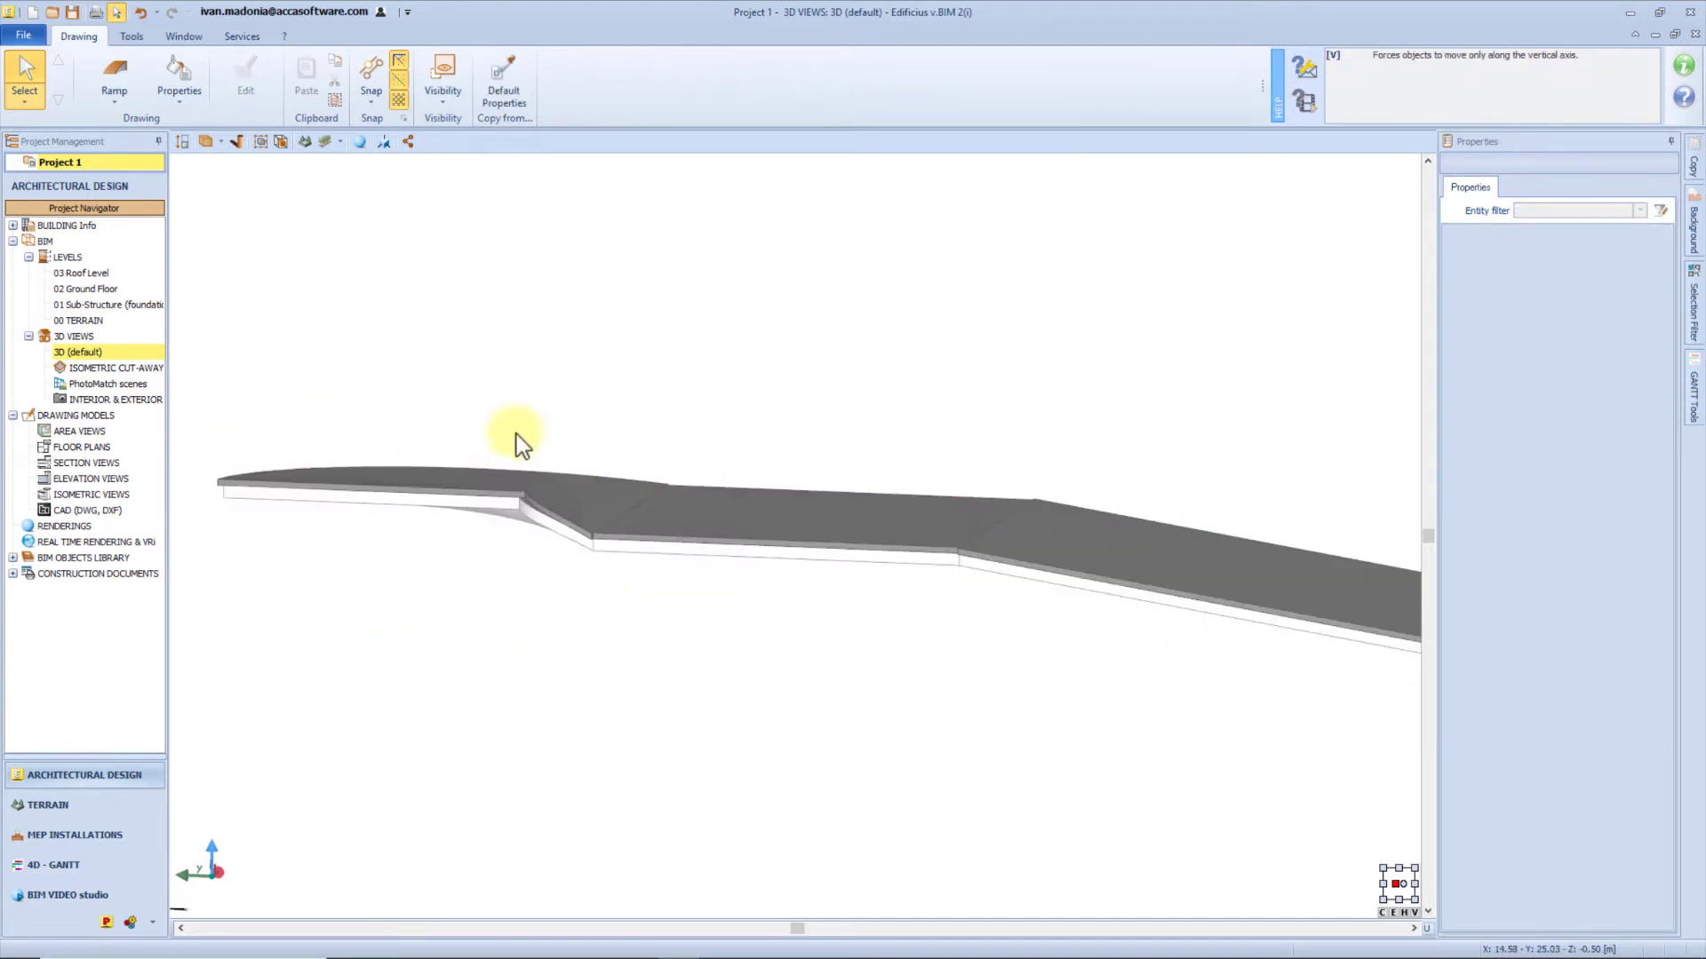
Delete the whole ramp from the 3D view.
middle_drag(515, 442, 482, 437)
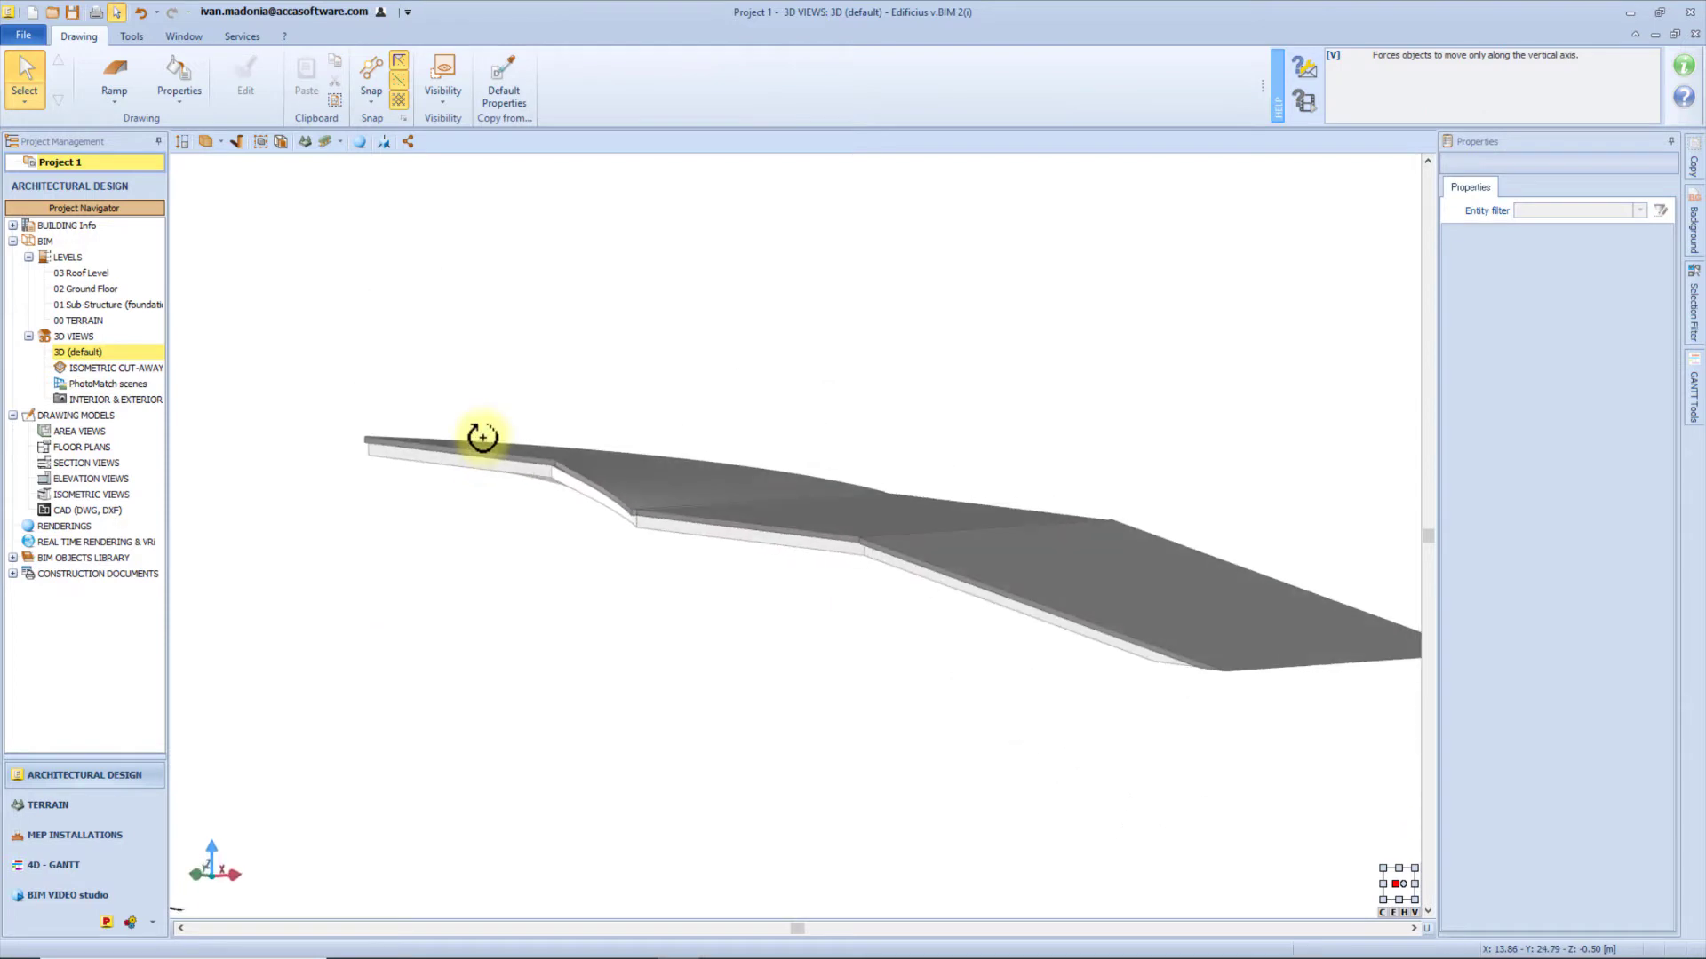
click(944, 575)
key(Delete)
Draw a railing of three connected segments on the 02 Ground Floor level, about 4.1 m, about 2.7 m and 5 m long.
click(106, 291)
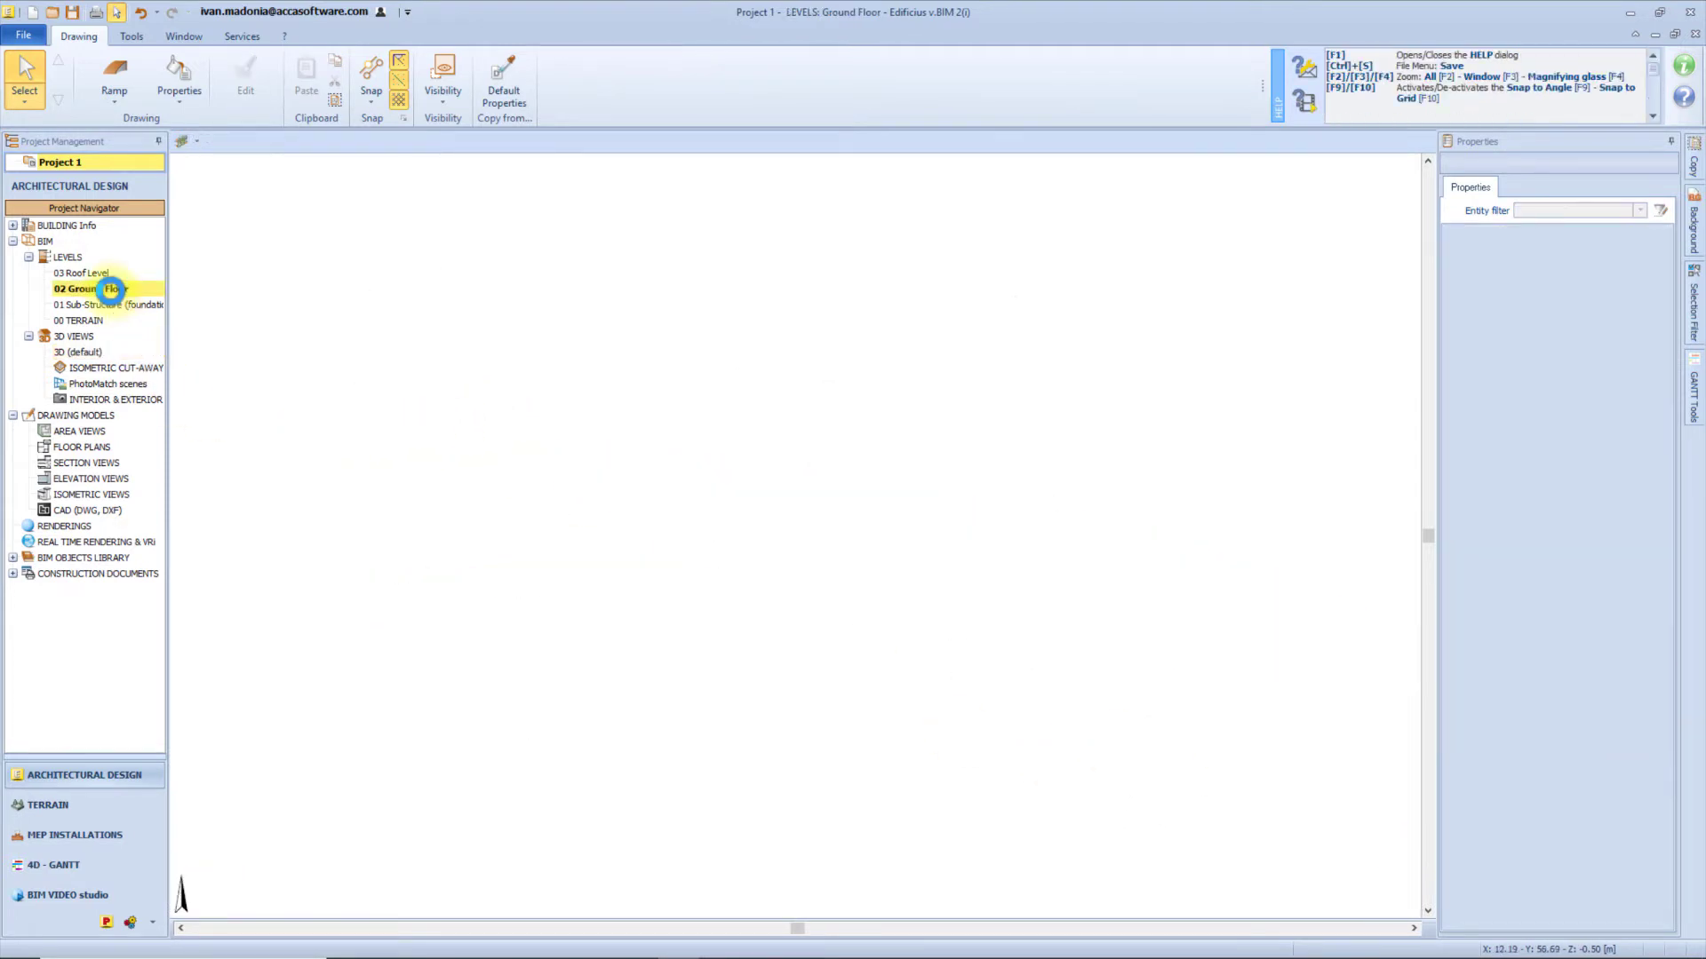
click(101, 103)
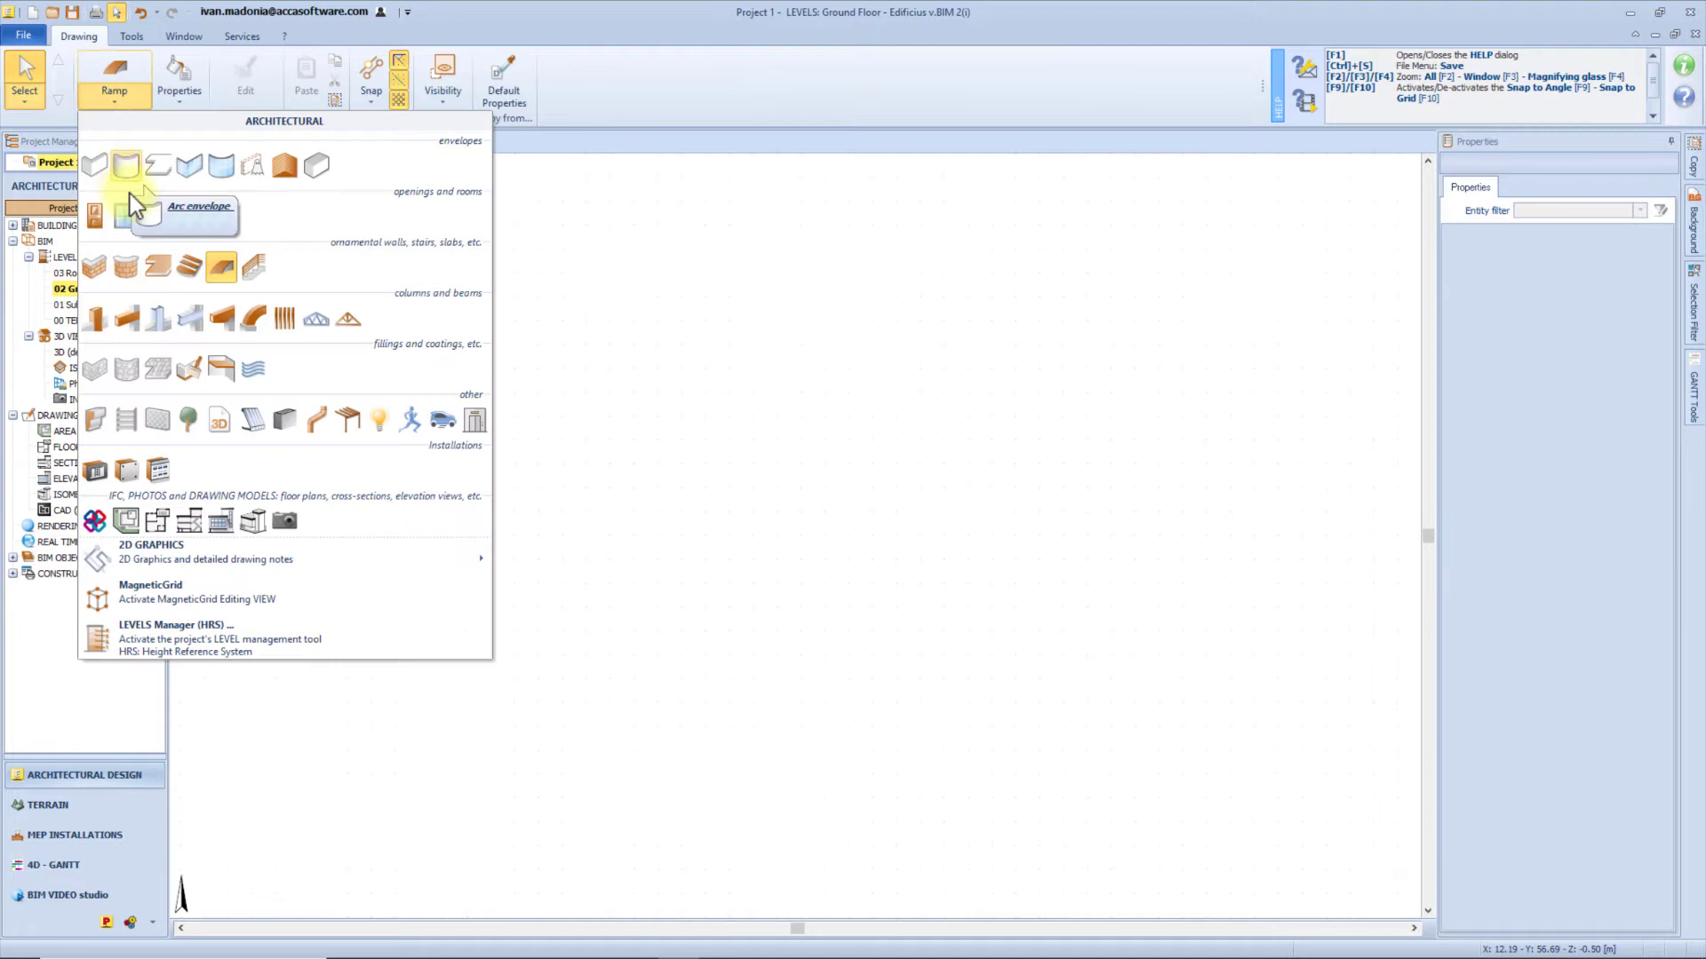
click(257, 276)
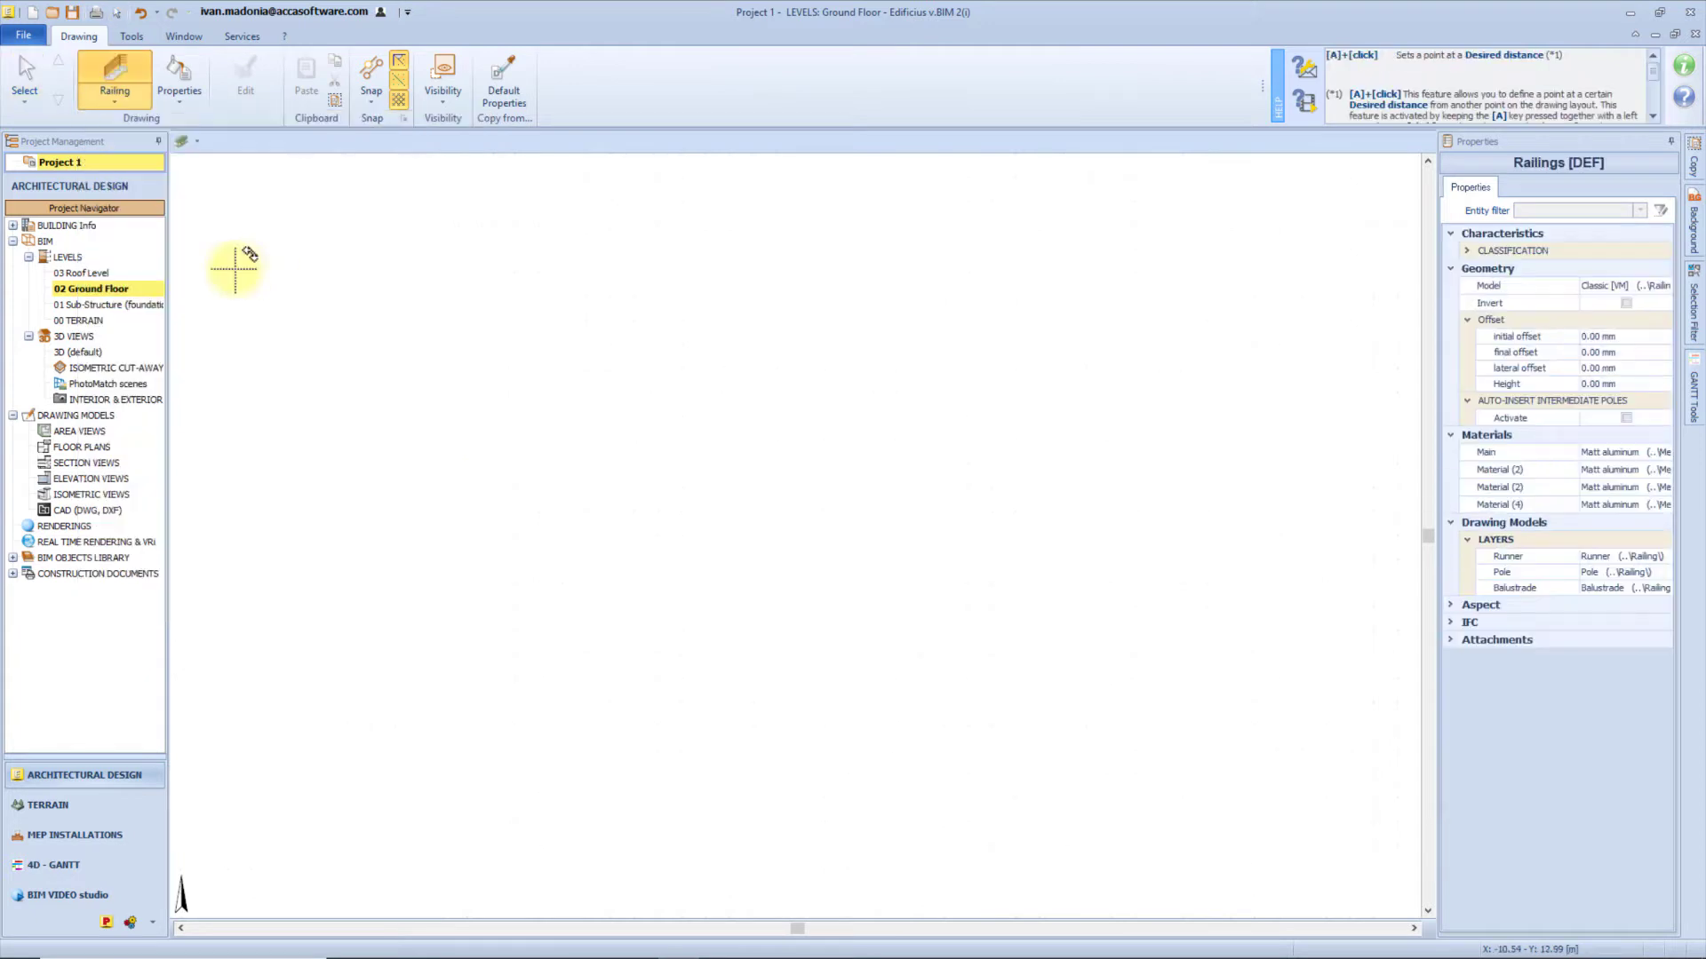
click(397, 678)
click(855, 756)
click(1122, 602)
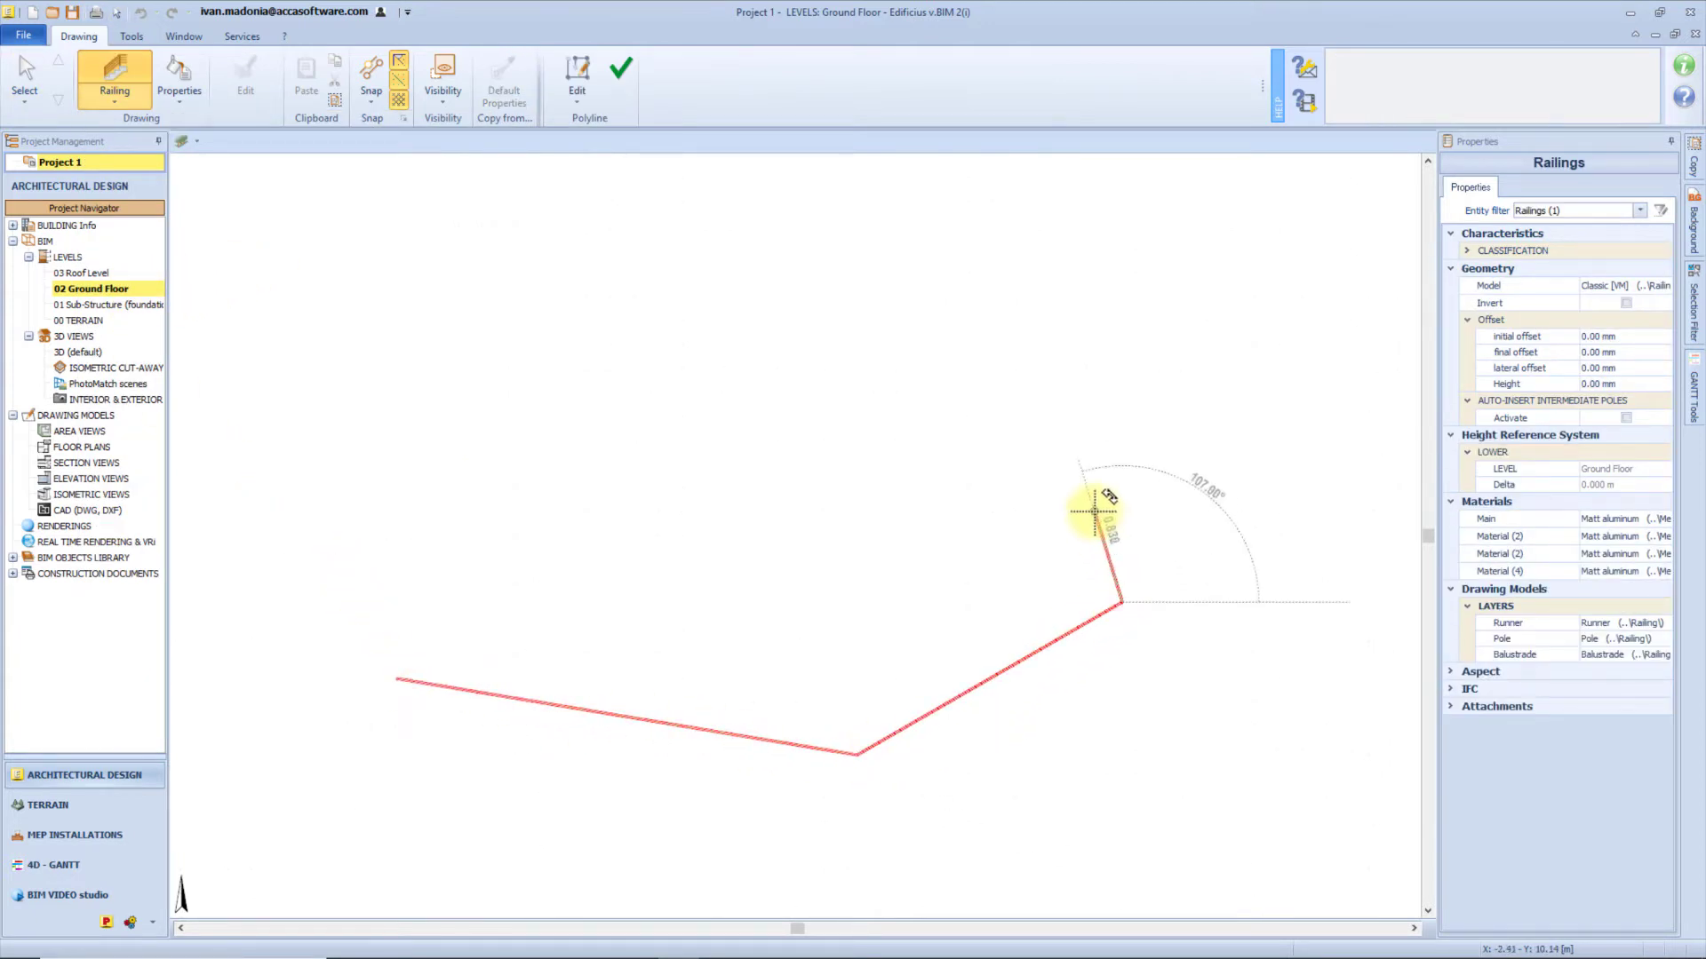
text(5)
key(Return)
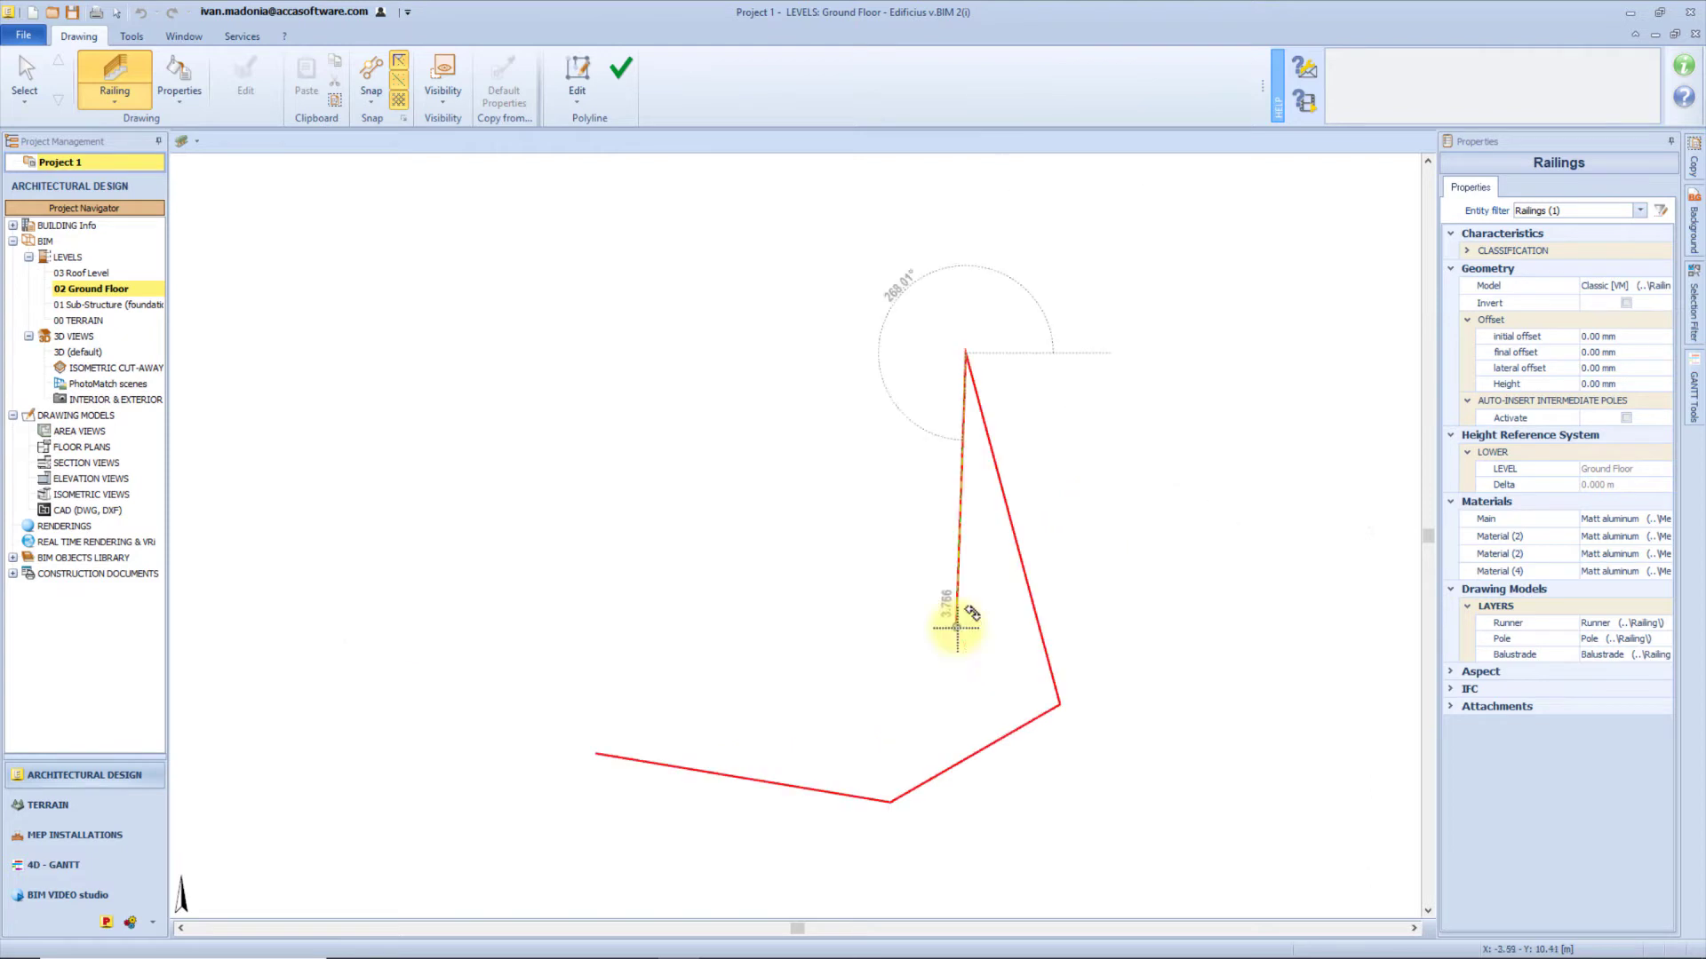
click(621, 81)
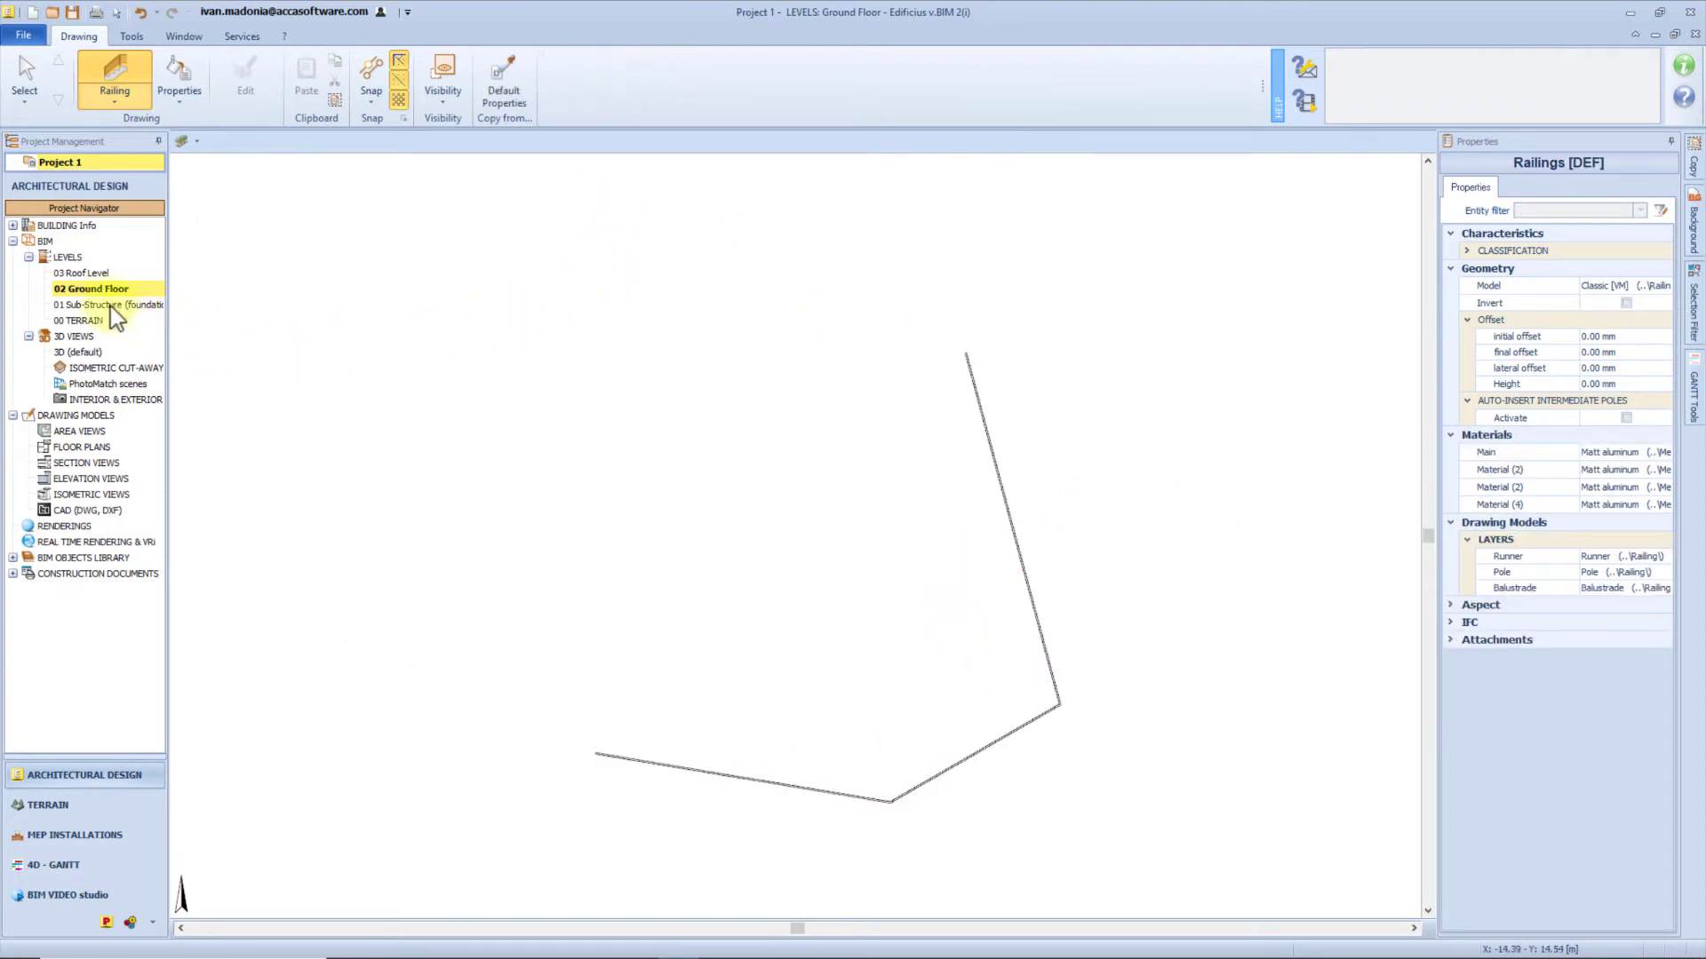
Select the railing in the 3D (default) view and change its model to Balustrade [VM] - Circles from the object library.
double_click(80, 352)
middle_drag(631, 421, 766, 514)
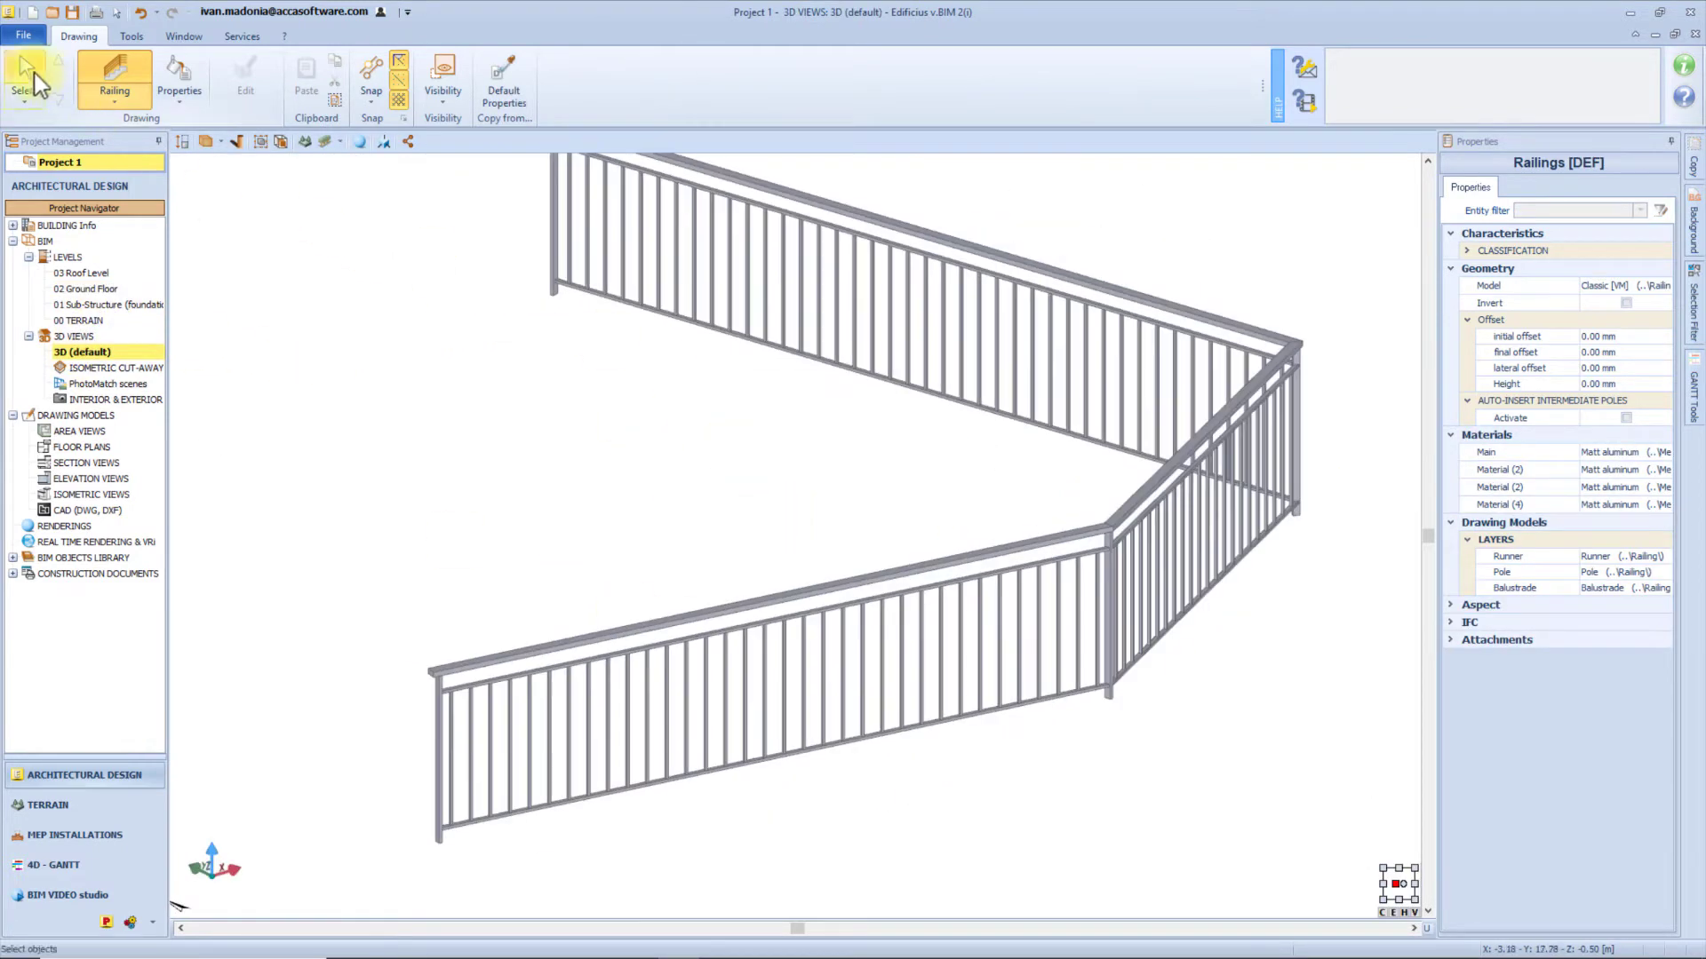
click(27, 77)
click(1078, 549)
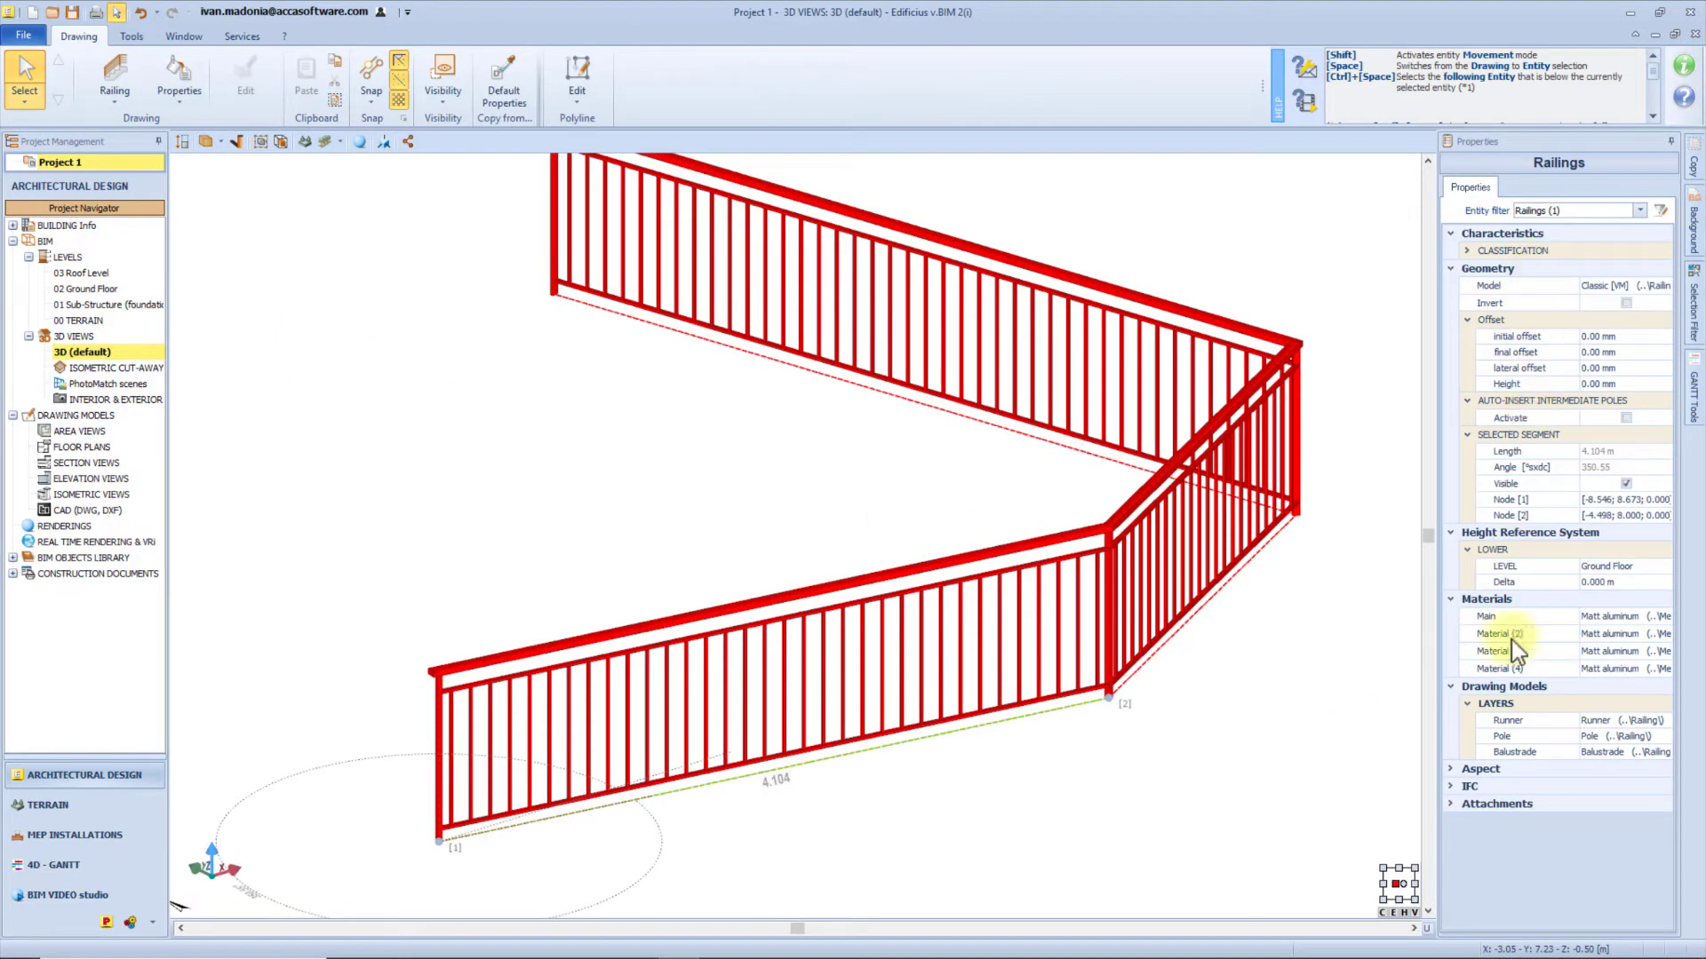
click(1639, 286)
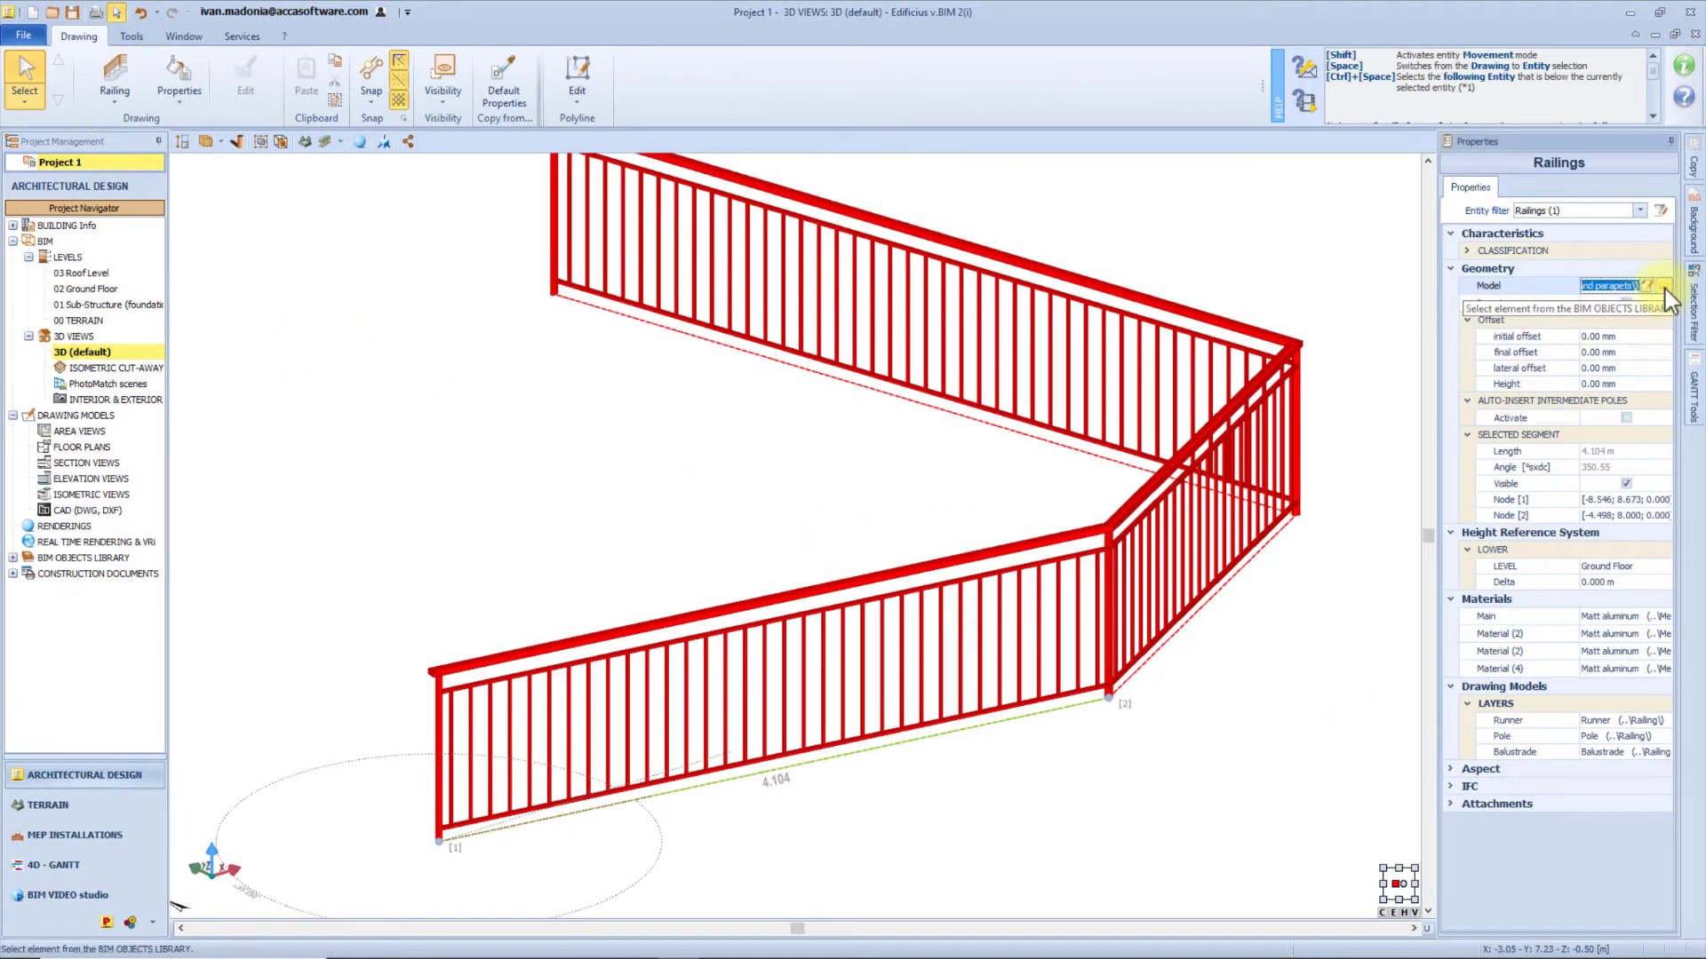
click(1654, 288)
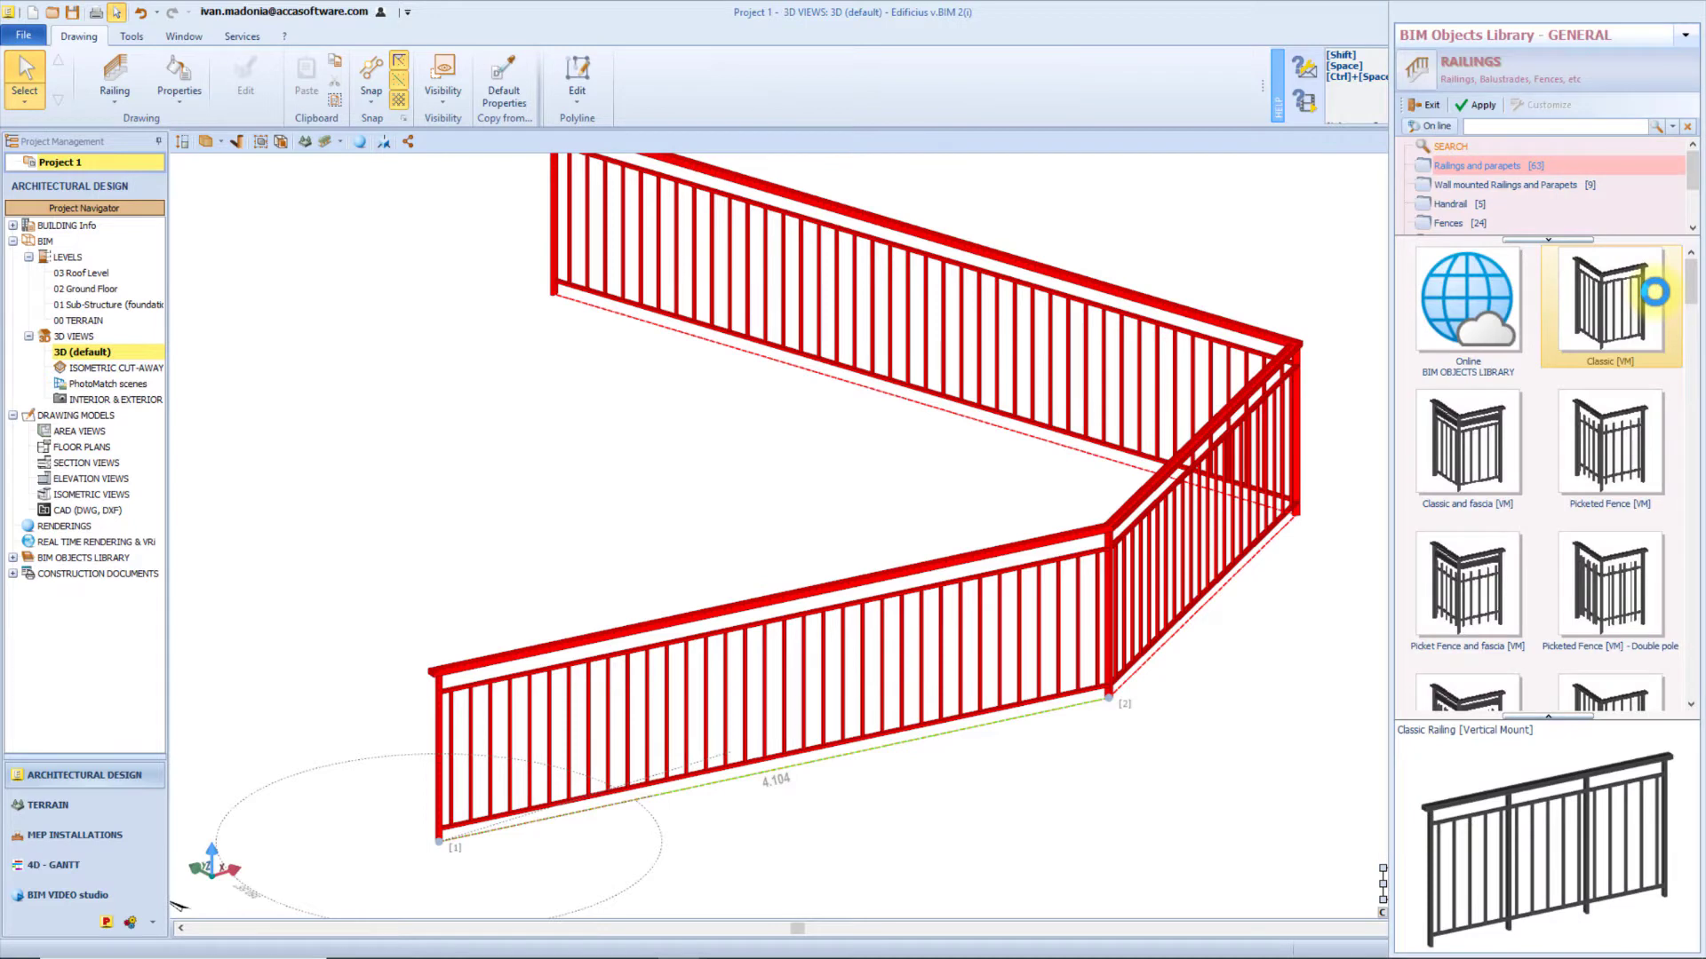
scroll(1648, 302, down, 10)
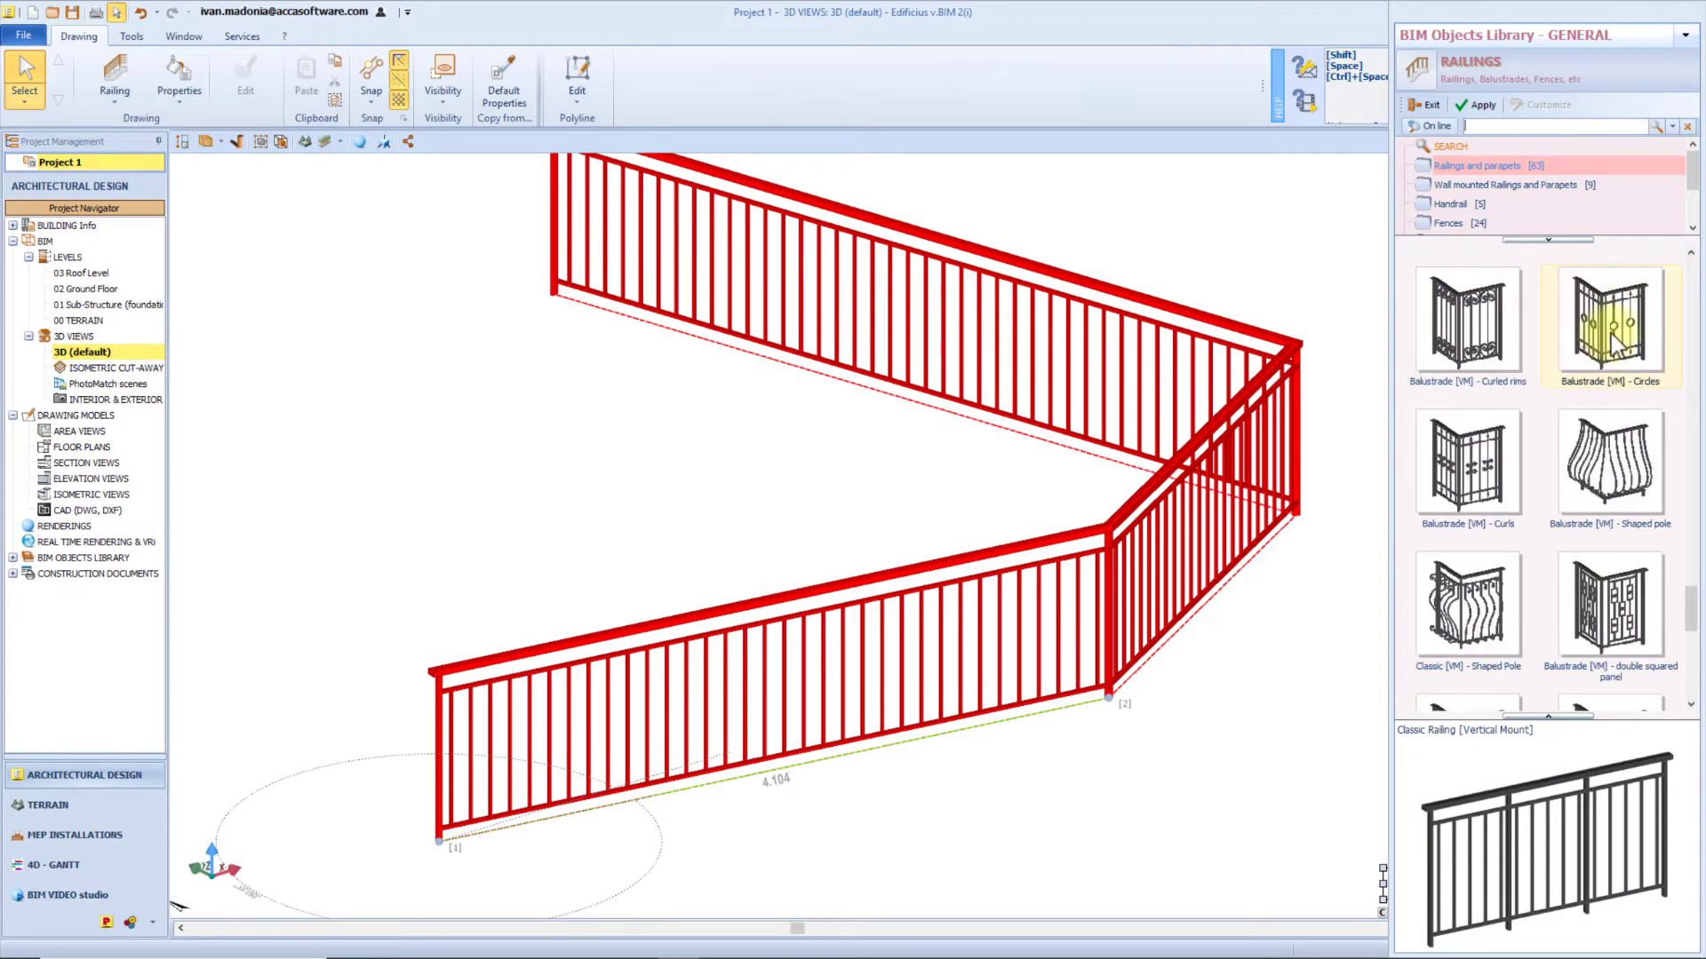
double_click(1610, 335)
Set the railing's initial, final and lateral offsets to 200 mm each.
click(1606, 338)
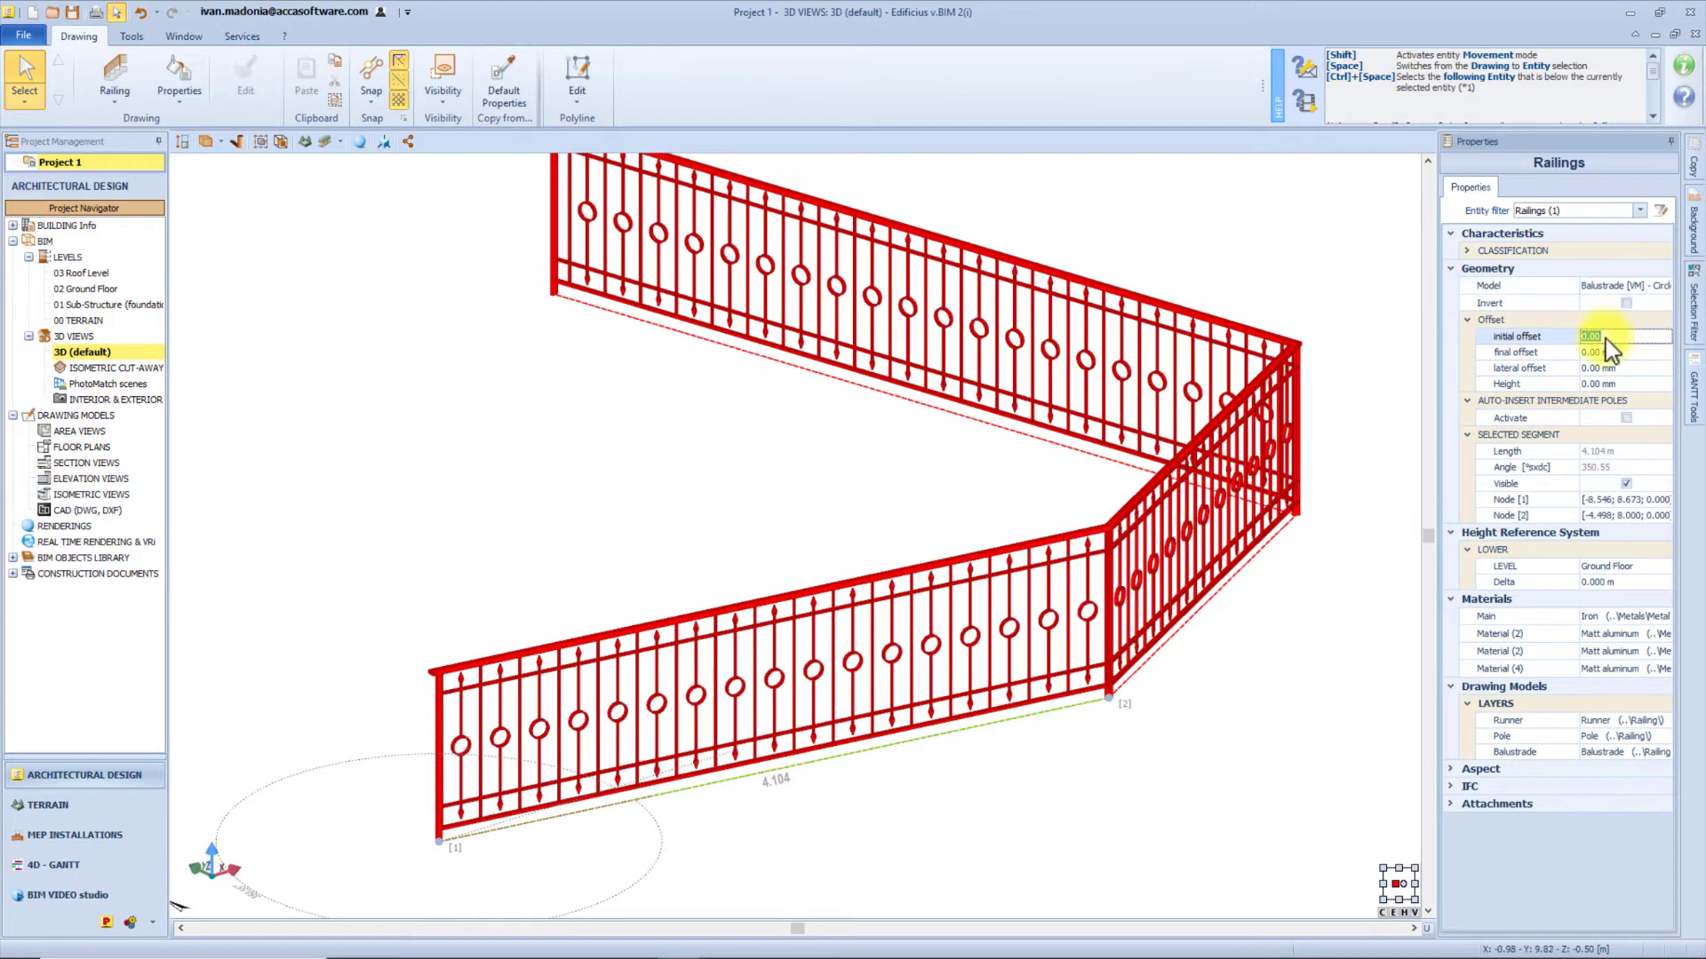
text(200)
key(Return)
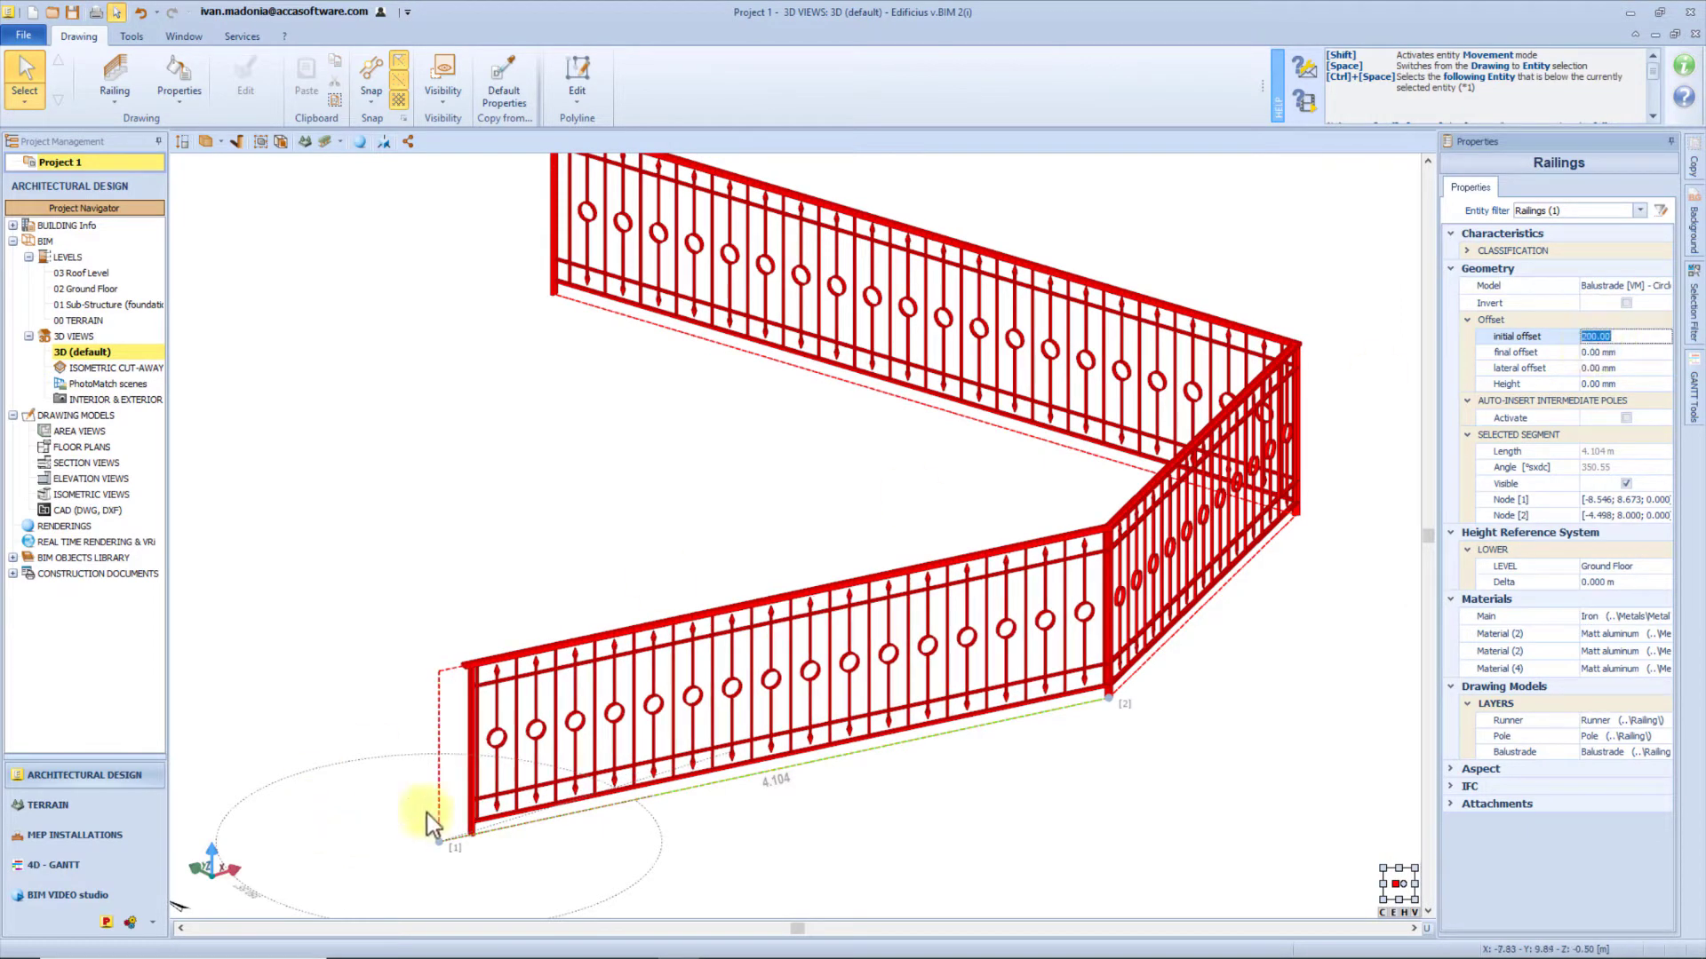
click(1587, 353)
text(200)
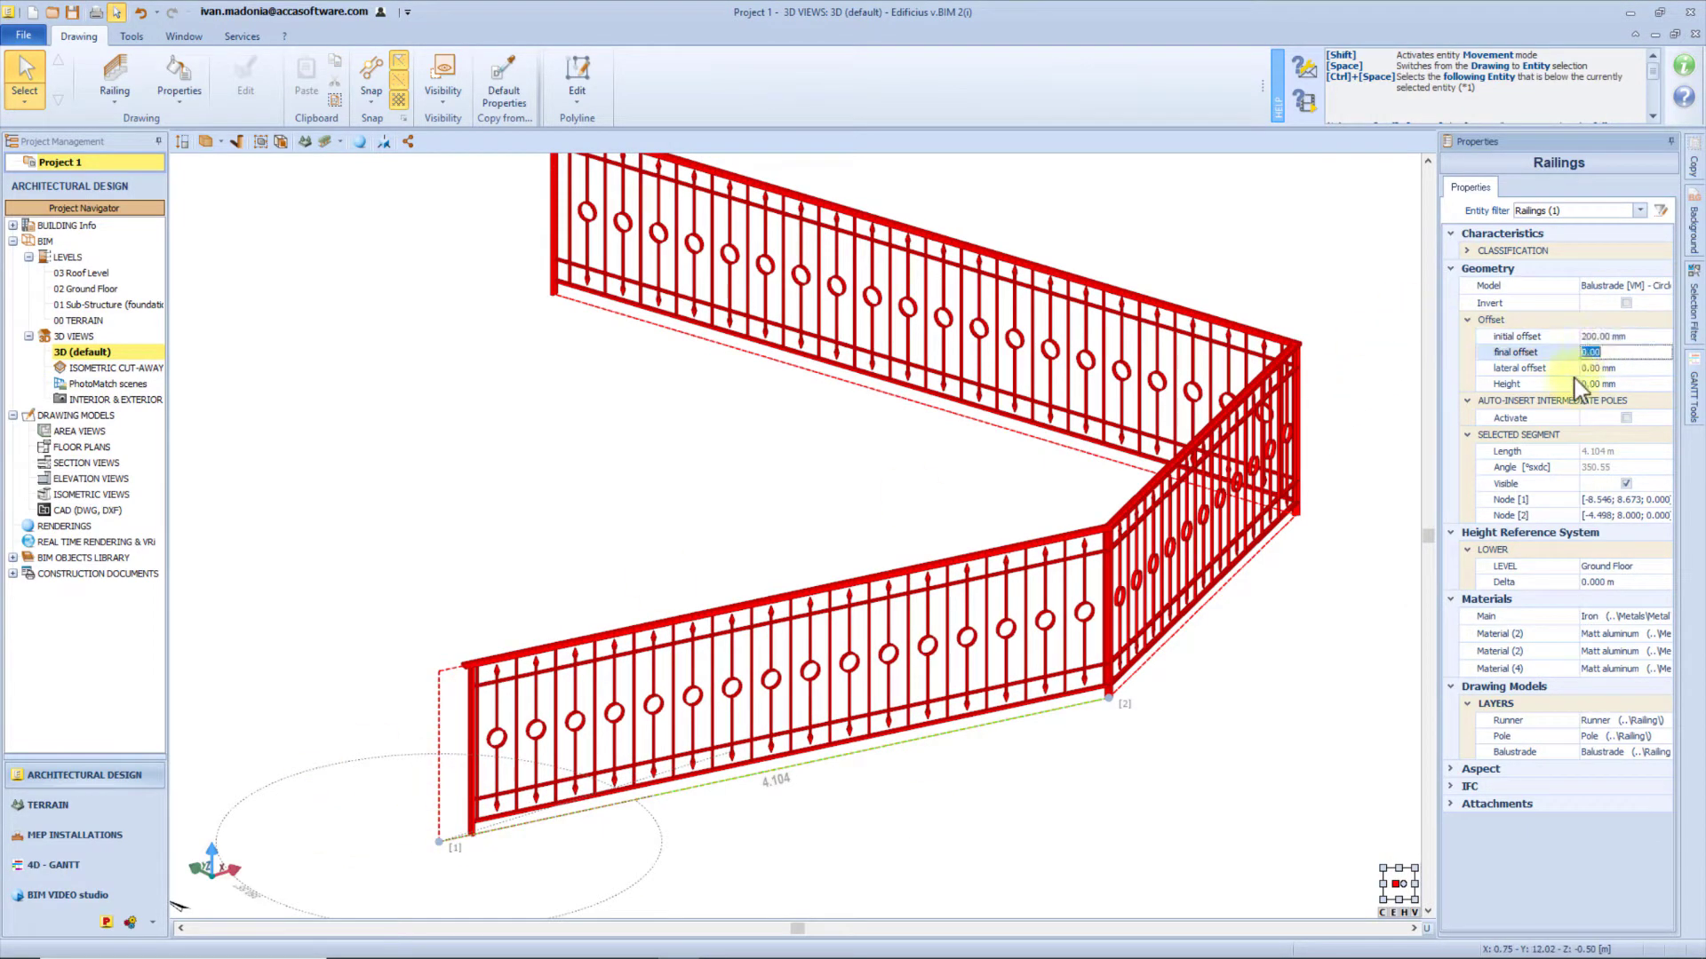
key(Return)
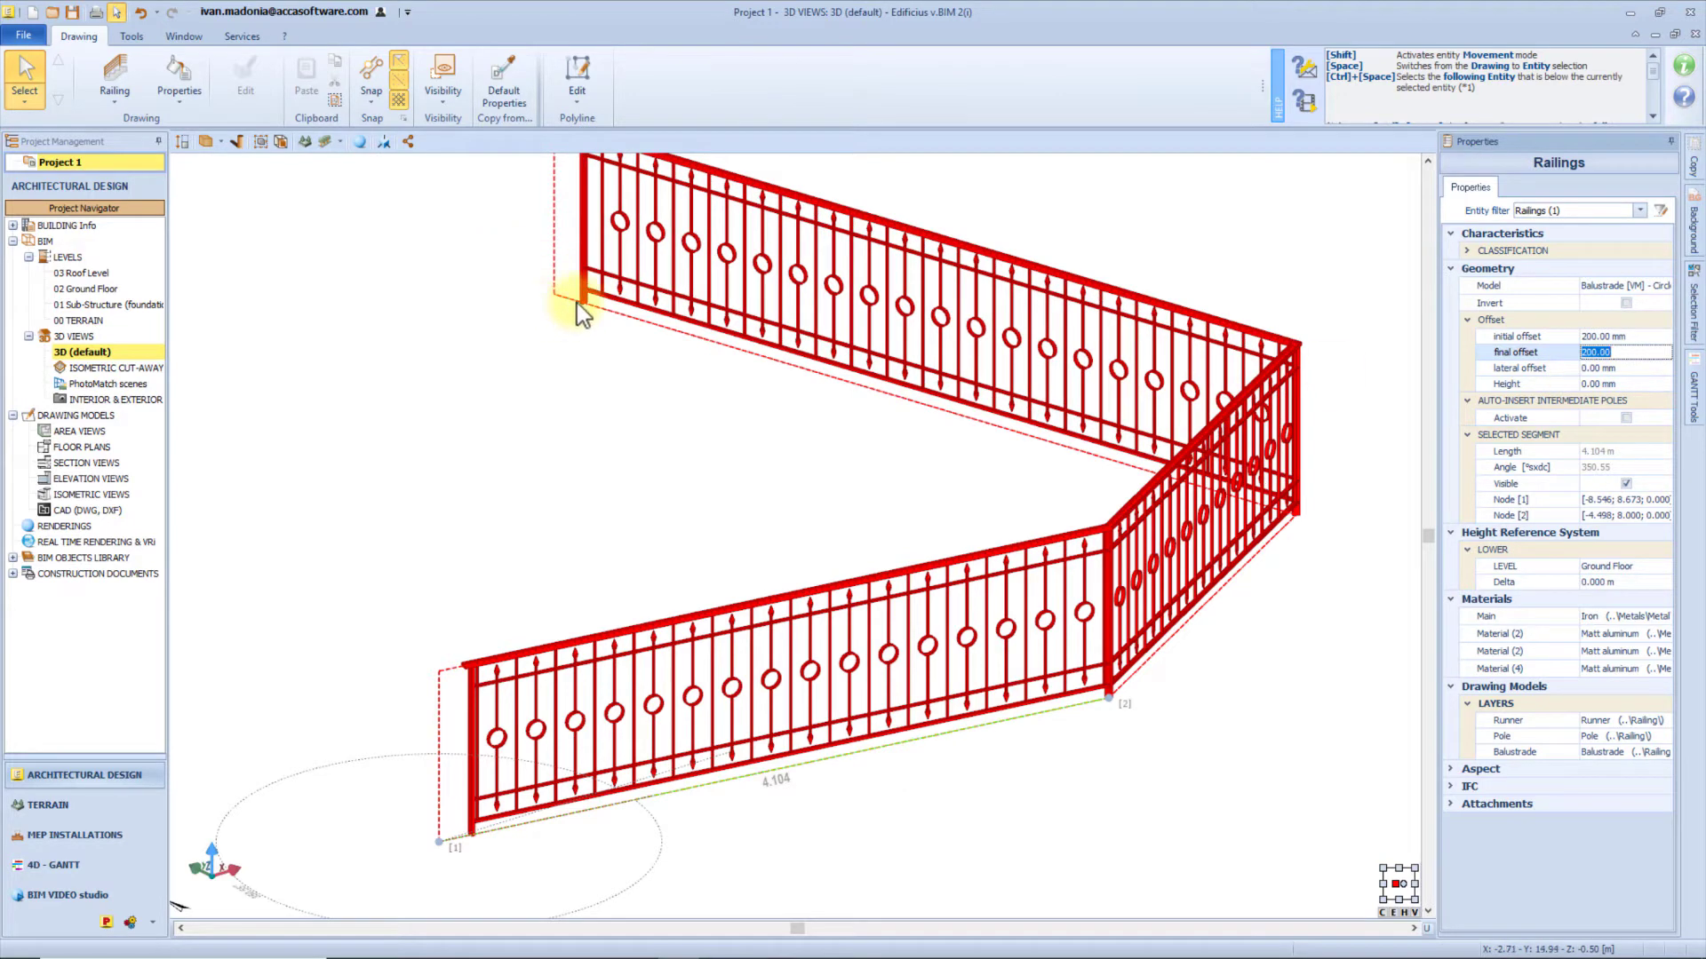
click(1638, 370)
text(200)
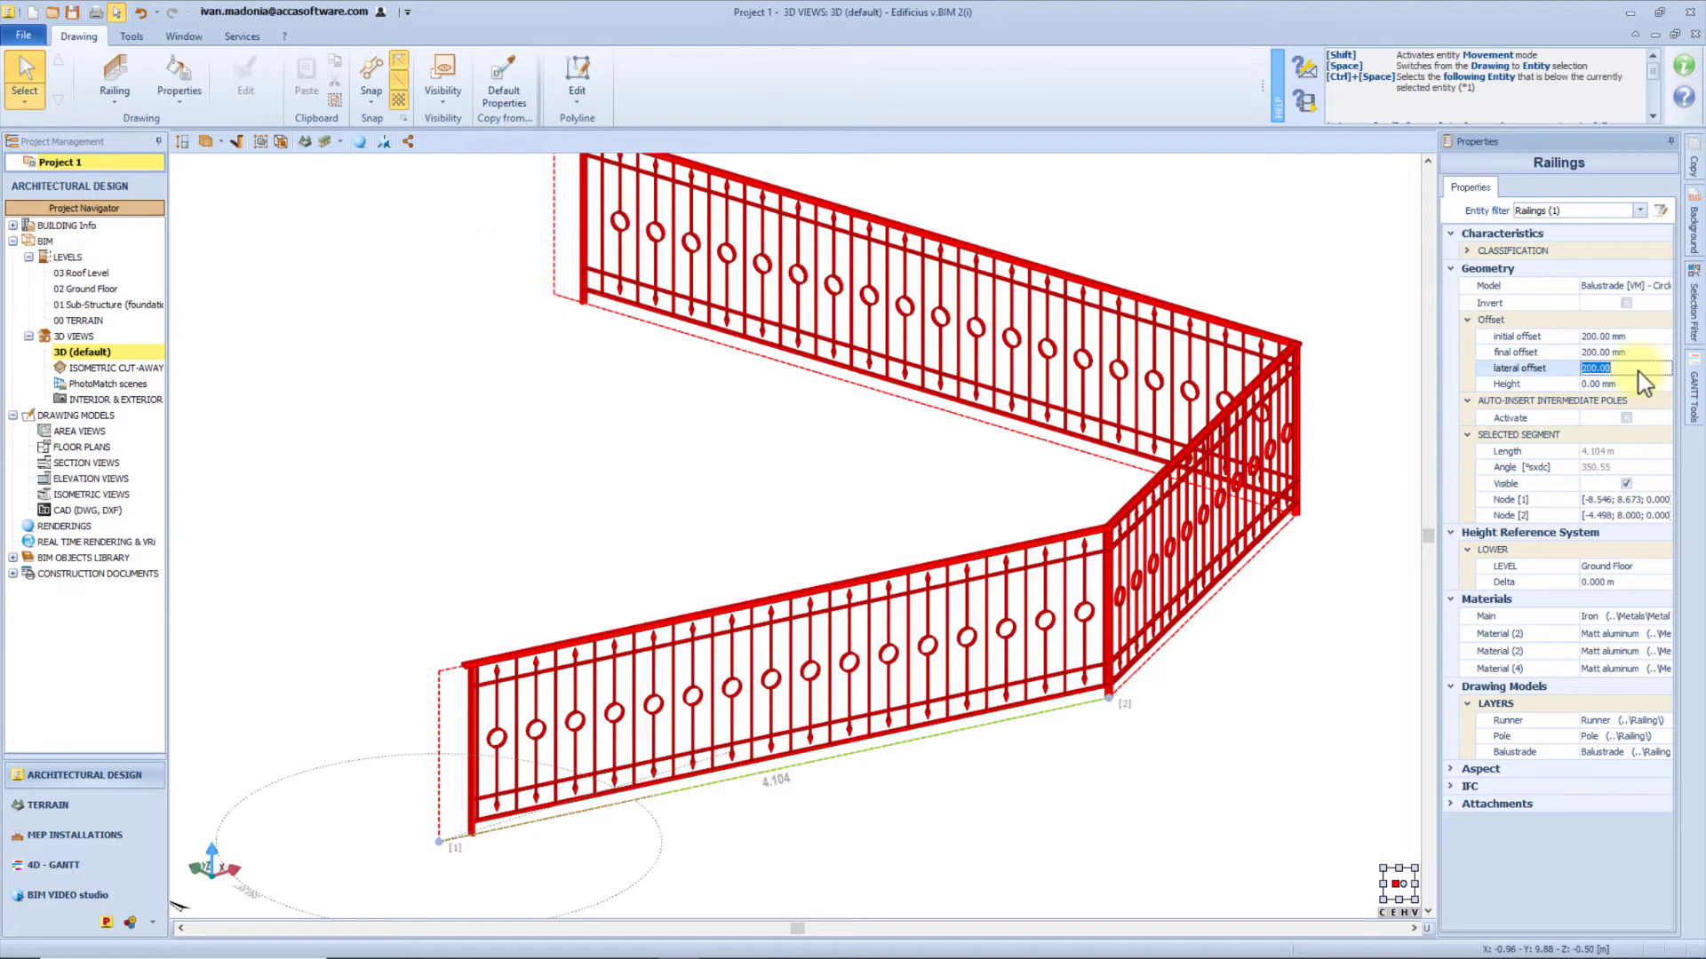
key(Return)
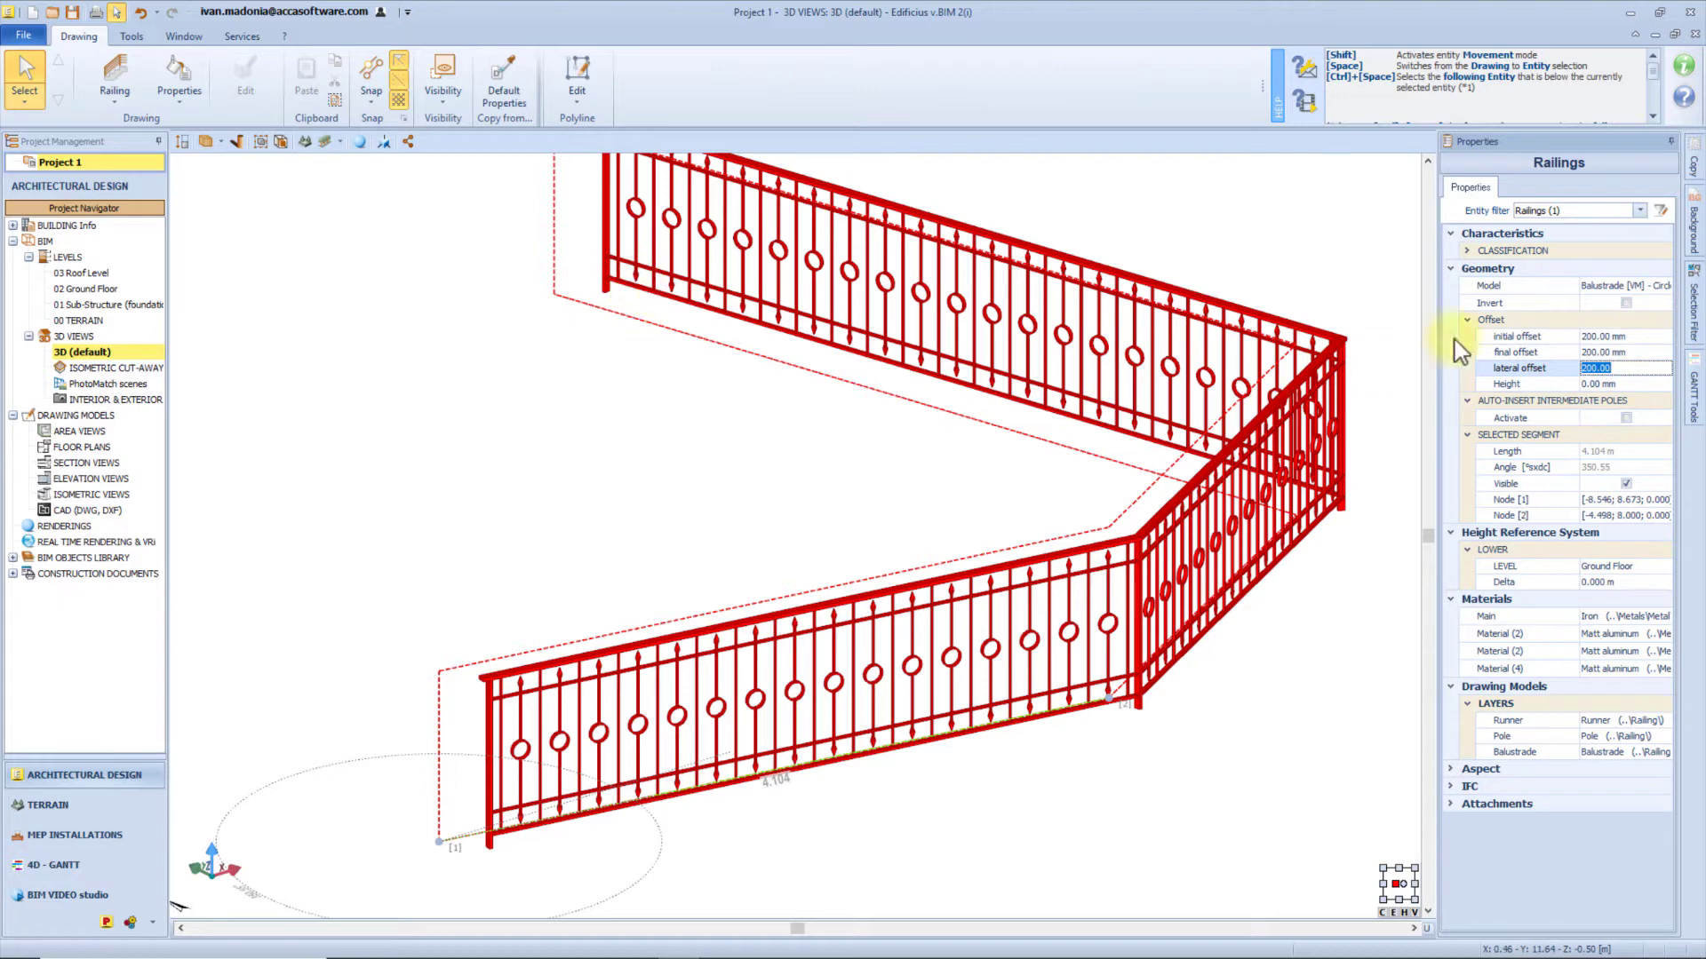
Reset the railing's lateral, final and initial offsets to 0 mm.
text(0)
click(1626, 353)
text(0)
click(1623, 339)
text(0)
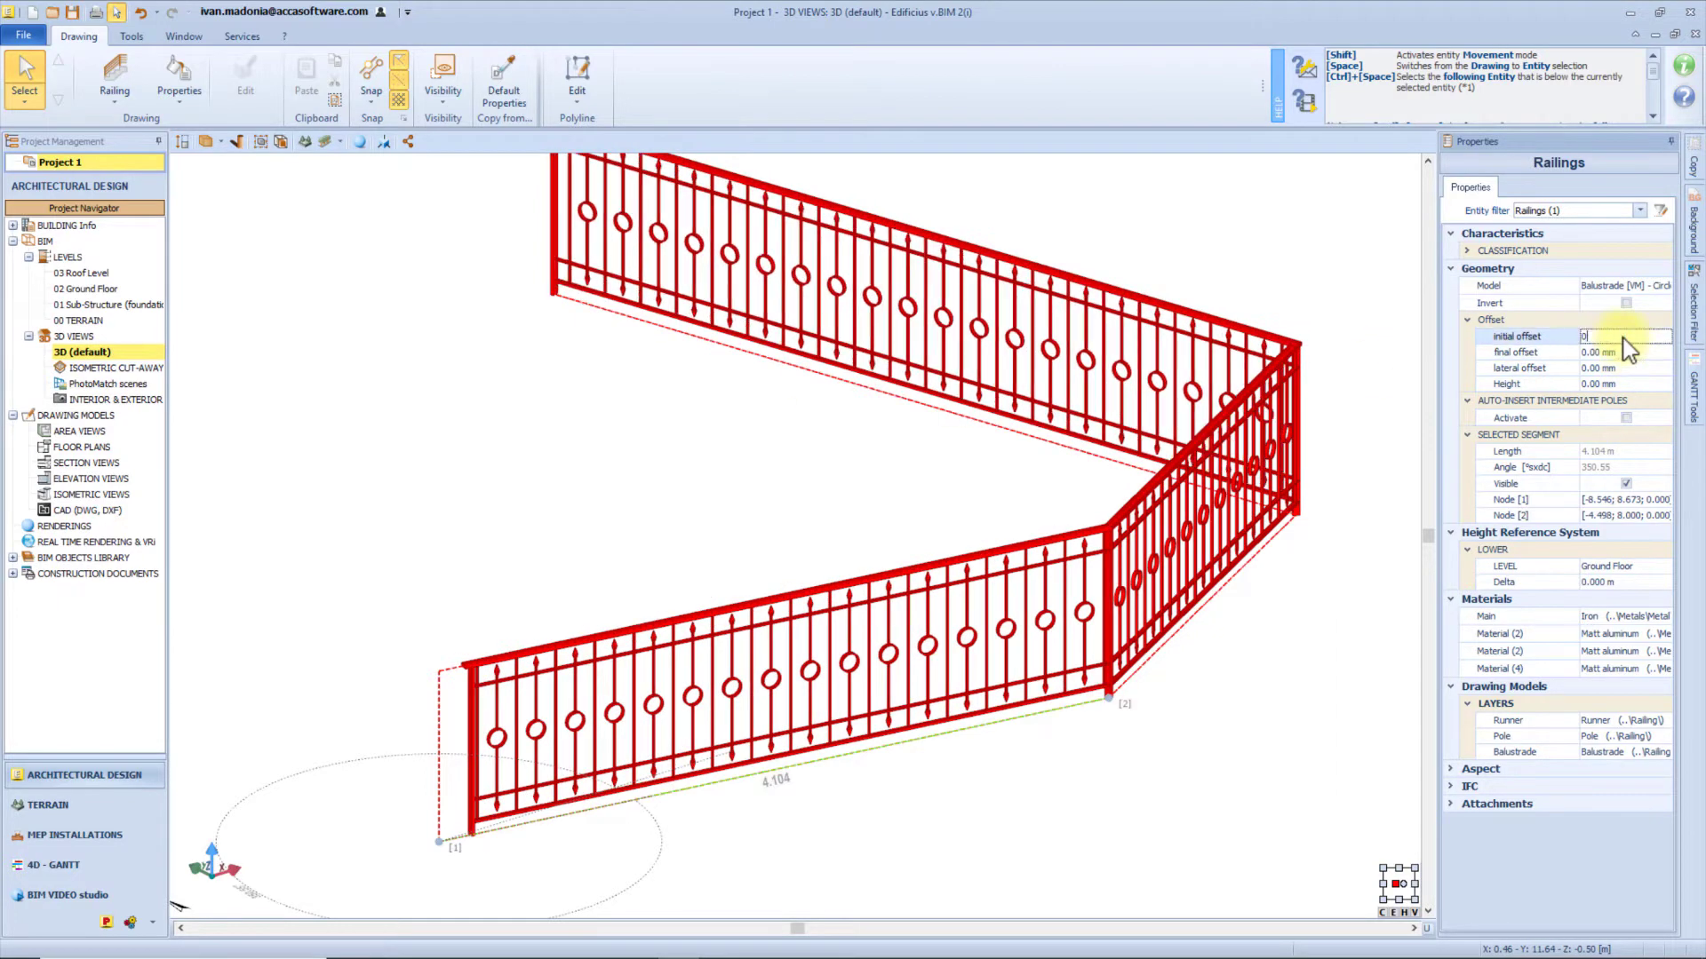
click(1573, 401)
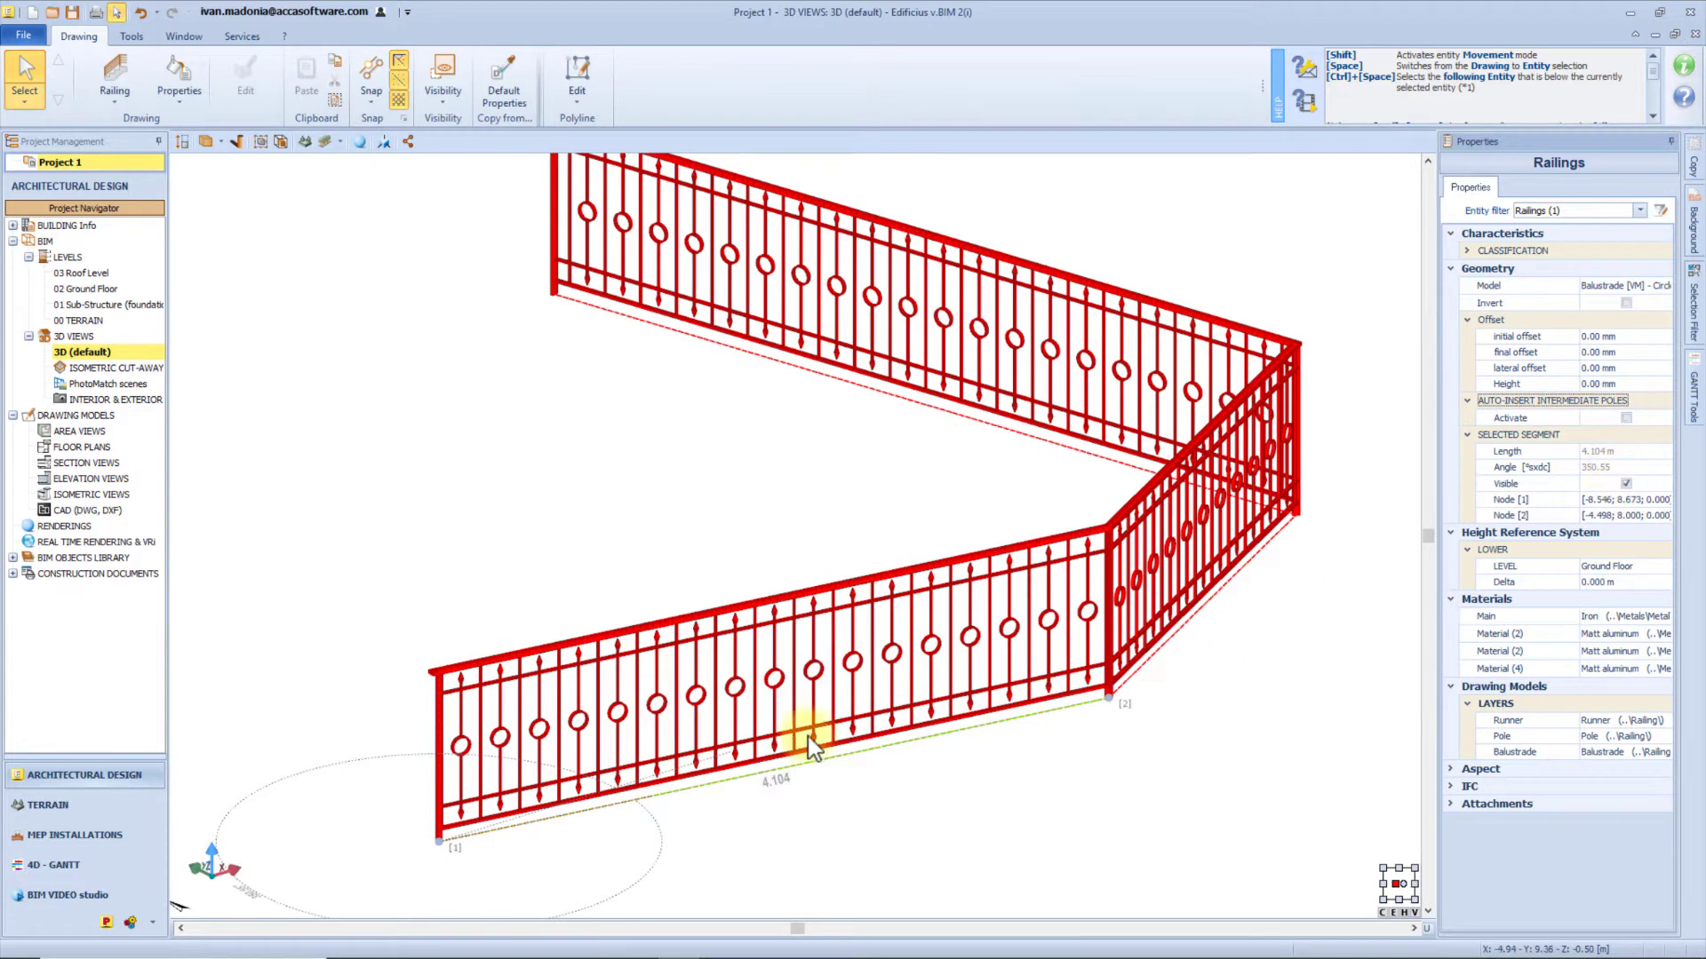
Switch the visibility of the railing's first segment and the middle segment off and back on, one after the other.
click(1626, 483)
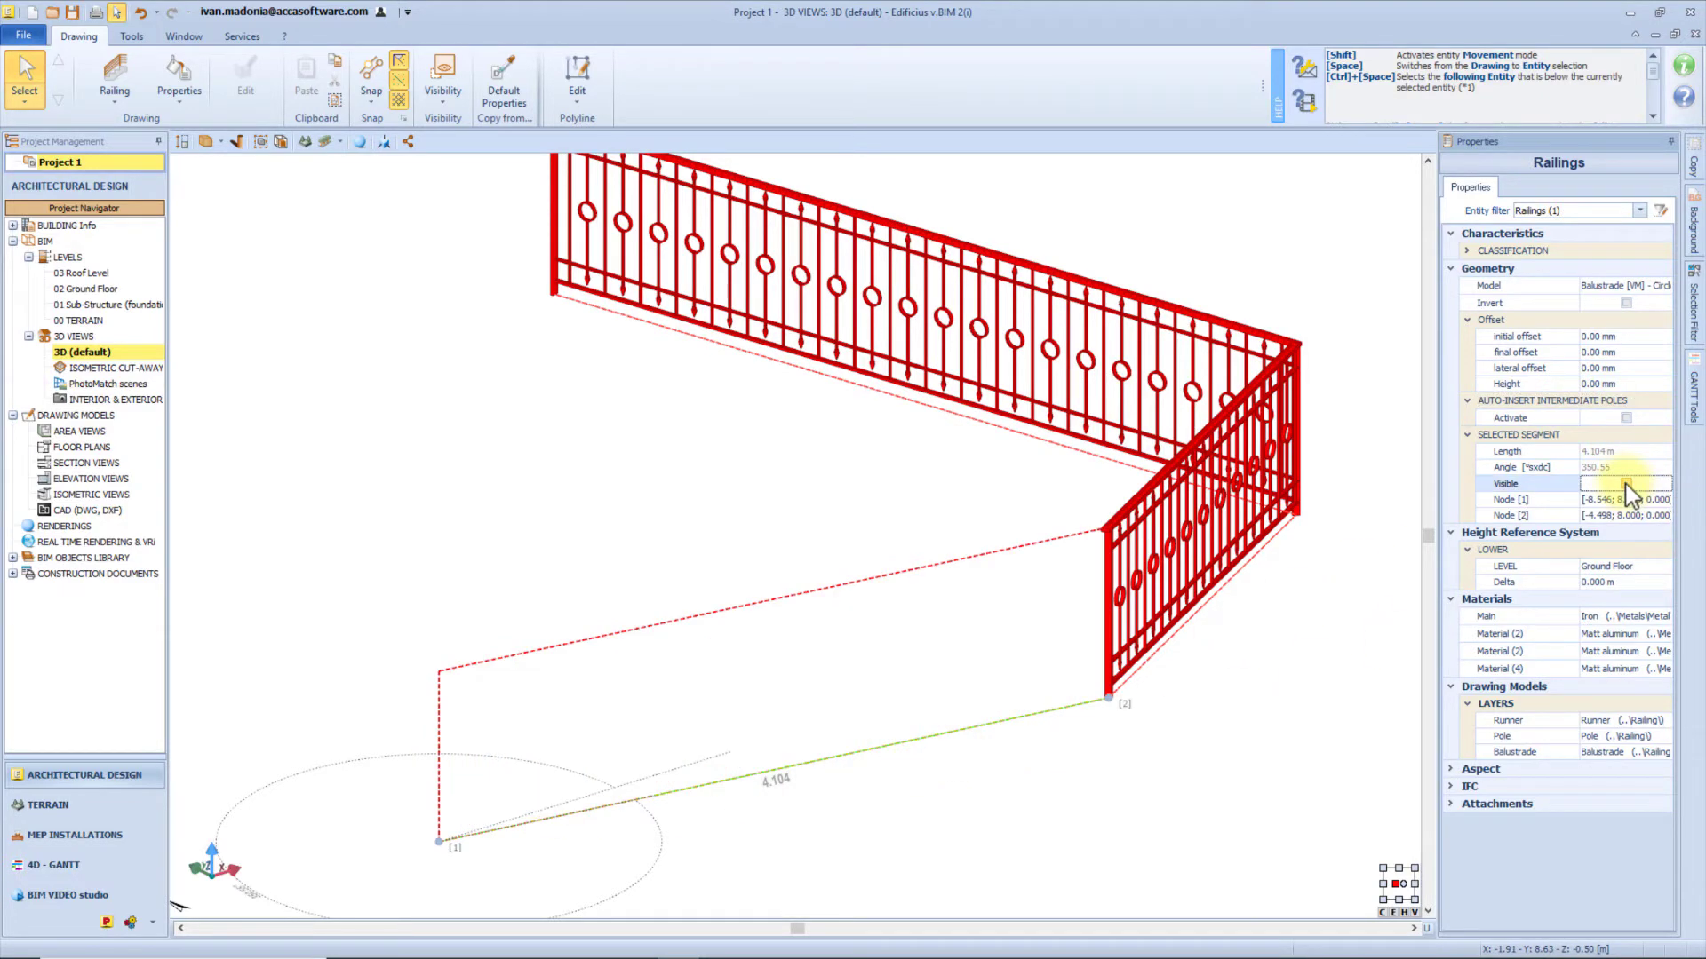
click(1212, 594)
click(1625, 484)
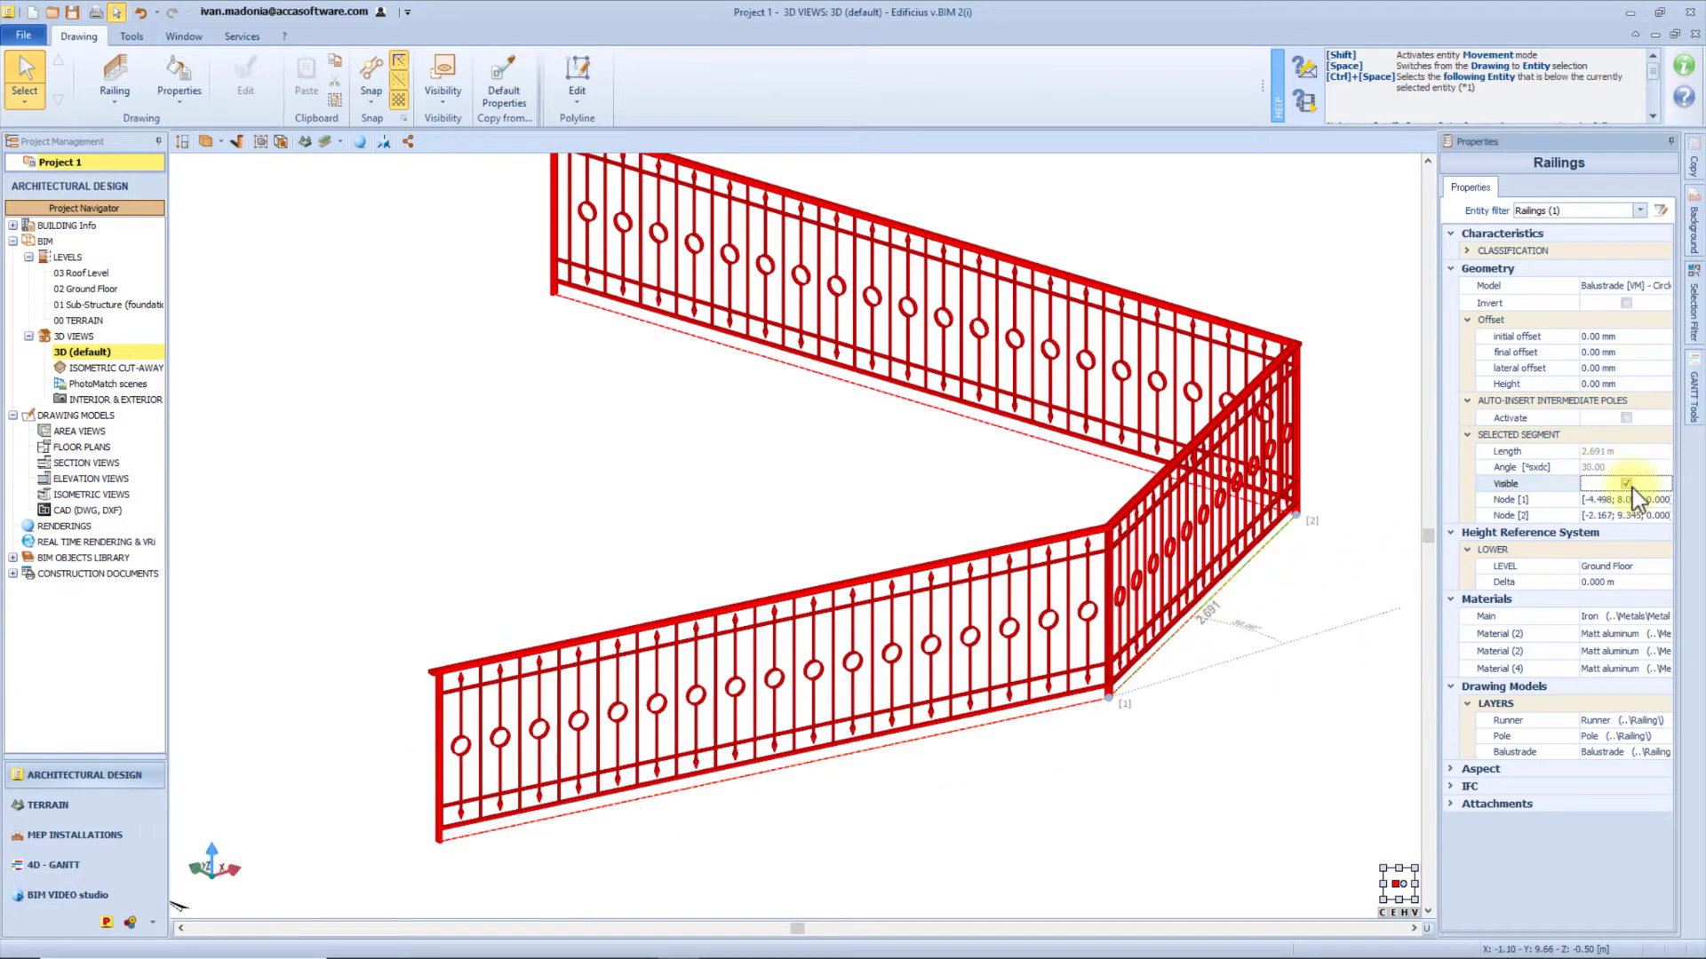
click(1362, 595)
click(1298, 485)
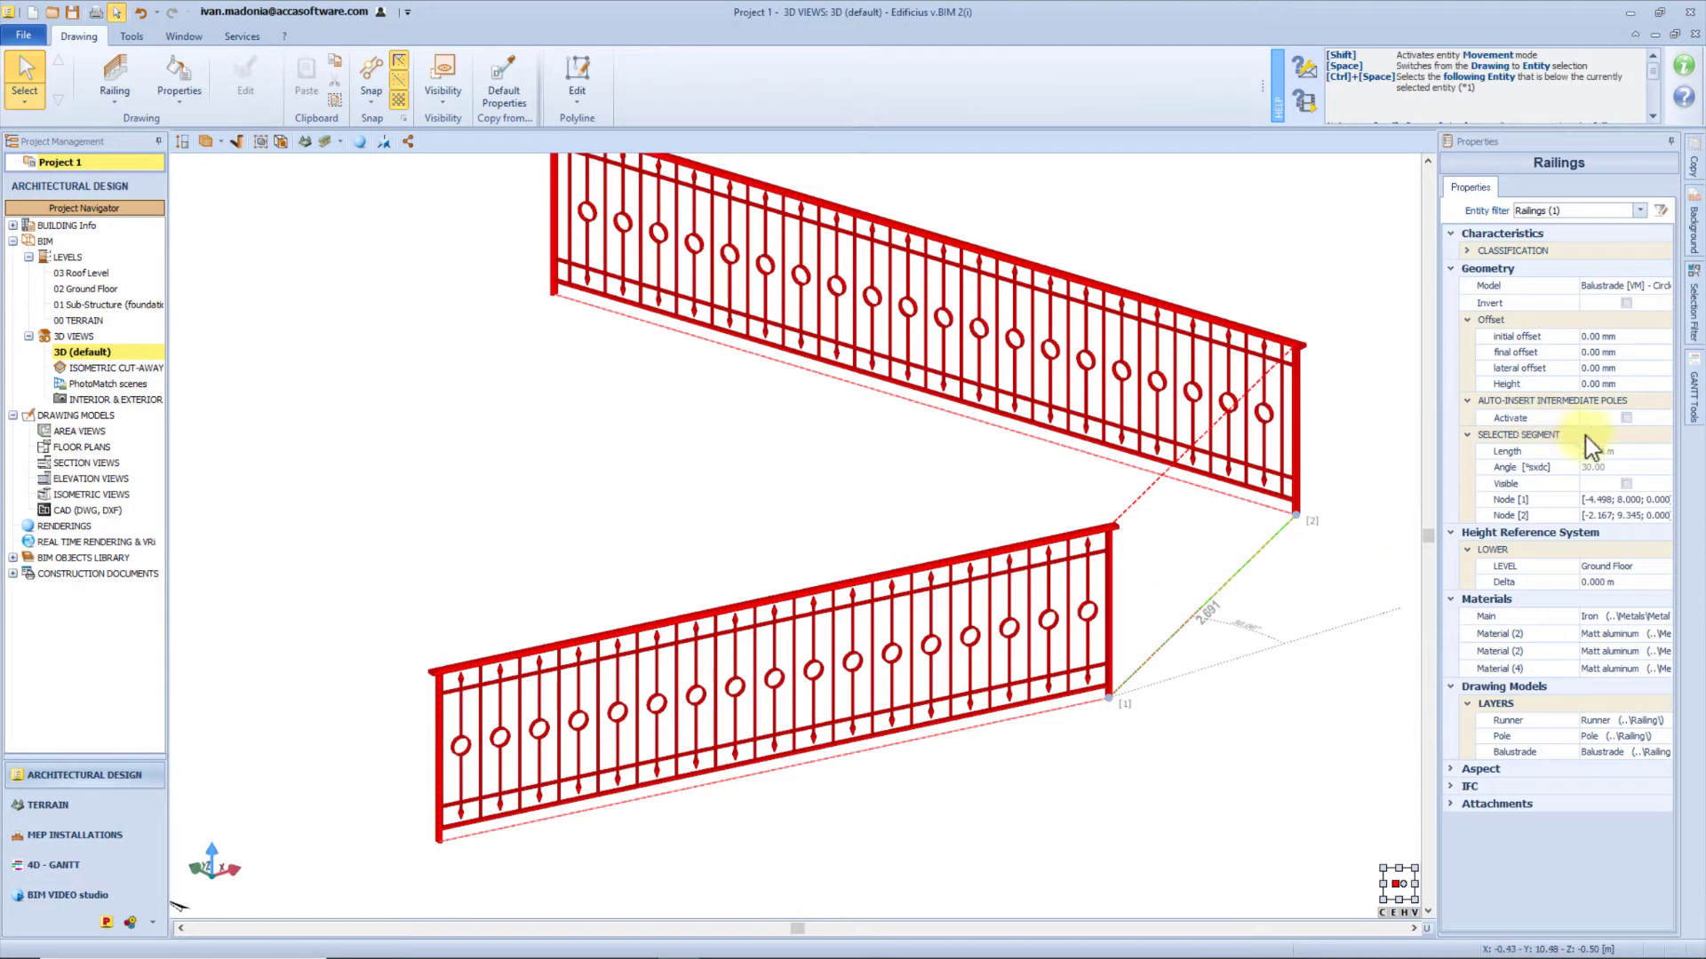
click(1626, 483)
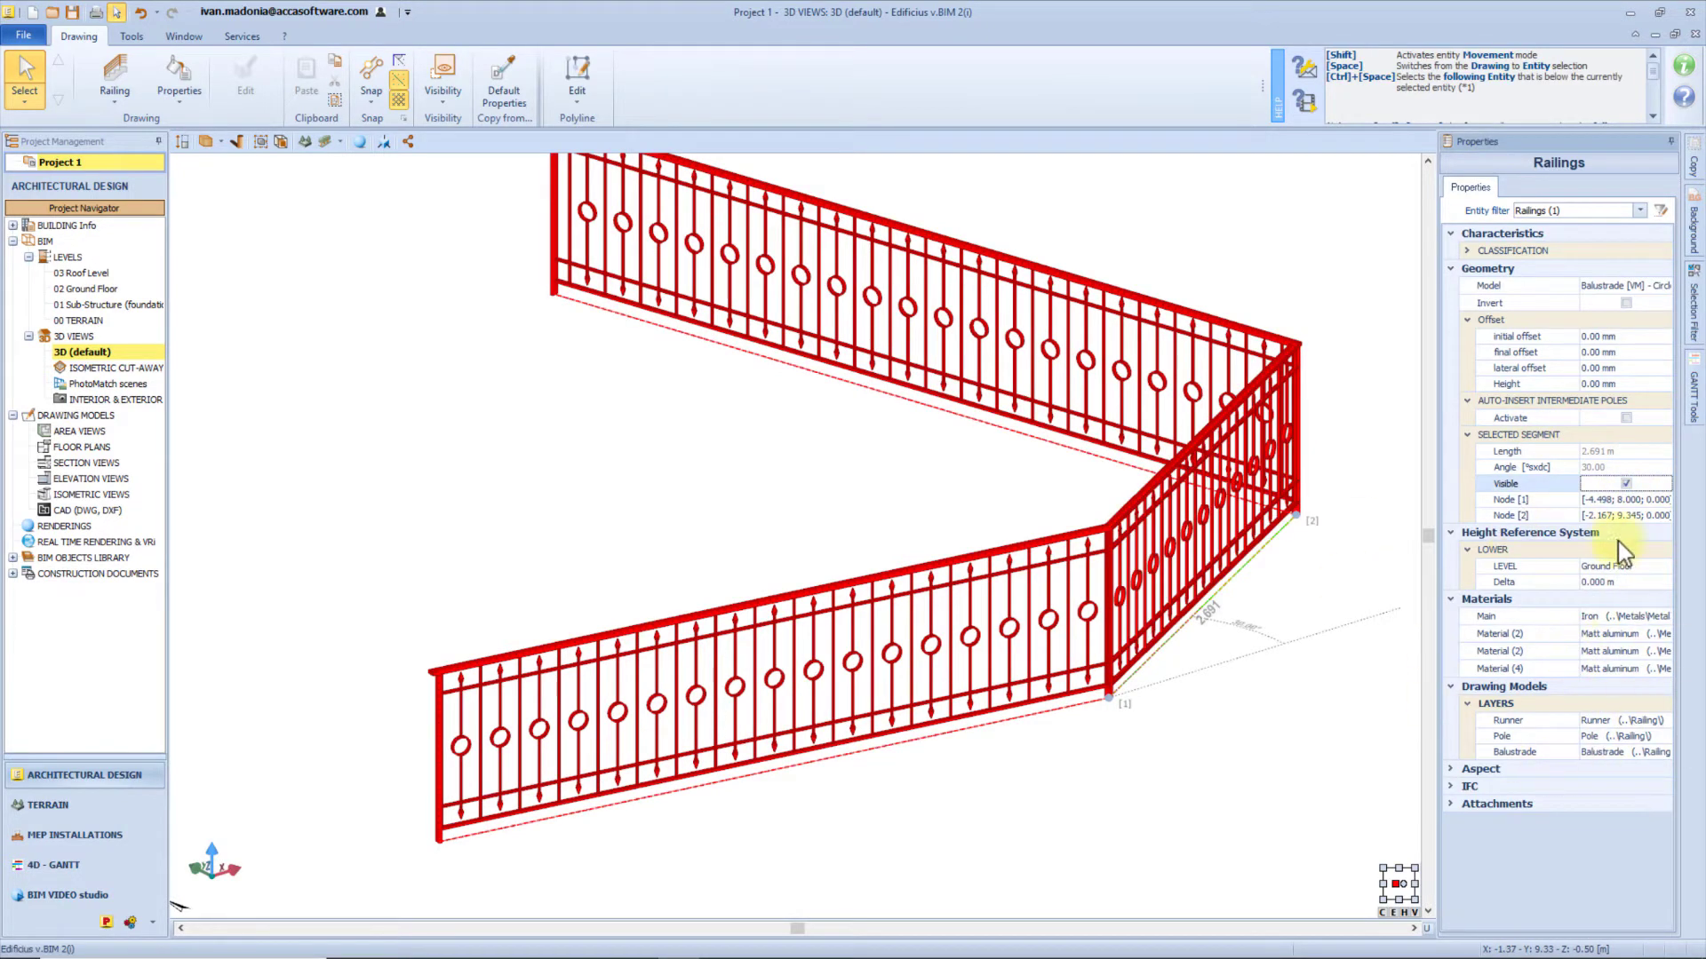
Delete the railing from the 3D view.
click(1461, 770)
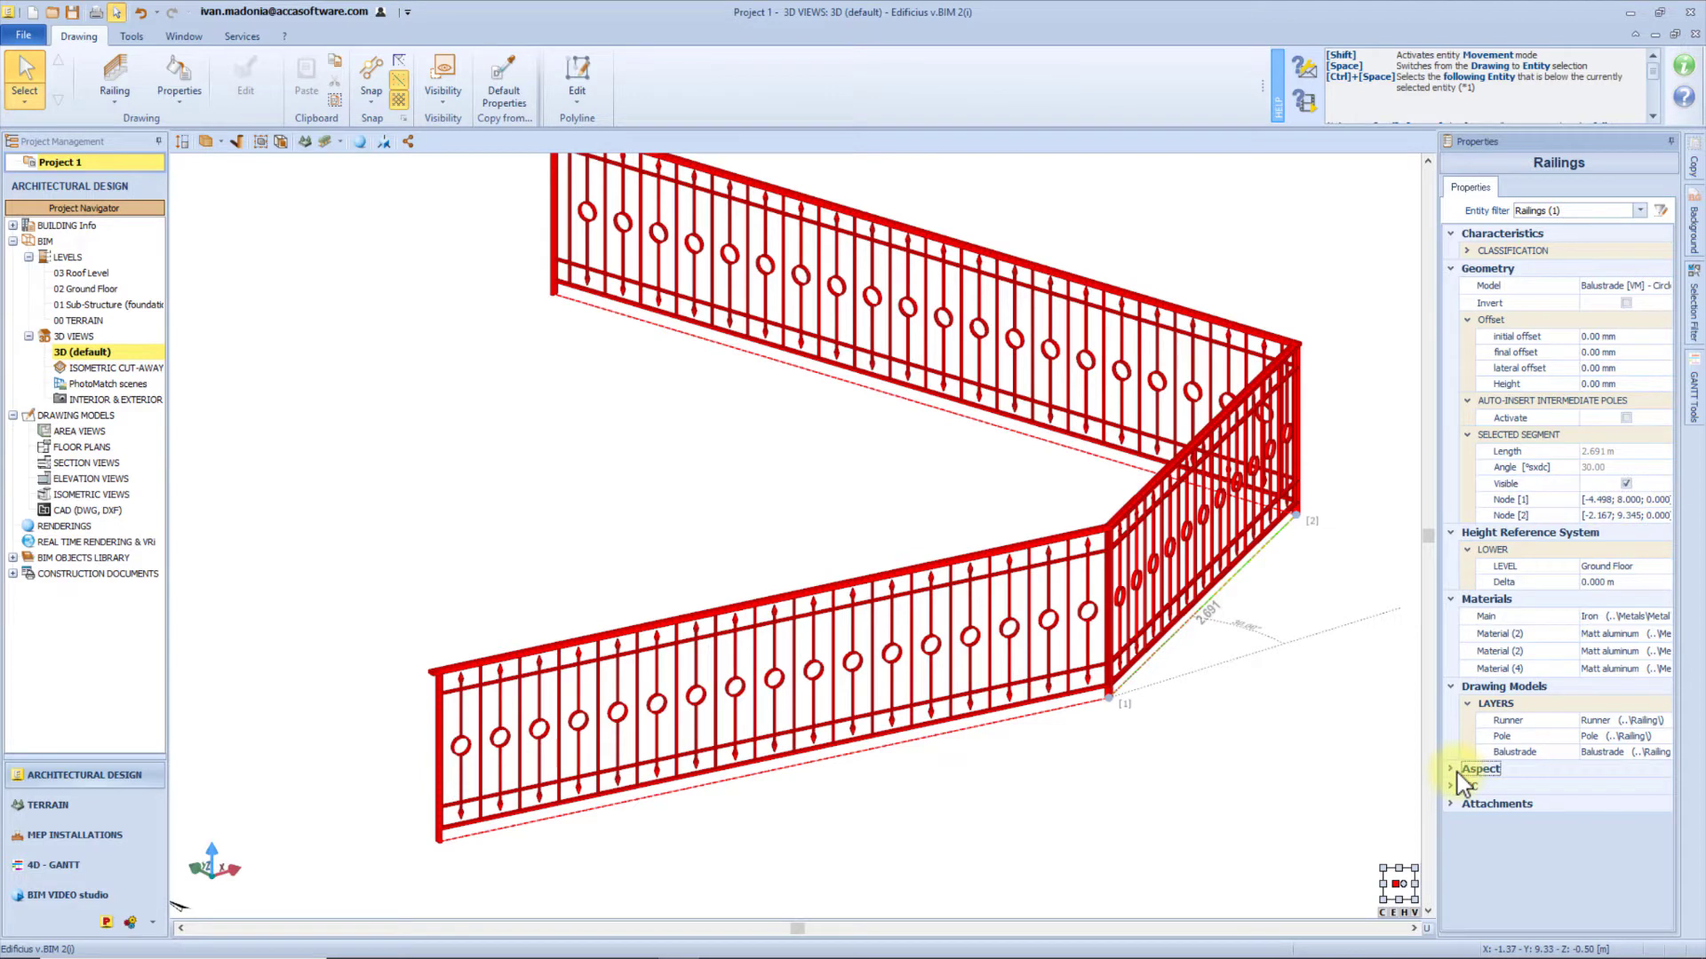
right_click(1069, 654)
click(1125, 918)
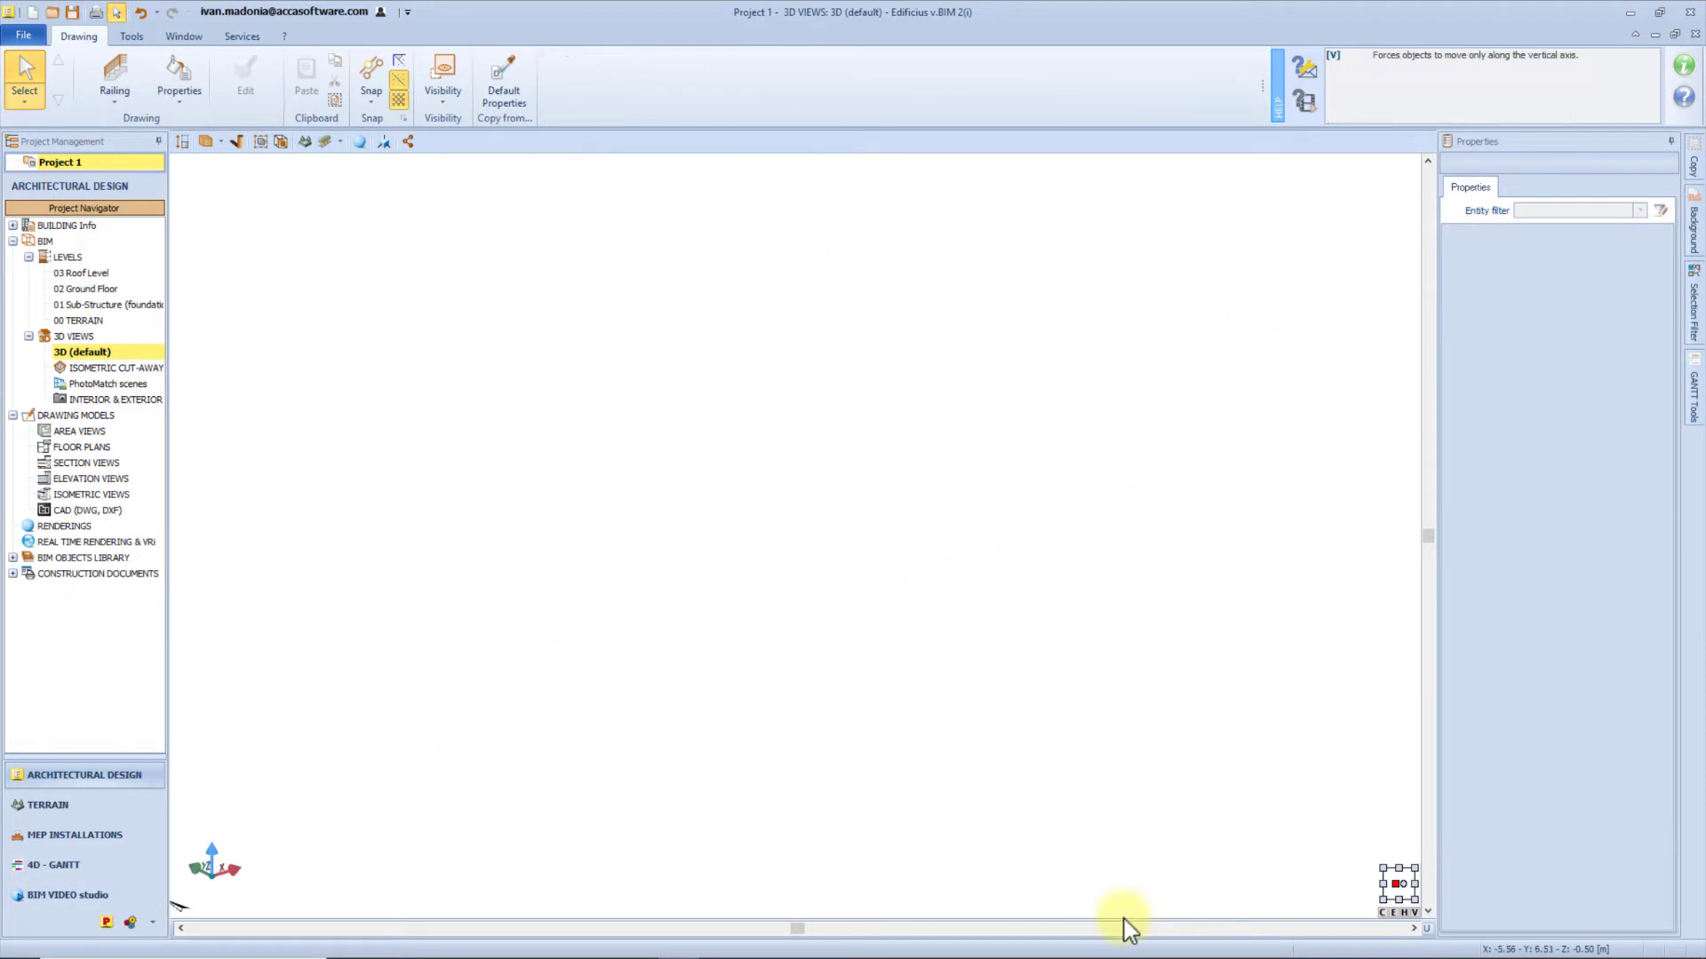
Place a 300x500 column in the Ground Floor level view.
double_click(89, 288)
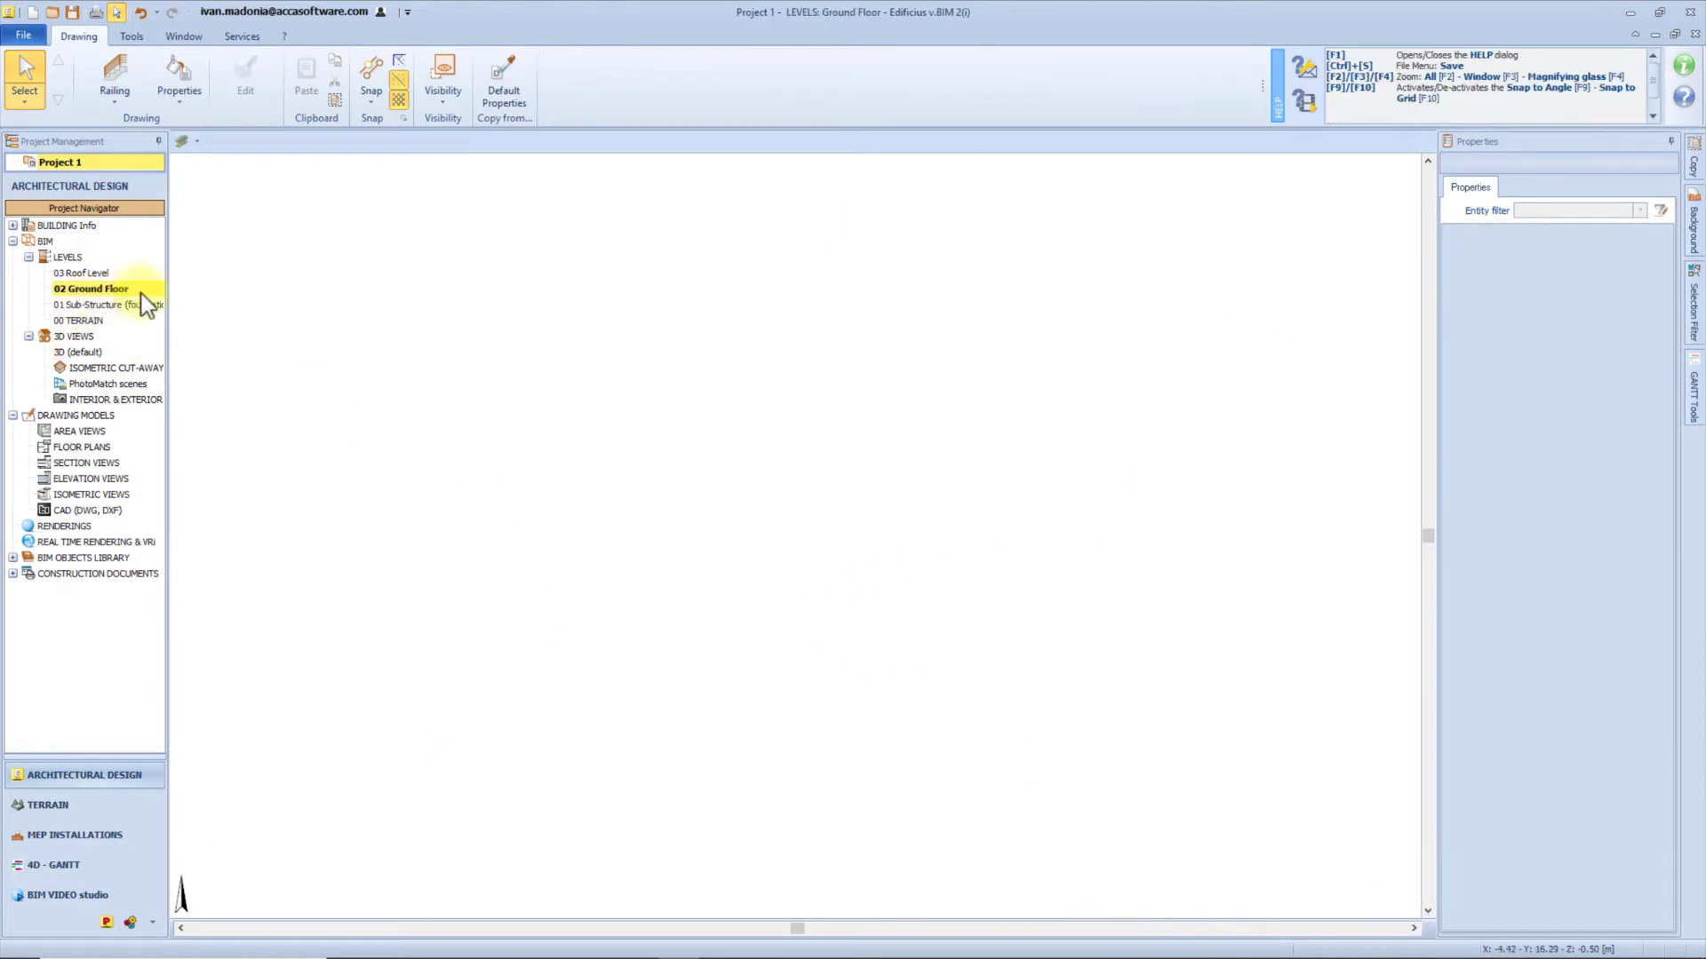
click(115, 89)
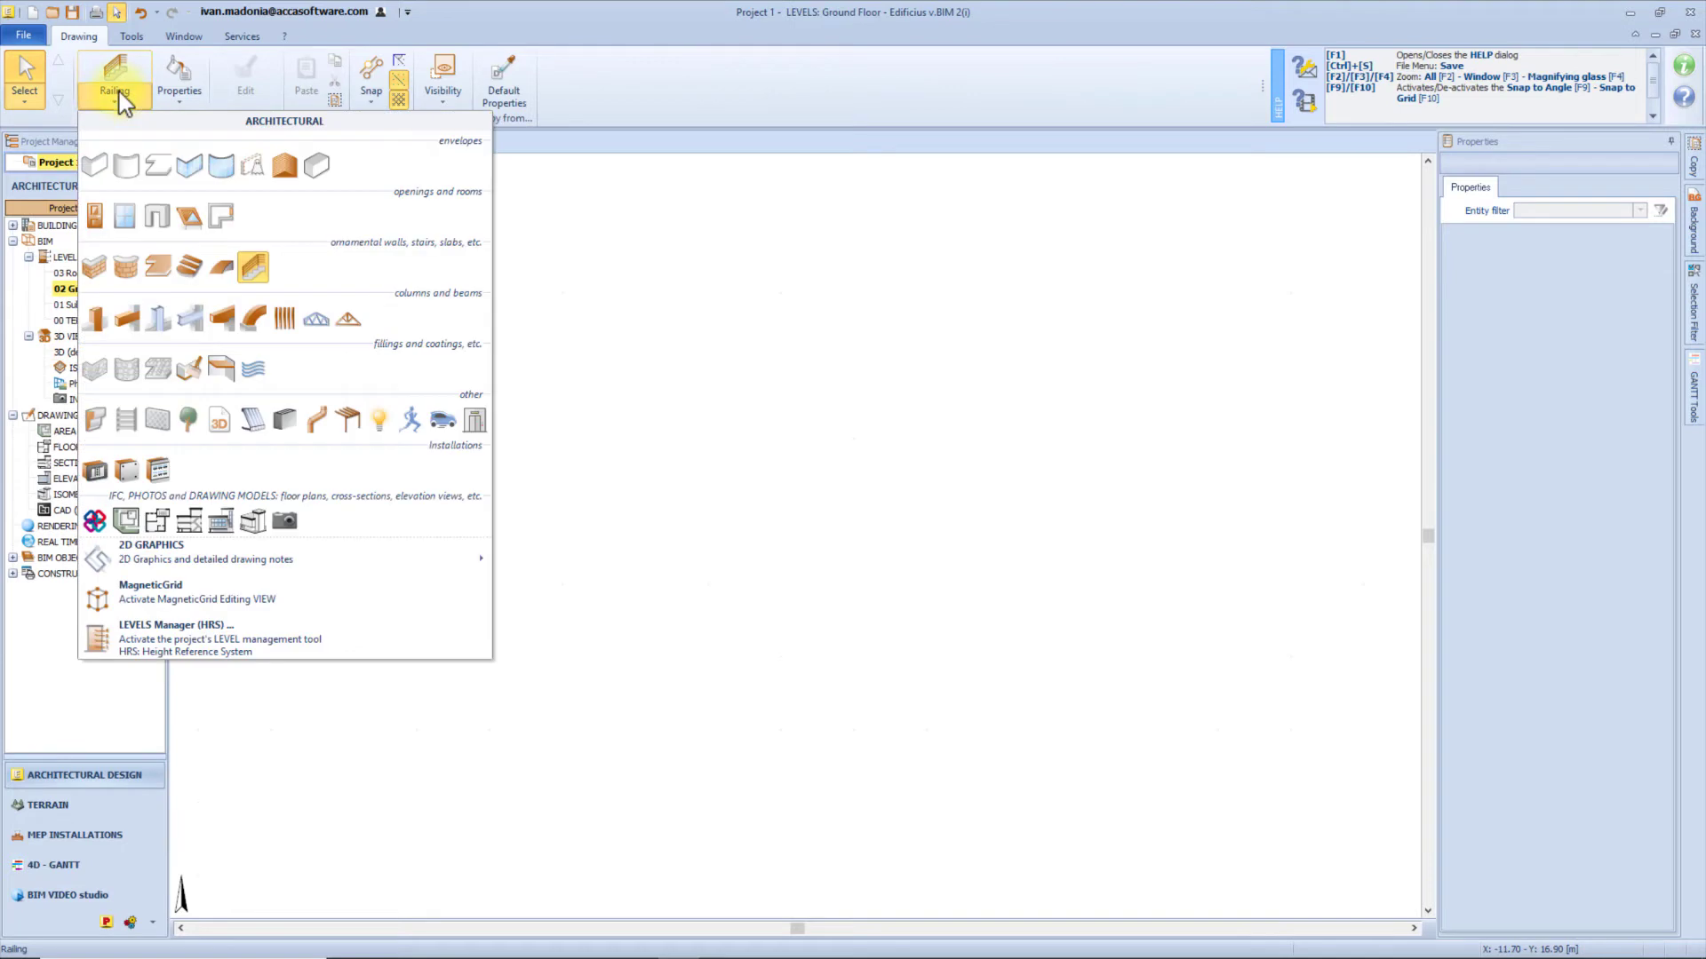
click(92, 318)
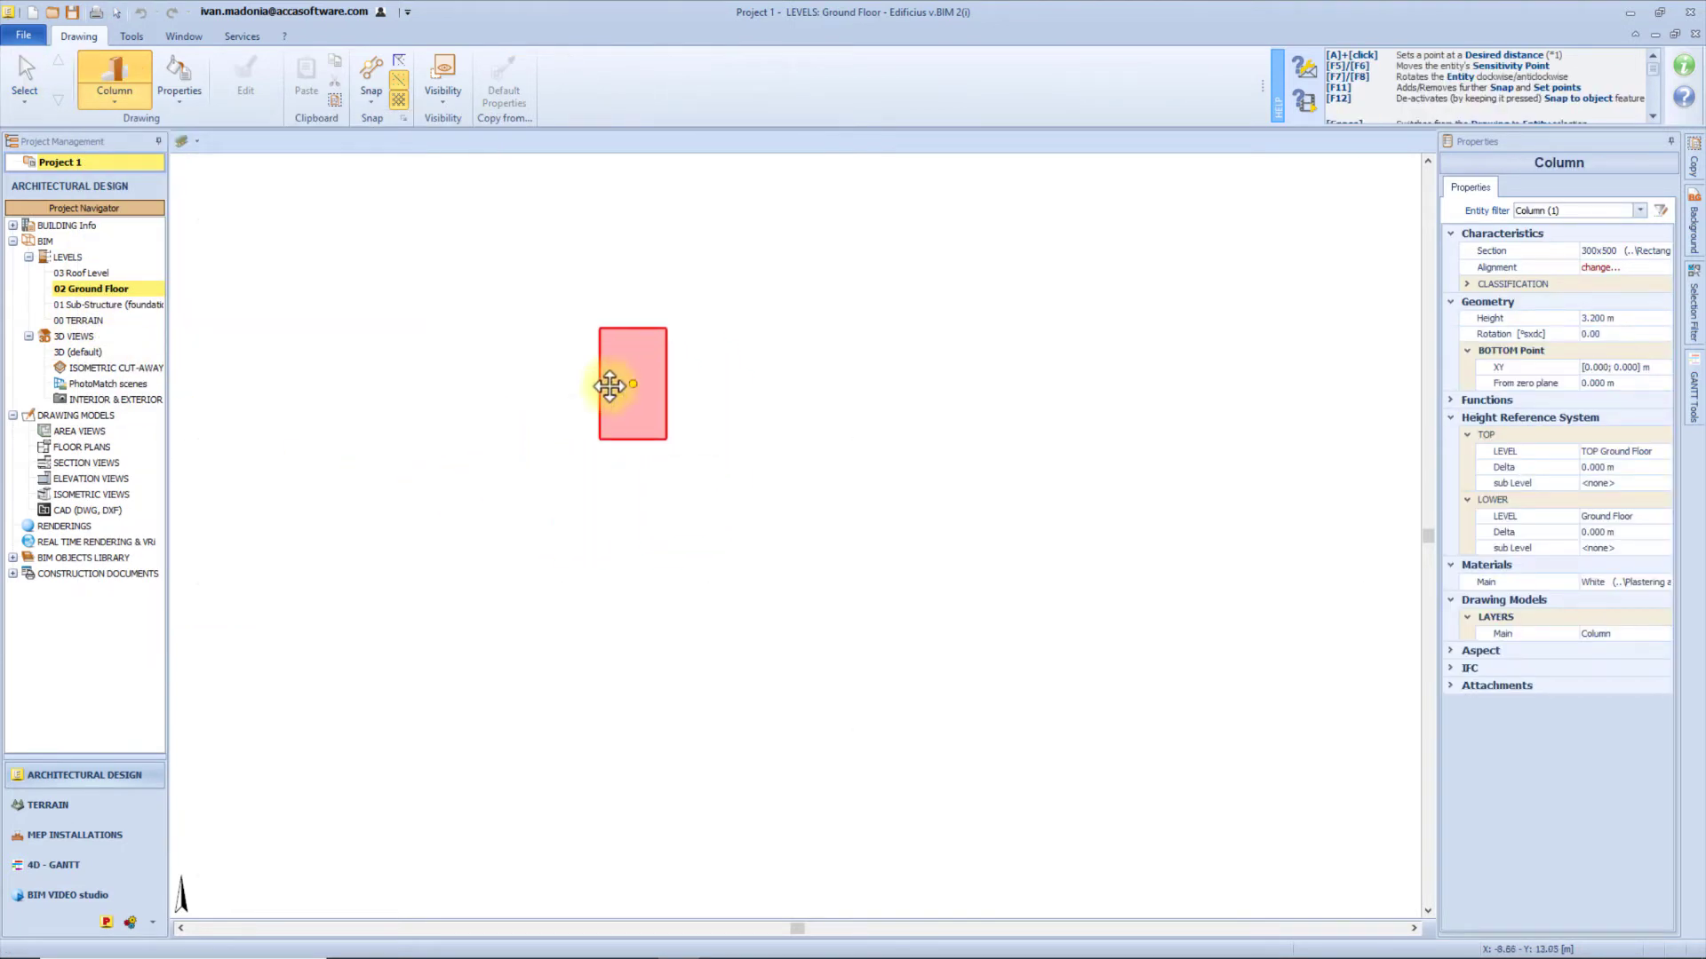
click(646, 480)
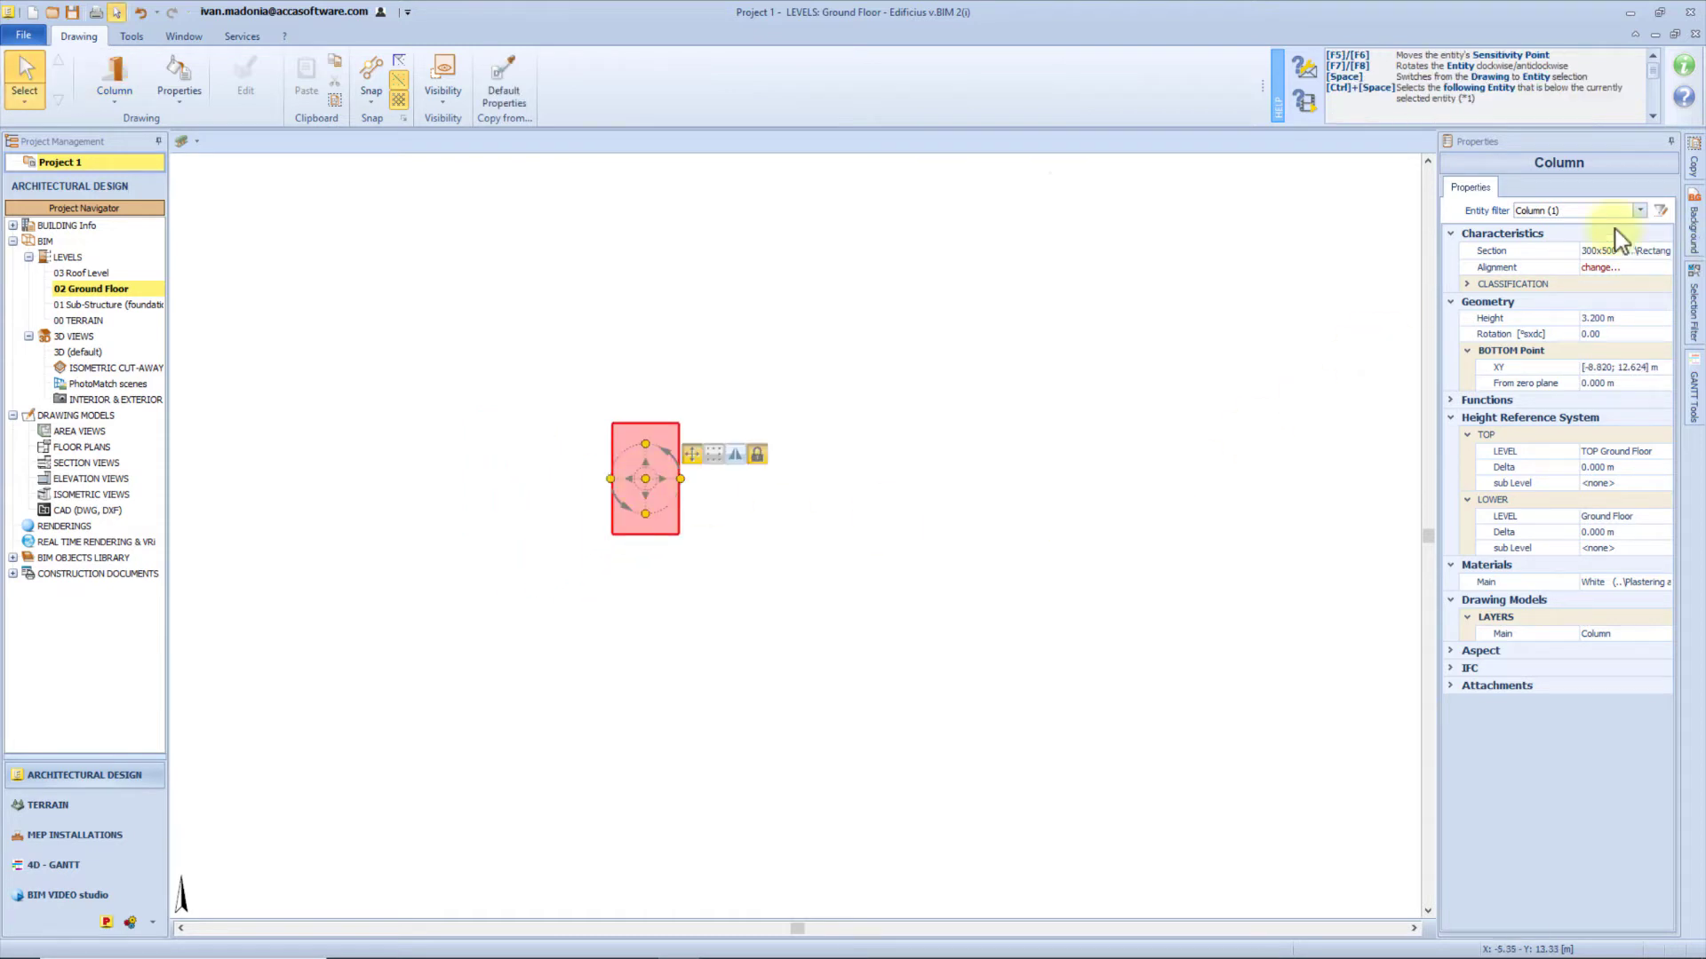
Browse the smooth edged rectangular and N shaped sections in the library for the column, and leave without applying any.
click(1597, 258)
click(1660, 250)
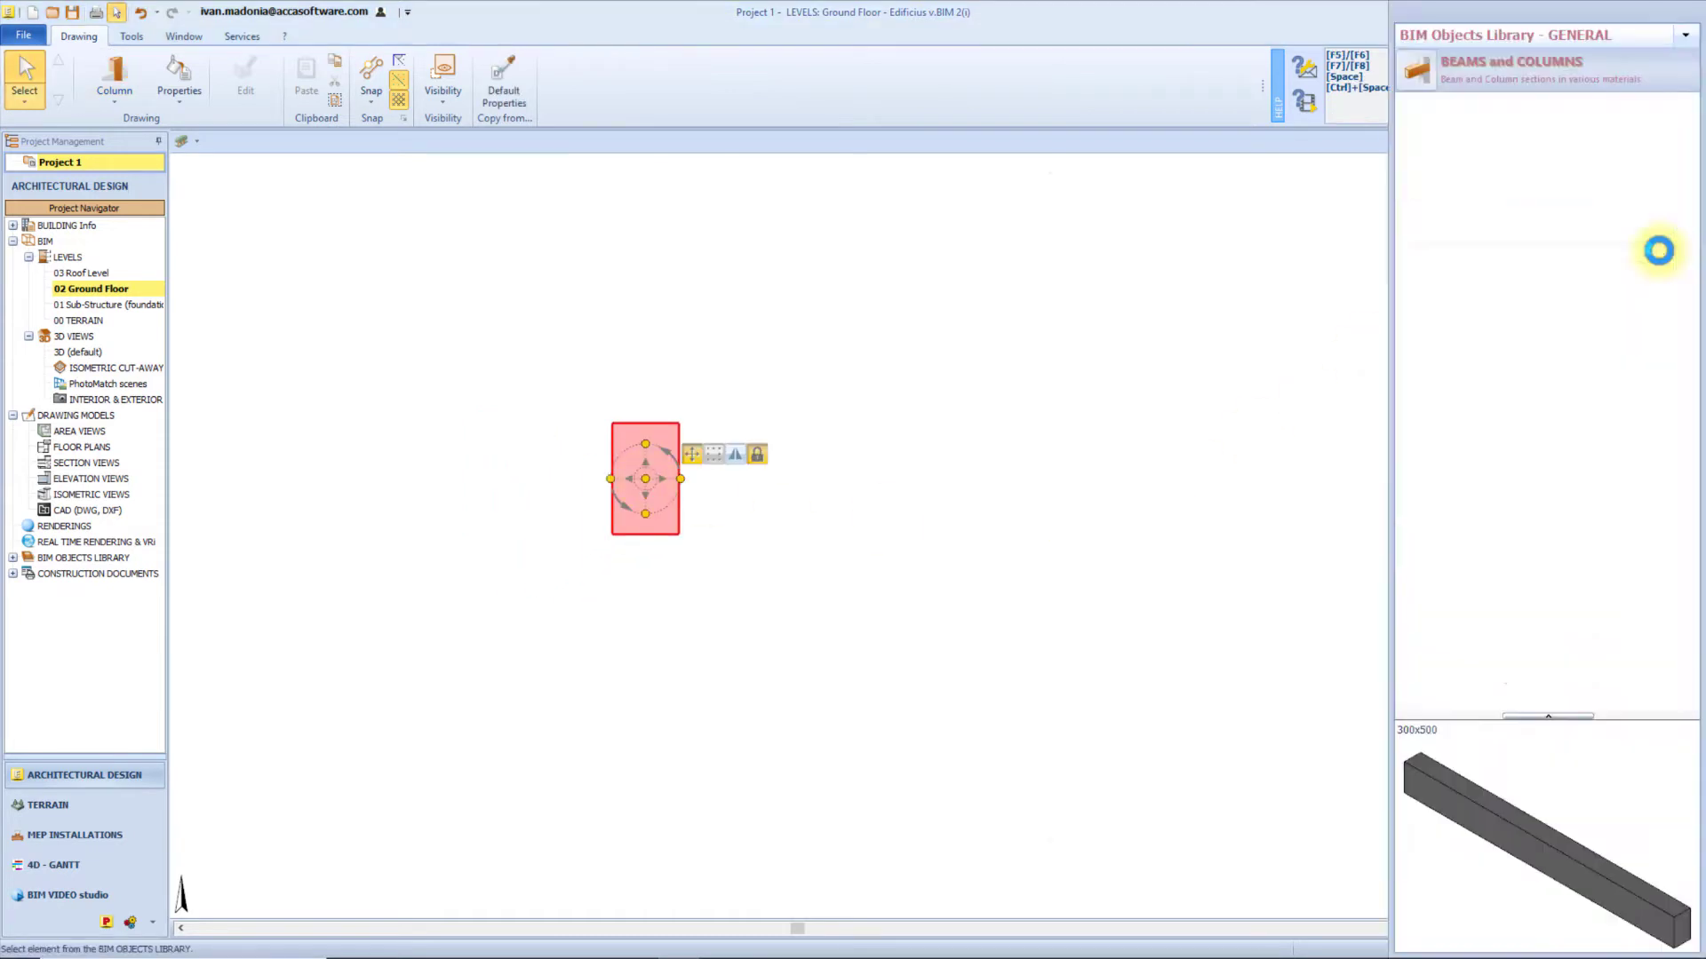
click(1501, 202)
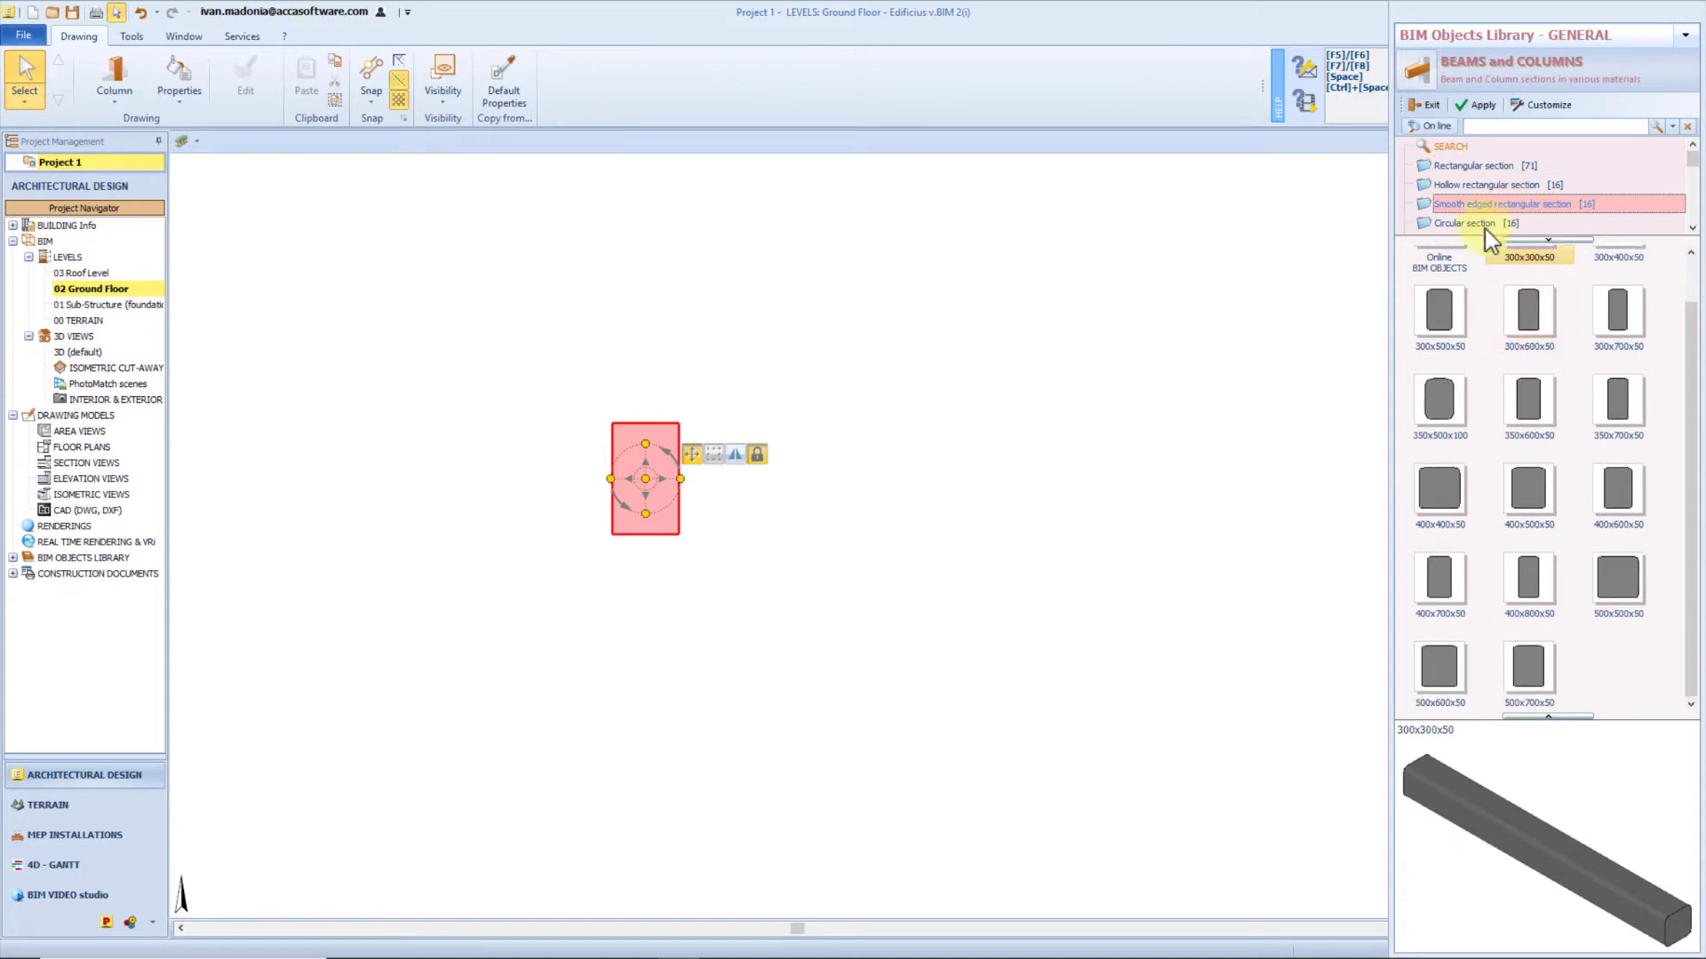
scroll(1471, 228, down, 3)
click(1471, 222)
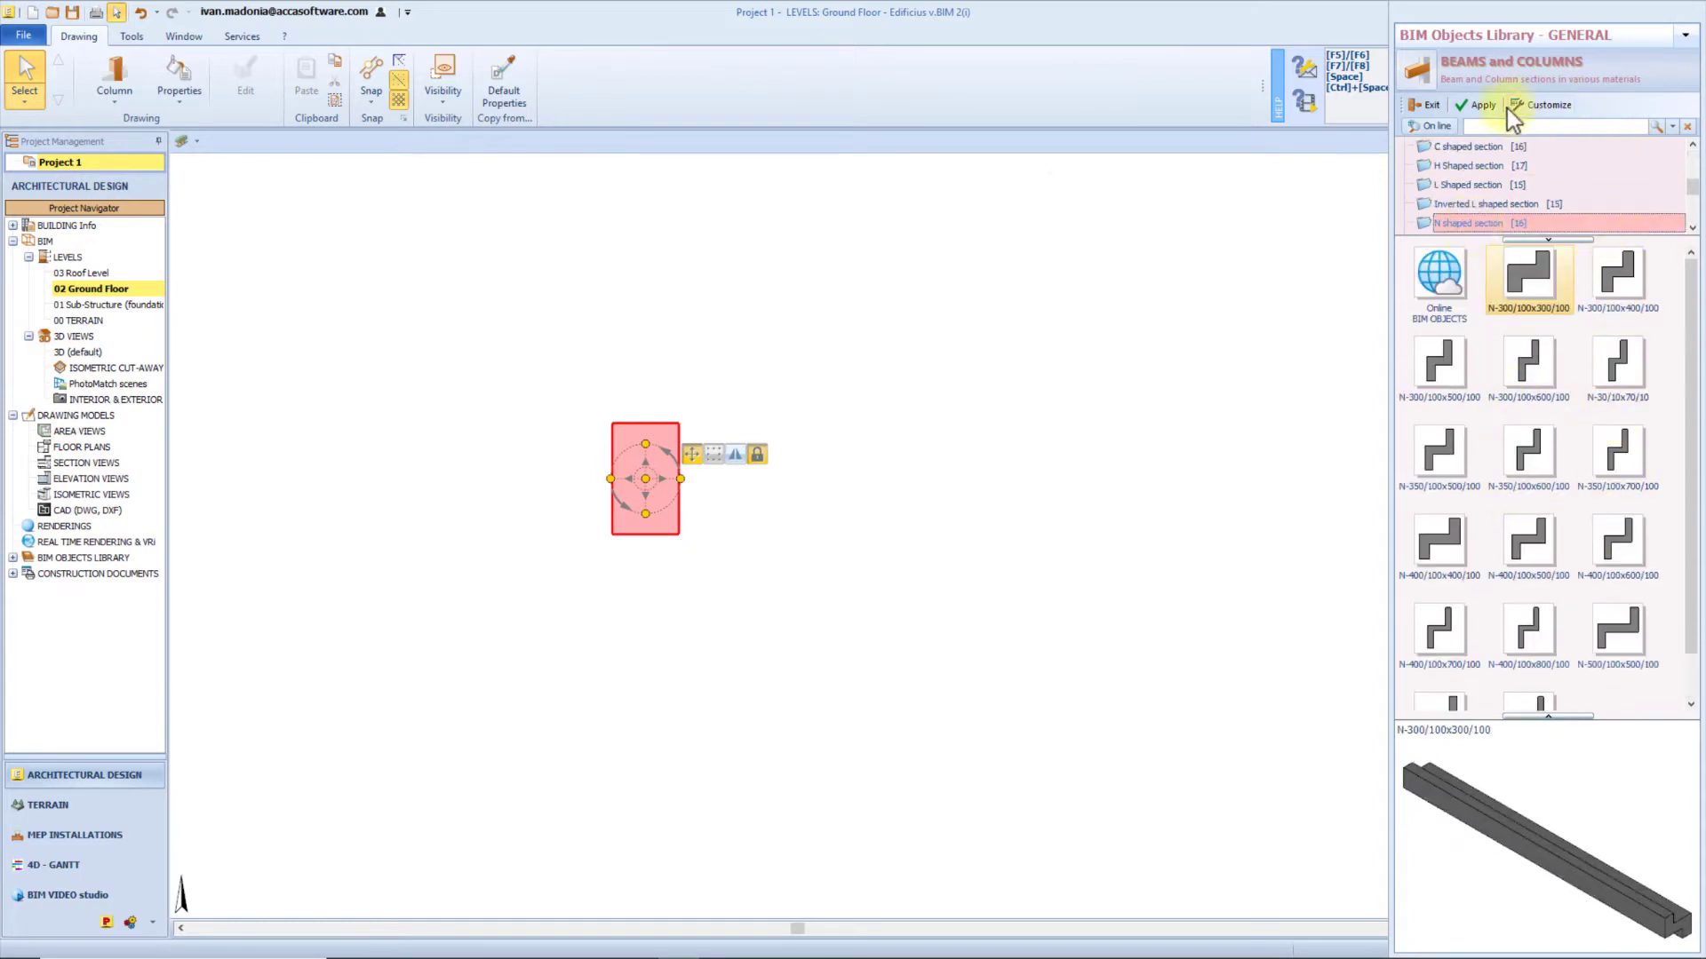
scroll(1500, 159, up, 3)
key(Escape)
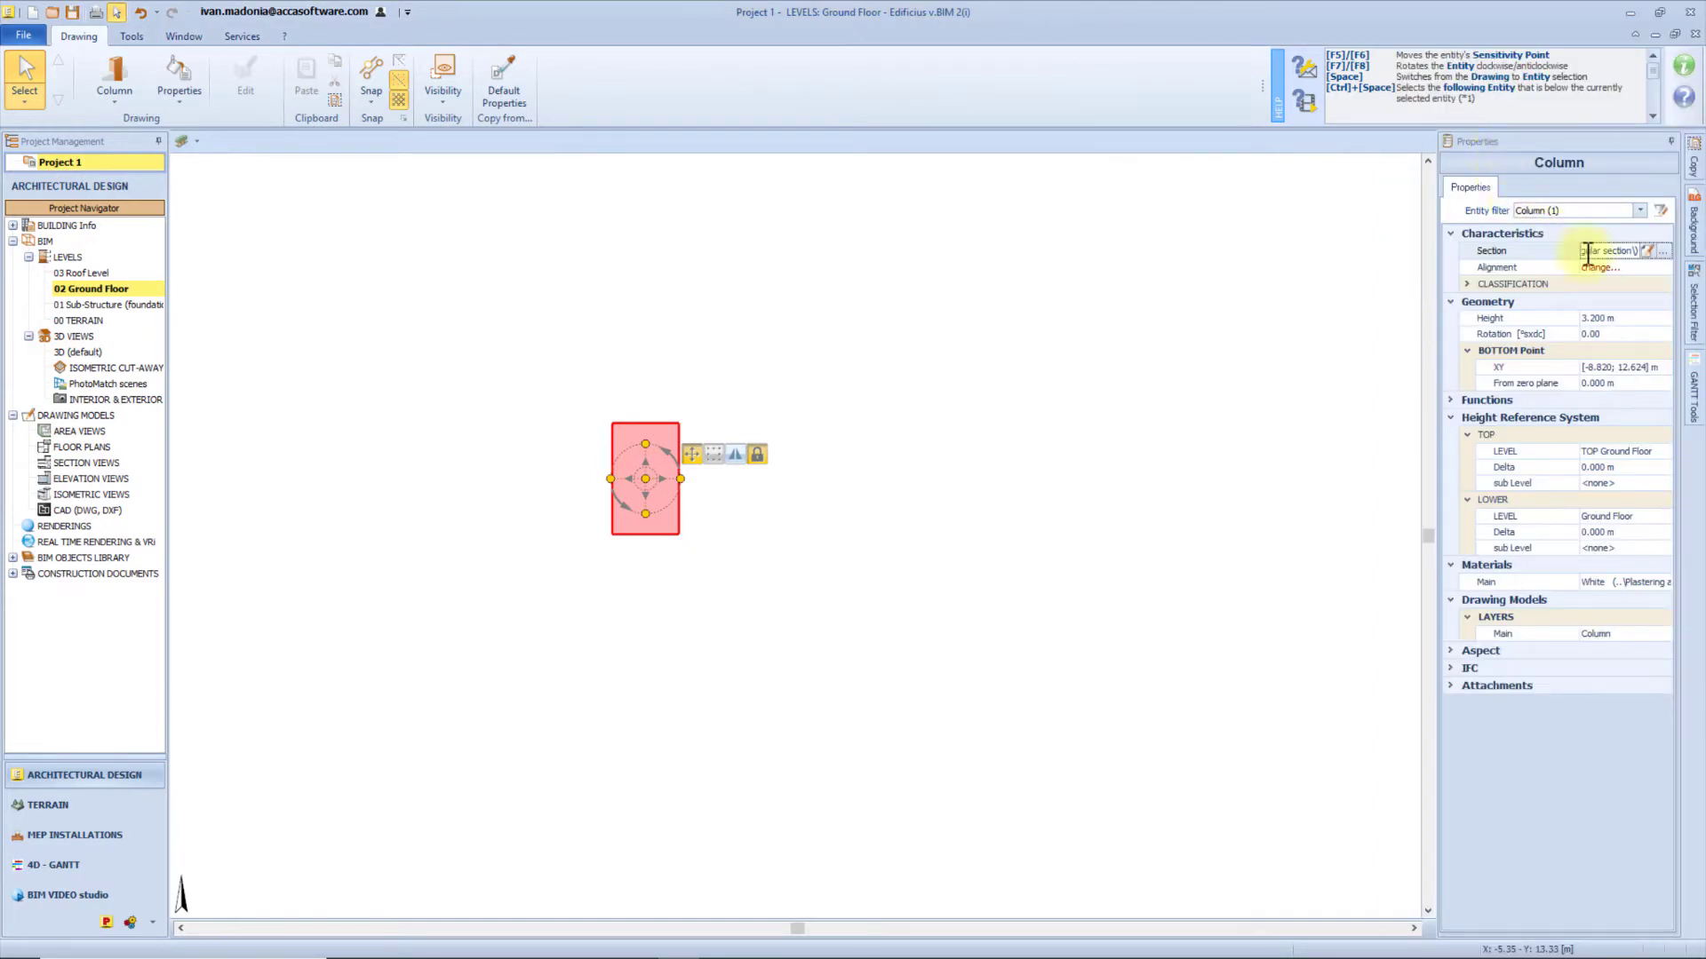
Align the column to the midpoint of its upper edge, and look at its height options without changing them.
click(1664, 268)
click(1664, 267)
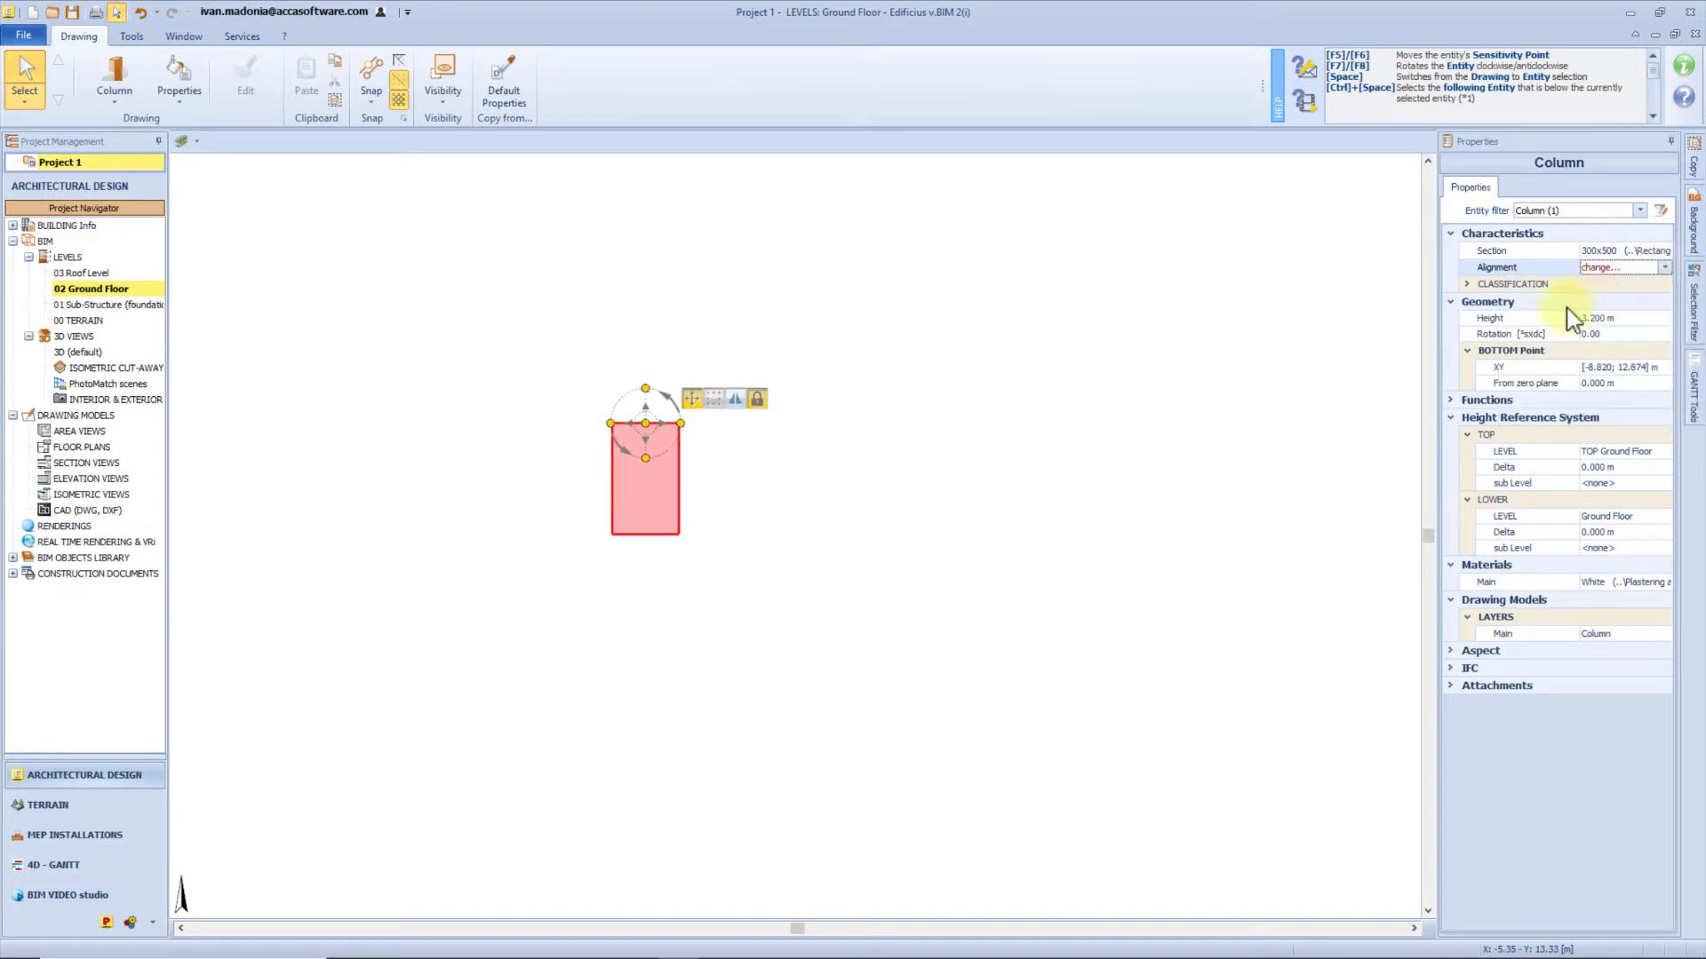
click(1653, 320)
click(1665, 318)
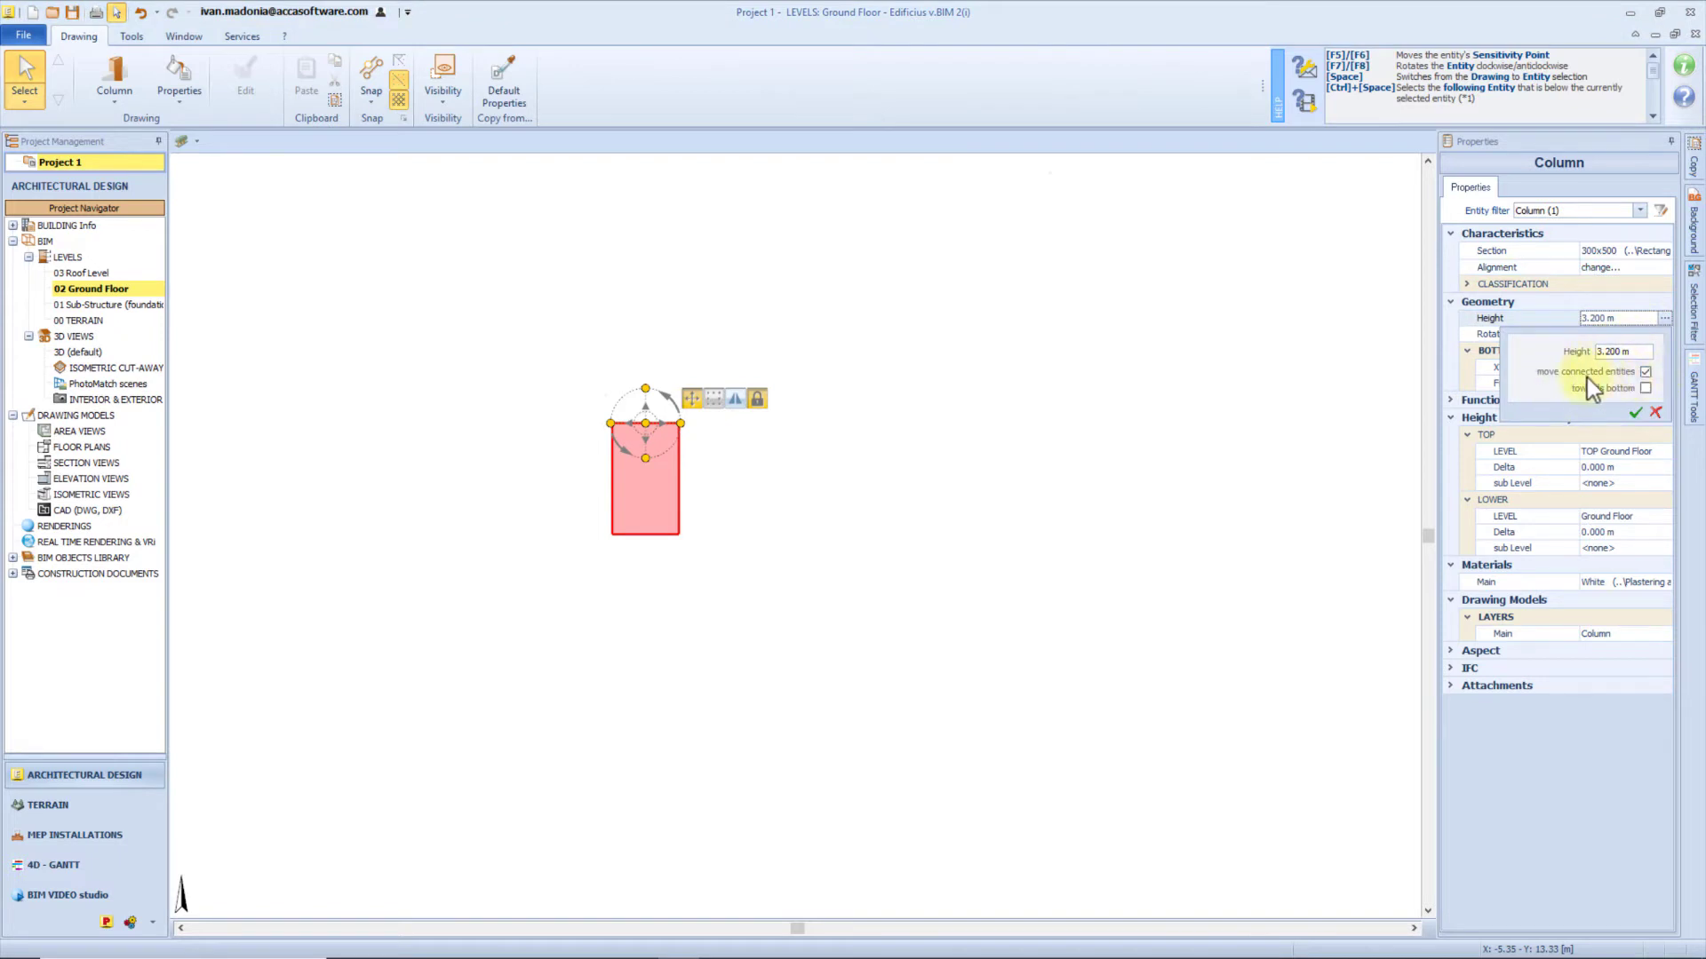
click(1657, 414)
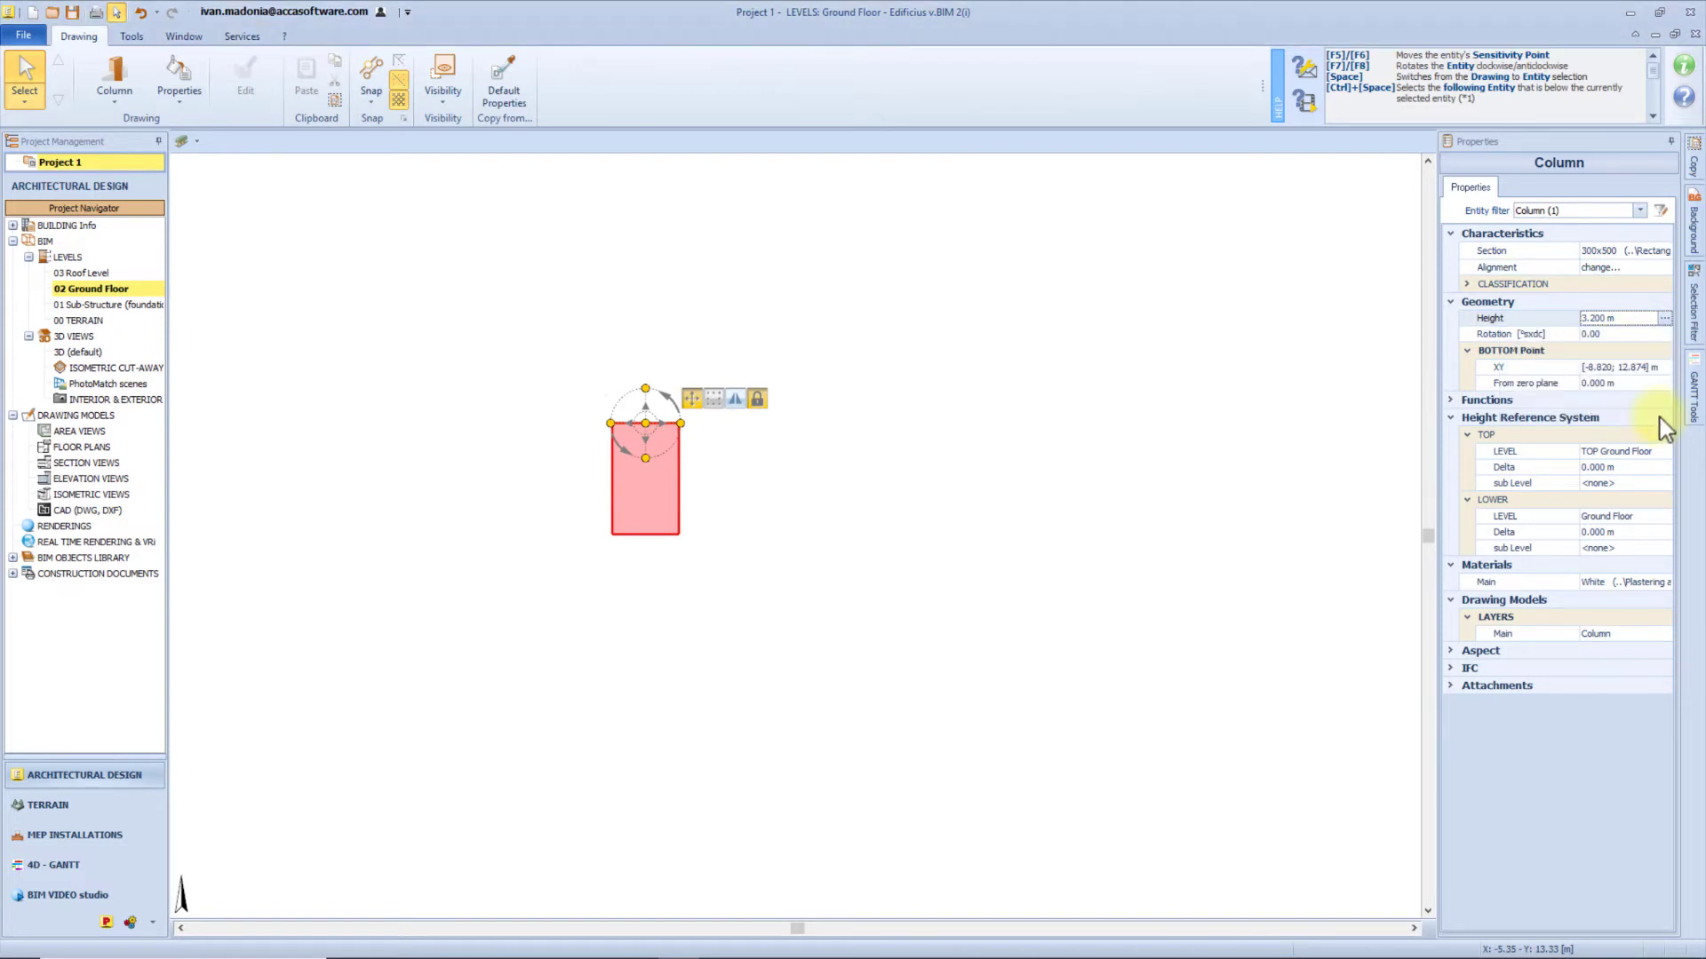
Set the column's rotation to 30 degrees.
click(1669, 334)
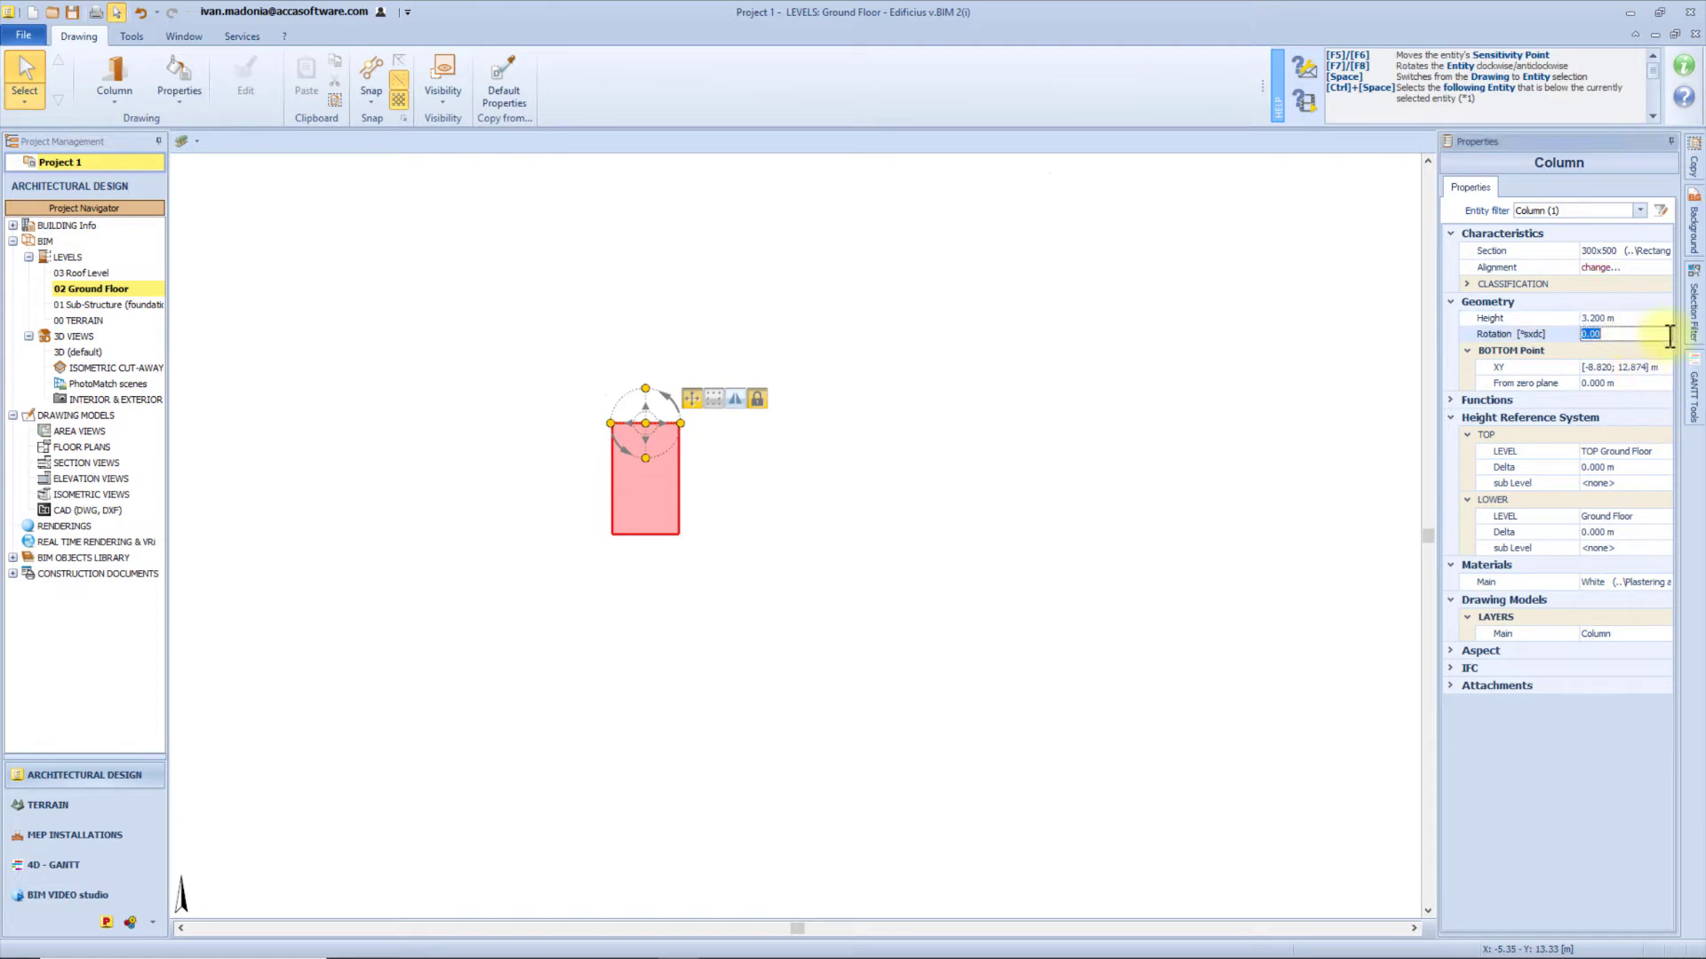
text(30)
key(Return)
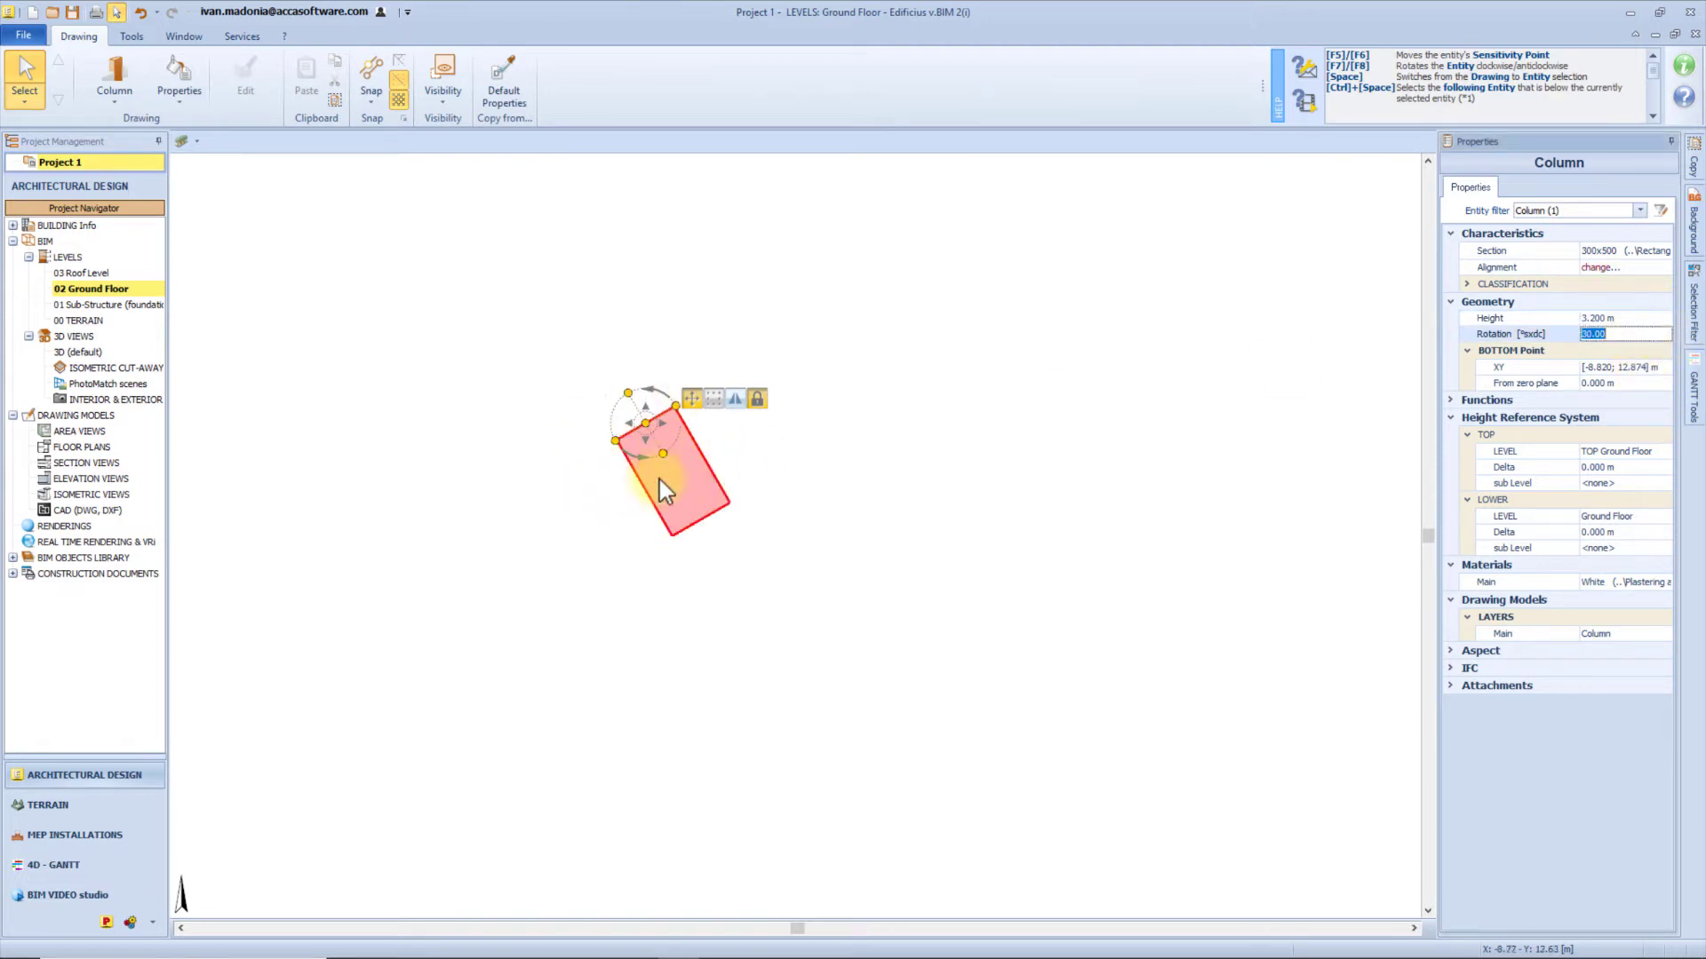
Set the column's rotation back to 0 and deselect the column.
click(1617, 334)
drag(1612, 334, 1544, 334)
text(0)
key(Return)
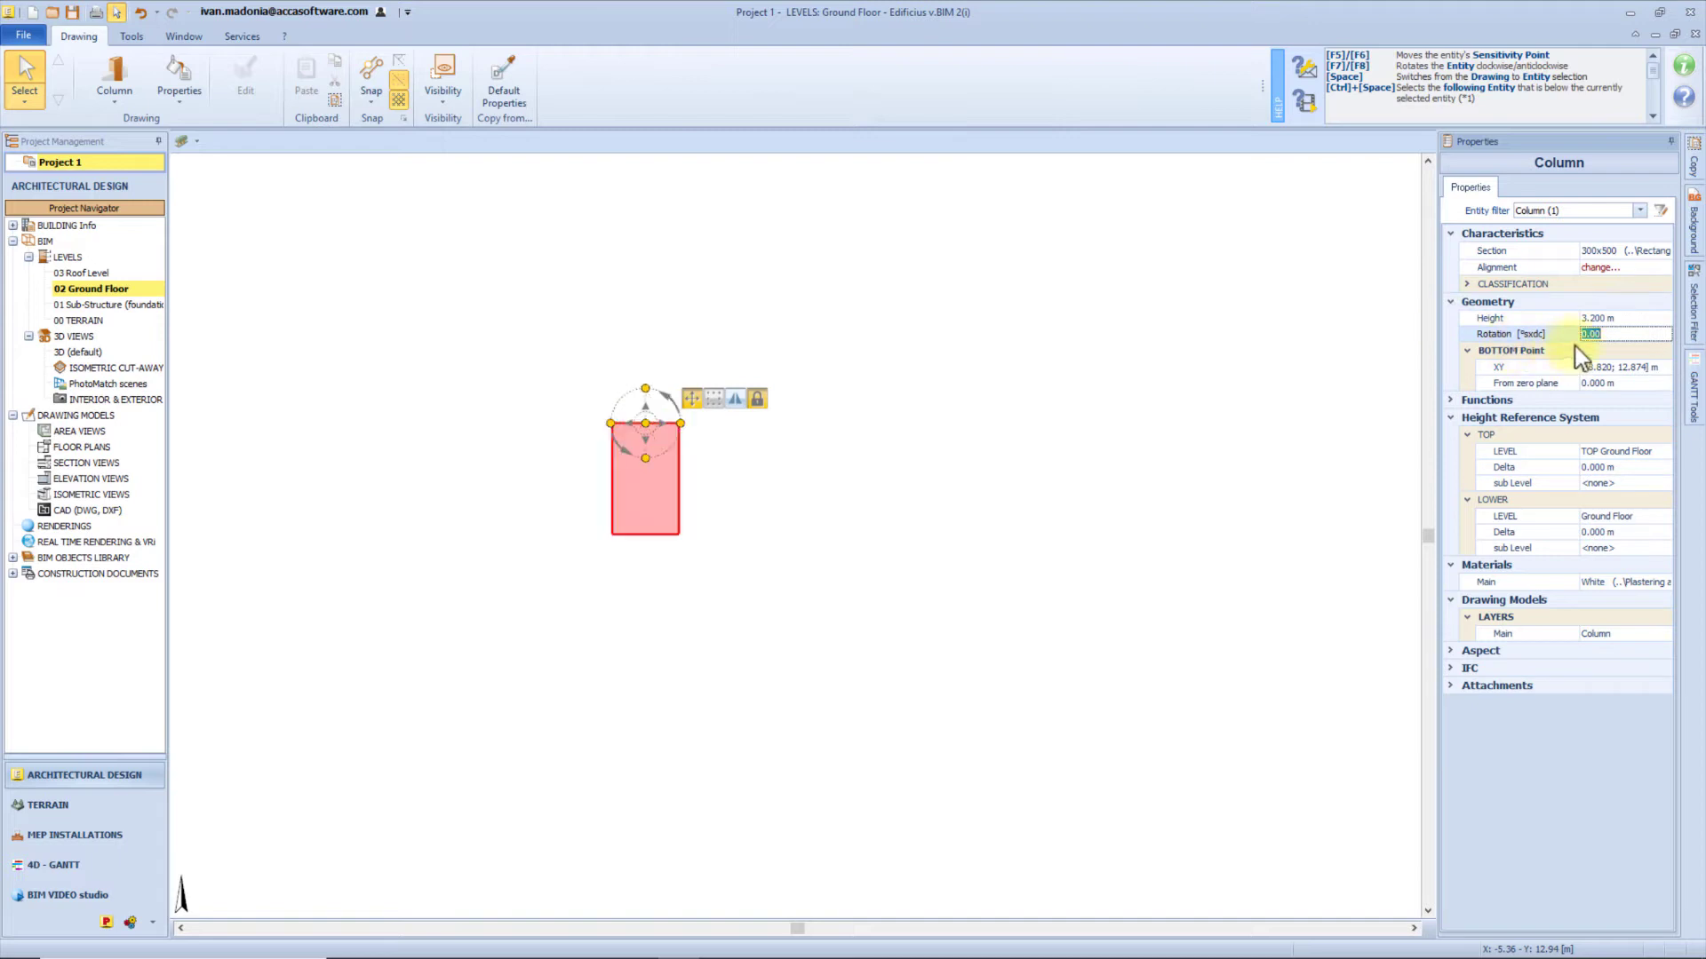
click(1601, 367)
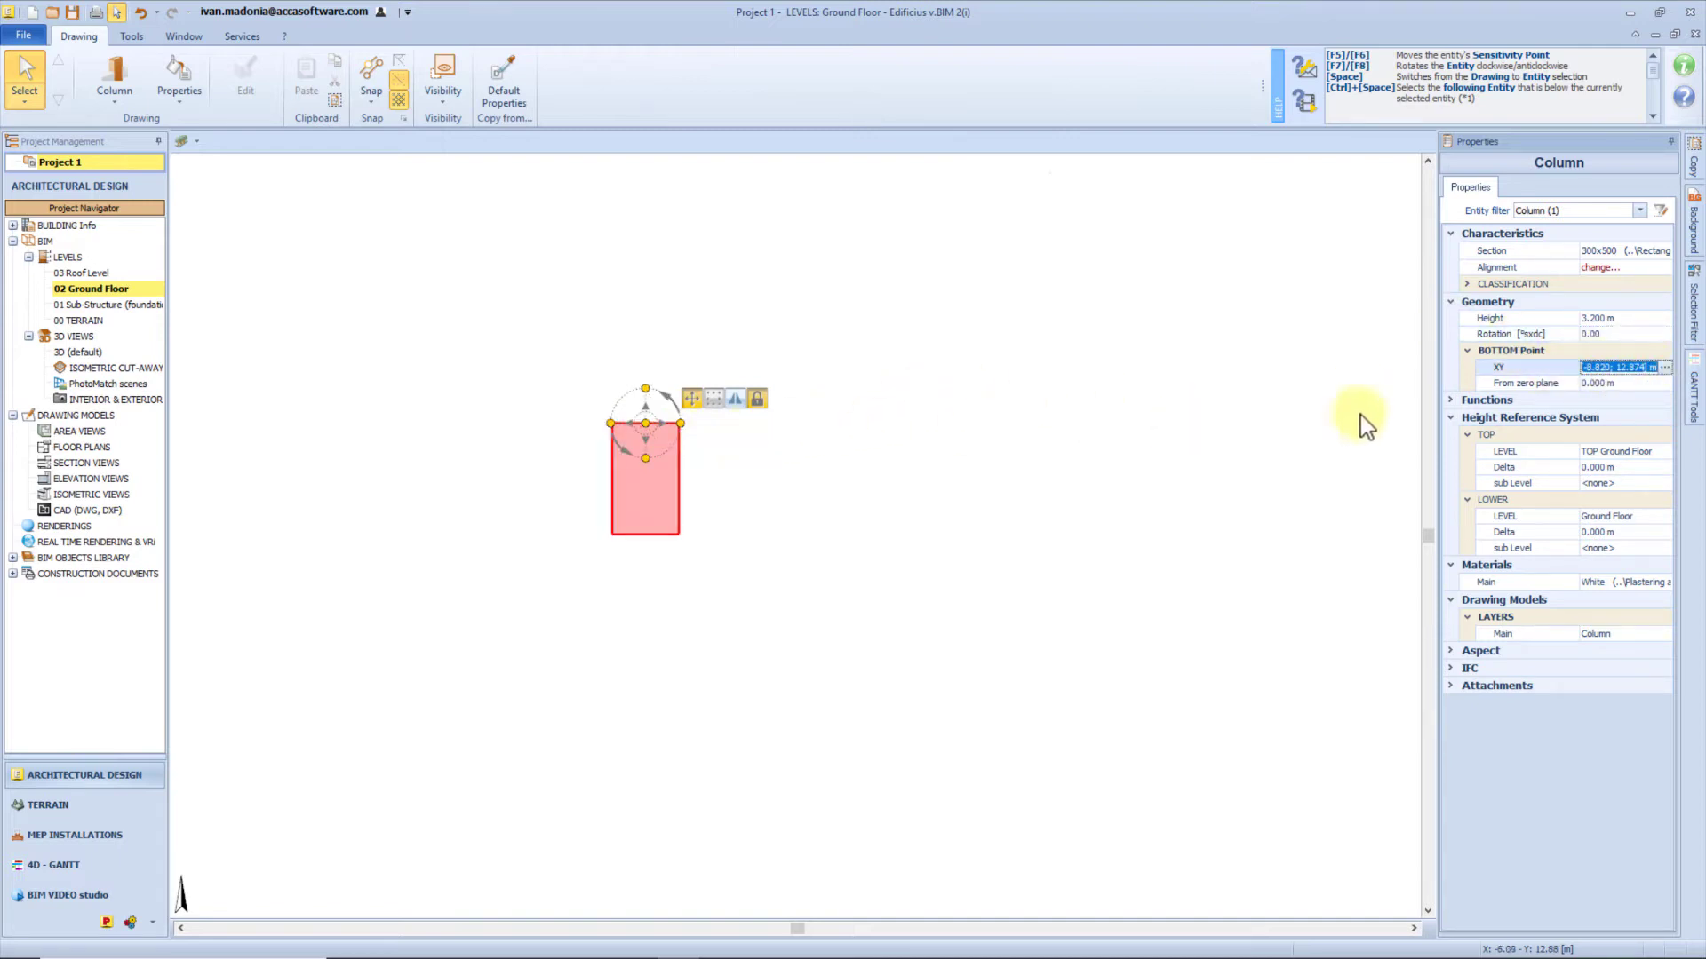
click(1466, 401)
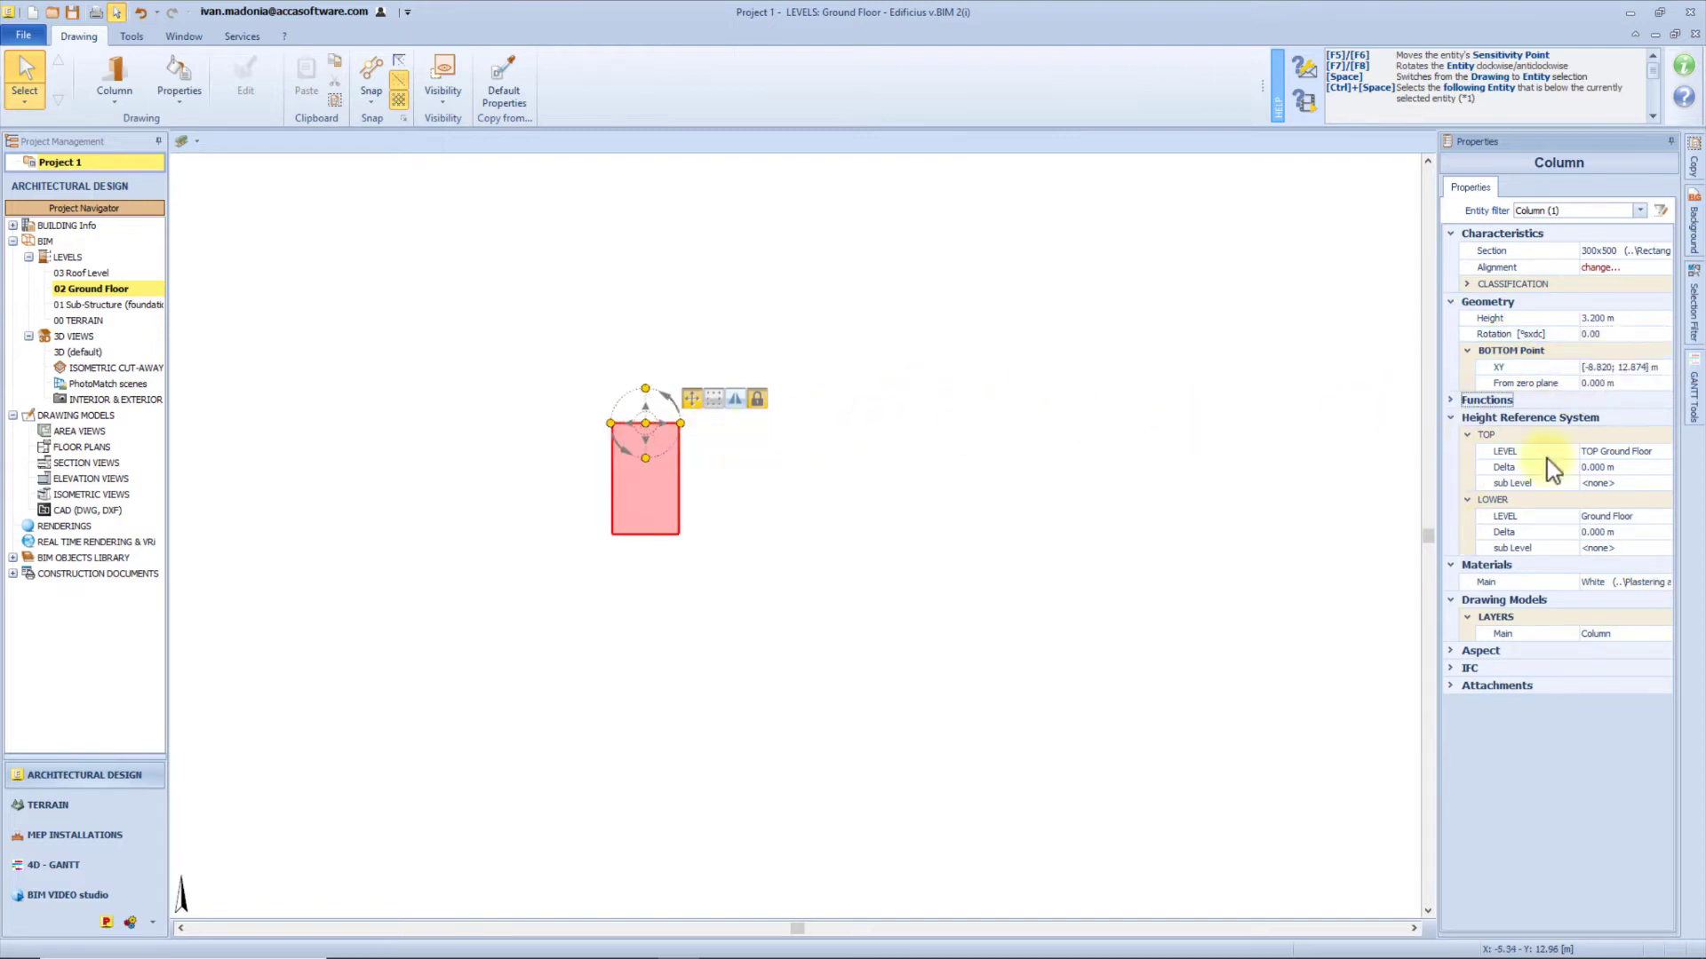
click(894, 574)
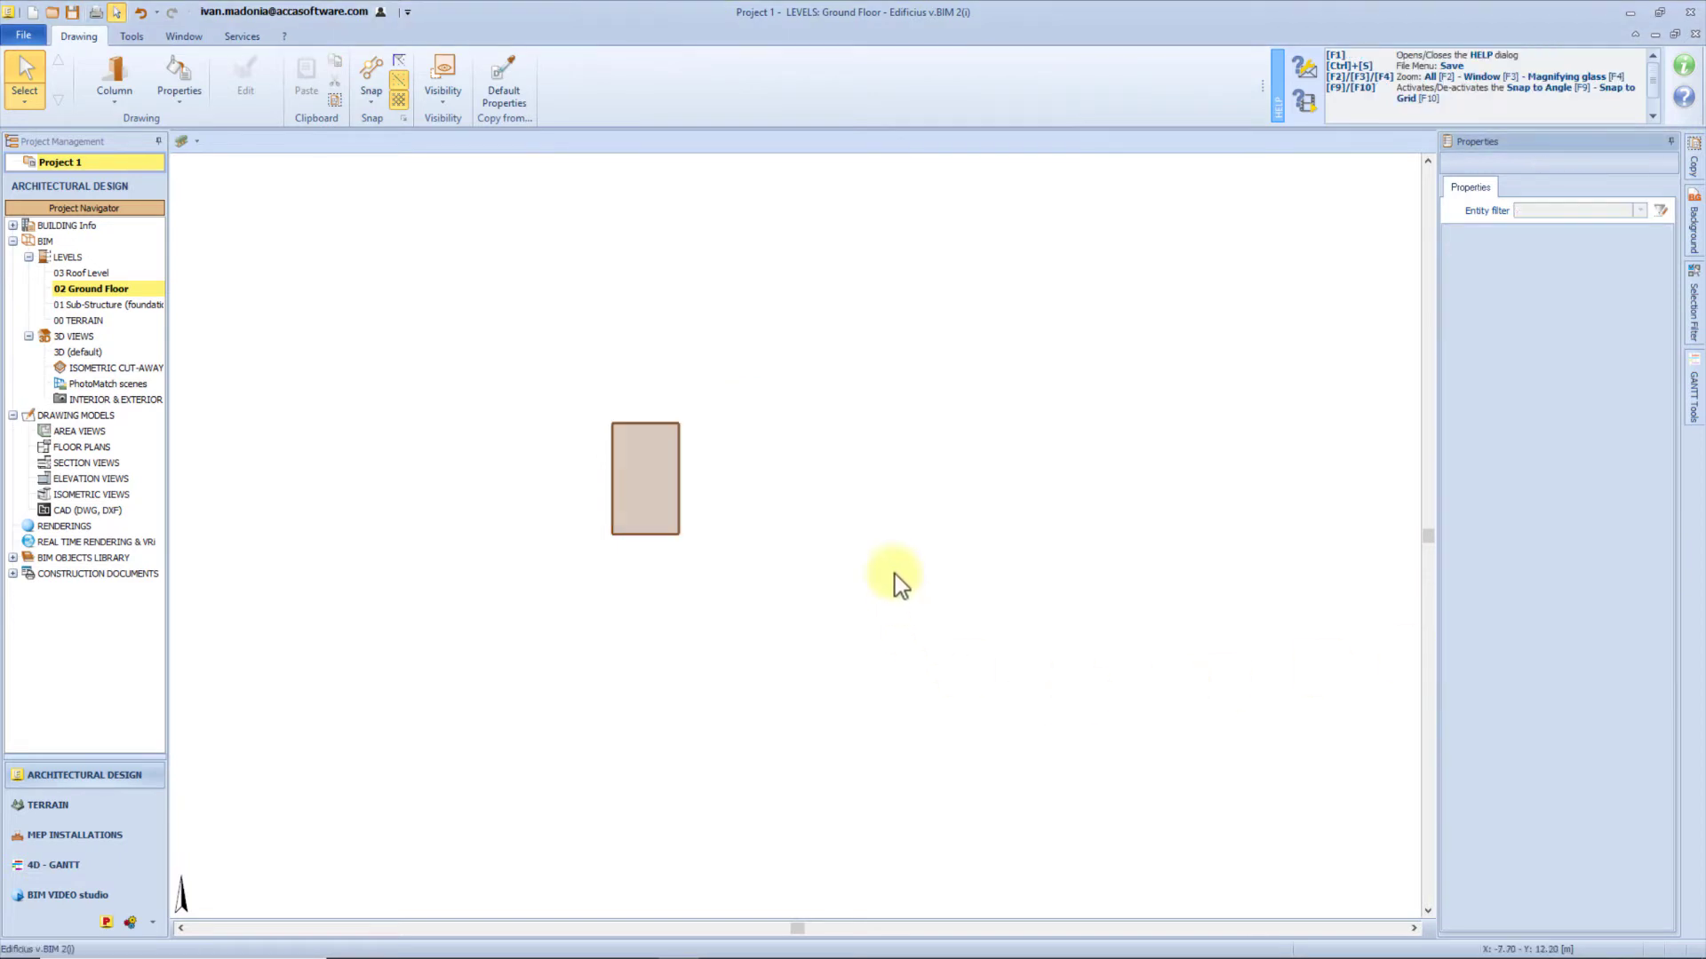
Draw a 300x500 beam horizontally from the column's upper-left corner, 4 m long.
click(116, 89)
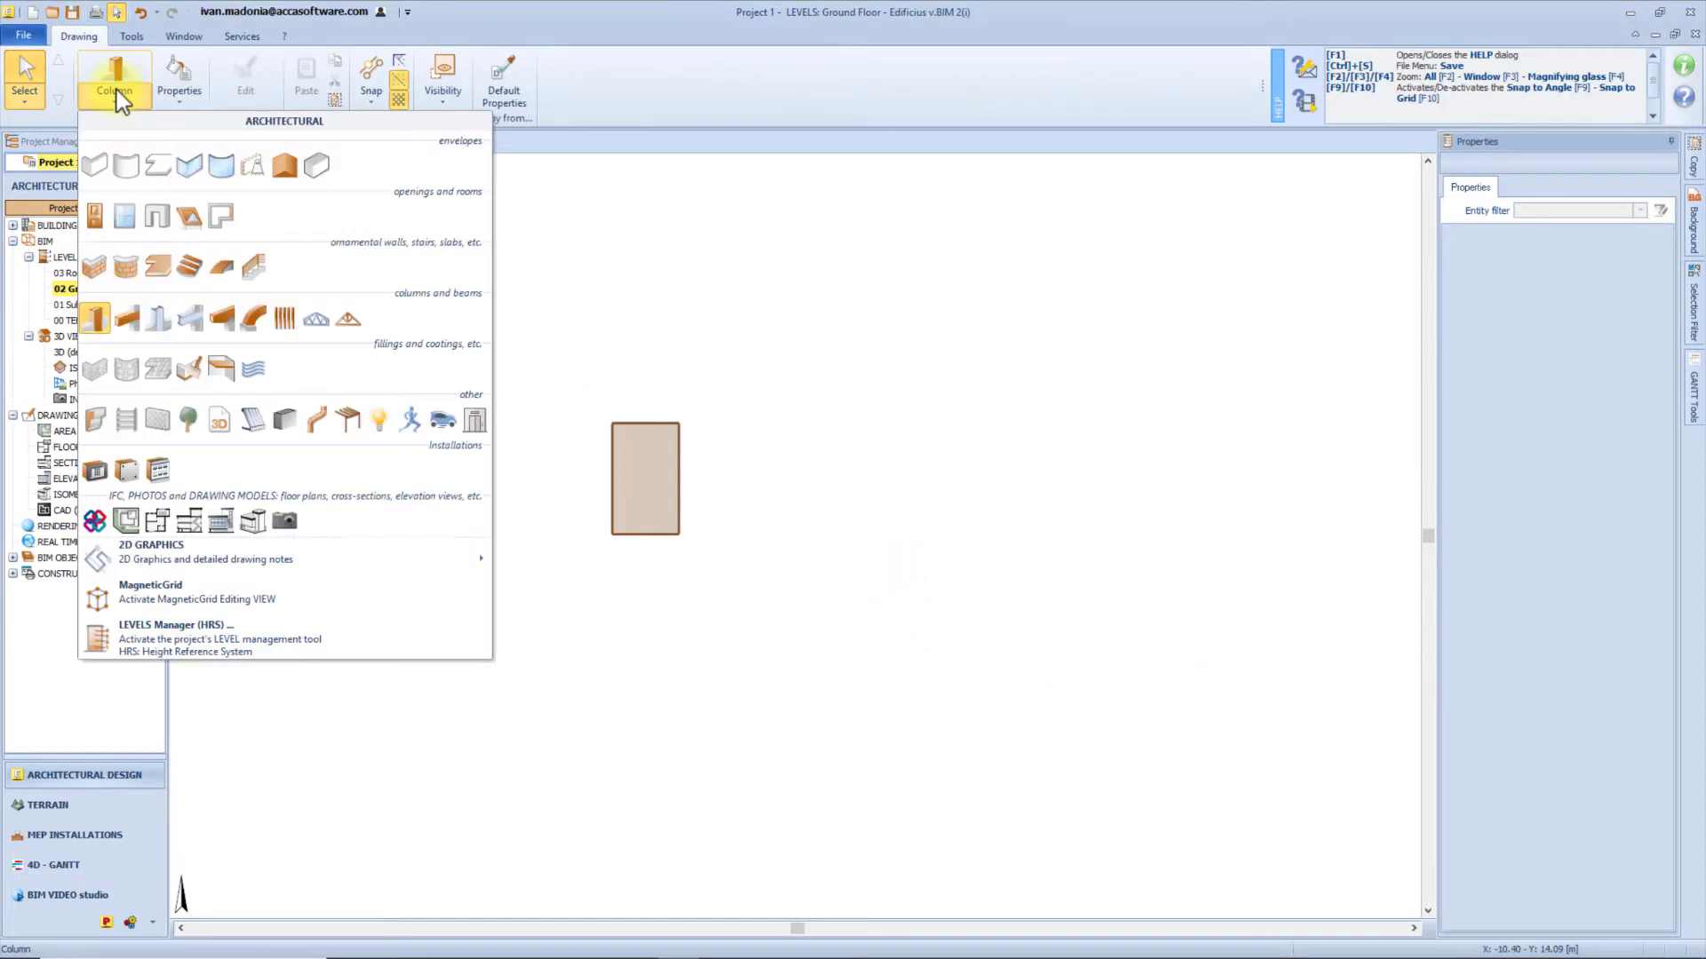
click(136, 316)
click(613, 424)
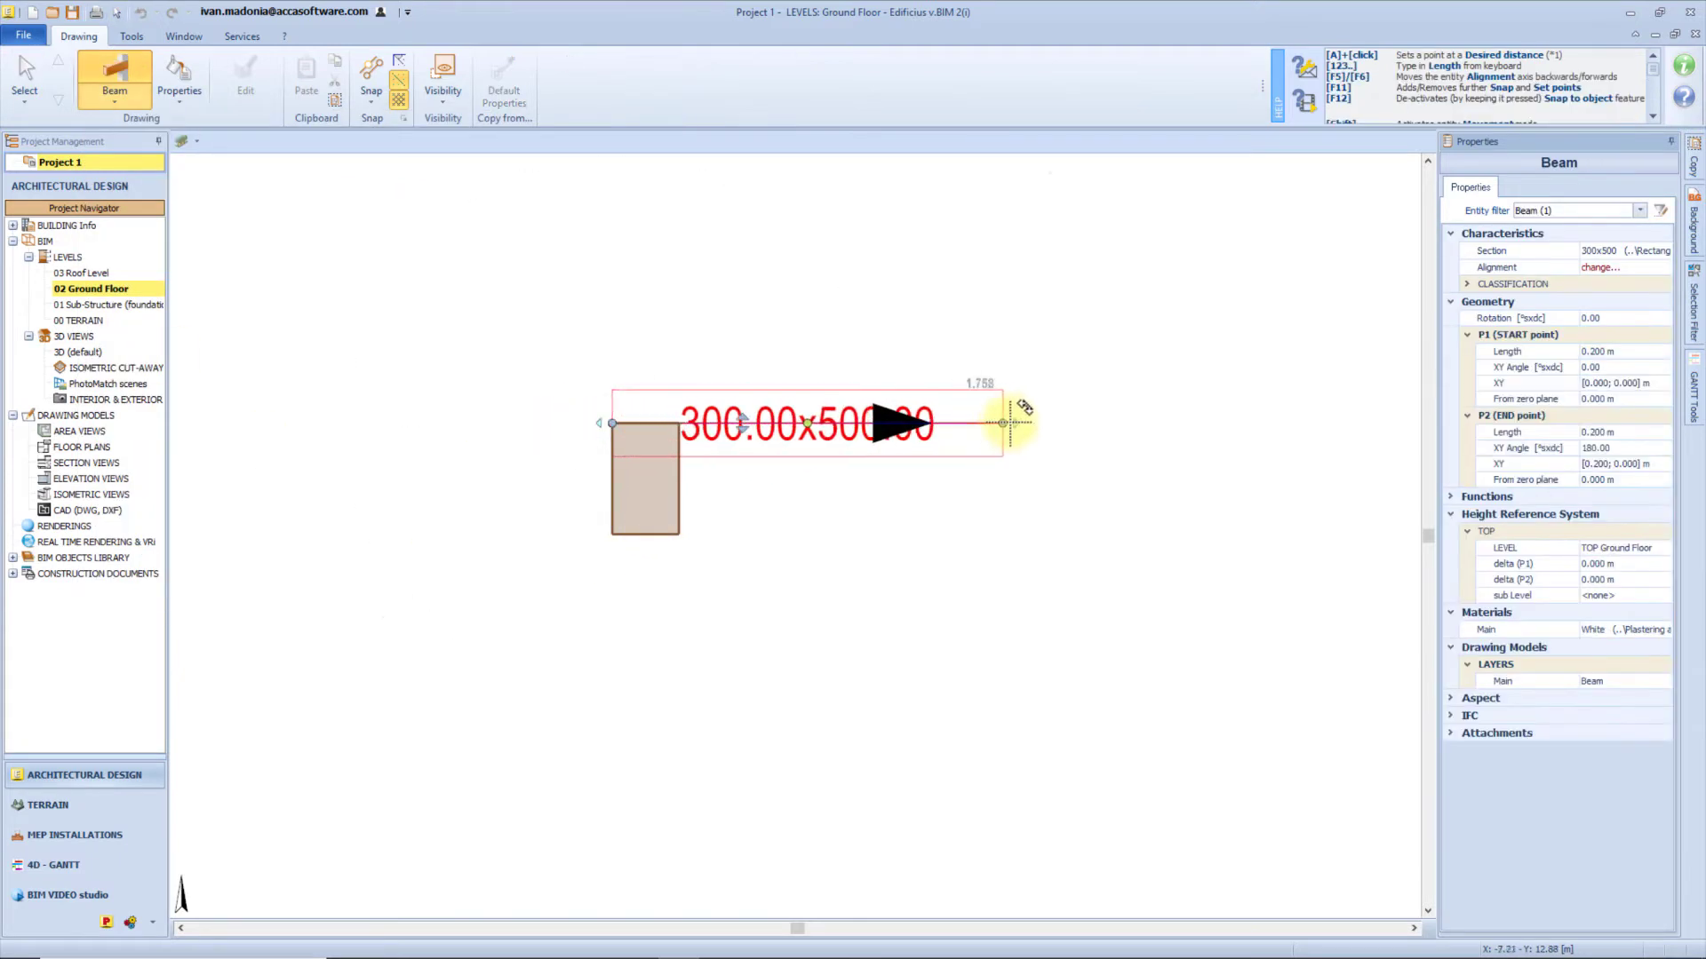
click(1072, 423)
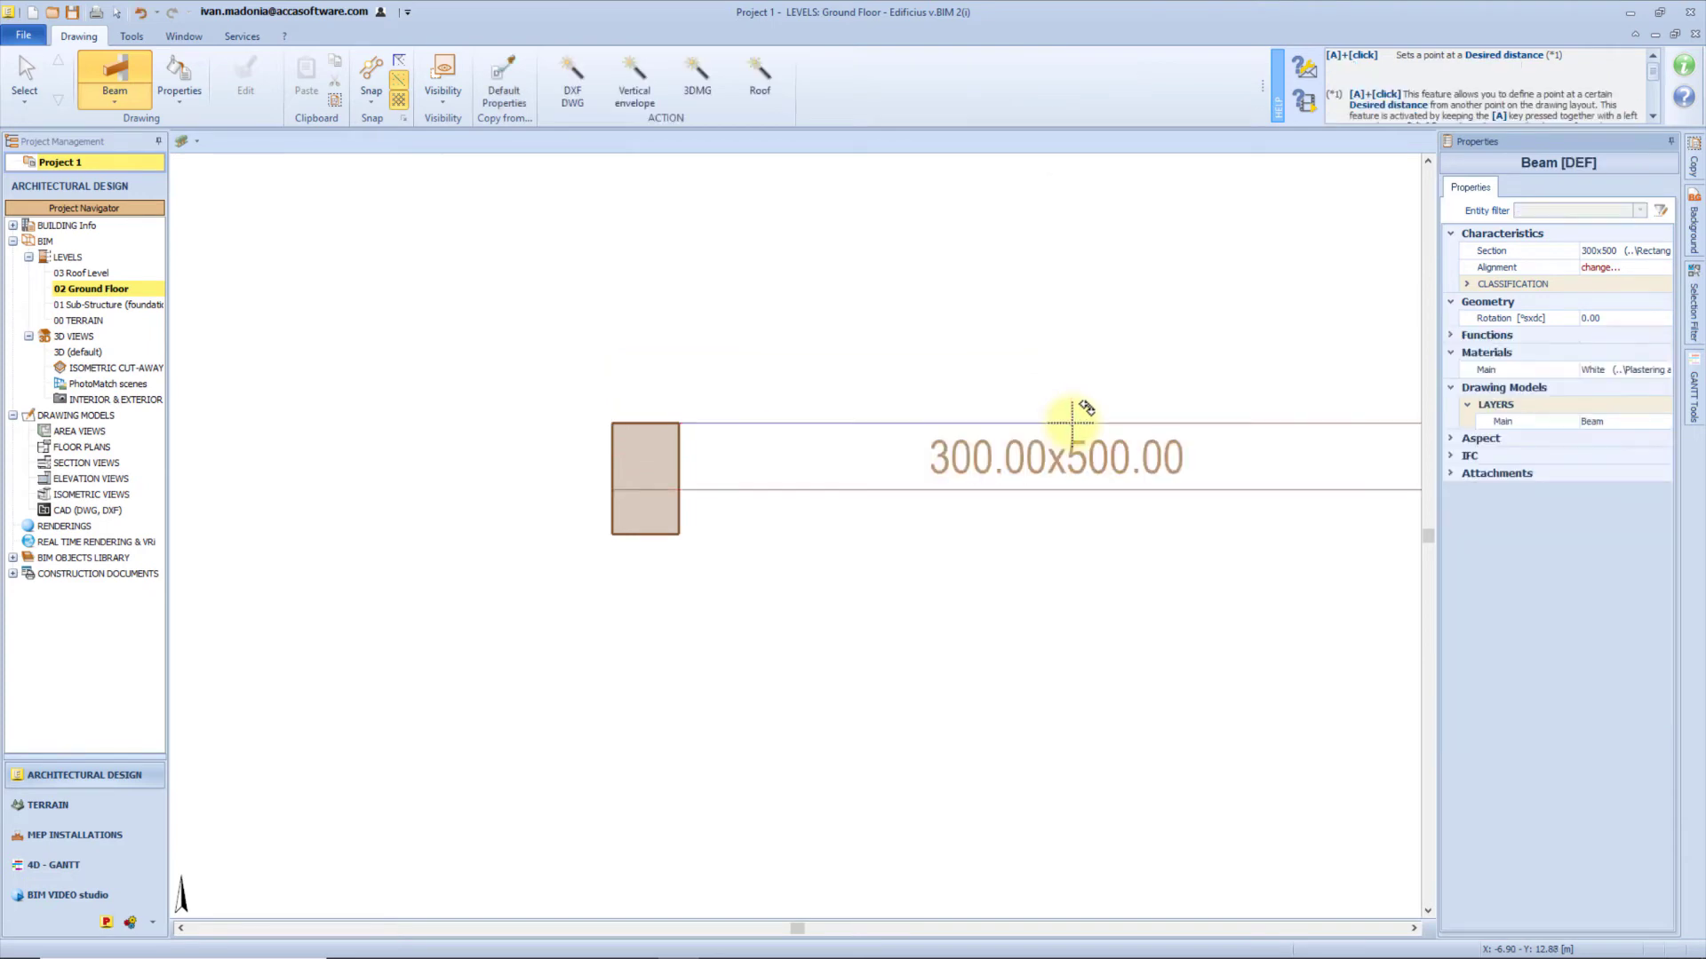
Select the new beam and show it in the default 3D view.
scroll(1085, 411, down, 2)
middle_drag(841, 385, 726, 498)
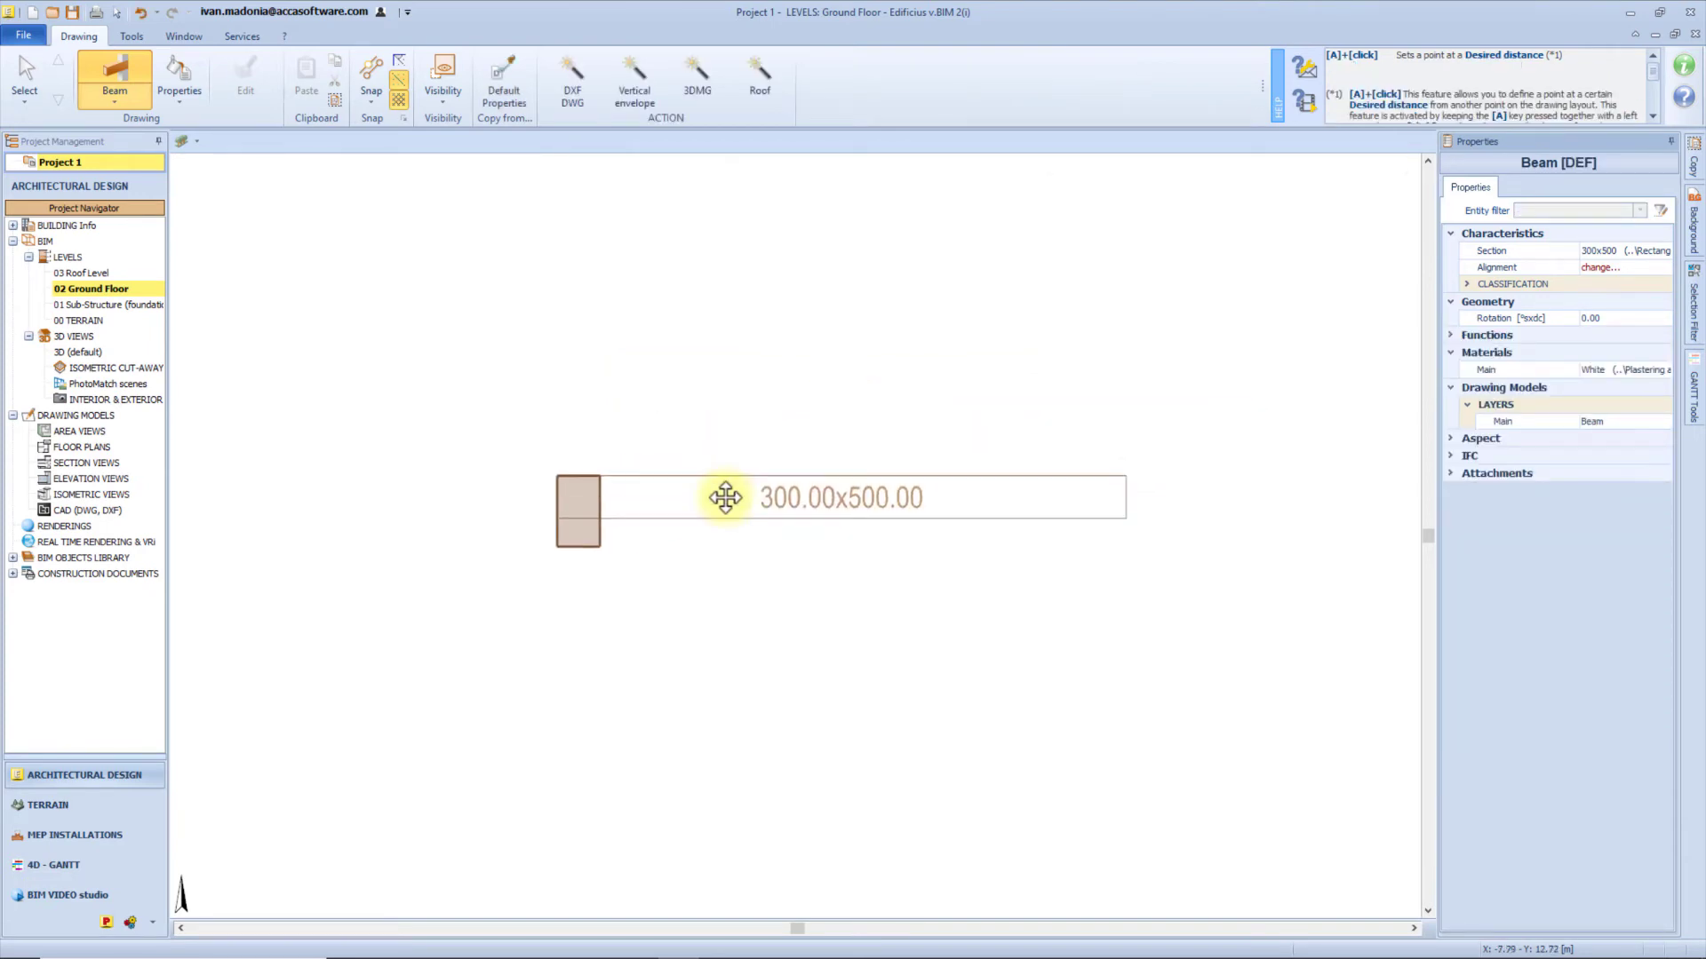
key(space)
click(748, 477)
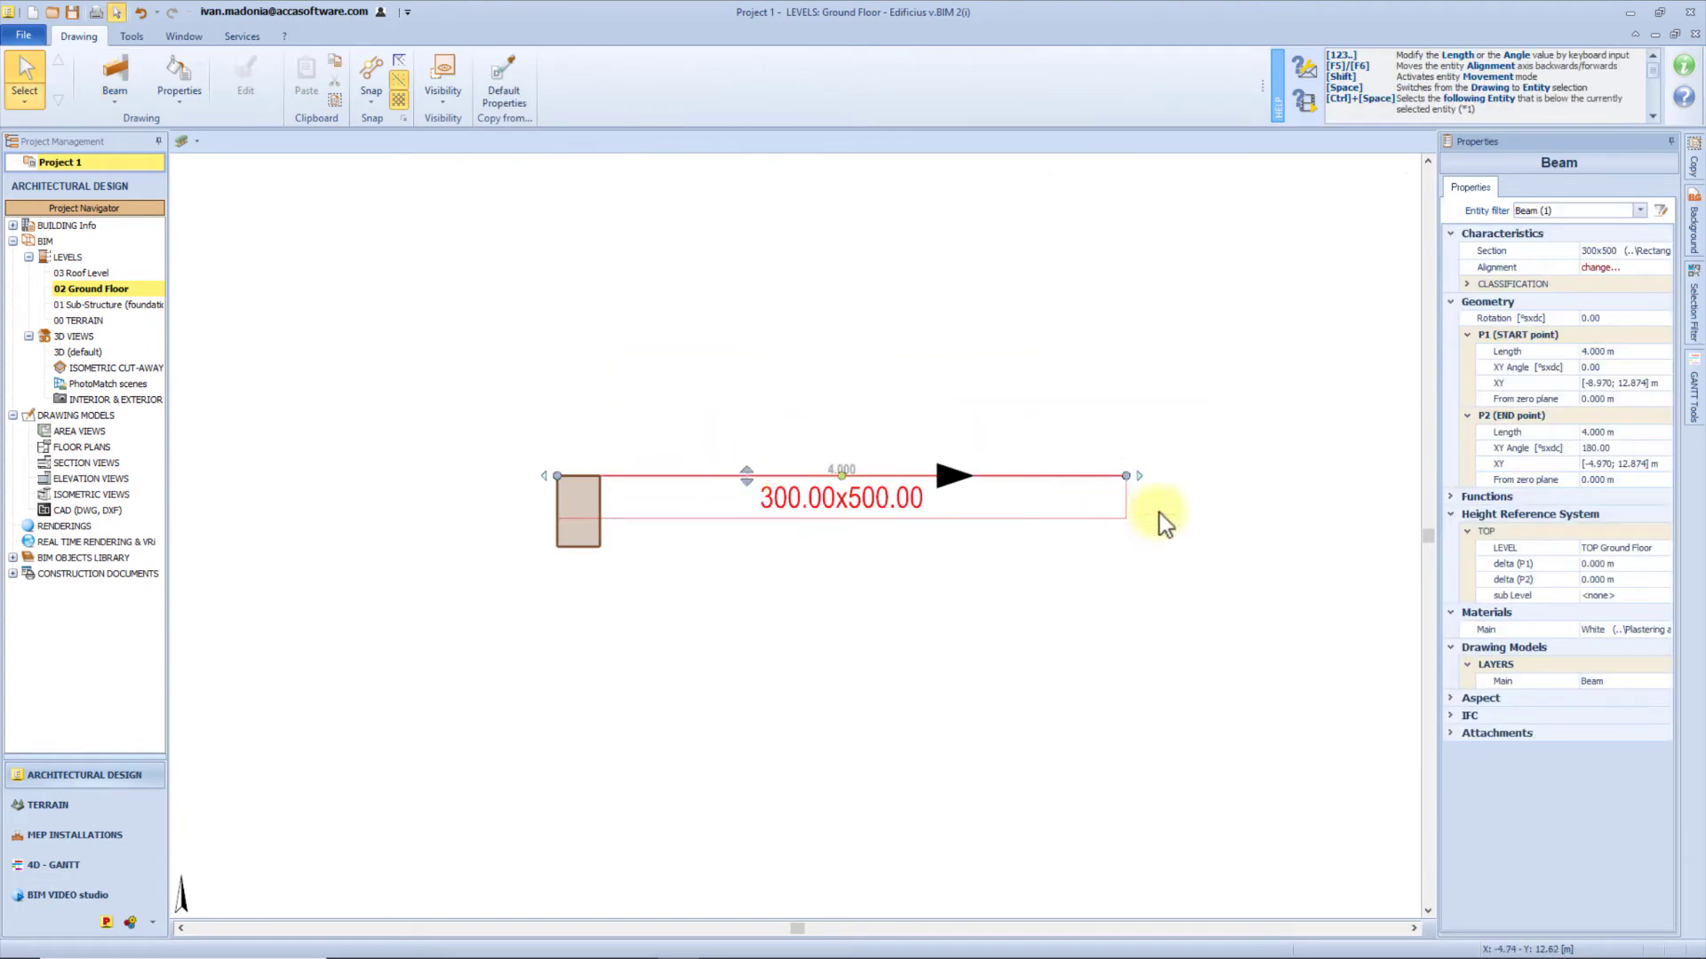
click(103, 349)
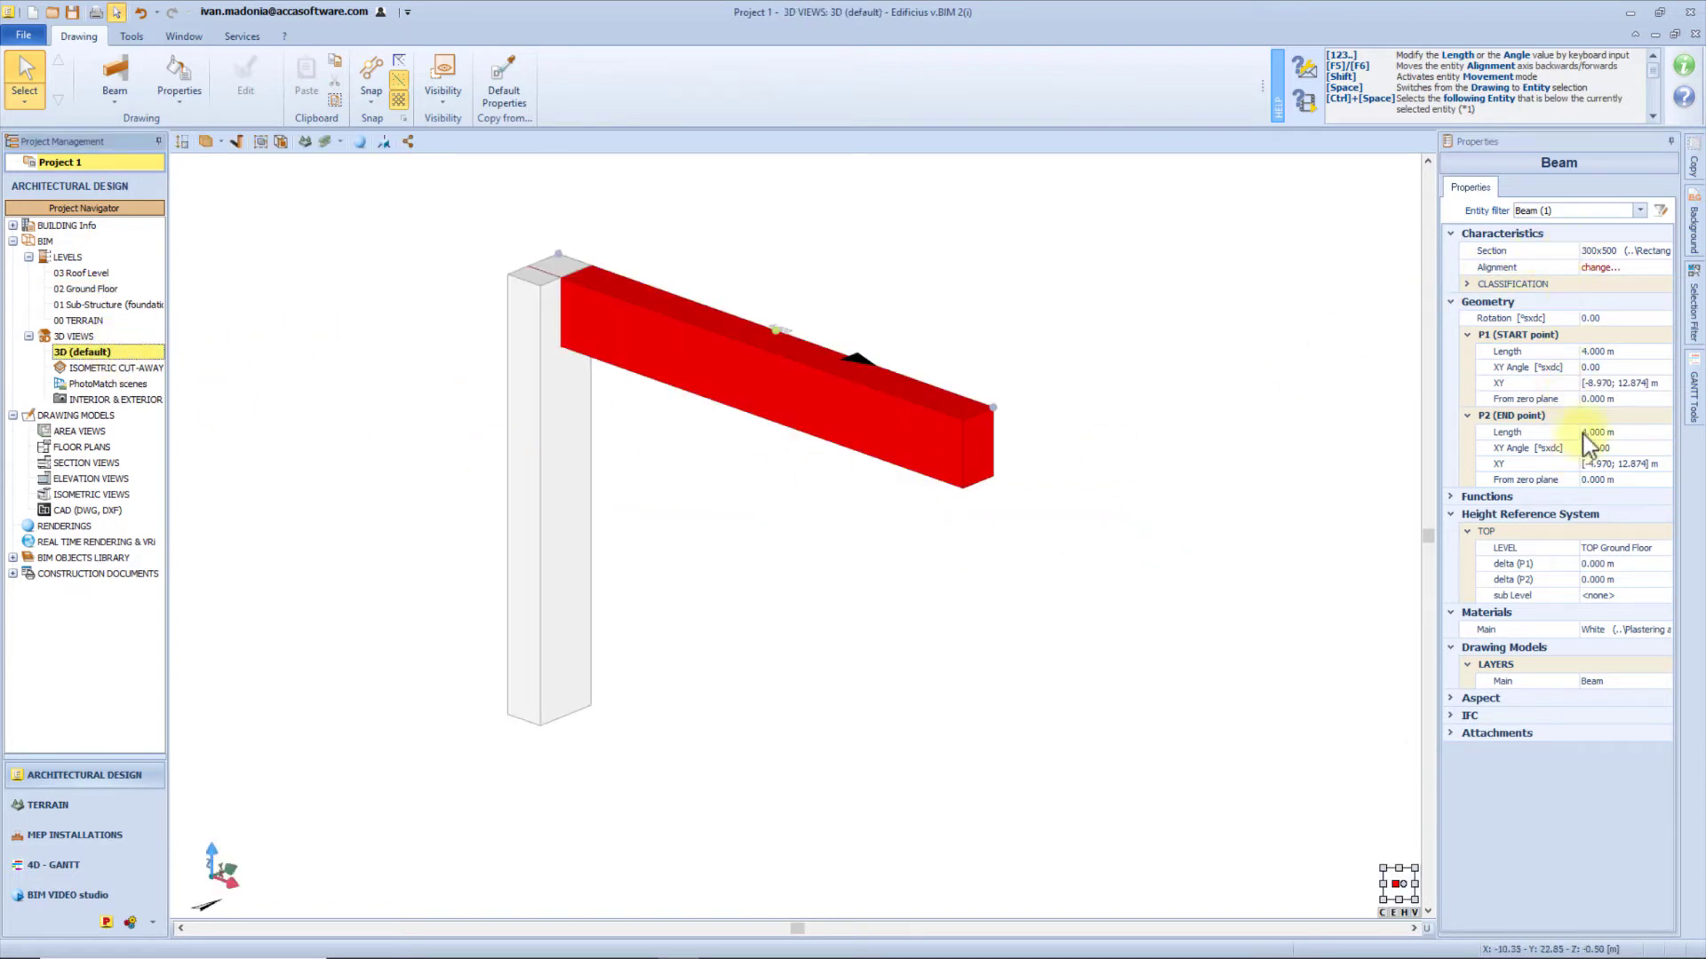
Set the beam's rotation to 30 degrees.
click(1606, 317)
text(30)
key(Return)
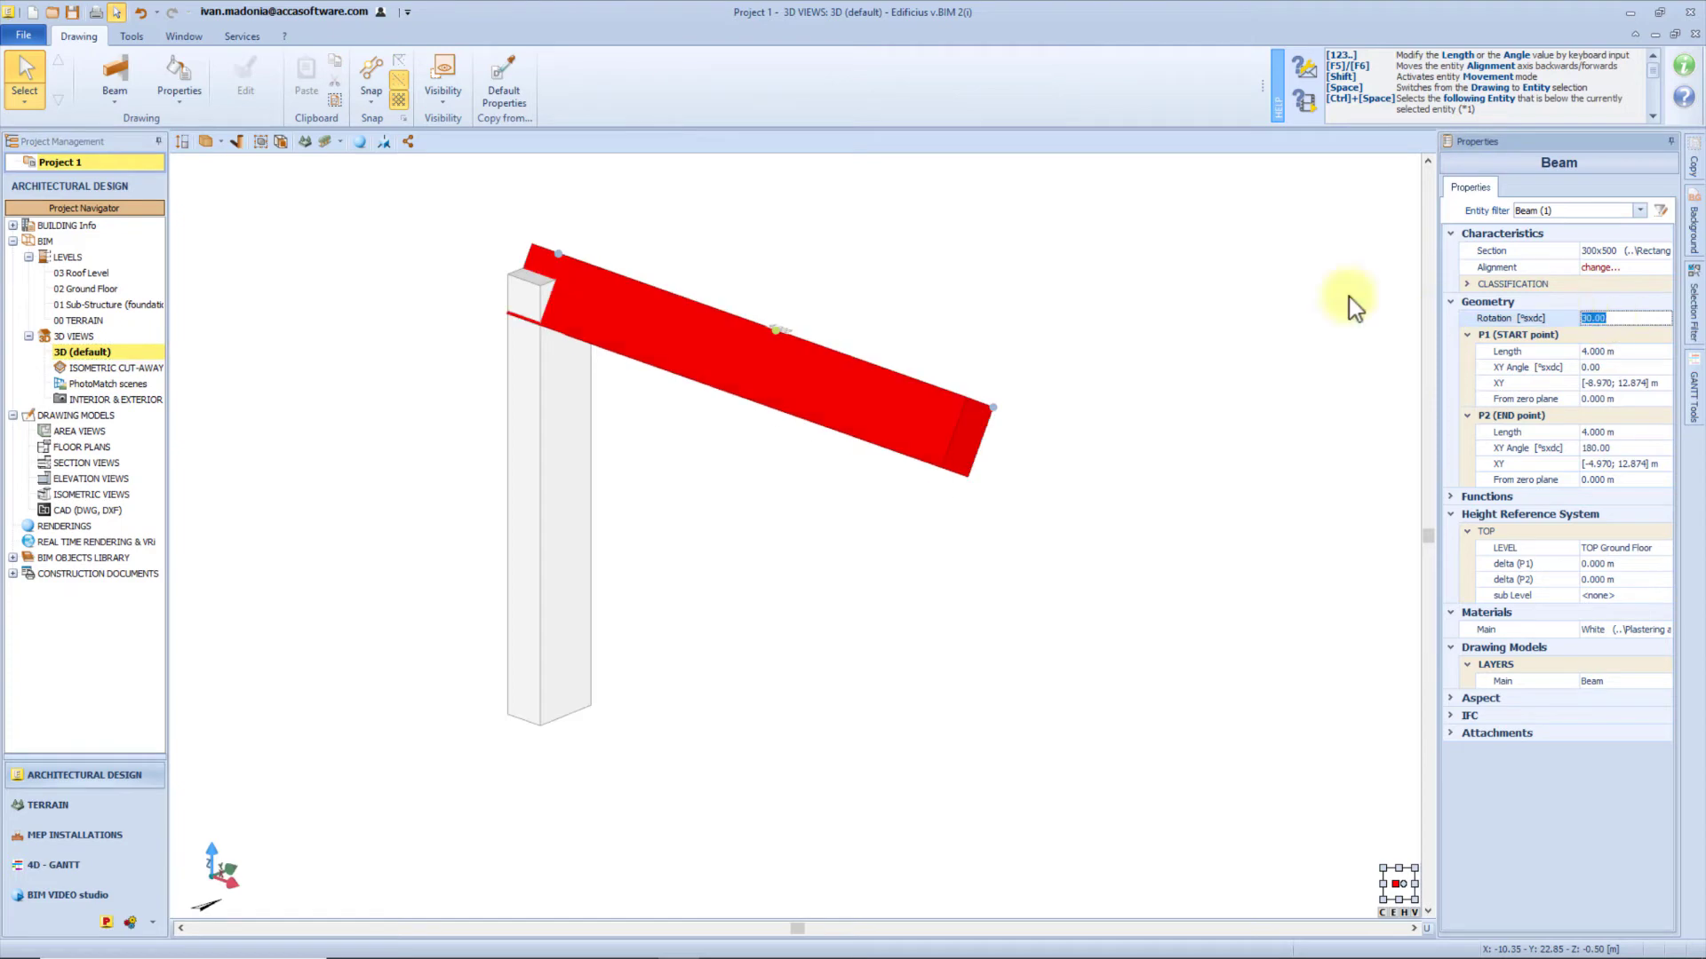
Set the beam's rotation back to 0.
middle_drag(835, 371, 797, 379)
click(1610, 317)
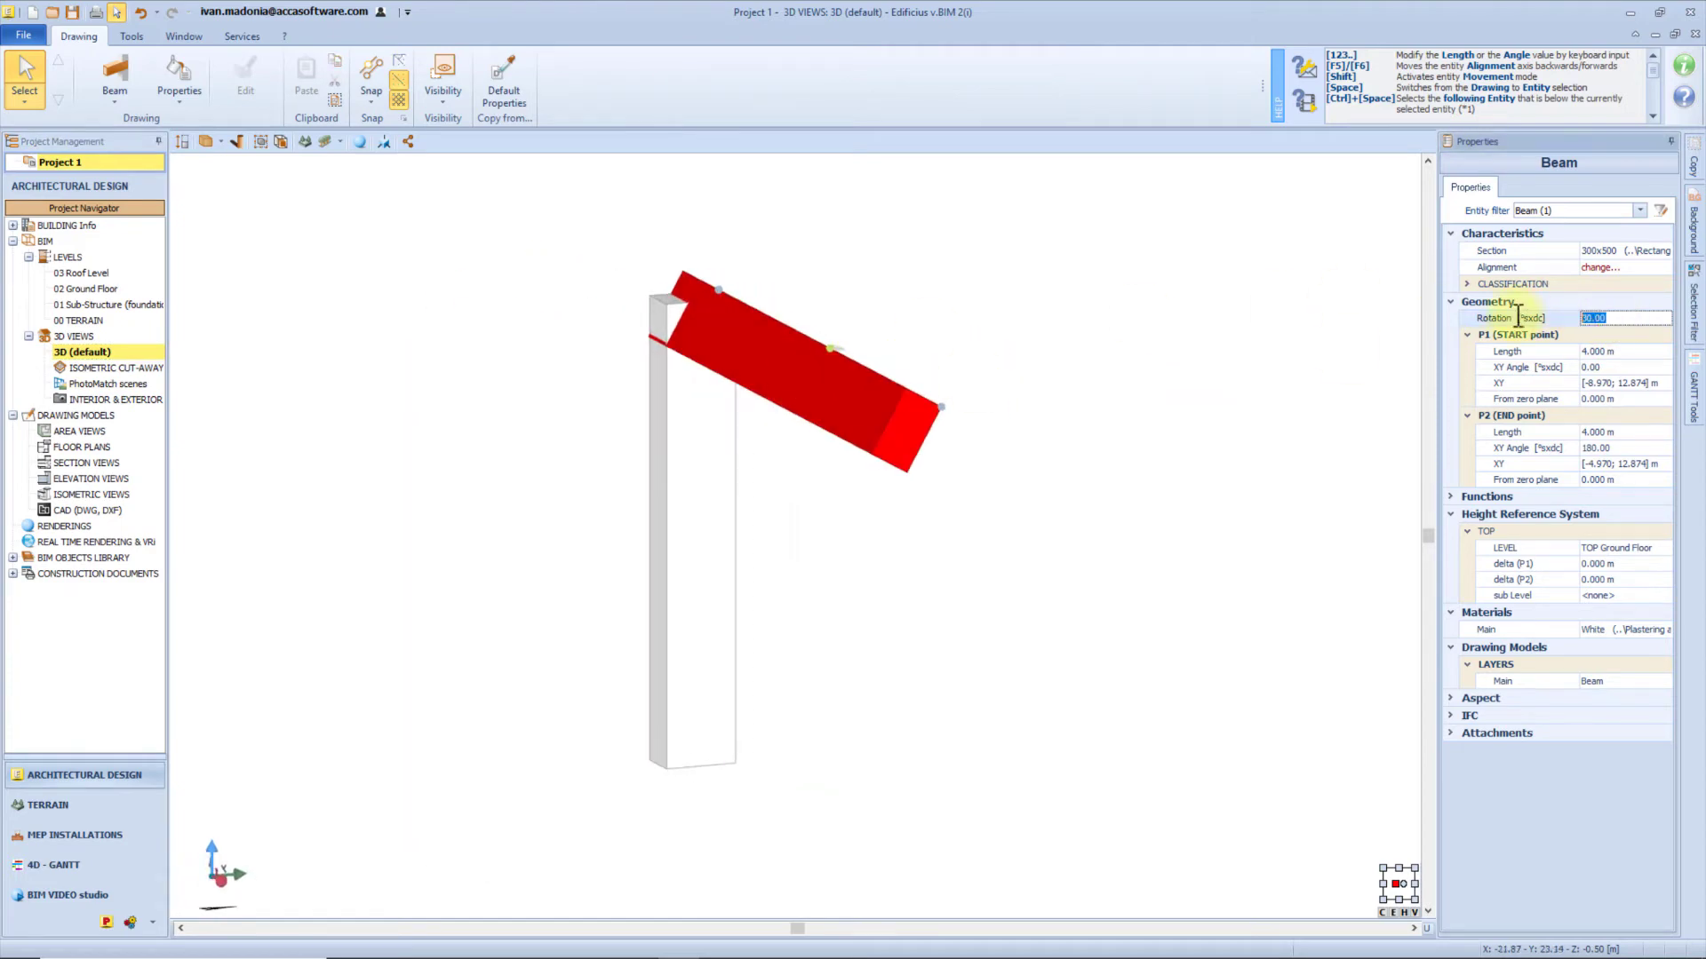
text(0)
key(Return)
Try moving the beam vertically with a delta Z of -1 m, undo the move and keep the beam selected.
click(1452, 497)
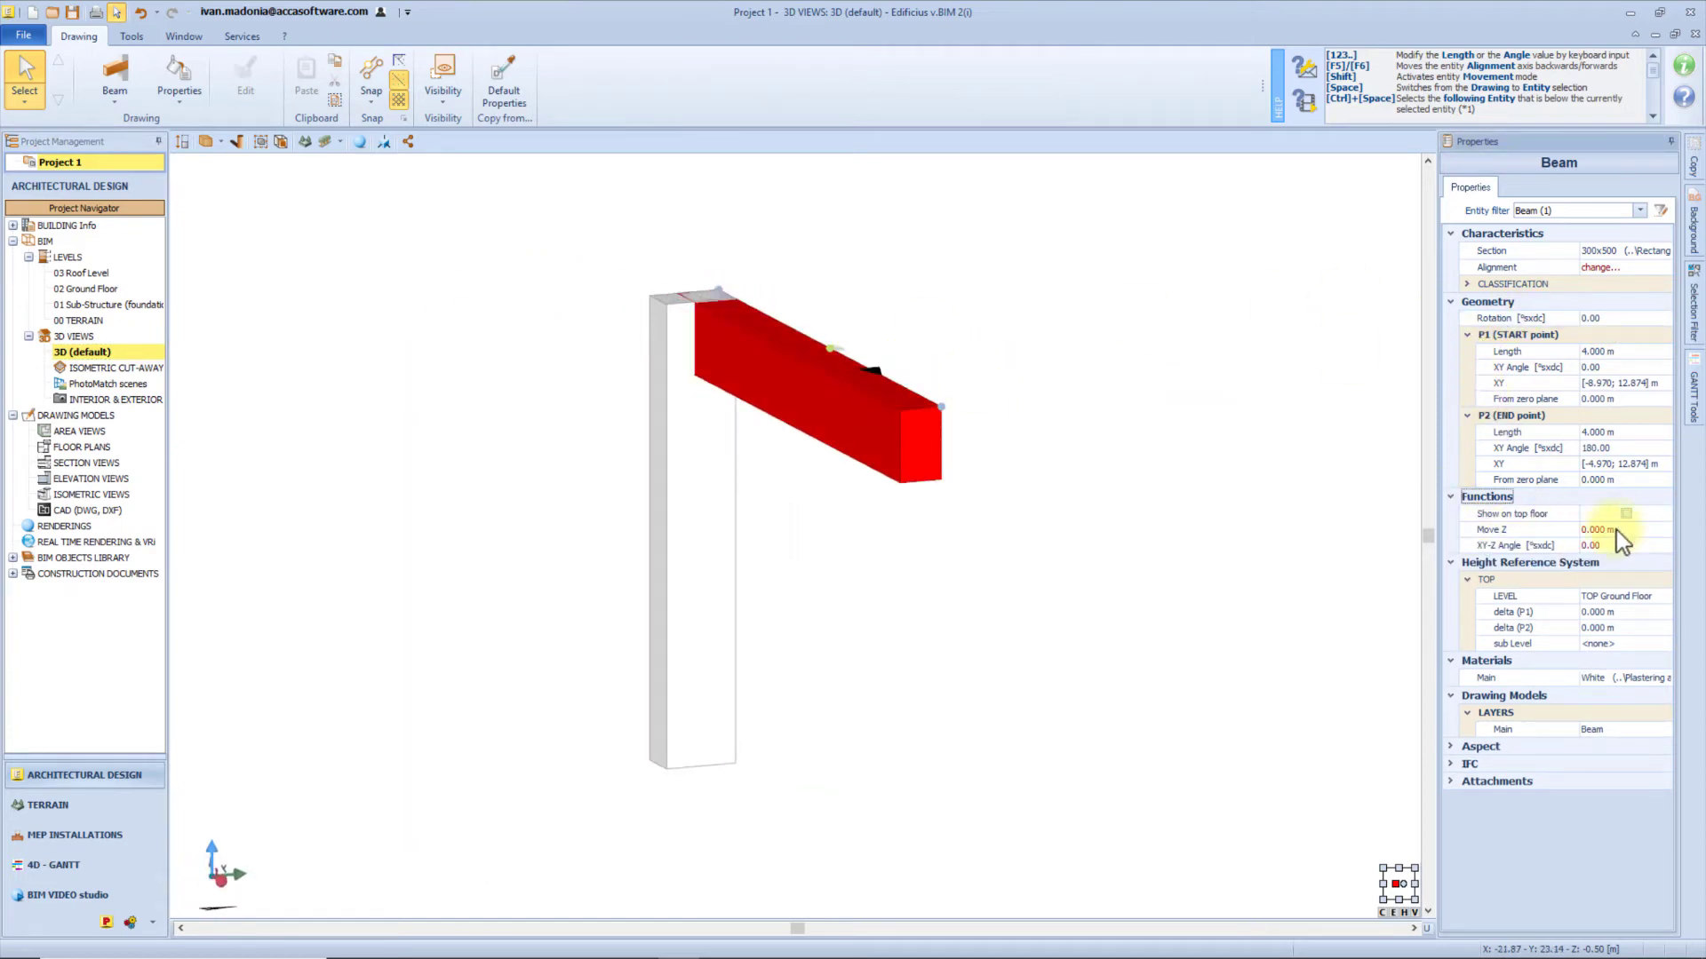
click(1615, 531)
click(1664, 530)
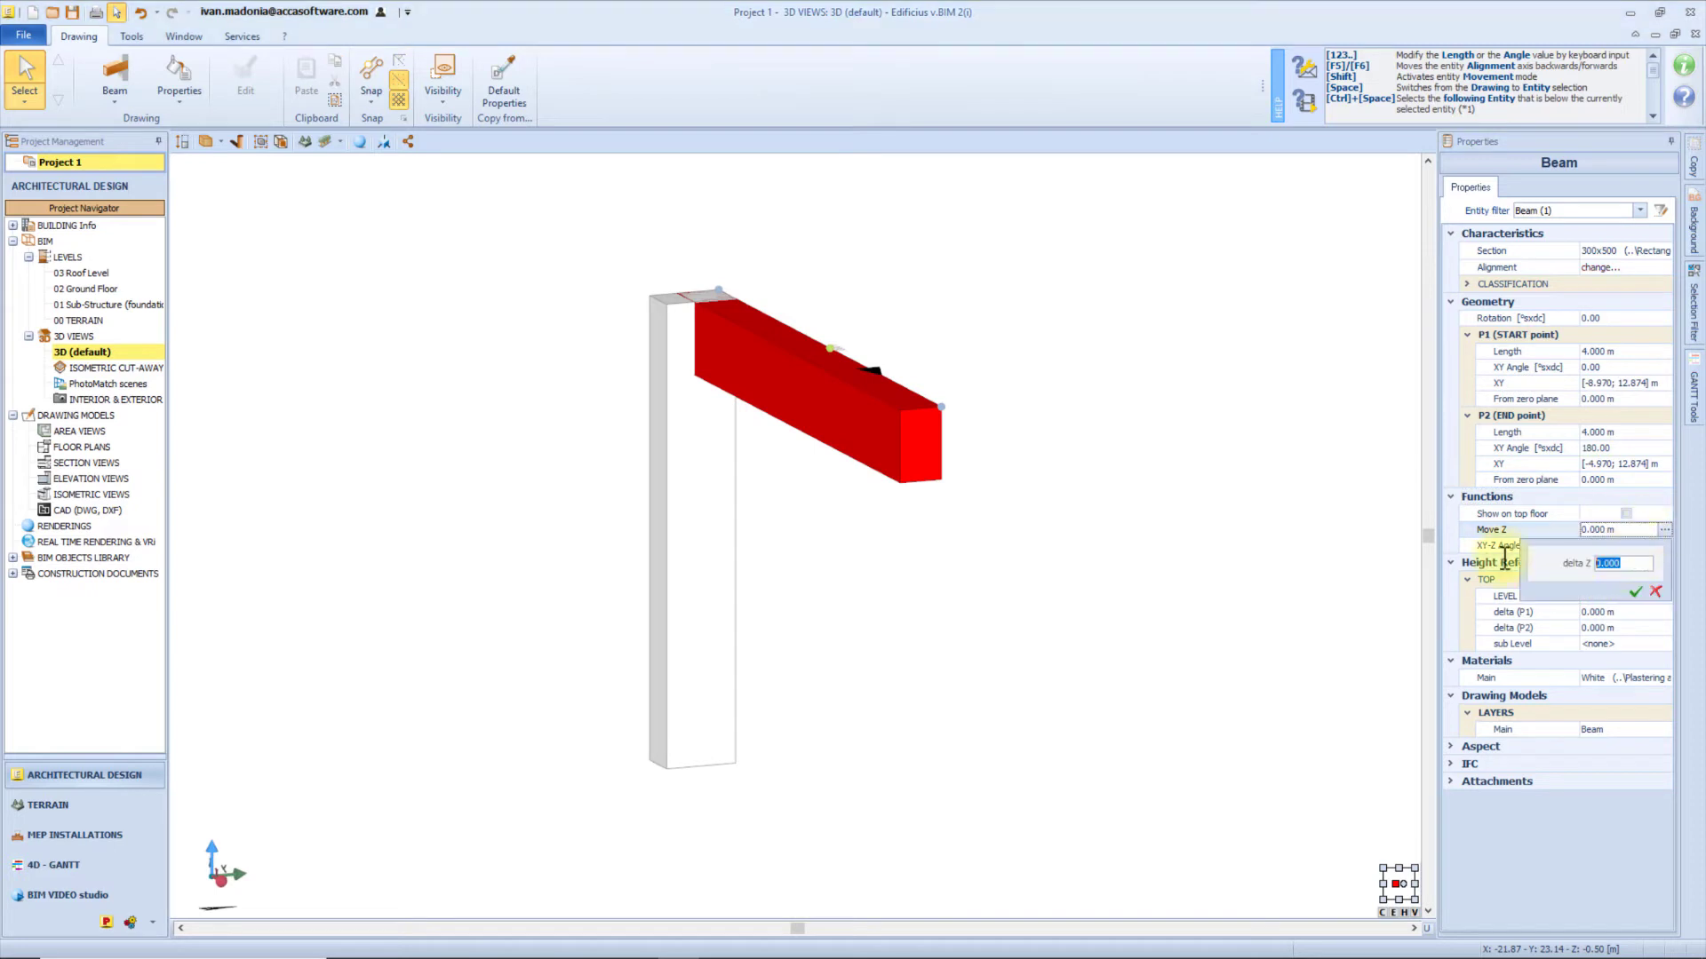
text(-1)
key(Return)
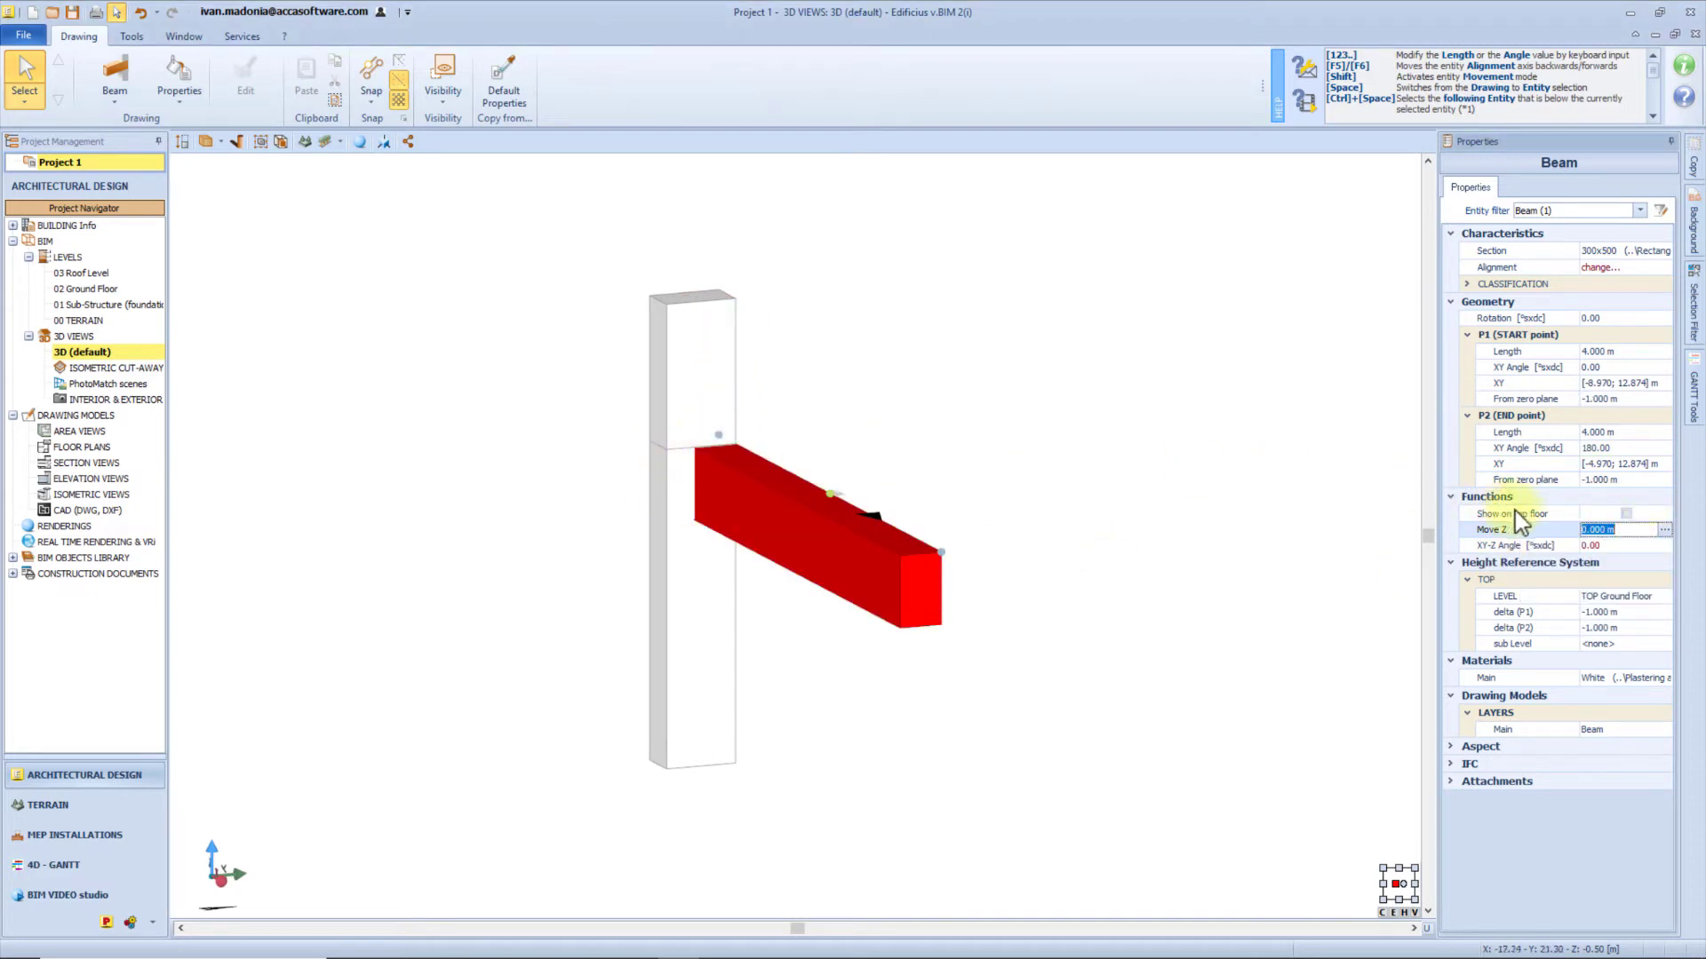
key(ctrl+z)
click(860, 448)
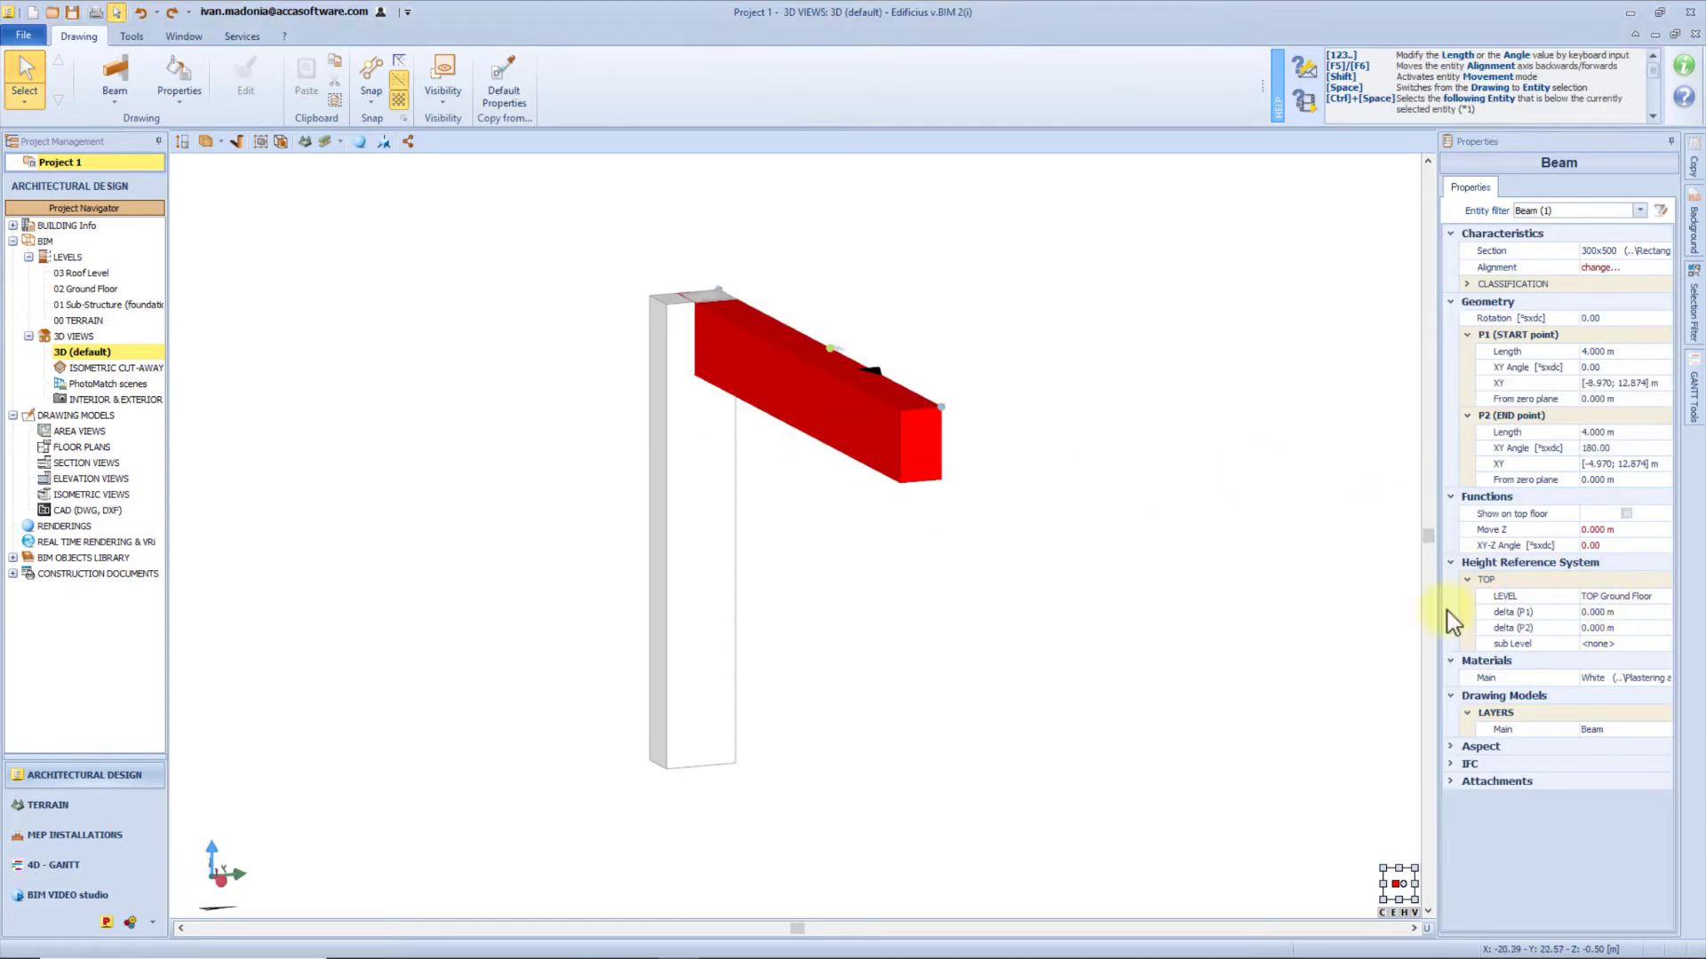
Place a steel column in the 3D view beside the existing column, keeping the central anchor point.
click(123, 97)
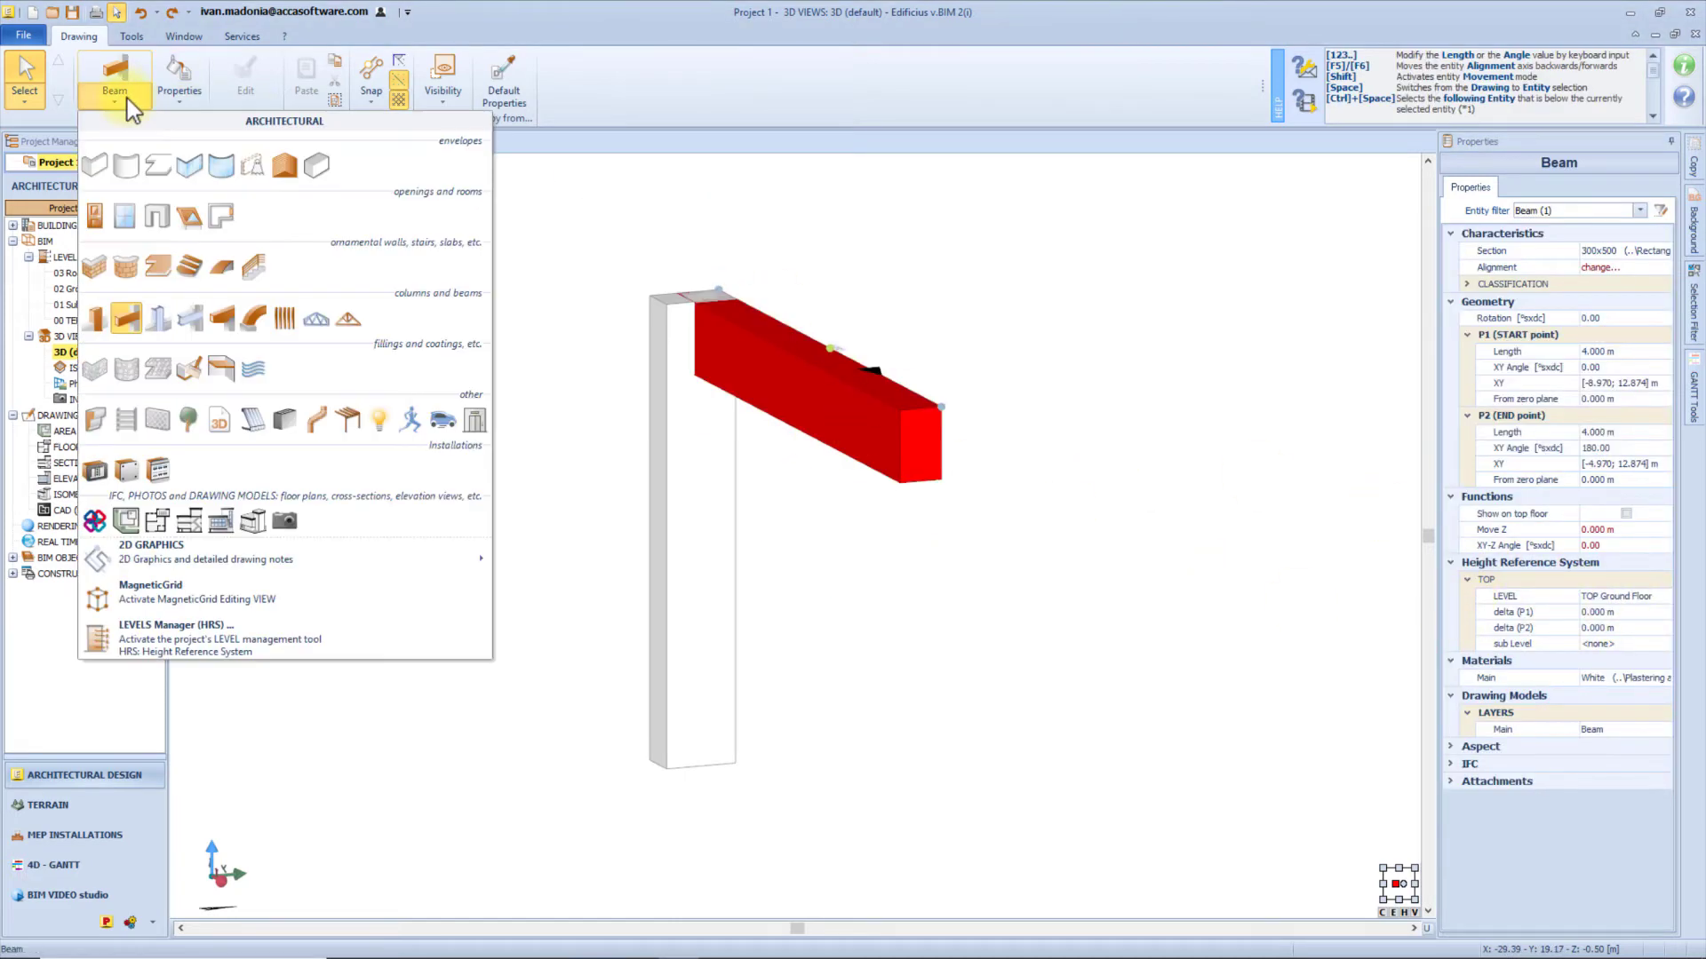
click(157, 319)
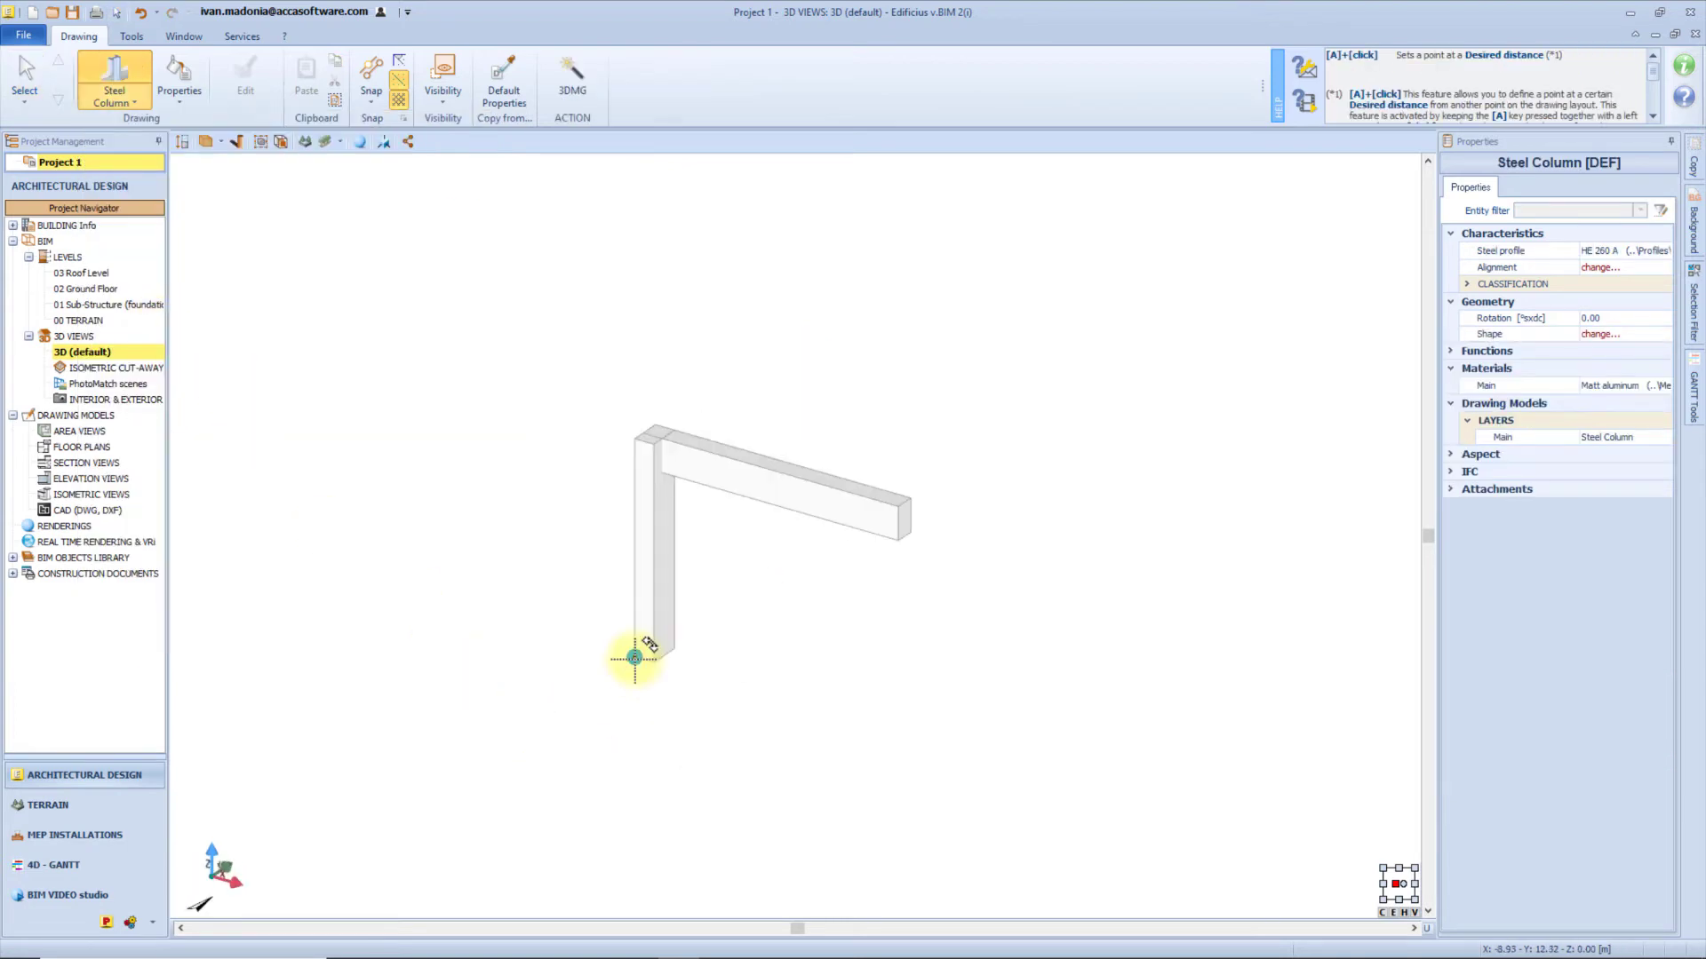
right_click(606, 685)
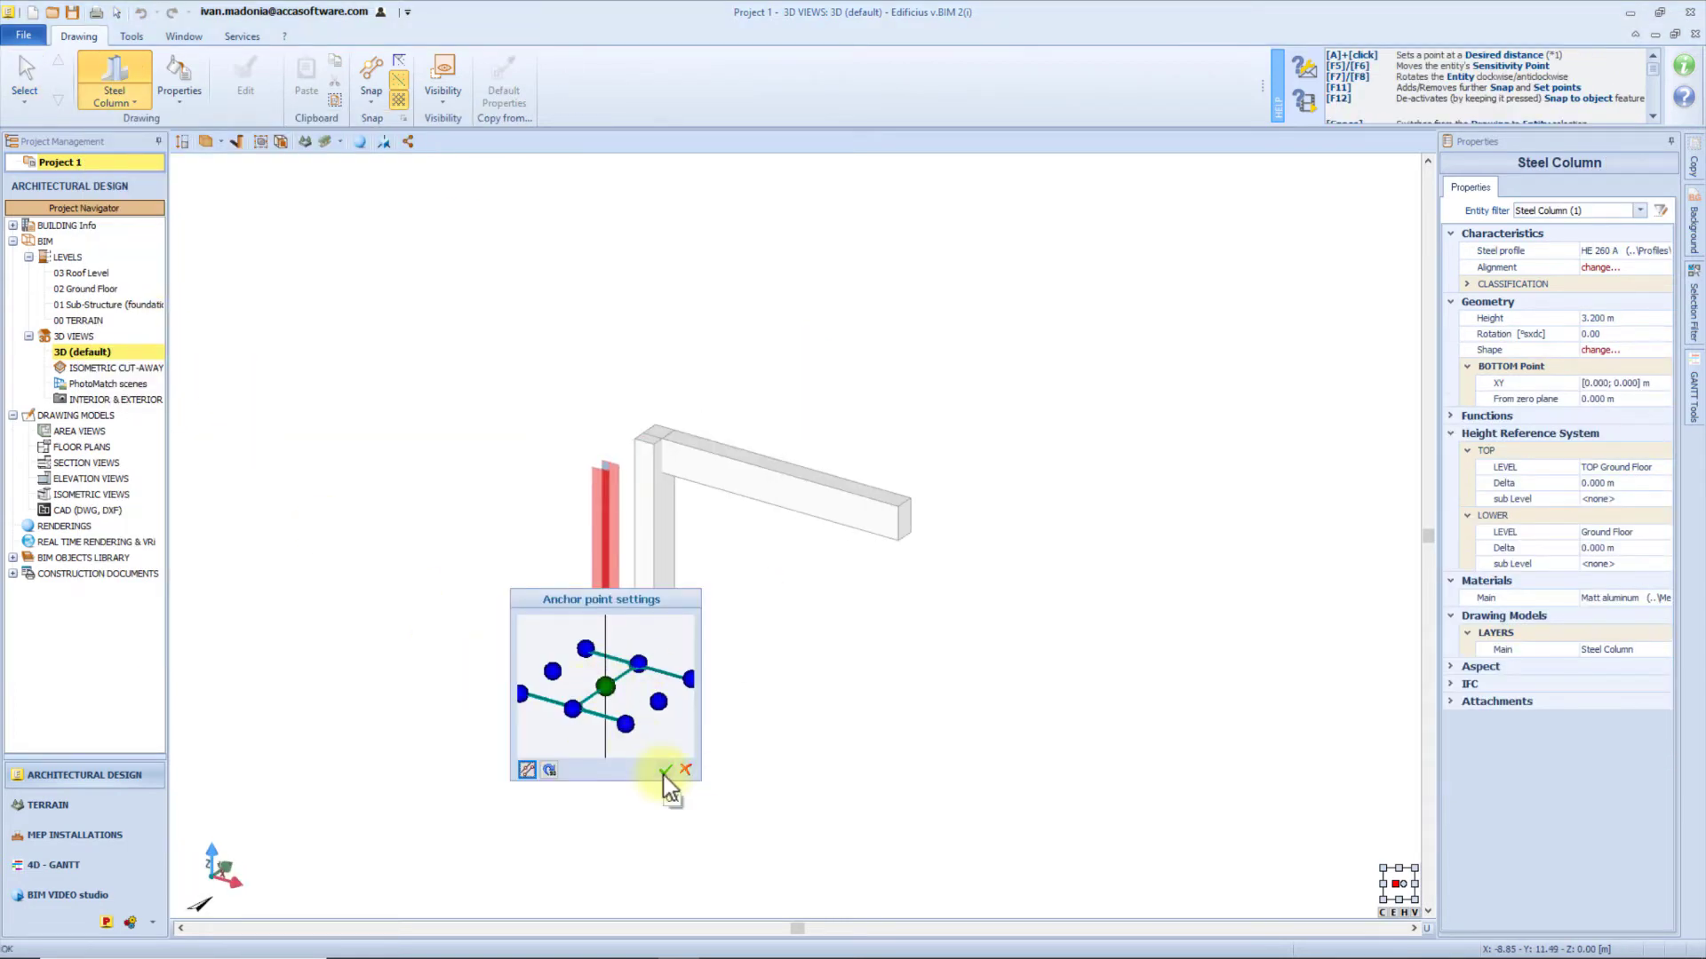
click(666, 769)
click(576, 715)
Change the steel column's profile to HE 320 M.
click(1618, 253)
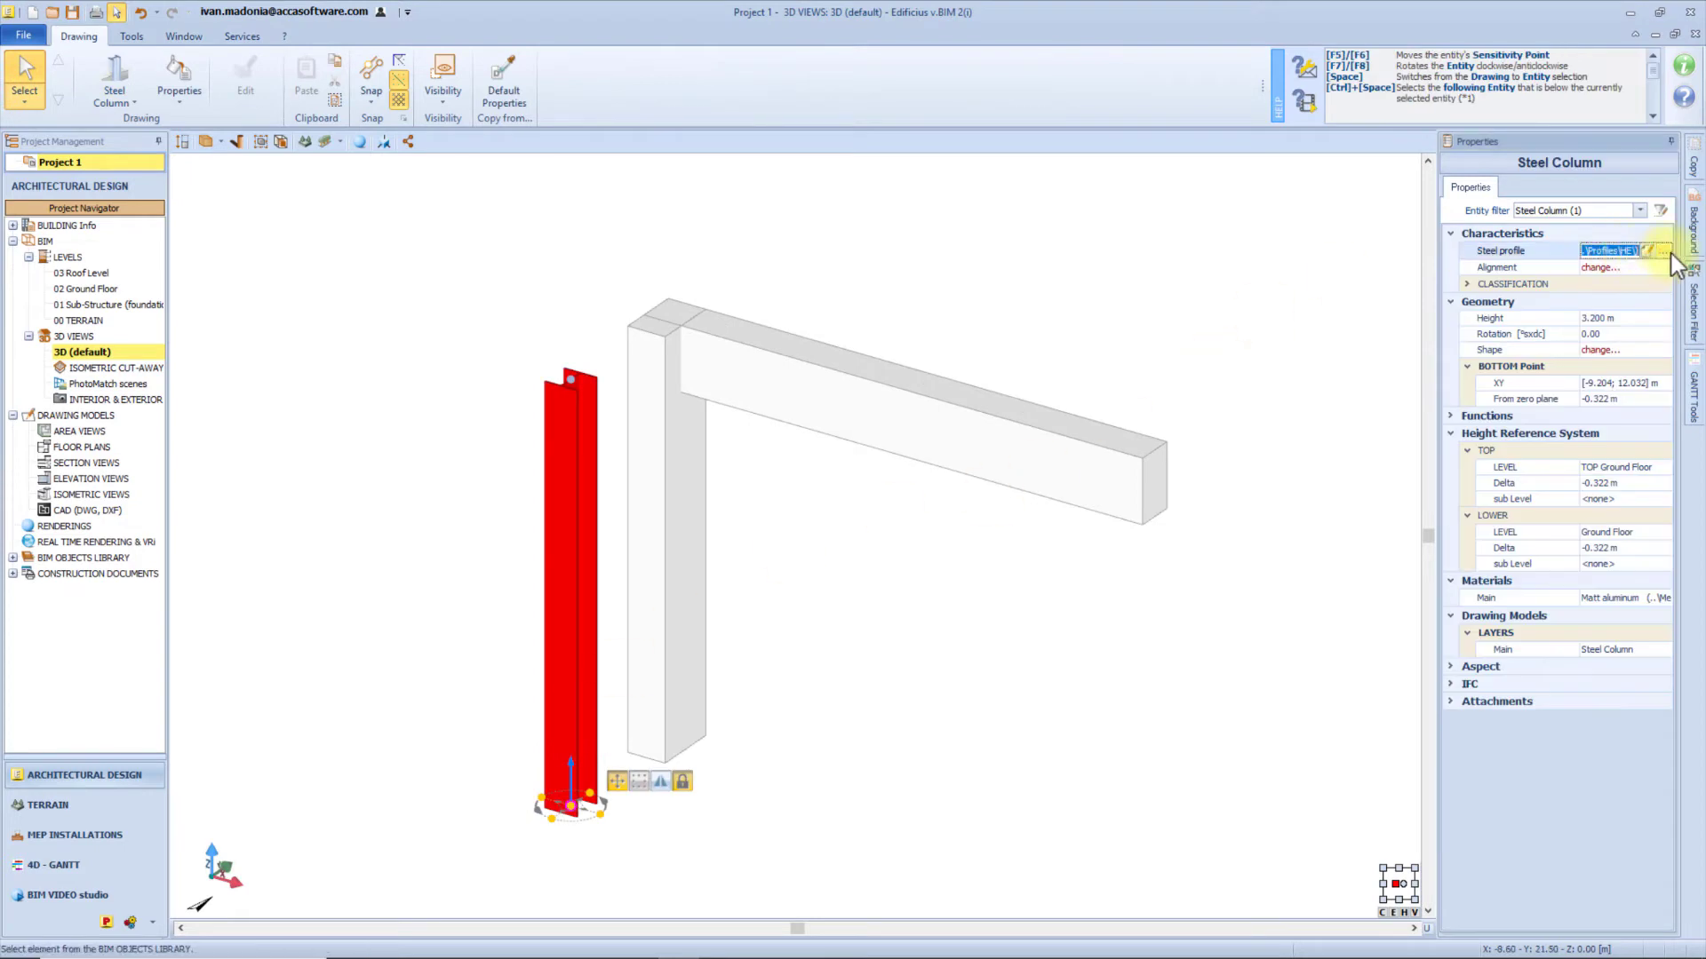
click(1662, 251)
scroll(1528, 542, down, 2)
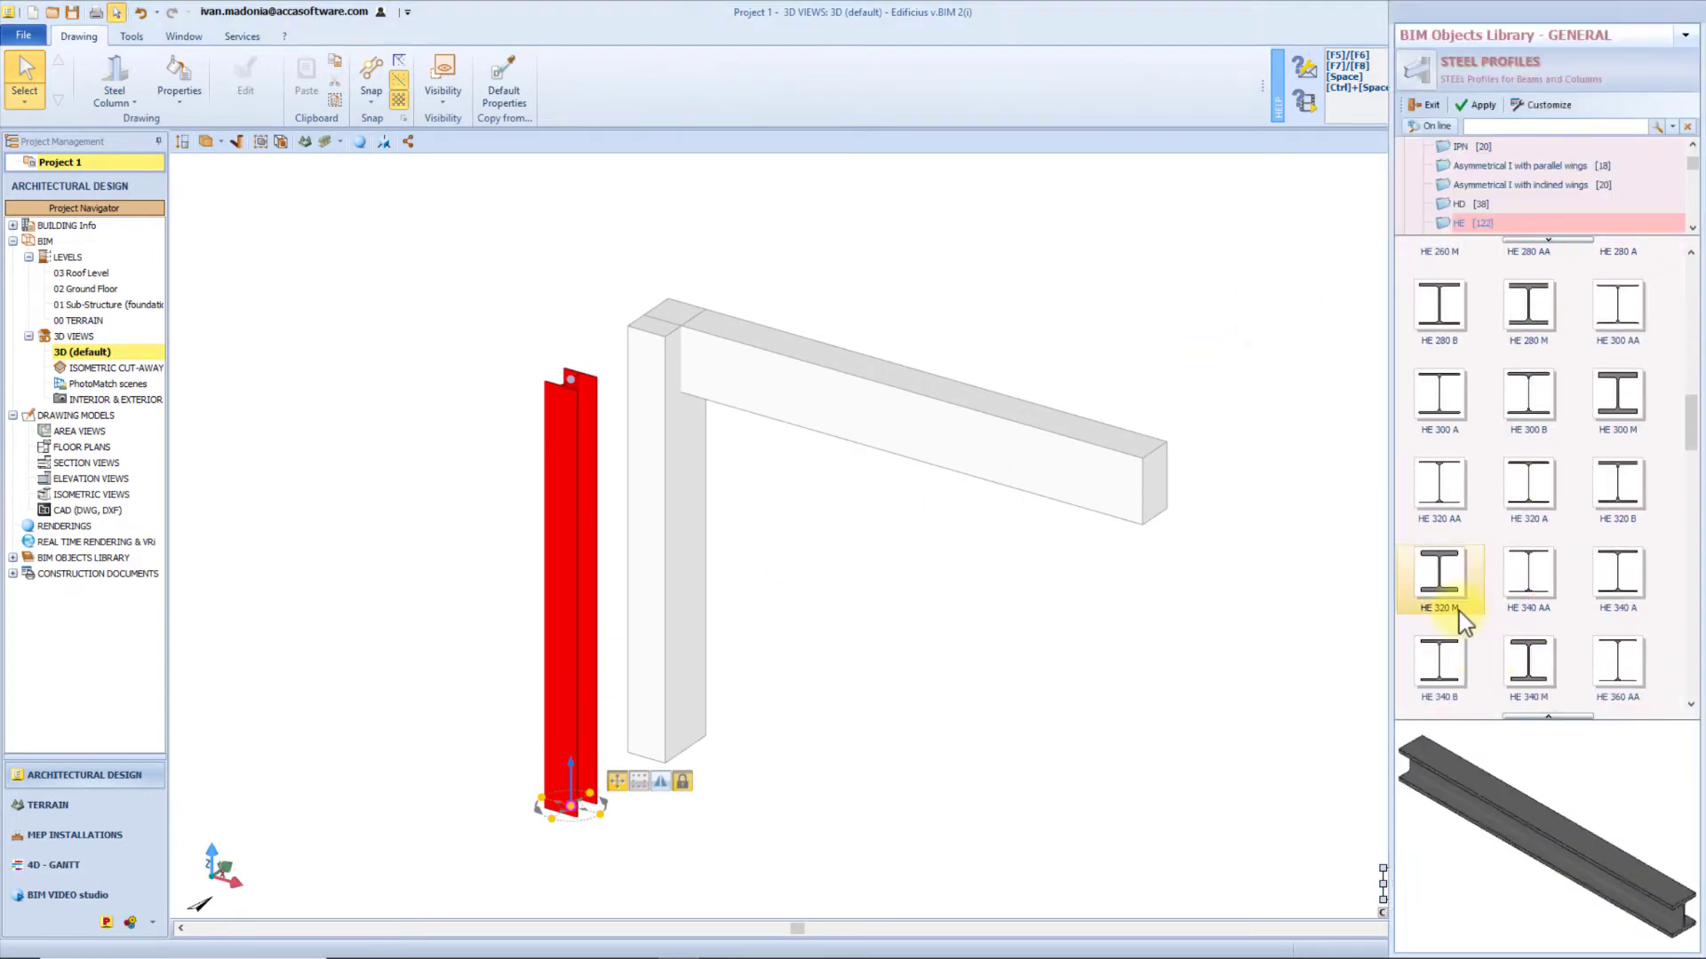
double_click(1460, 618)
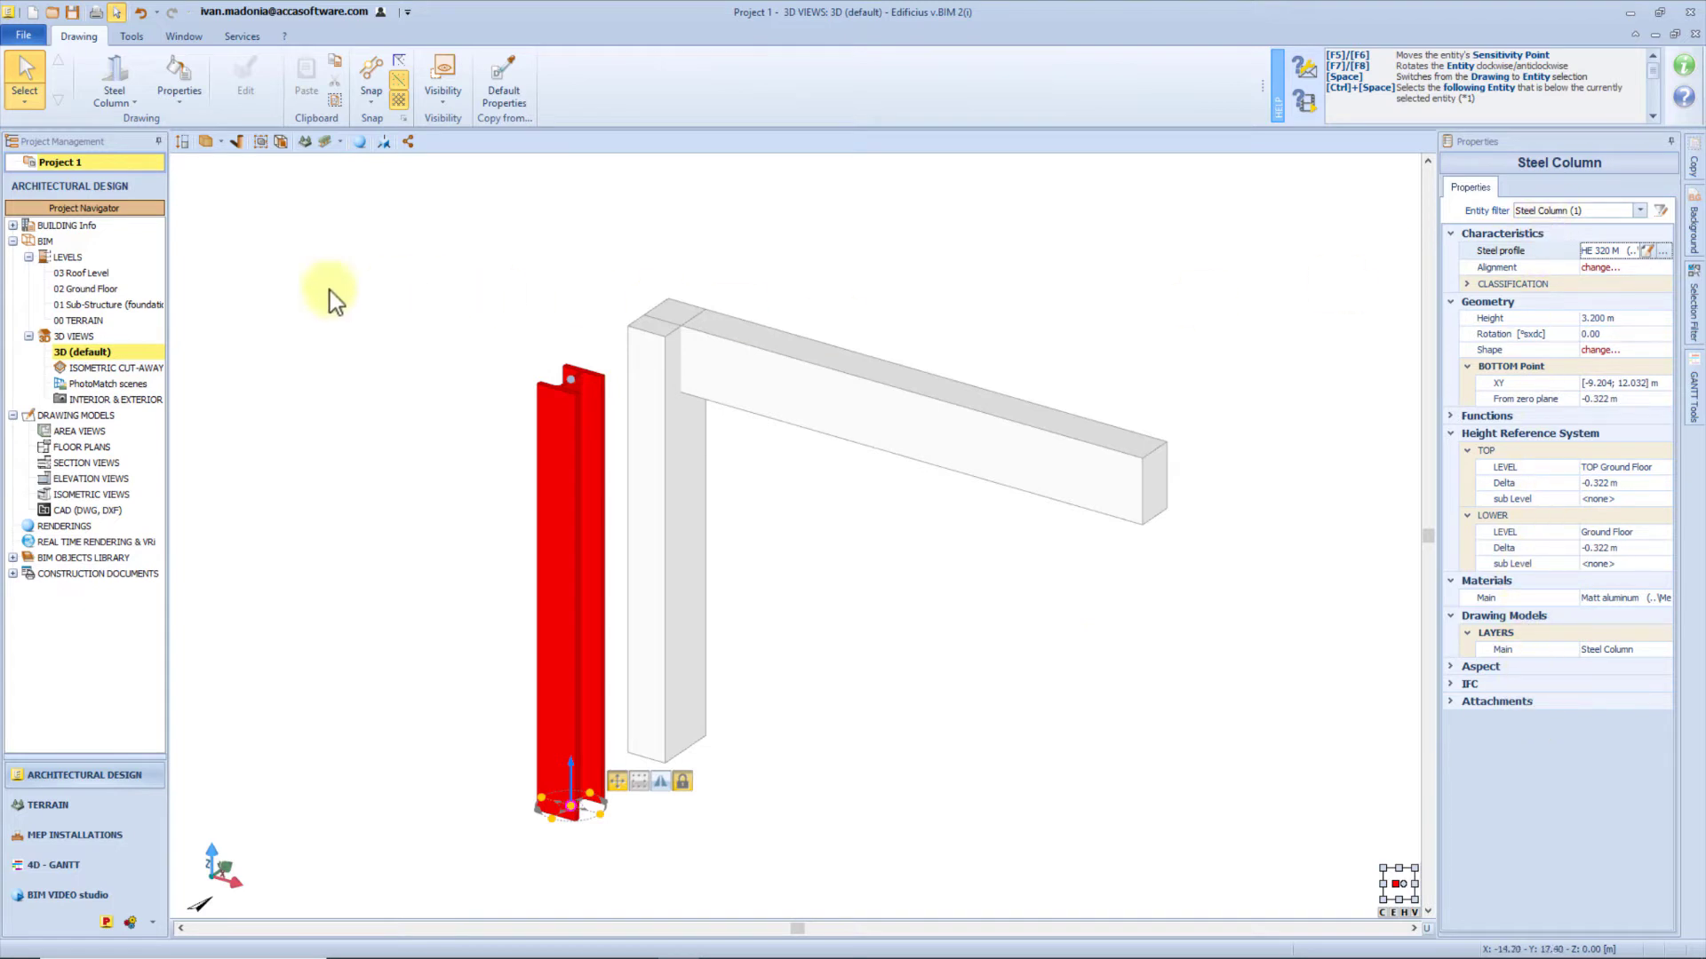
On the Ground Floor level, draw a horizontal steel beam about 3.55 m long starting from the steel column's centre.
double_click(127, 290)
click(125, 101)
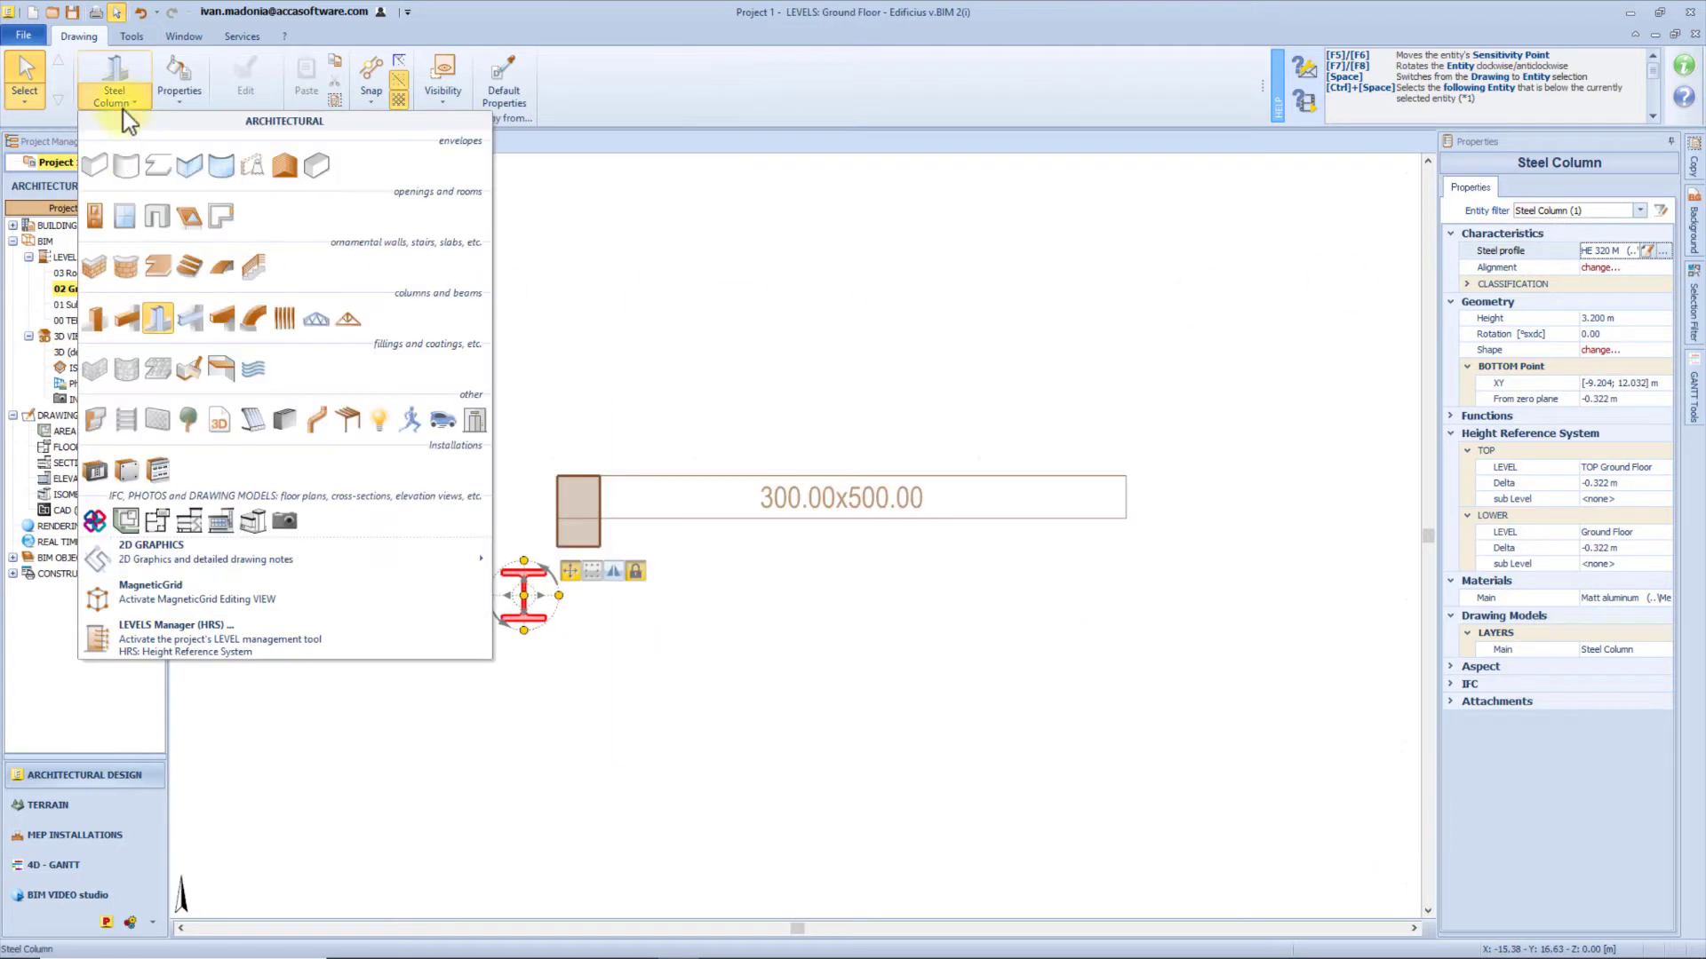
click(189, 317)
click(524, 595)
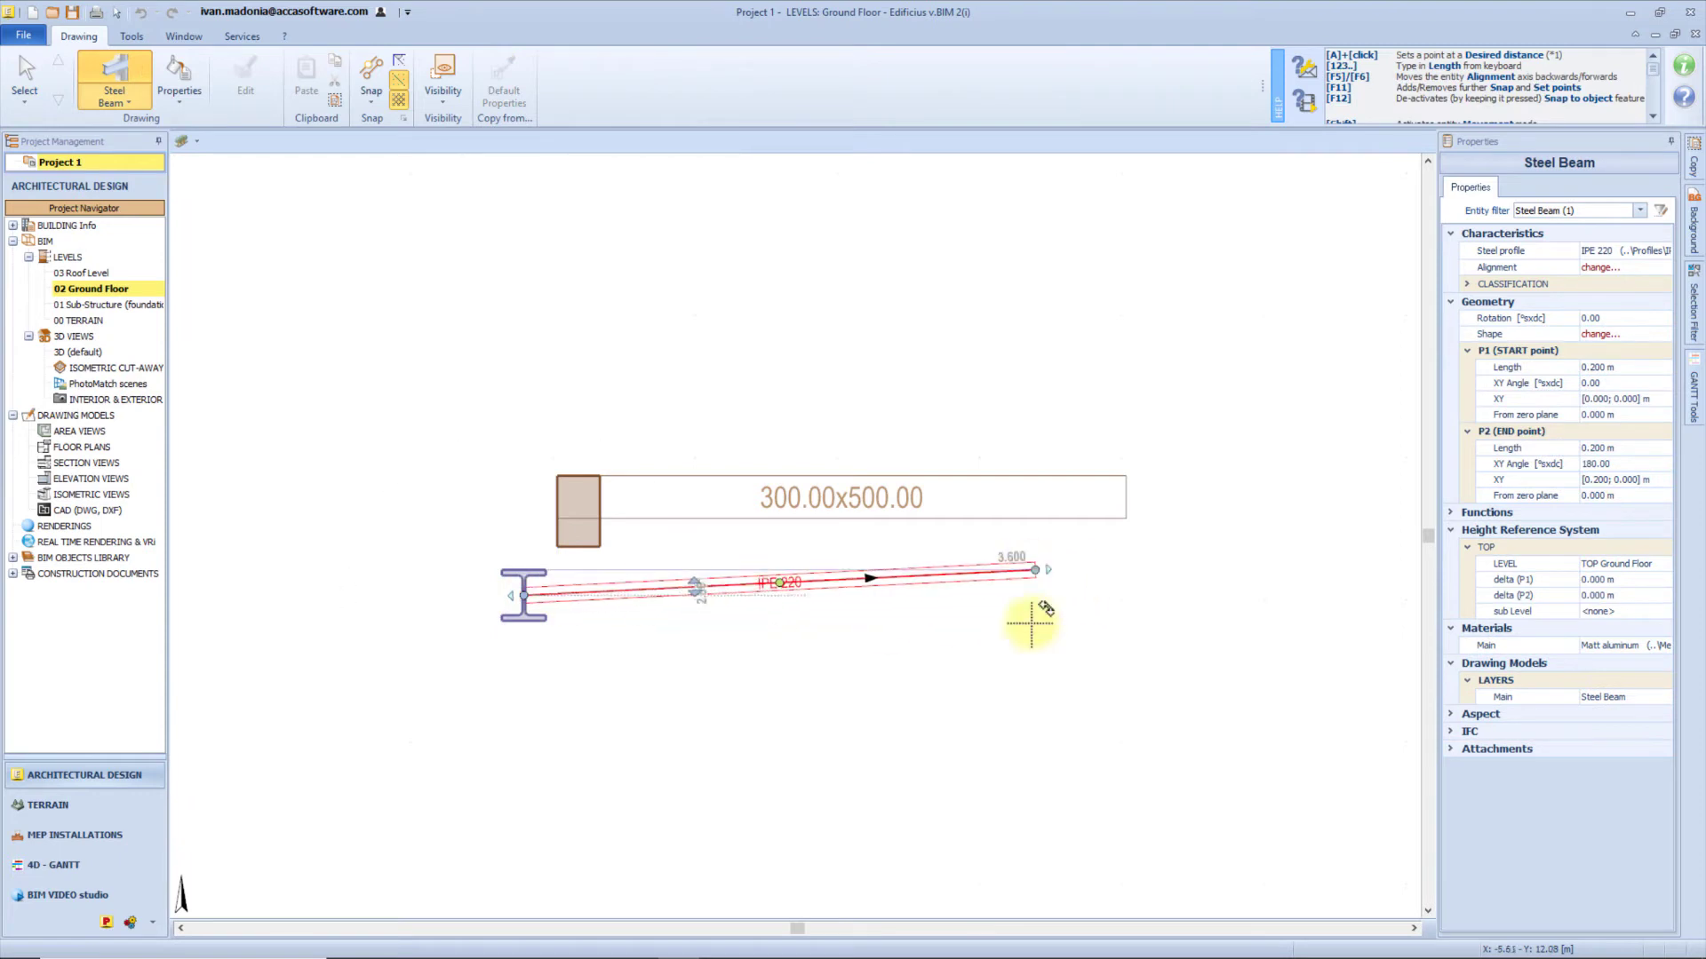
click(1028, 597)
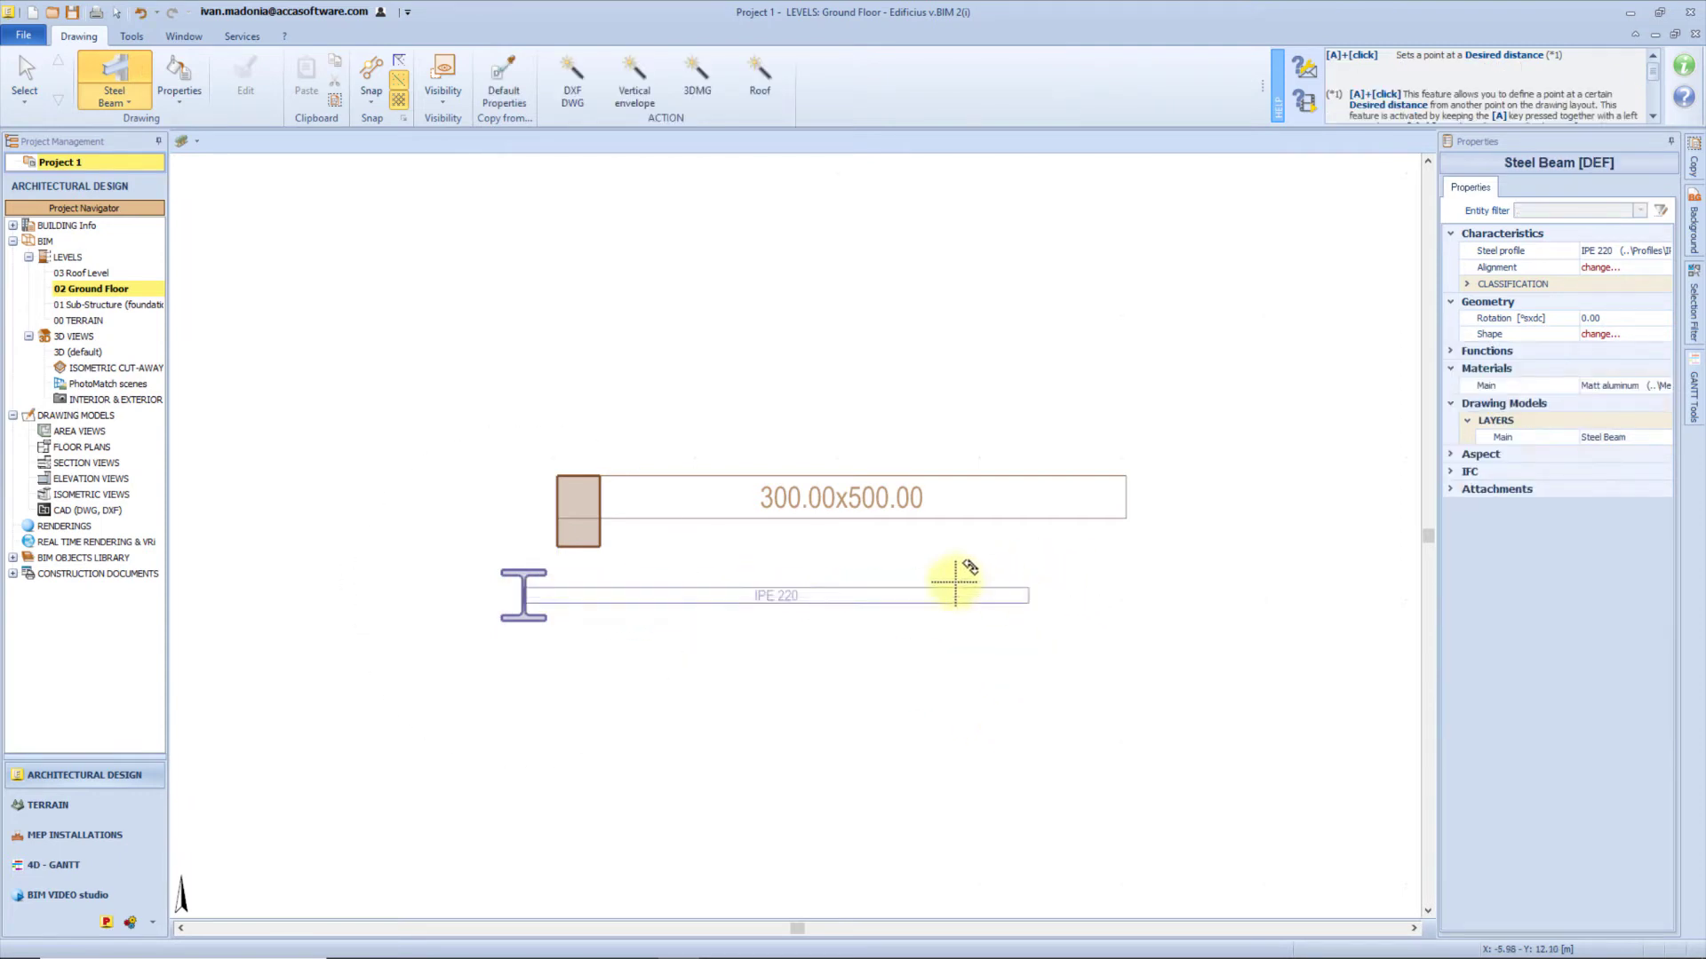
In the 3D view, change the steel beam's alignment to the centre point of its section.
double_click(80, 351)
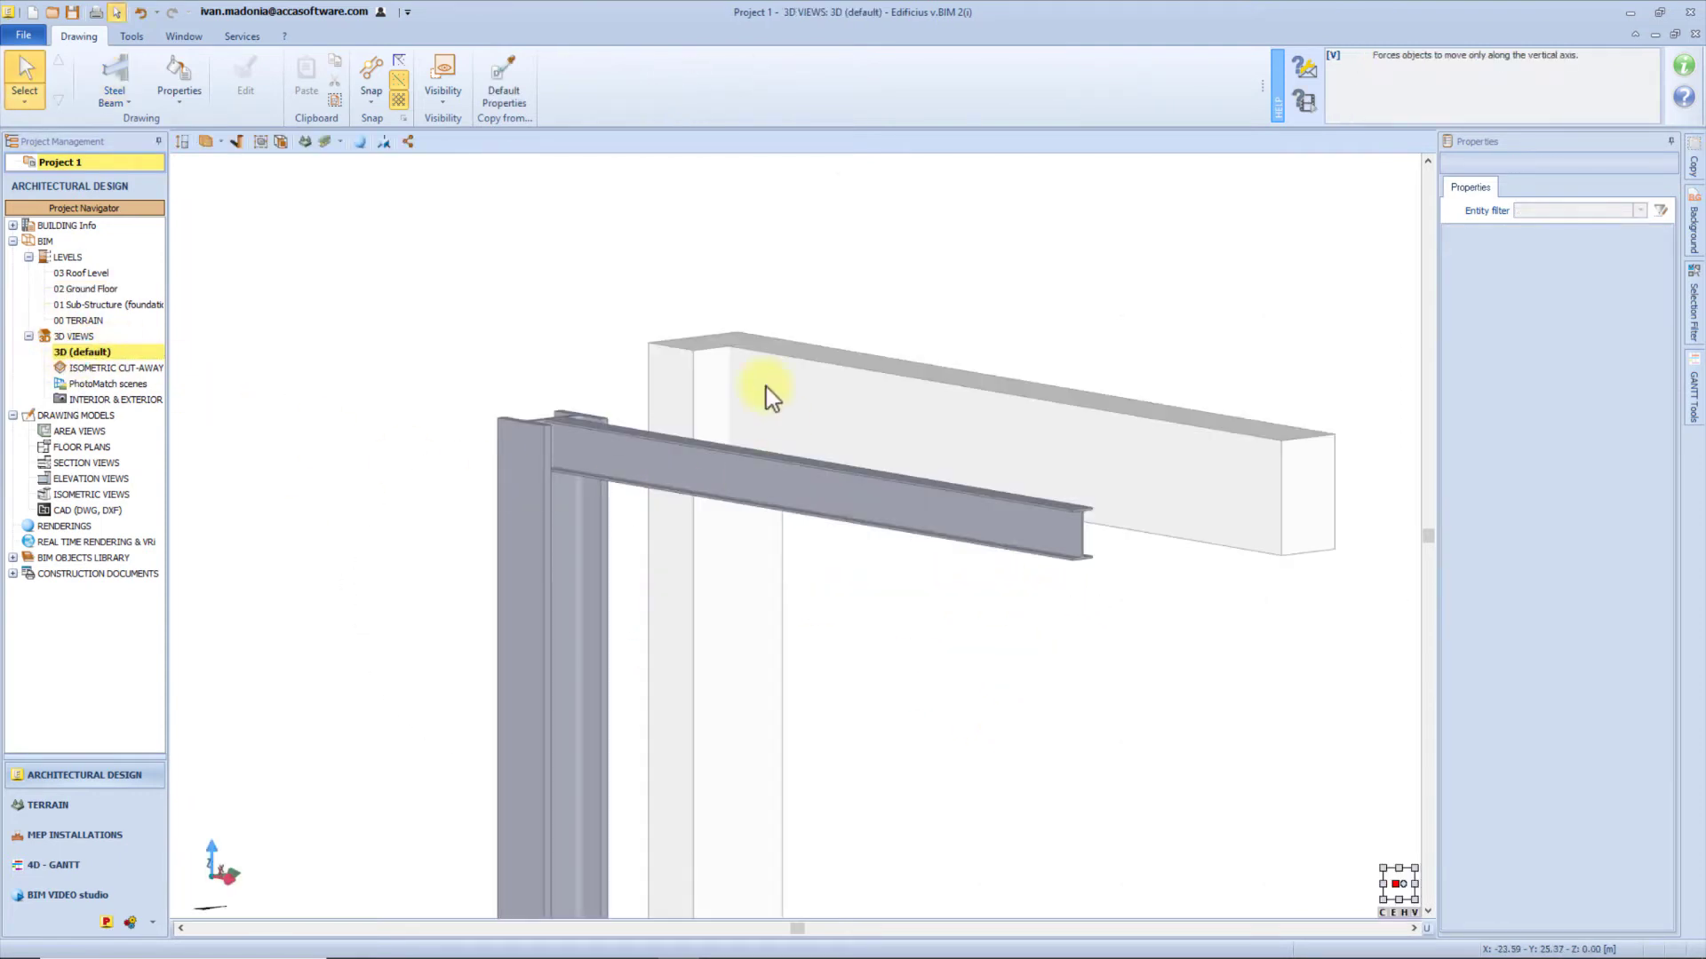
click(596, 434)
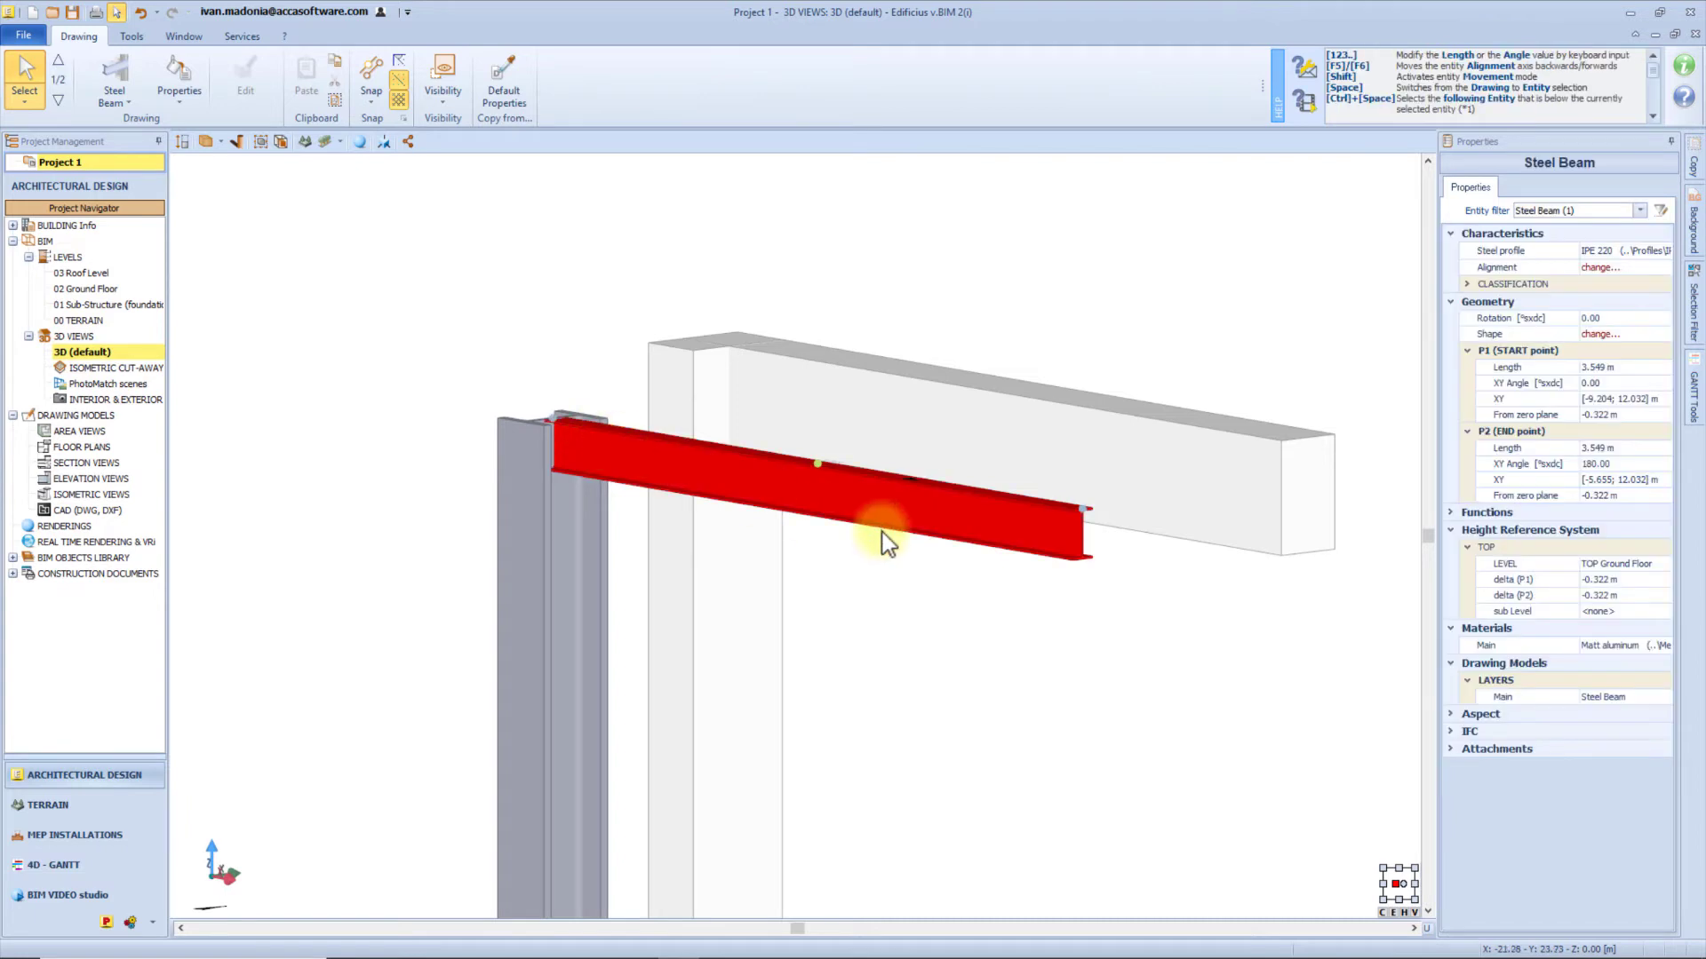
click(1563, 268)
click(1664, 267)
click(1602, 348)
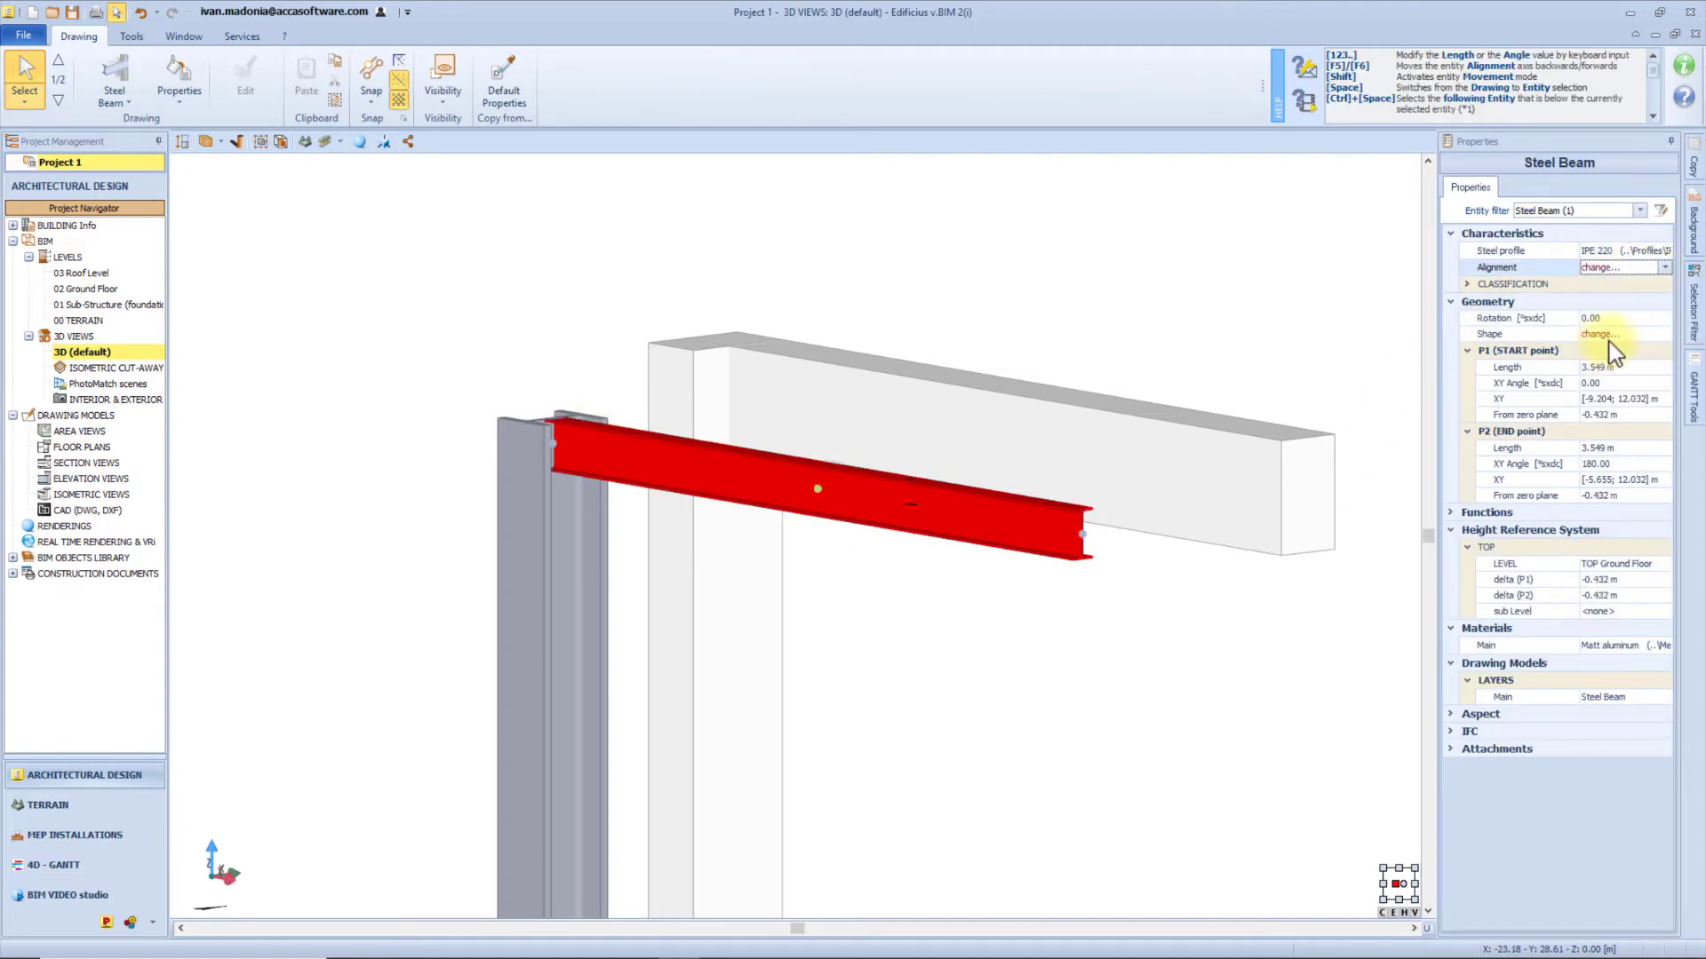
Try rotating the steel beam about its axis and reset its rotation to 0.
click(1646, 317)
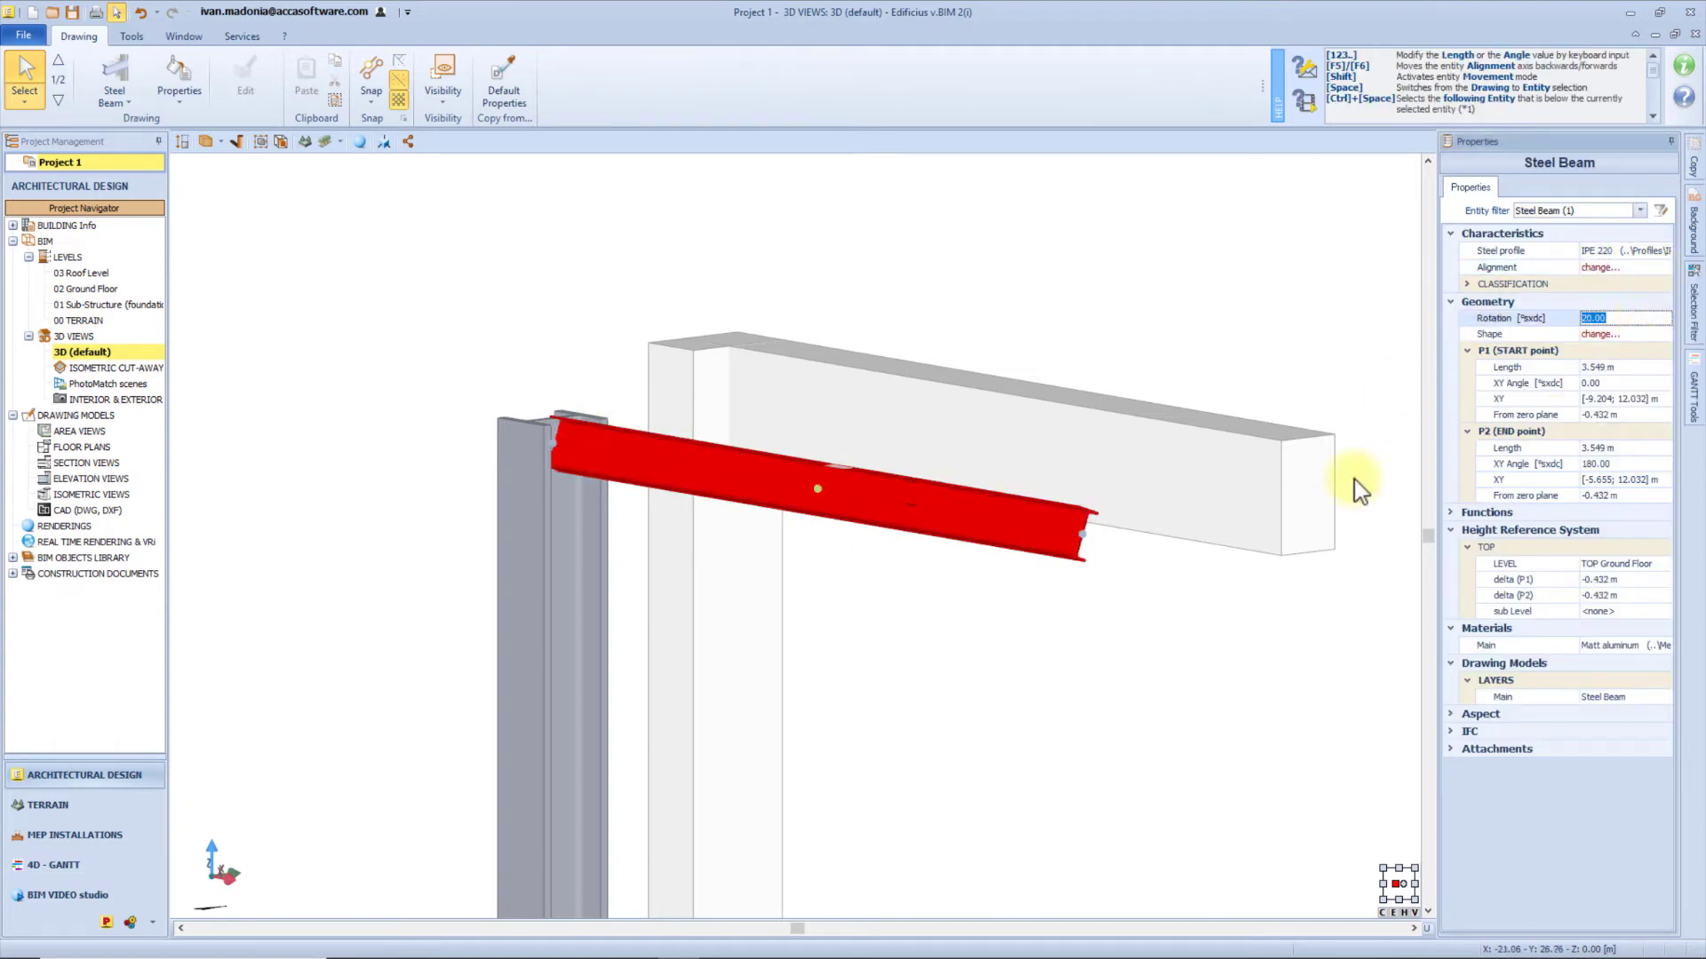
scroll(1025, 539, up, 3)
middle_drag(1025, 539, 1053, 531)
drag(1620, 318, 1496, 322)
text(0)
key(Return)
Change the steel beam's shape to the profile laid on its side and raise it flush with the column's top.
click(1596, 334)
click(1659, 334)
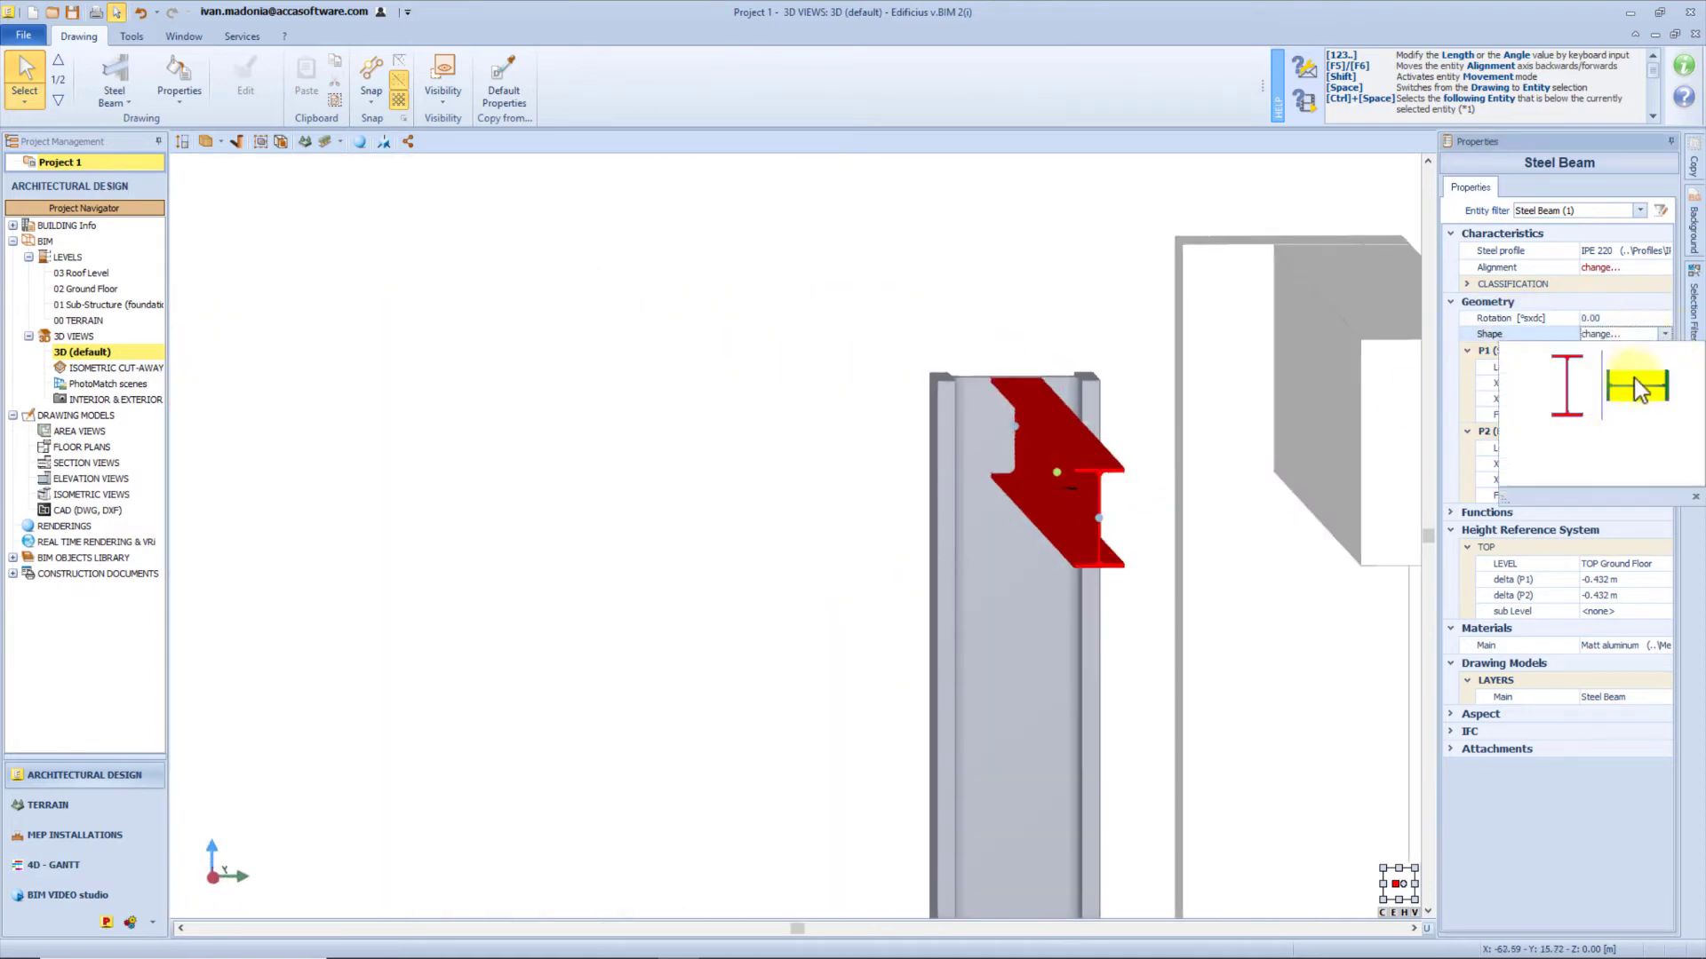
click(1637, 395)
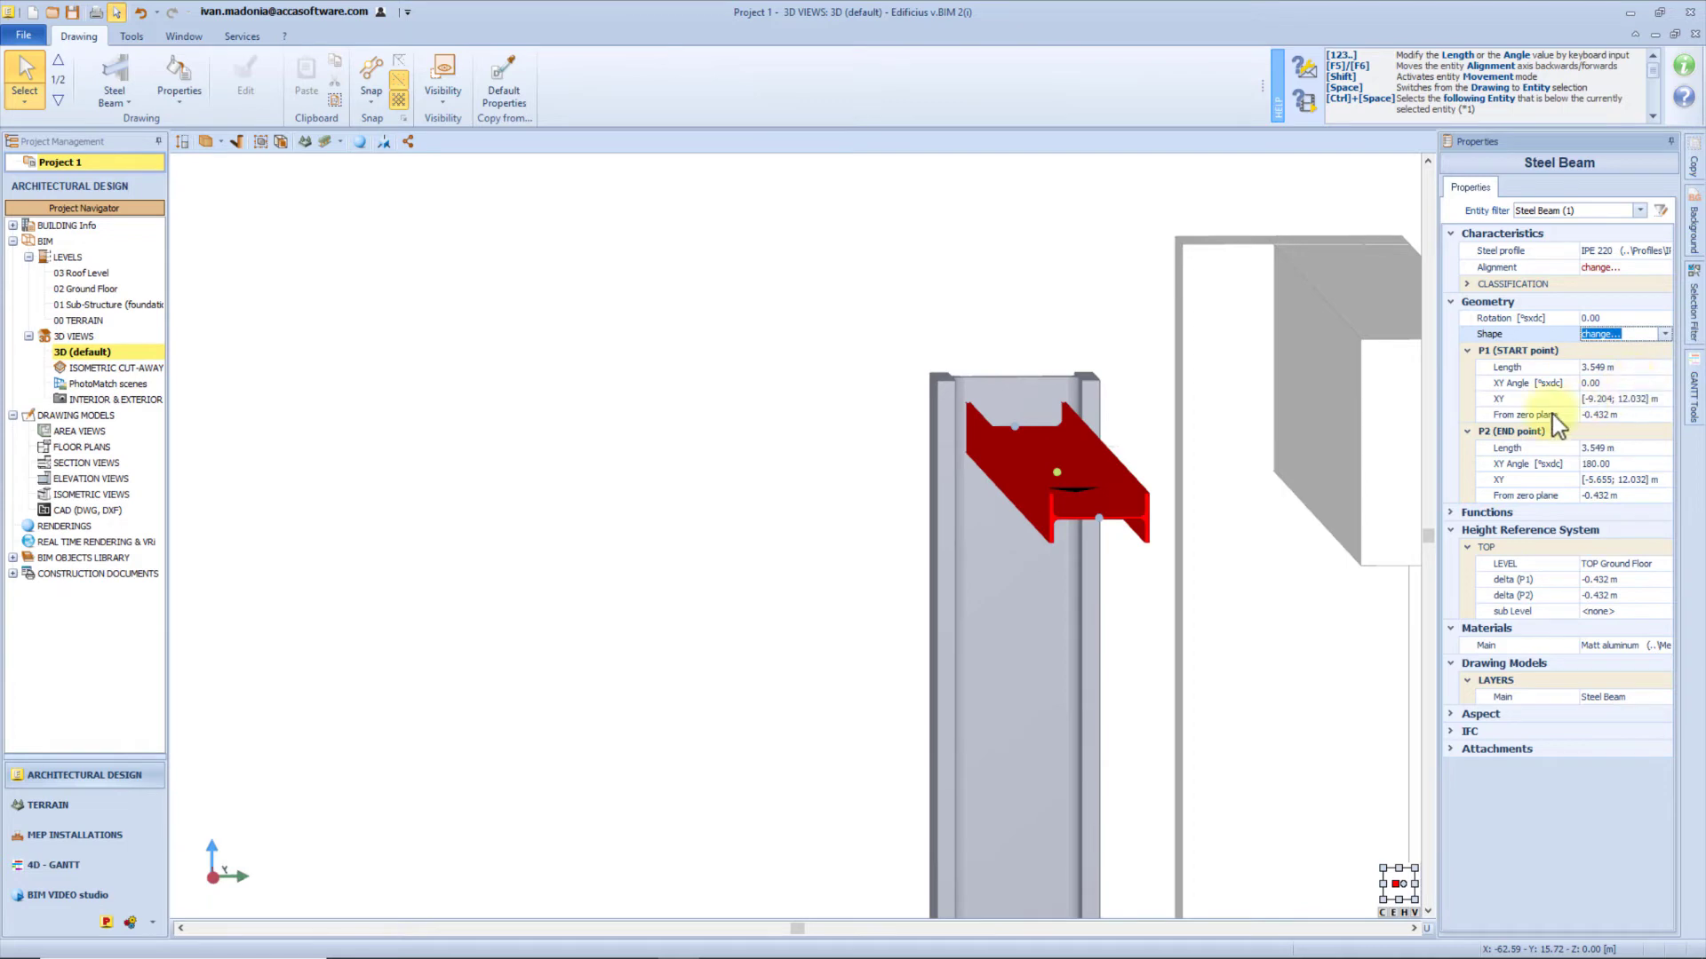
drag(1085, 478, 1079, 464)
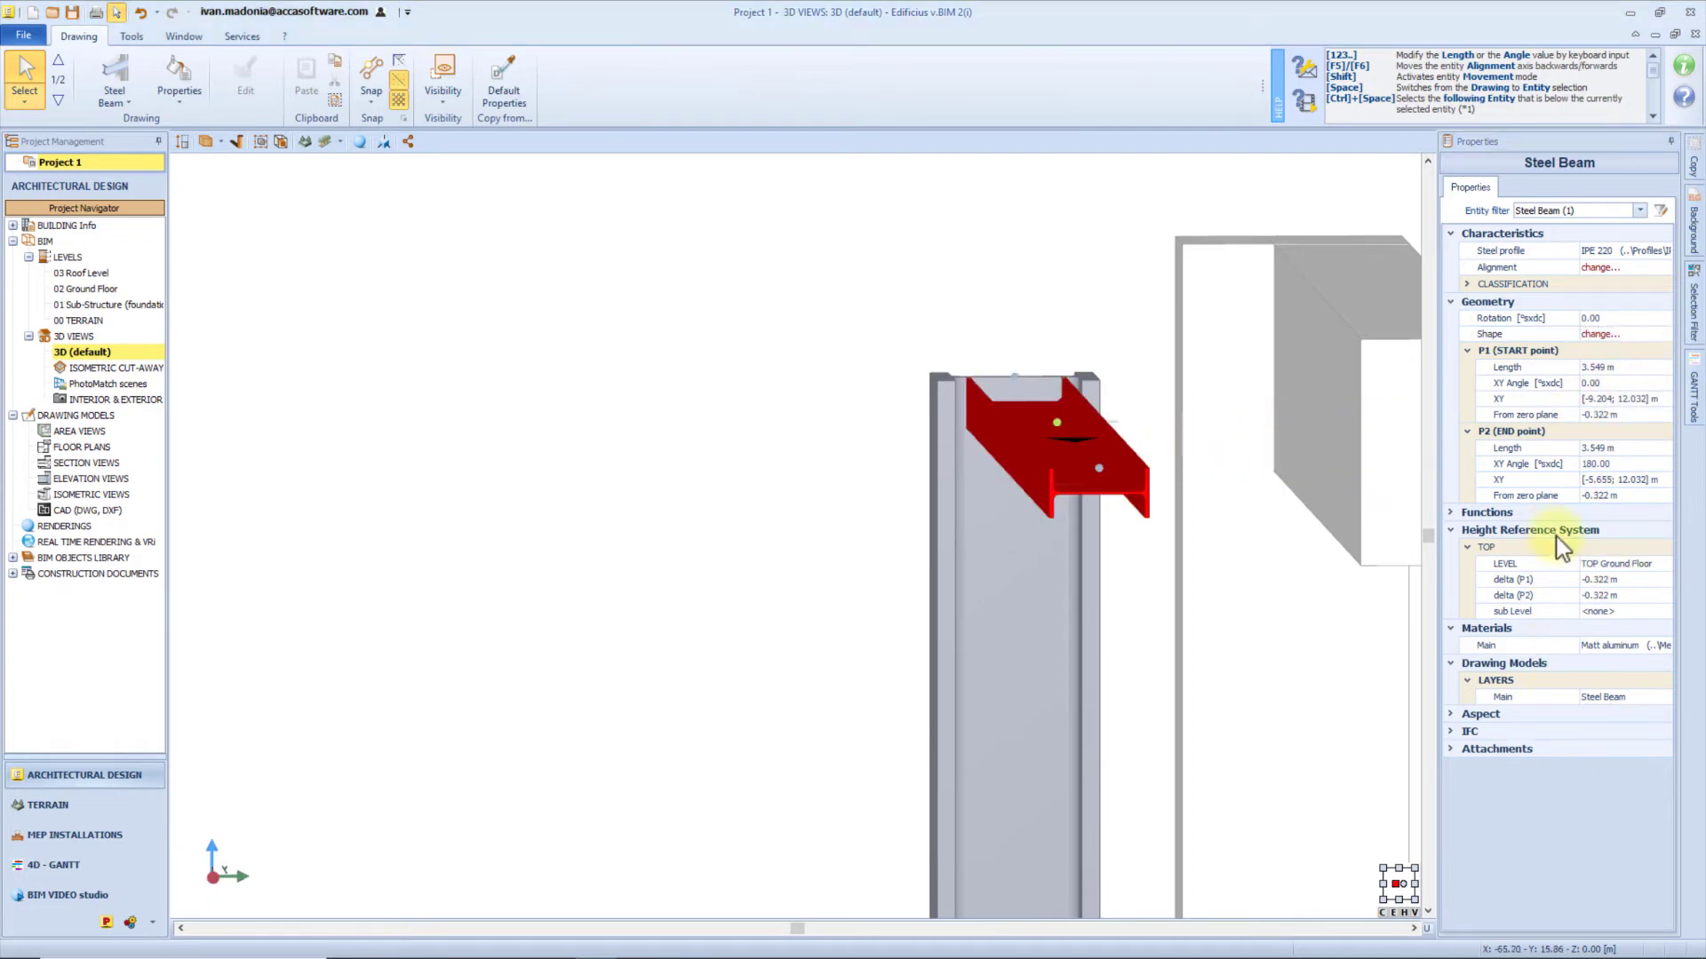
Delete all the columns and beams from the Ground Floor level.
key(Escape)
double_click(108, 291)
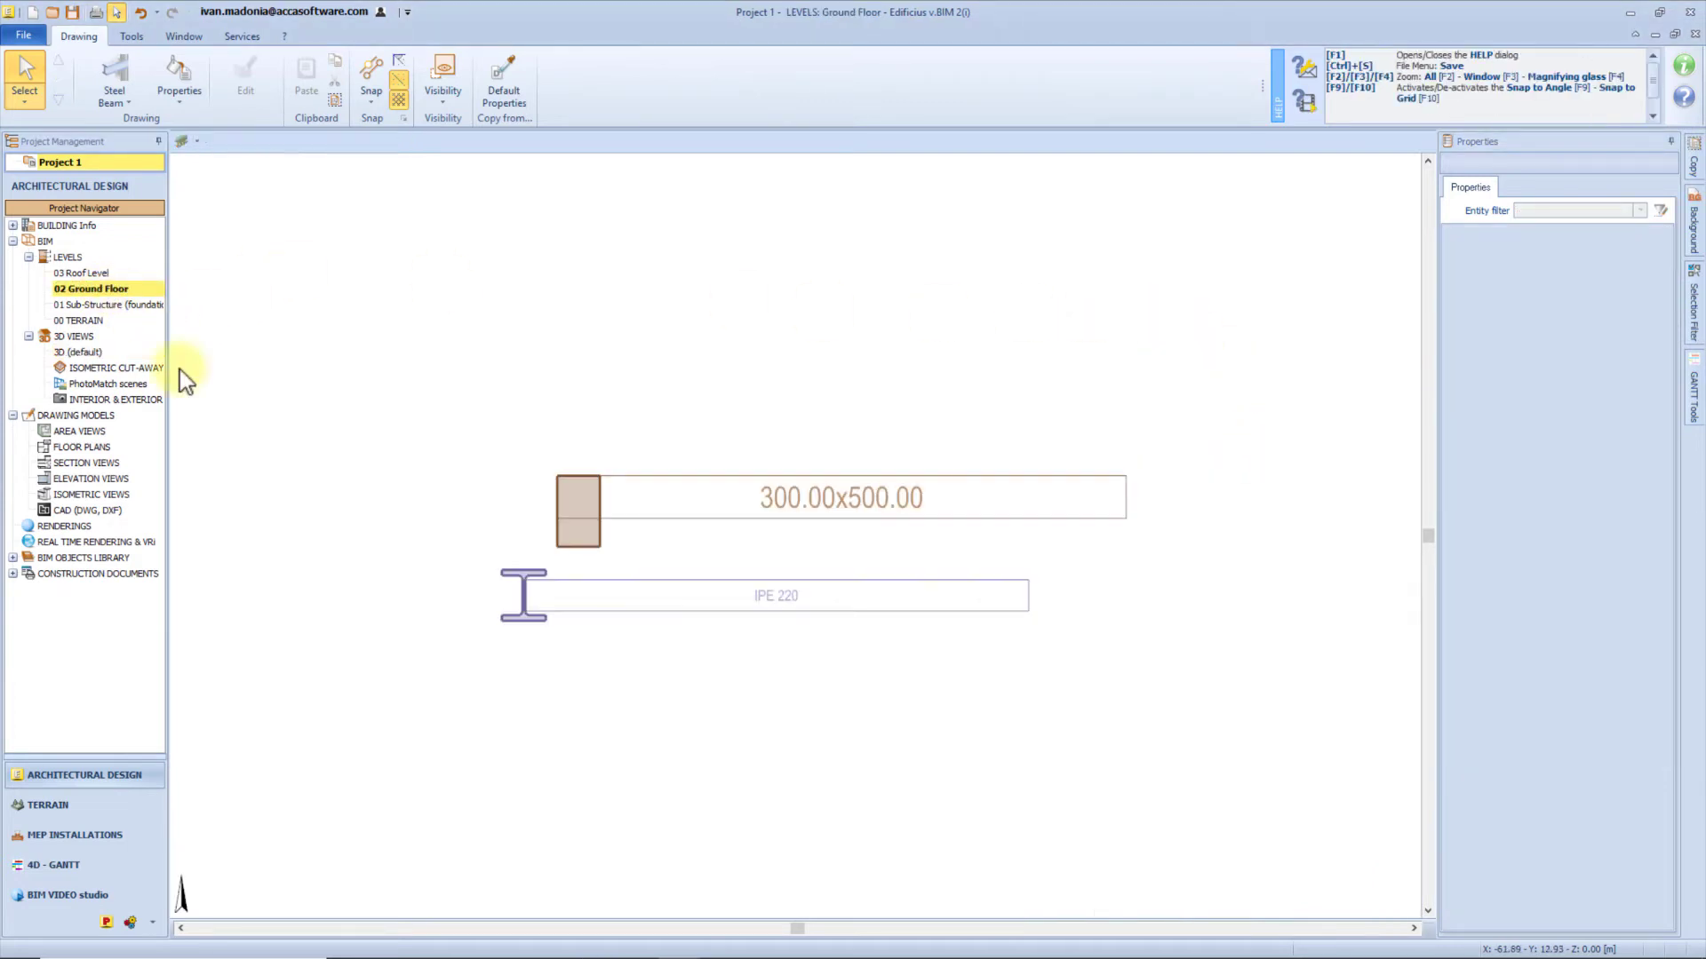
drag(1269, 711, 386, 408)
key(Delete)
Draw a horizontal custom beam 4 m long on the empty Ground Floor plan.
click(117, 96)
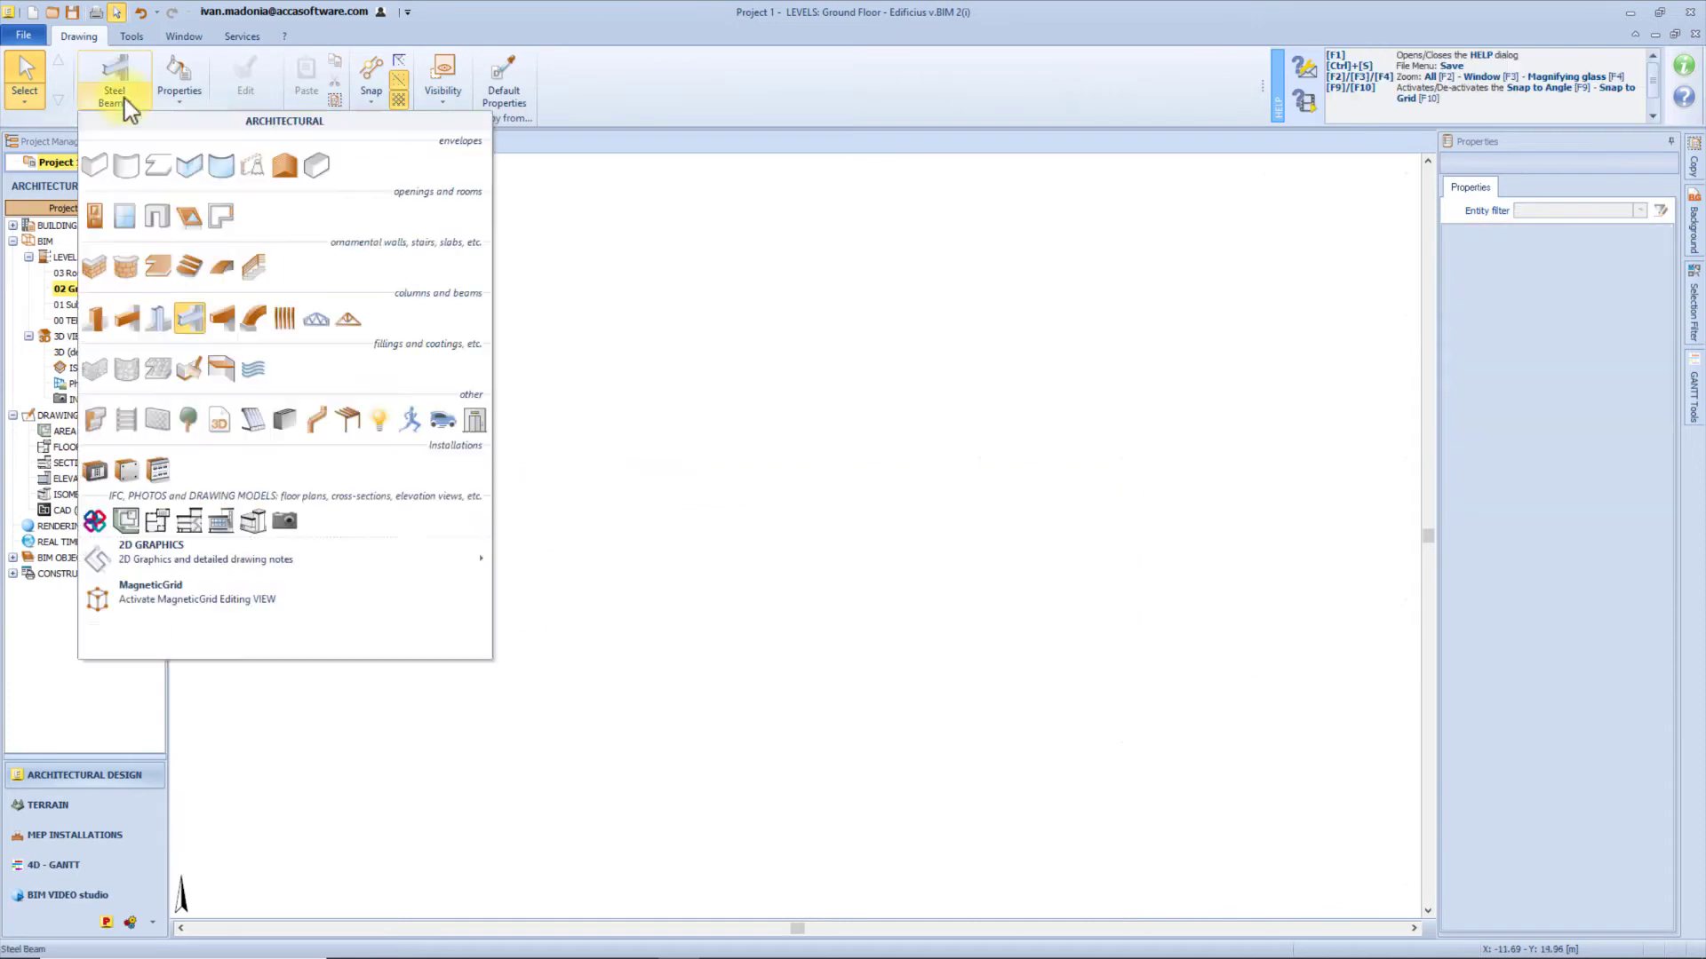
click(222, 319)
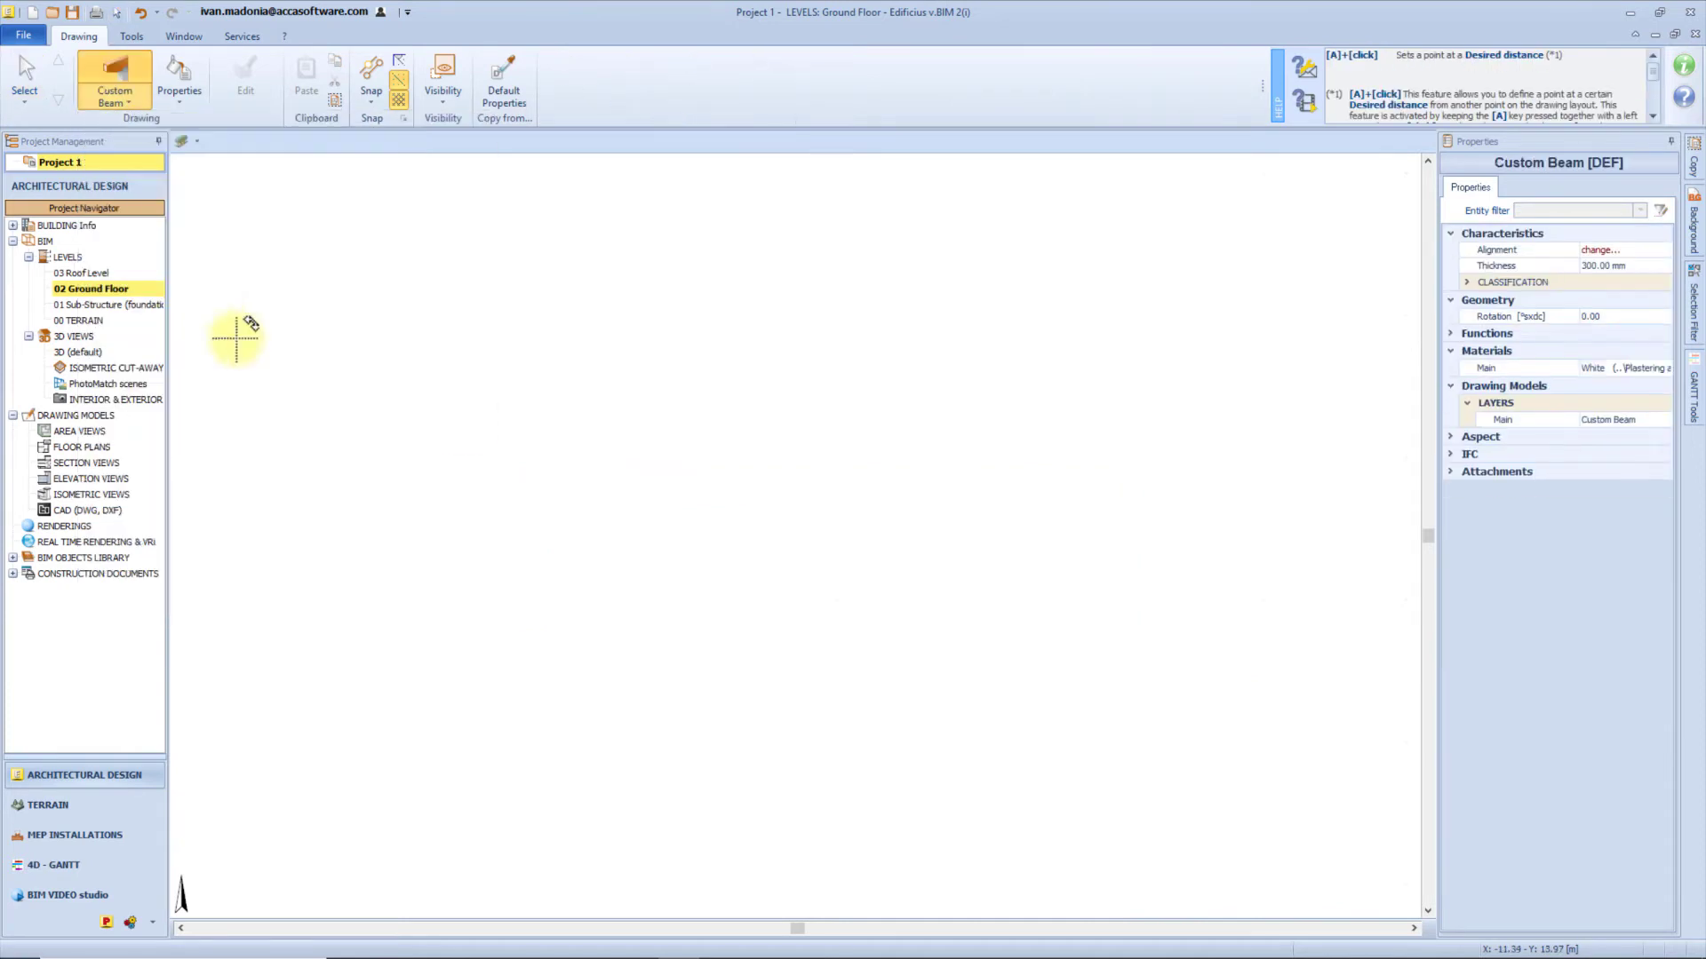
click(460, 519)
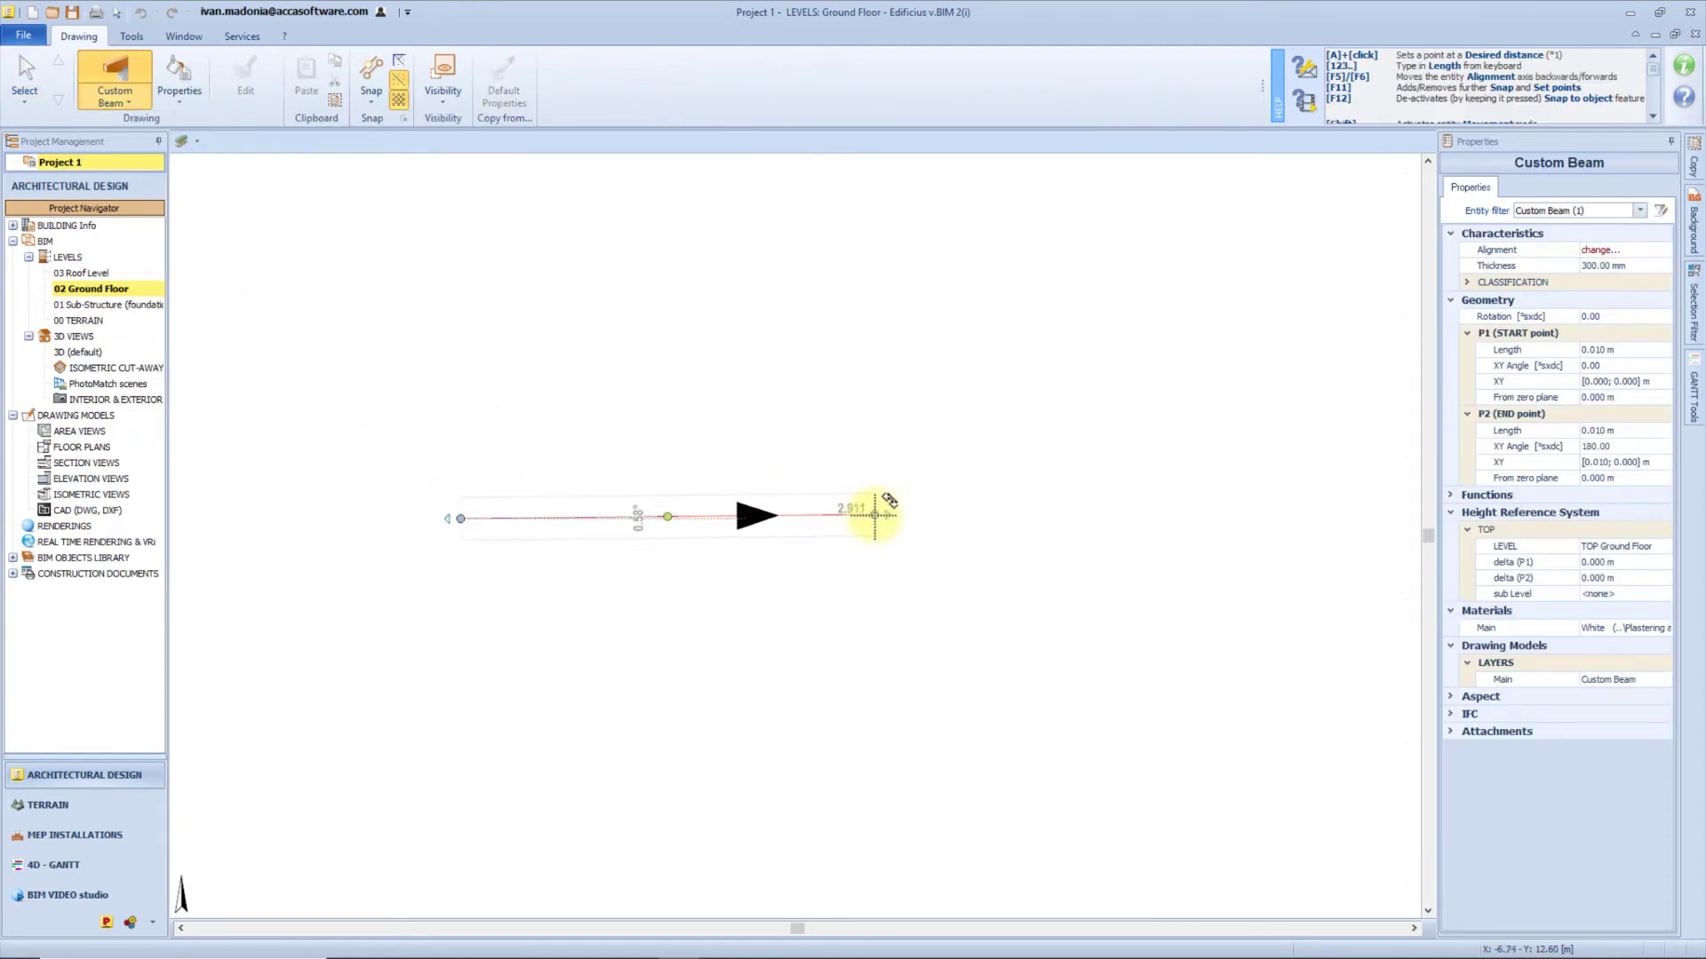
click(938, 519)
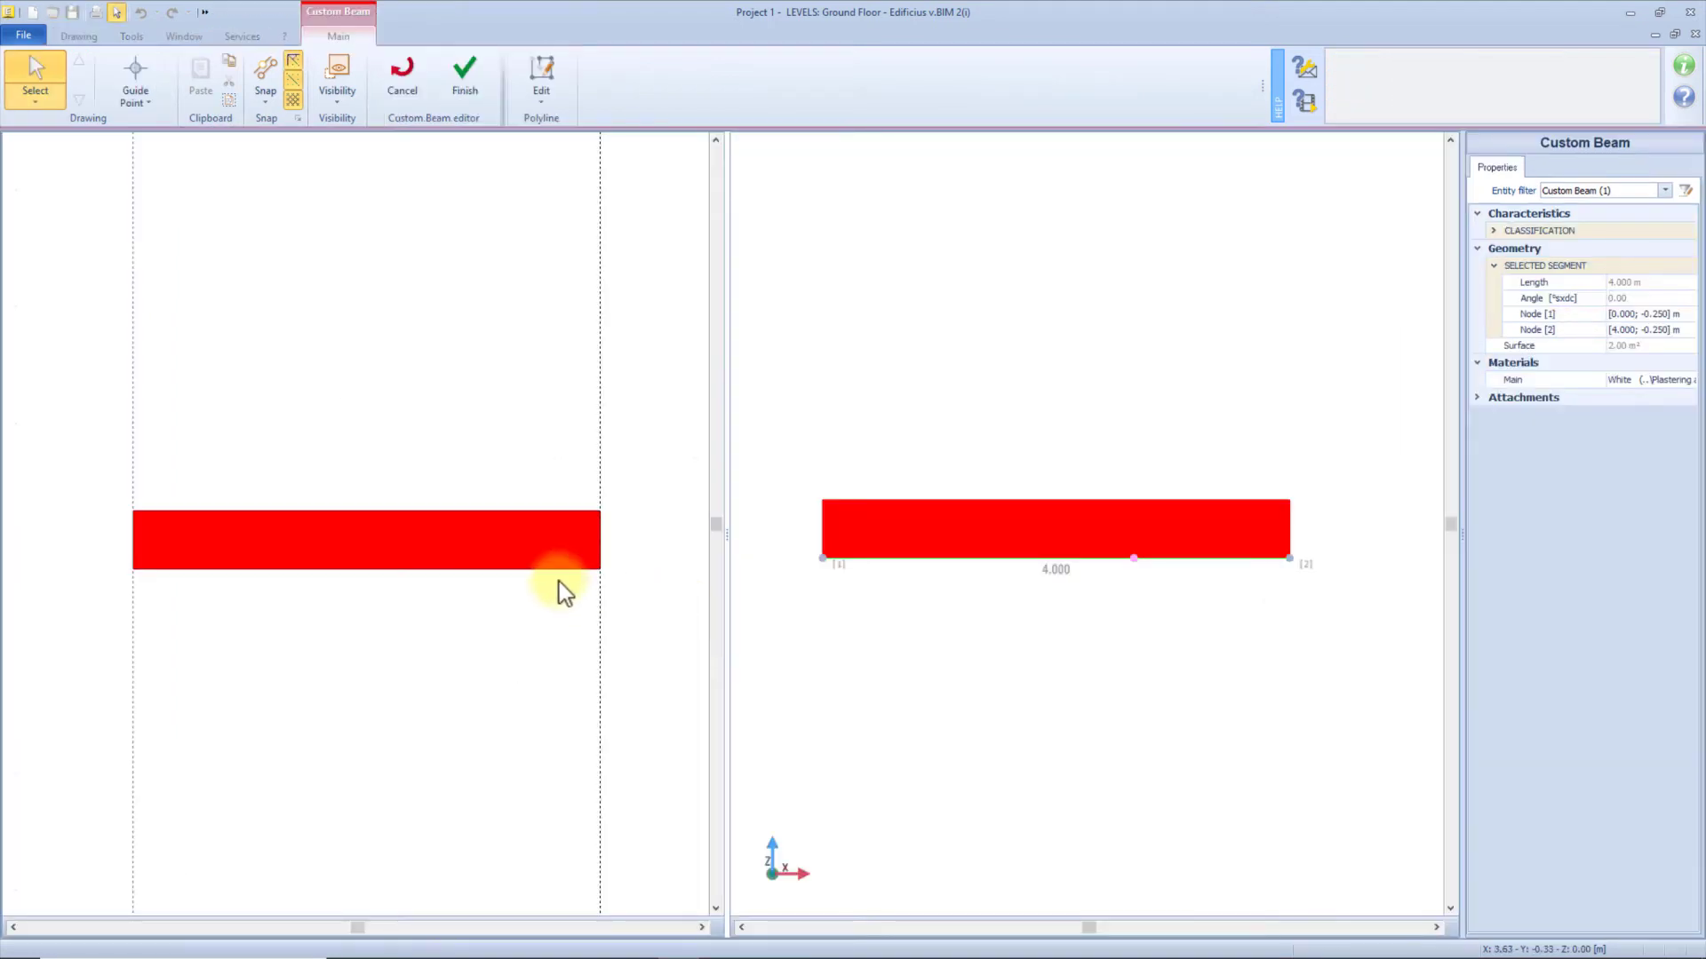
Shorten the lower edge of the custom beam's profile to 3.5 m, giving the beam a slanted end.
click(558, 577)
click(602, 542)
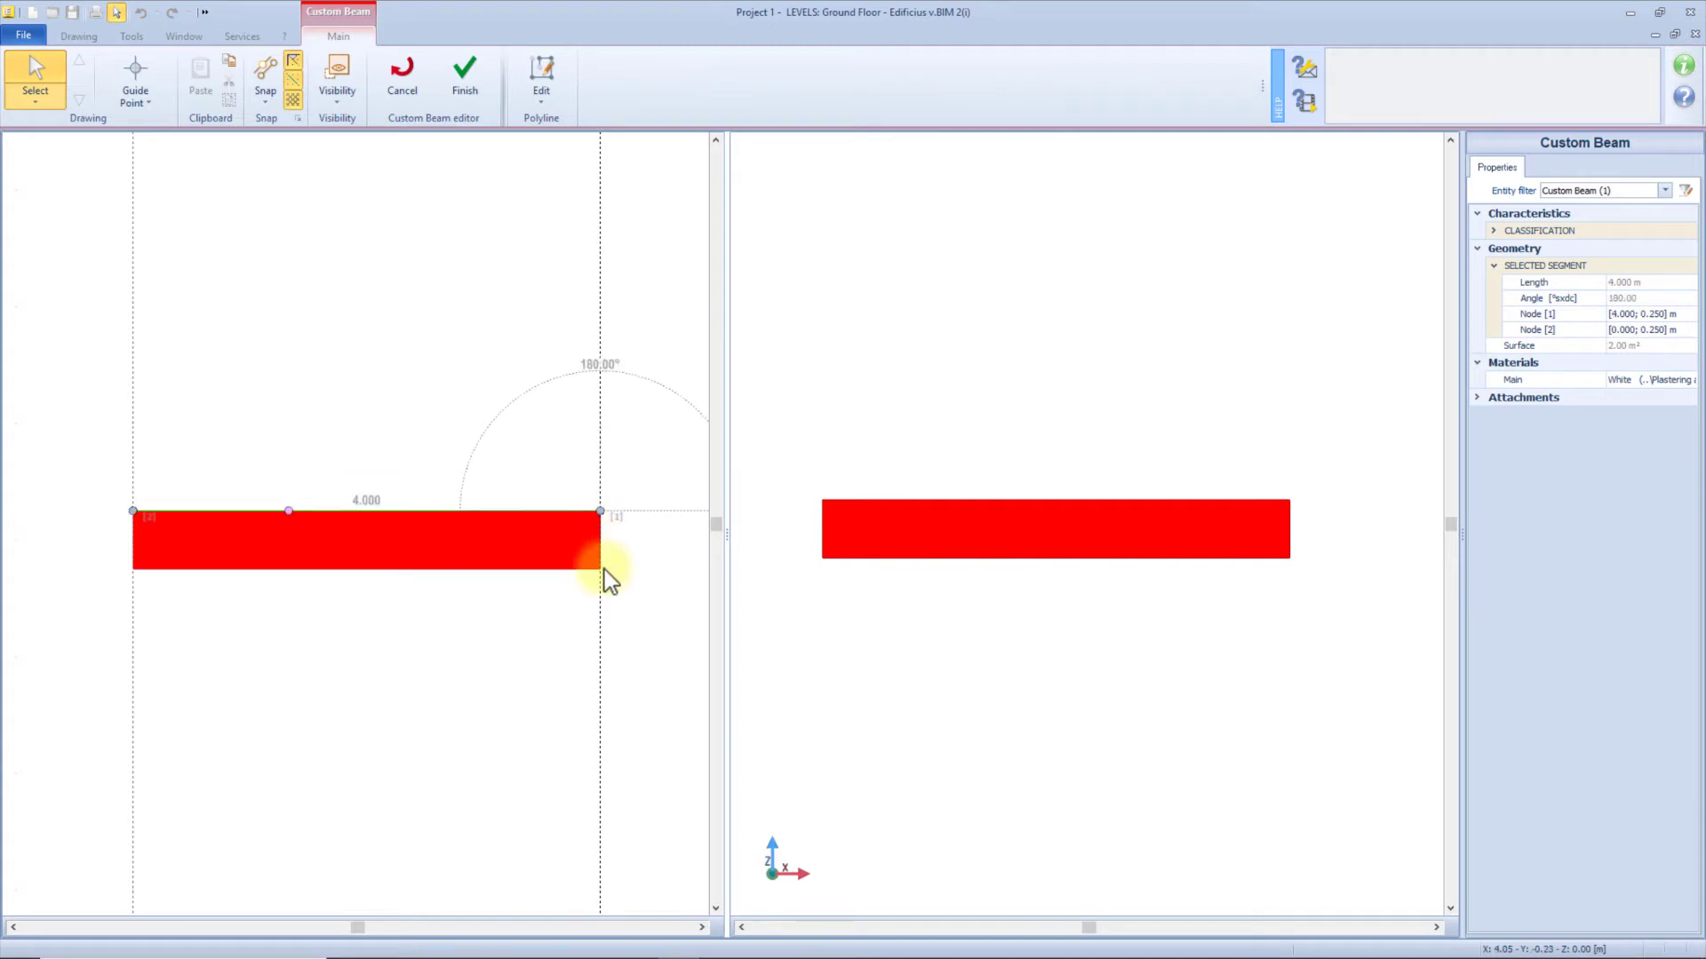
click(601, 570)
click(582, 569)
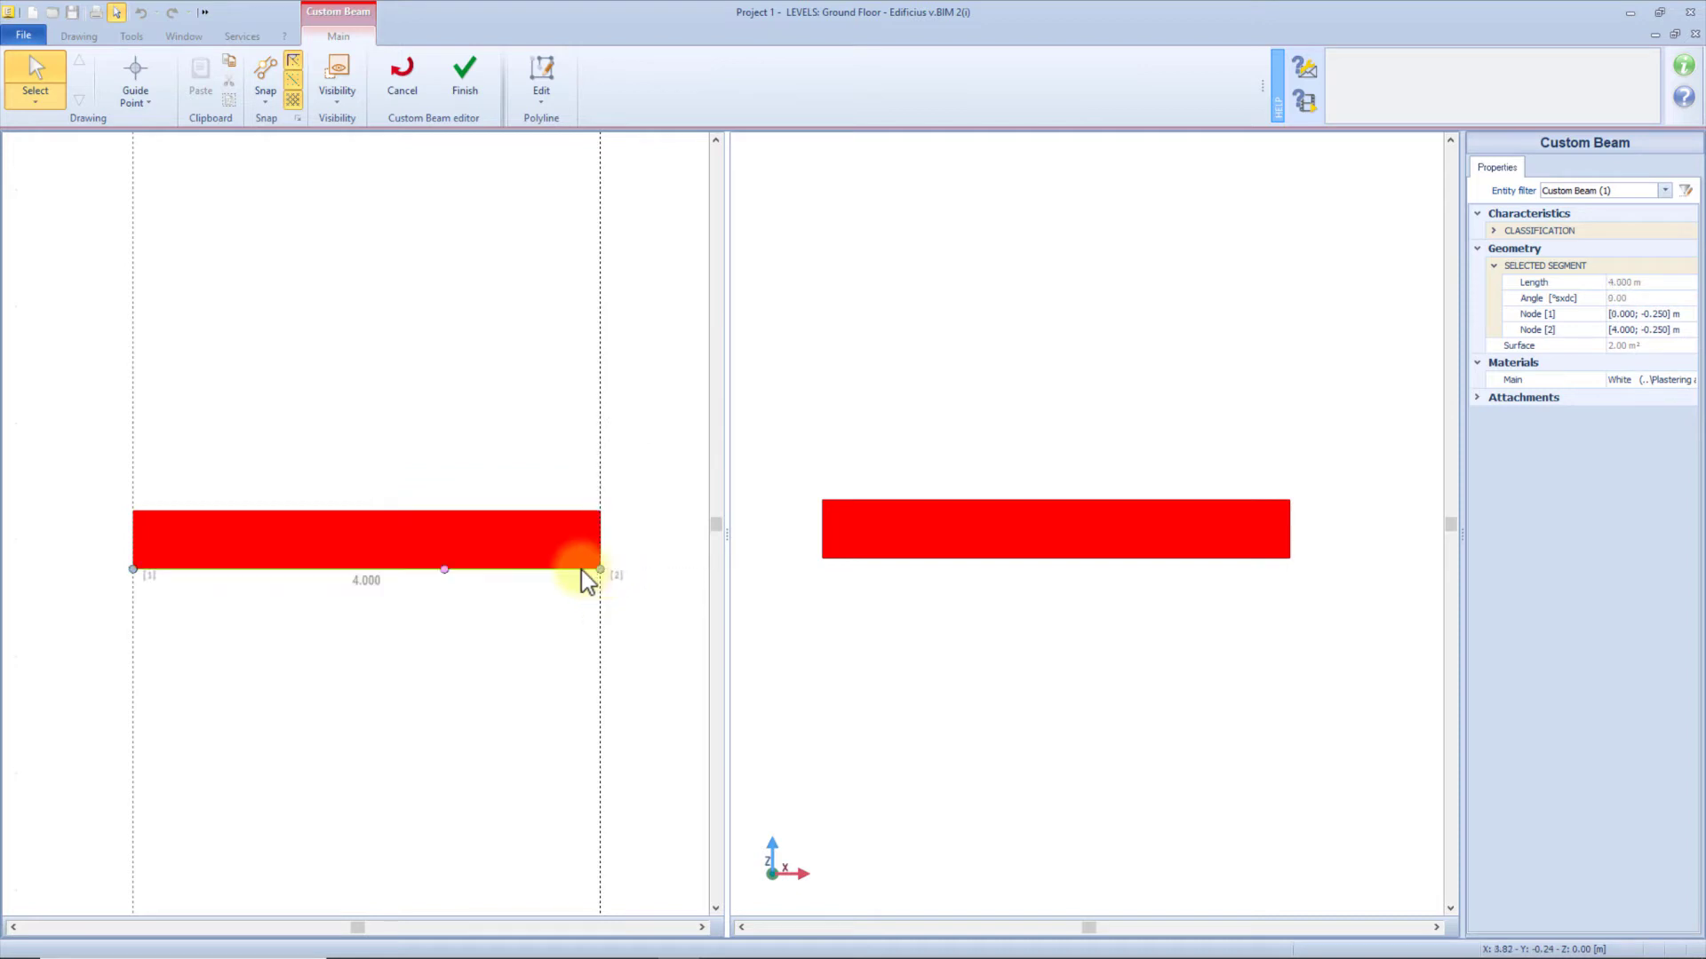
key(Return)
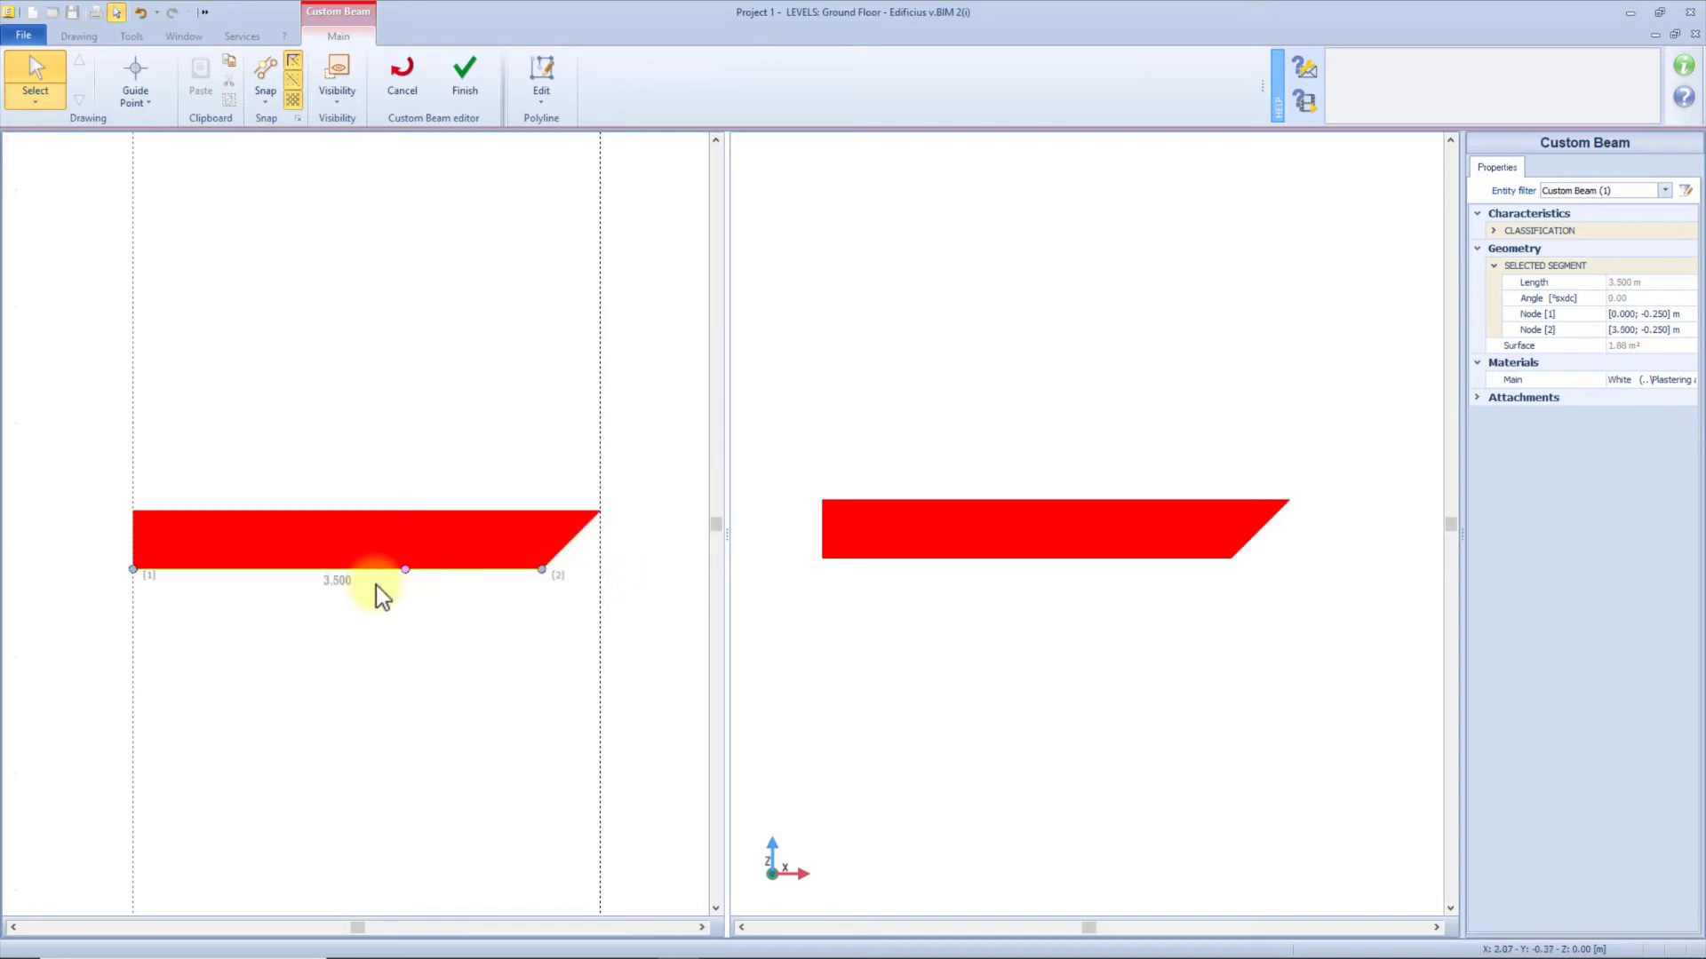
Add nodes to the slanted end at about [3.500; -0.200] m and [3.912; 0.170] m, forming a small step at each end.
scroll(558, 560, up, 3)
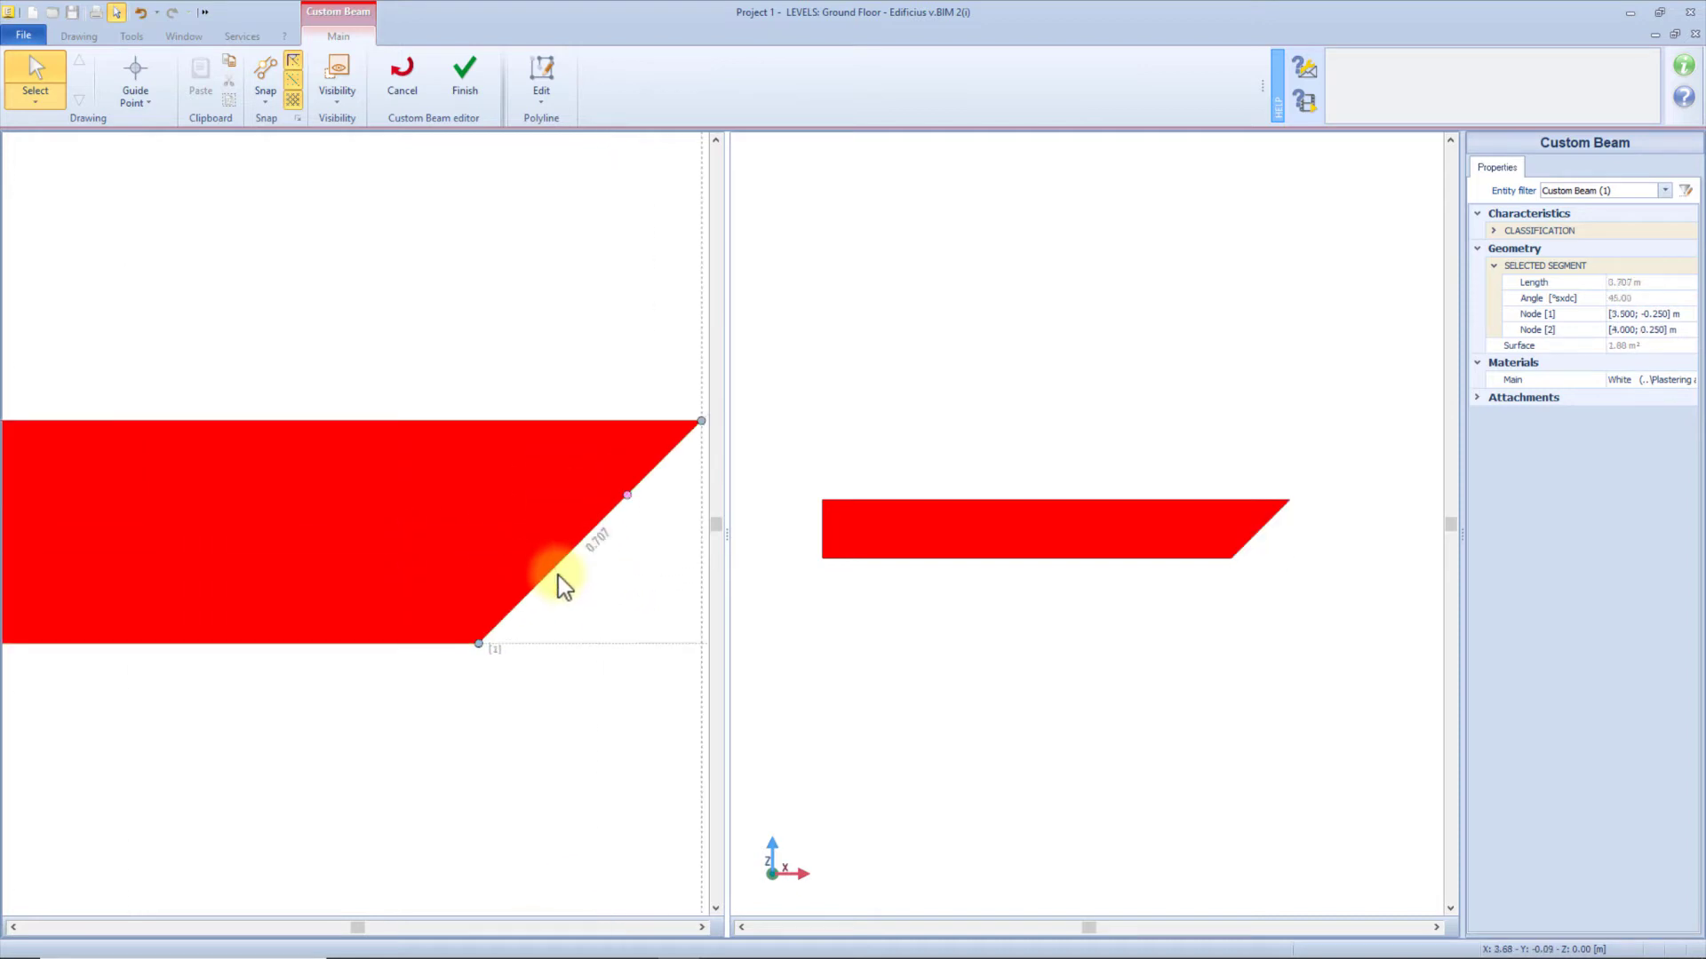
drag(627, 495, 479, 621)
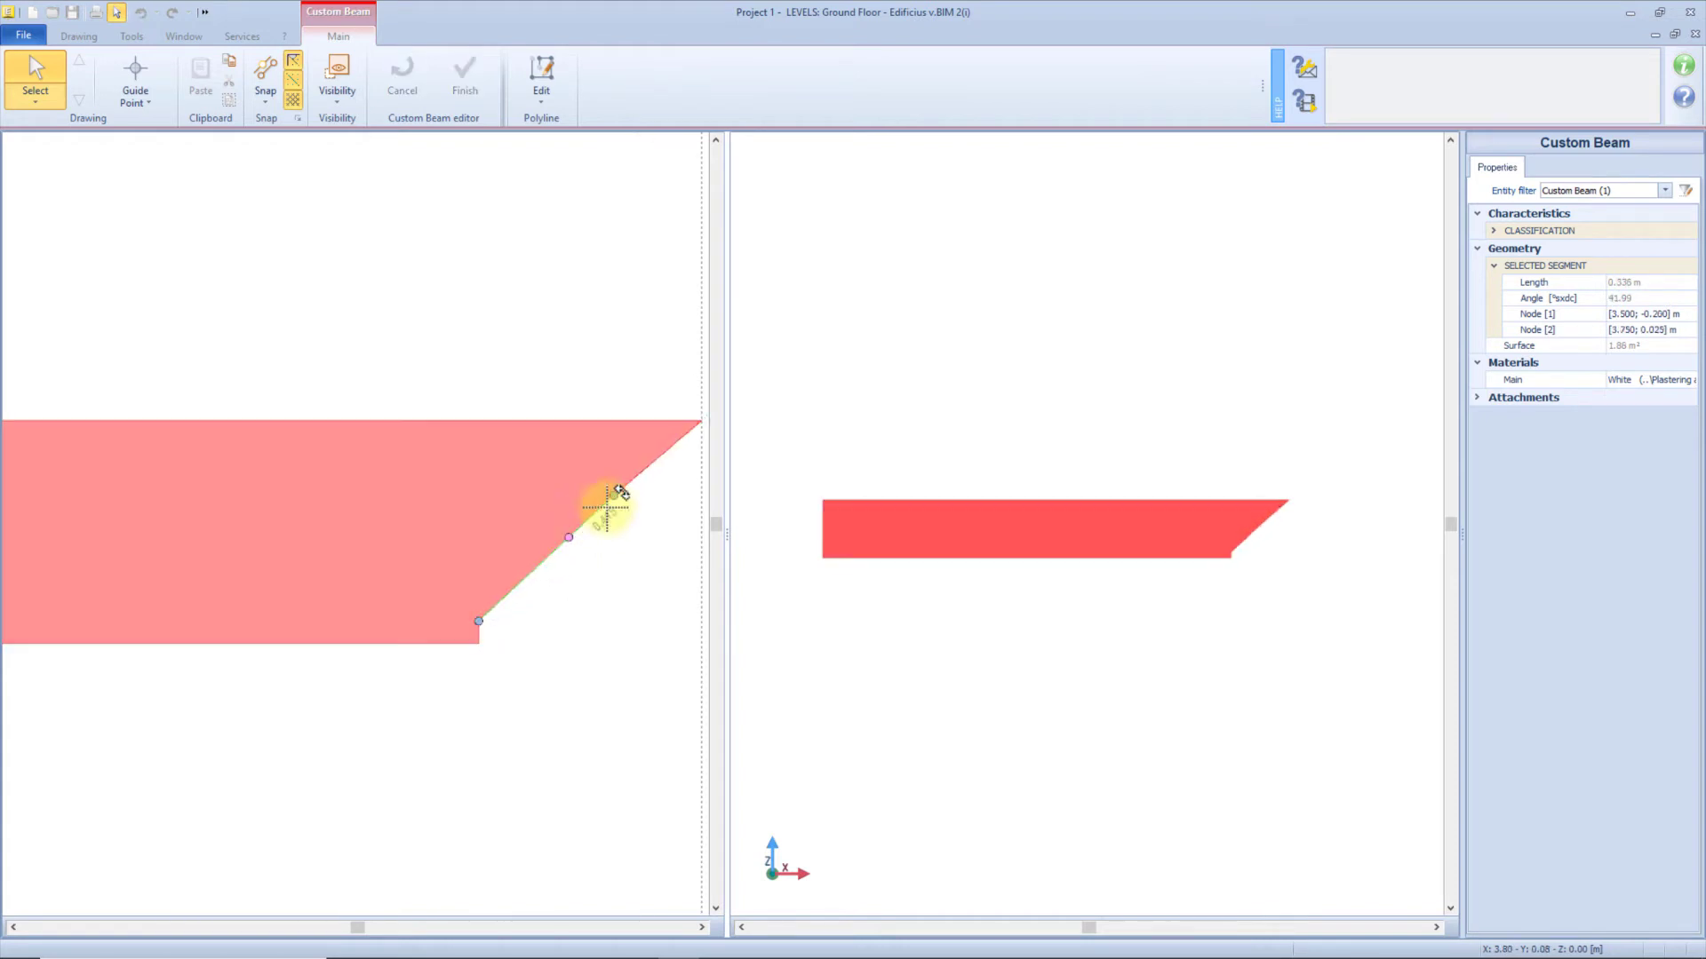
drag(701, 420, 677, 447)
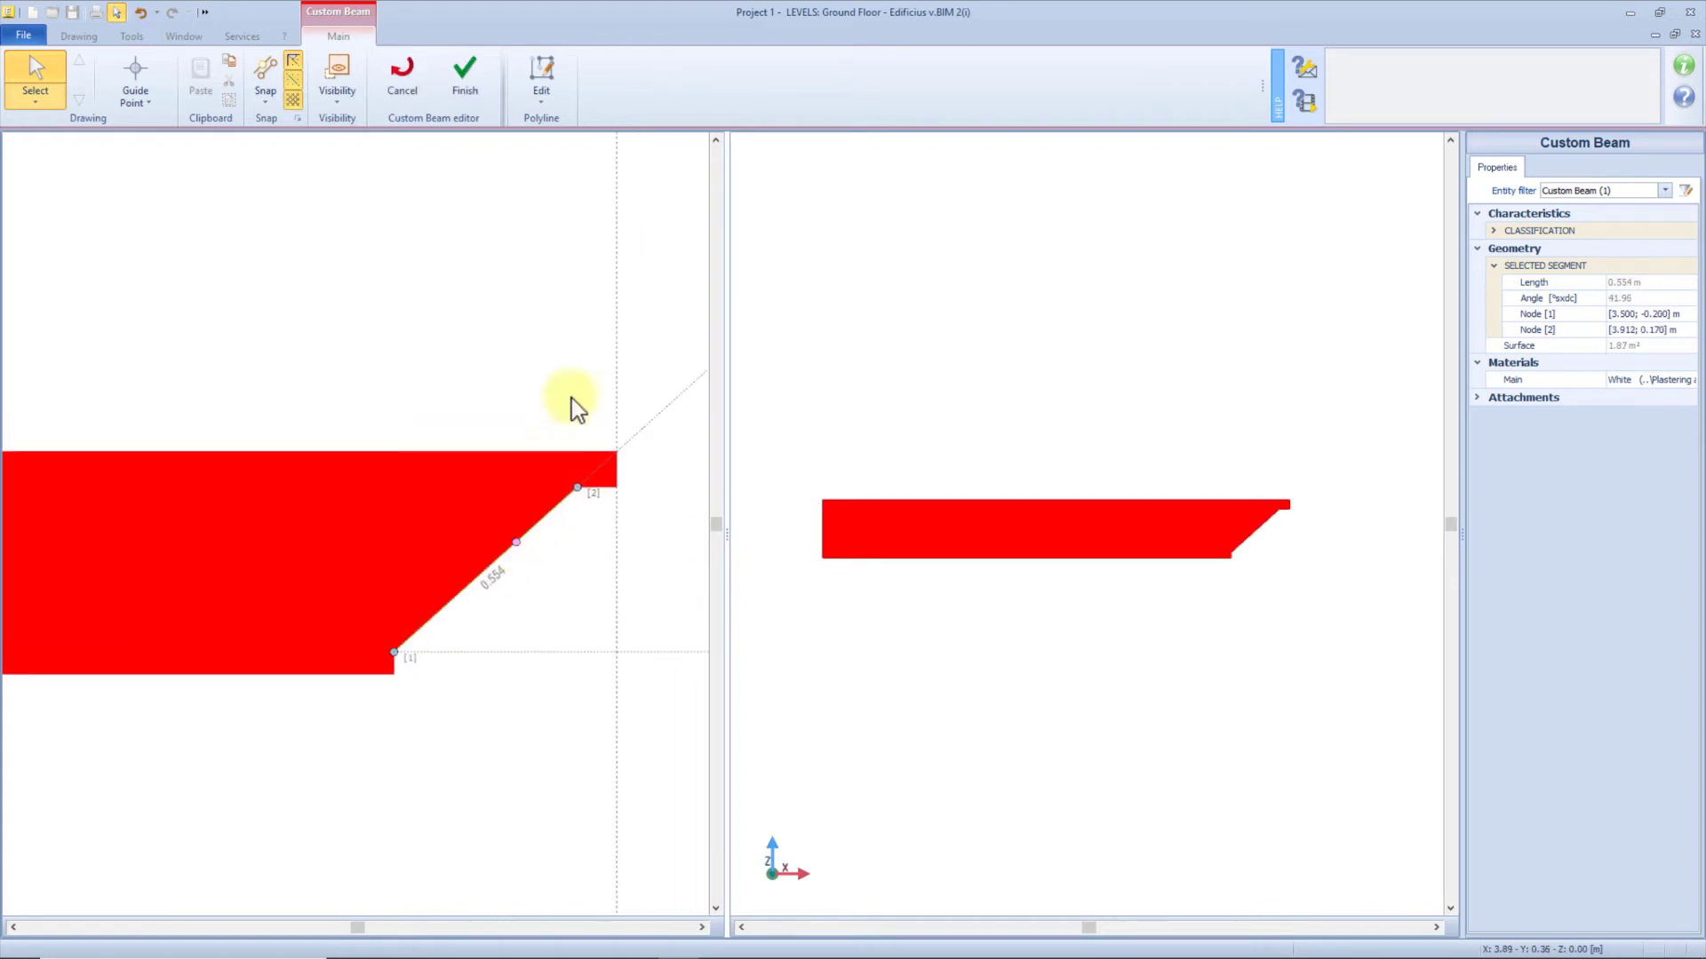
Convert the slanted segment between the two steps to an arc, bulge it outward and finish the custom beam.
right_click(535, 531)
click(597, 540)
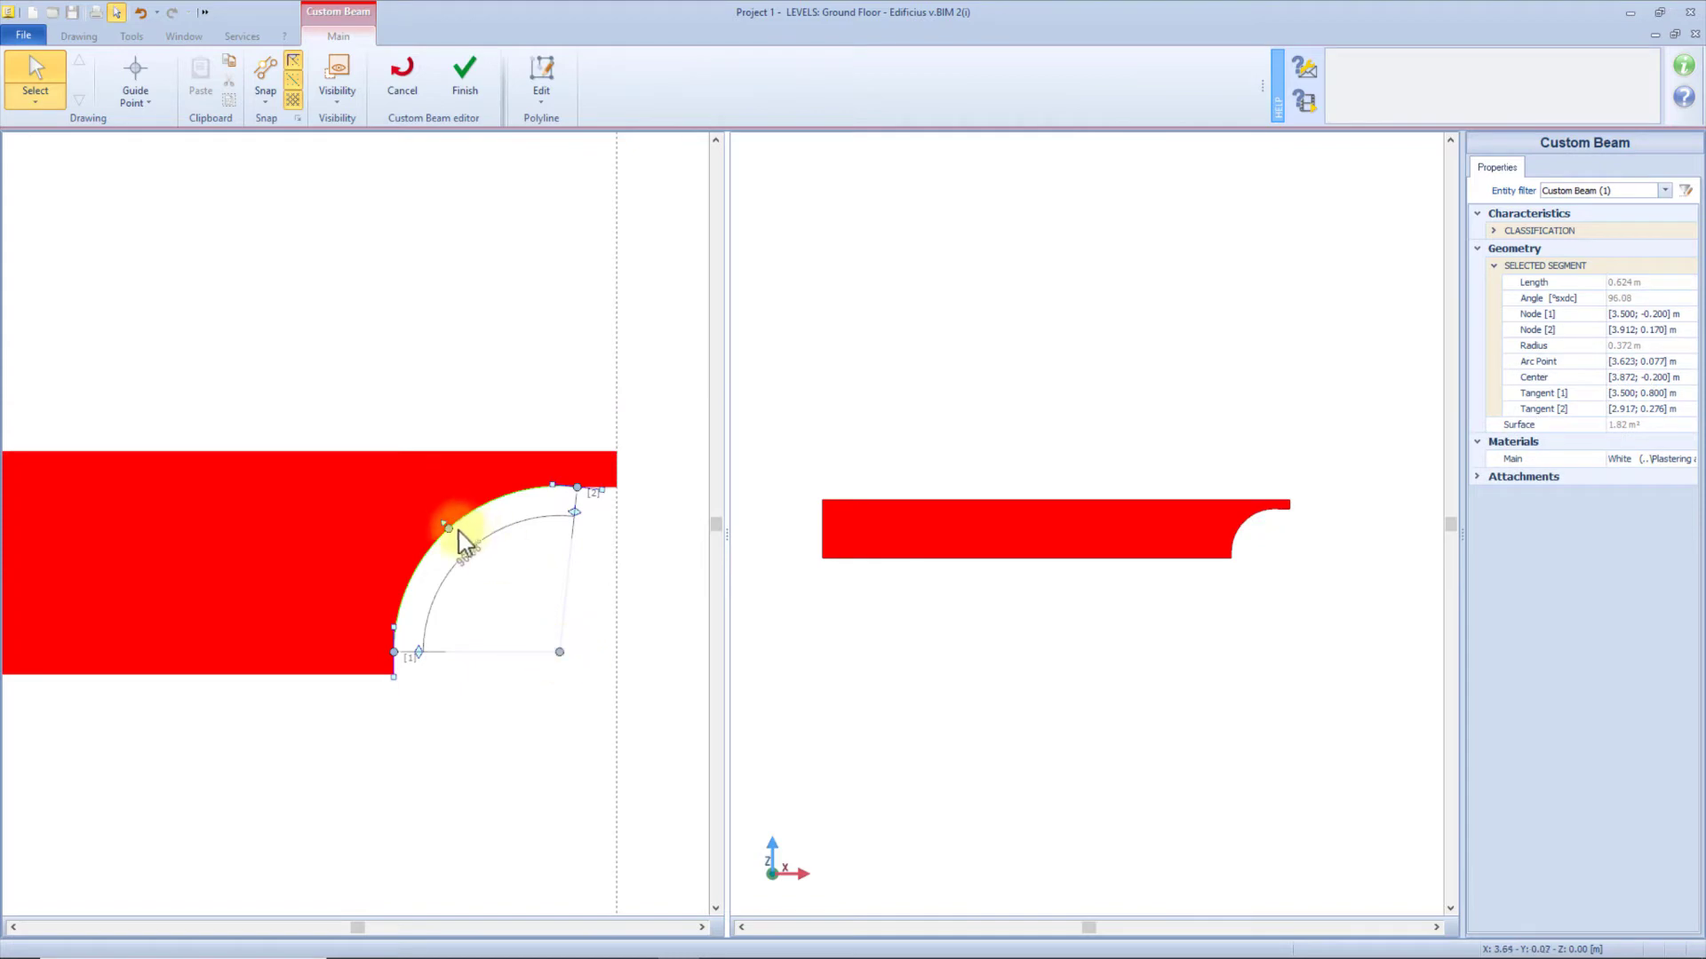
drag(459, 531, 570, 614)
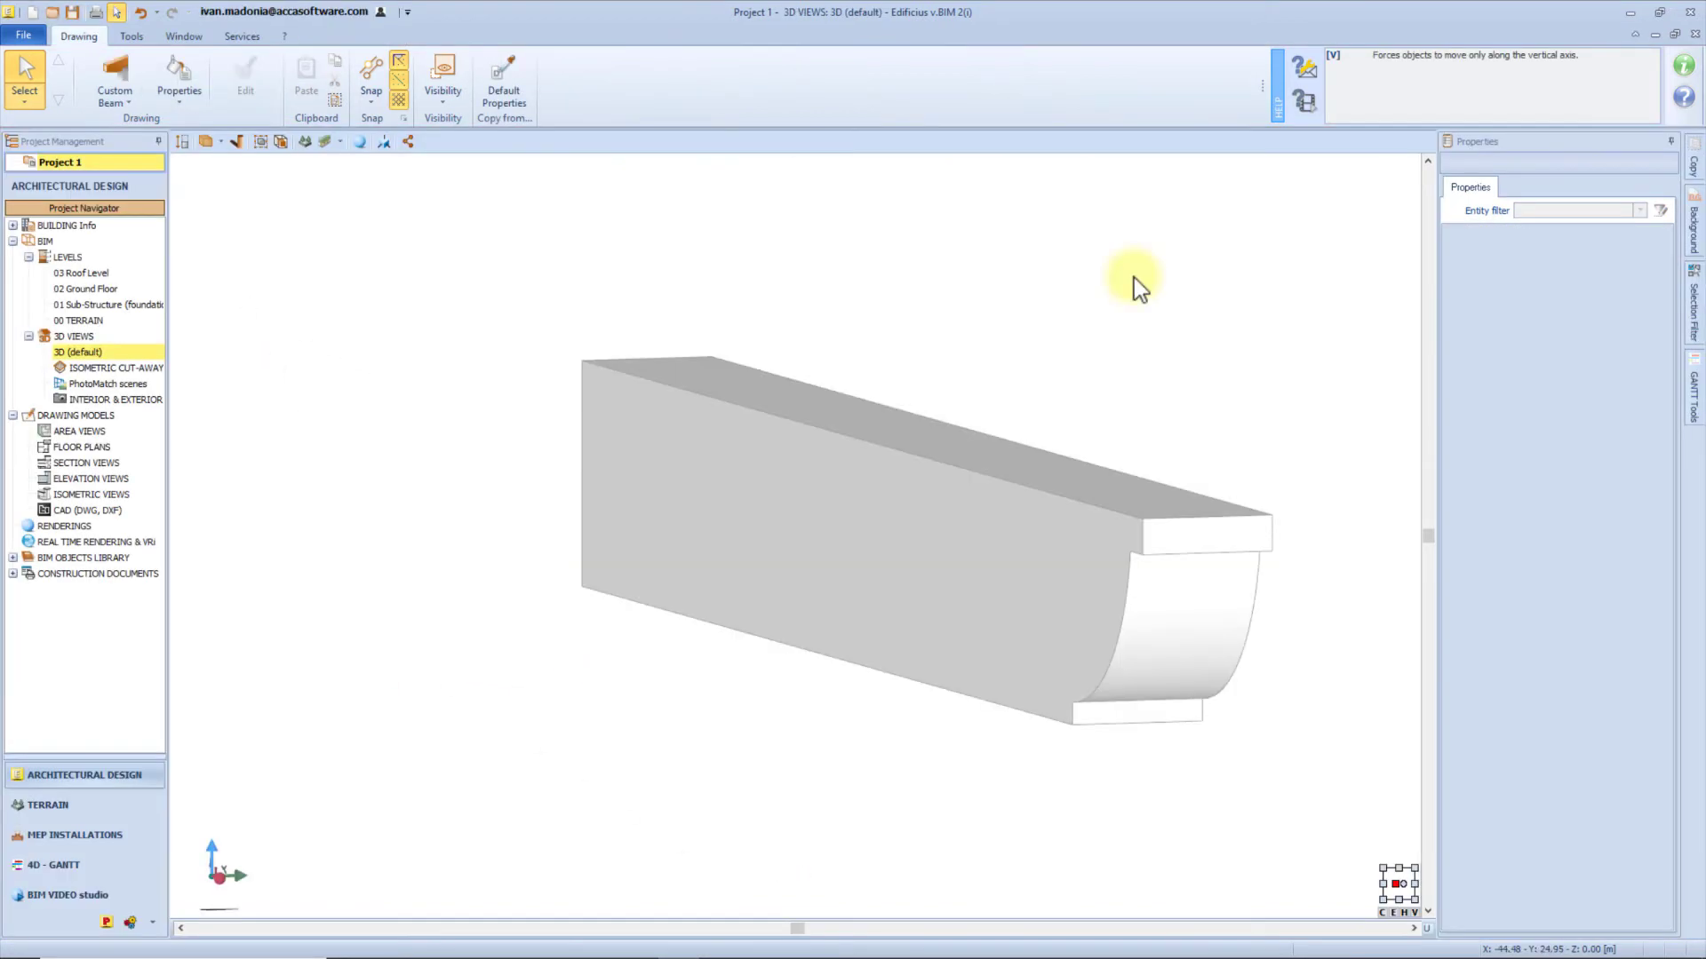
Draw a 300x500 curved beam 4 m long on the Ground Floor plan, parallel to and below the custom beam.
click(108, 93)
click(253, 320)
click(430, 734)
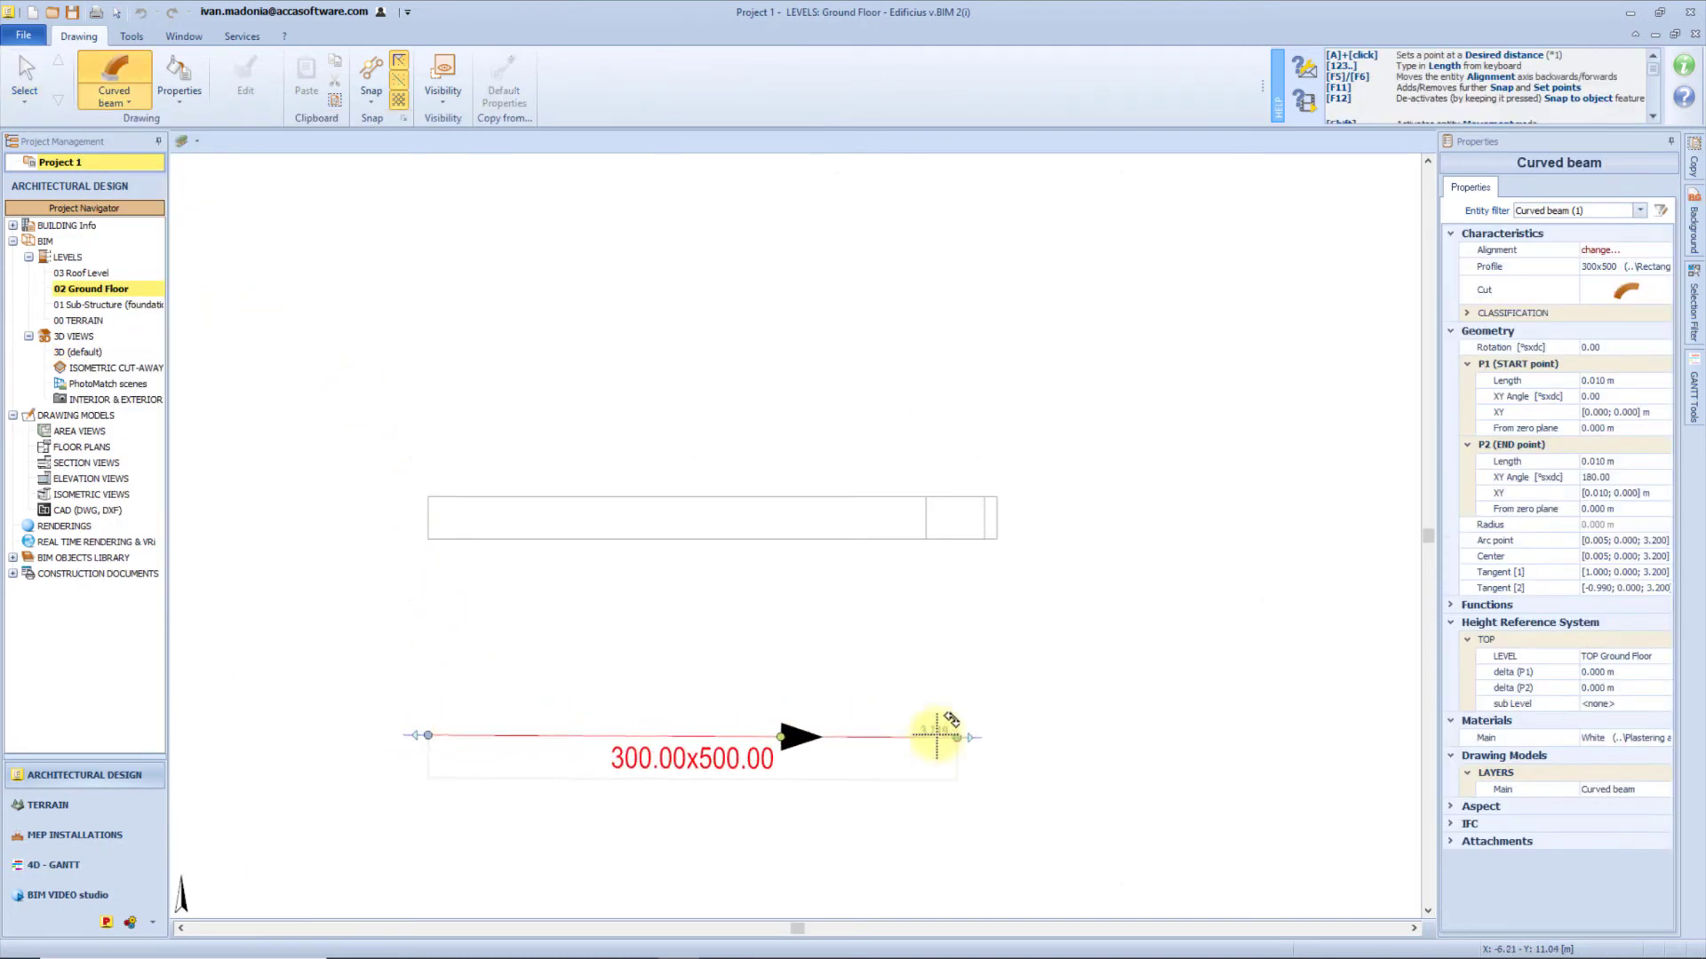
click(979, 736)
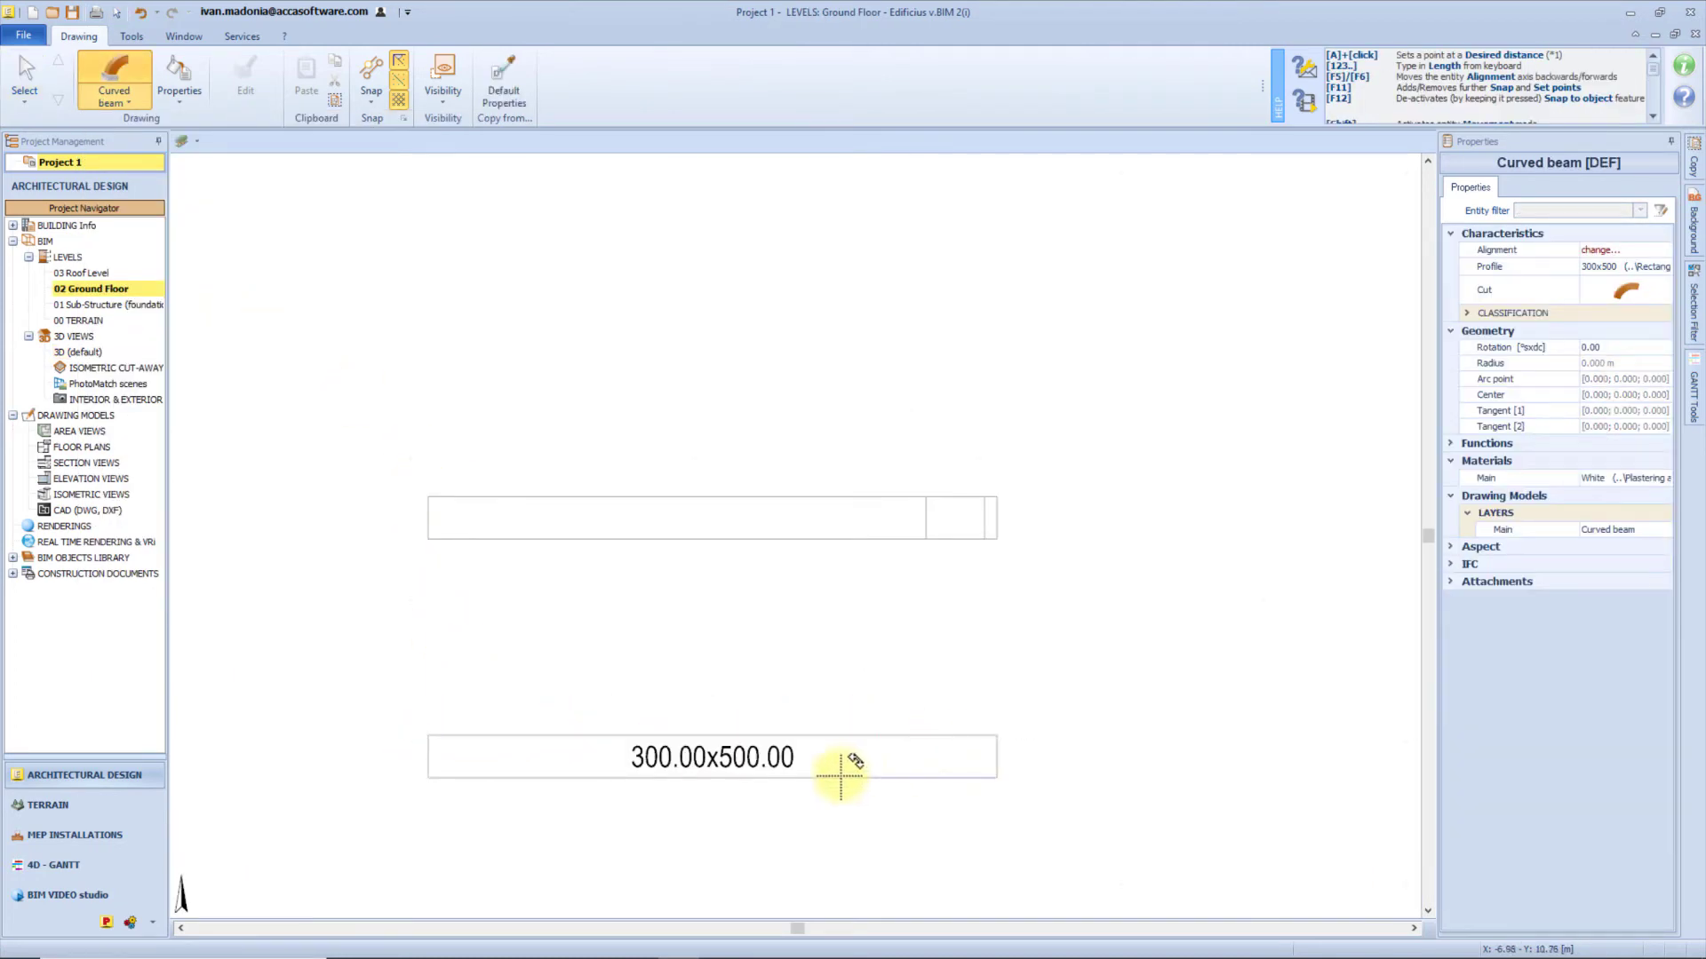
key(Escape)
In the 3D view, bend the curved beam upward into a semicircular arch with a radius of 2 m.
double_click(79, 351)
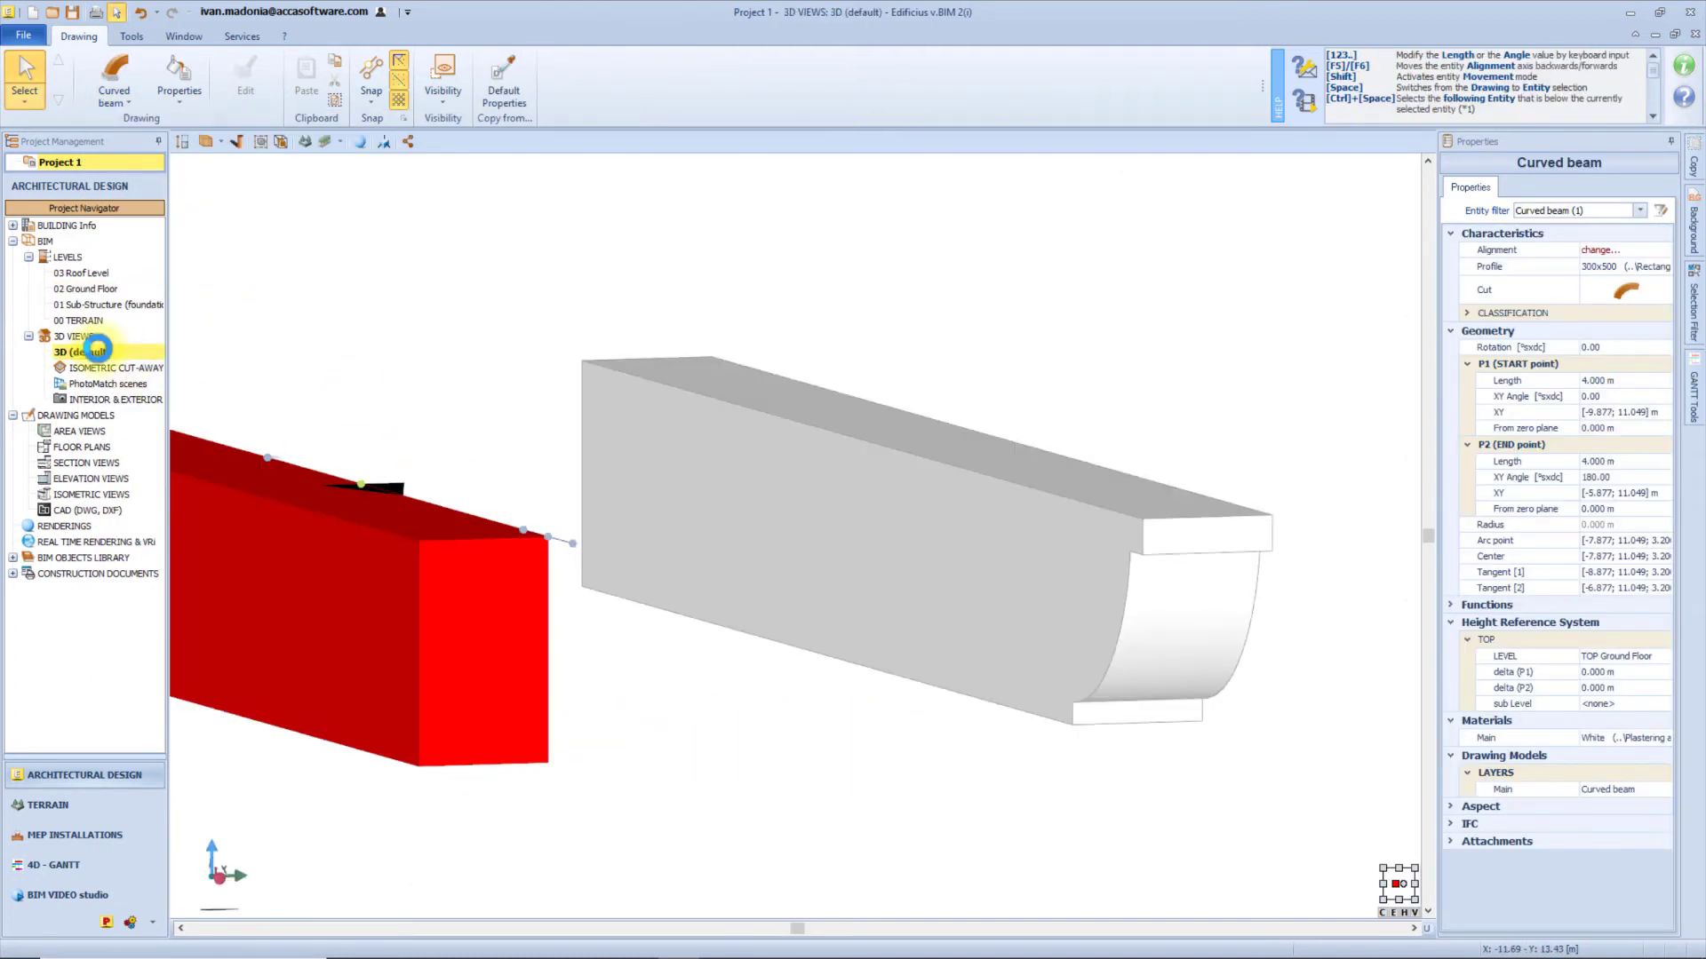
drag(730, 500, 710, 253)
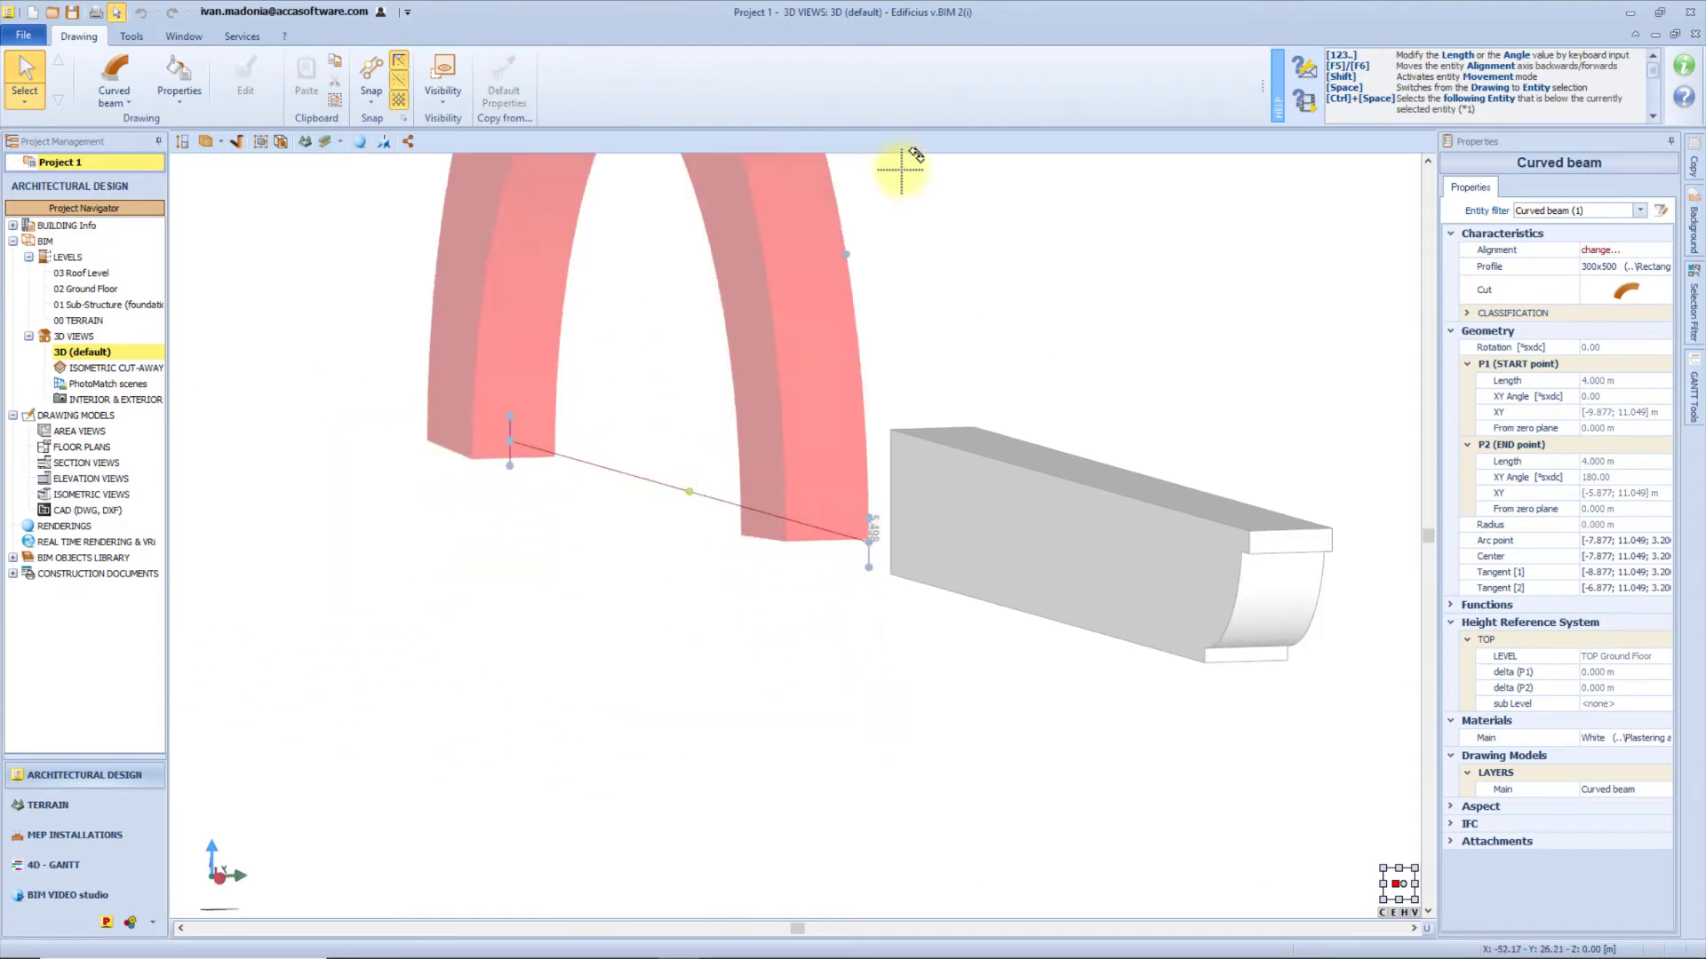
scroll(906, 173, down, 4)
middle_drag(918, 197, 810, 533)
scroll(810, 533, up, 3)
click(811, 508)
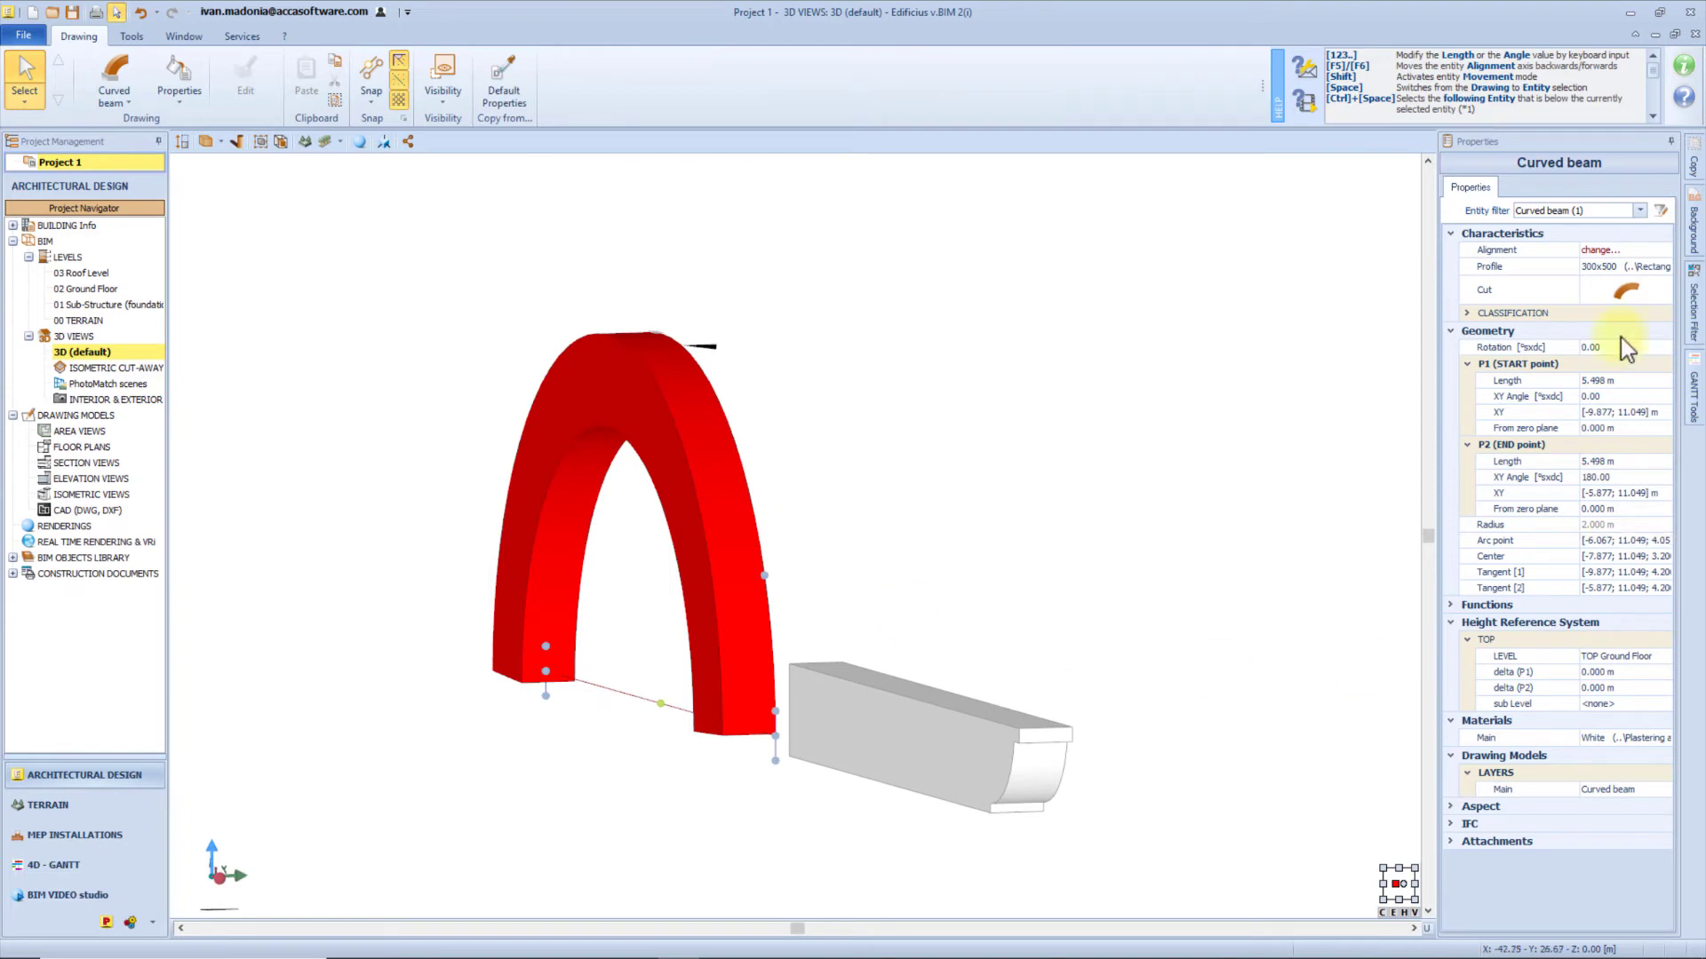
Set the curved beam's alignment to the top-centre point of its section and its end cut to Horizontal.
click(1667, 251)
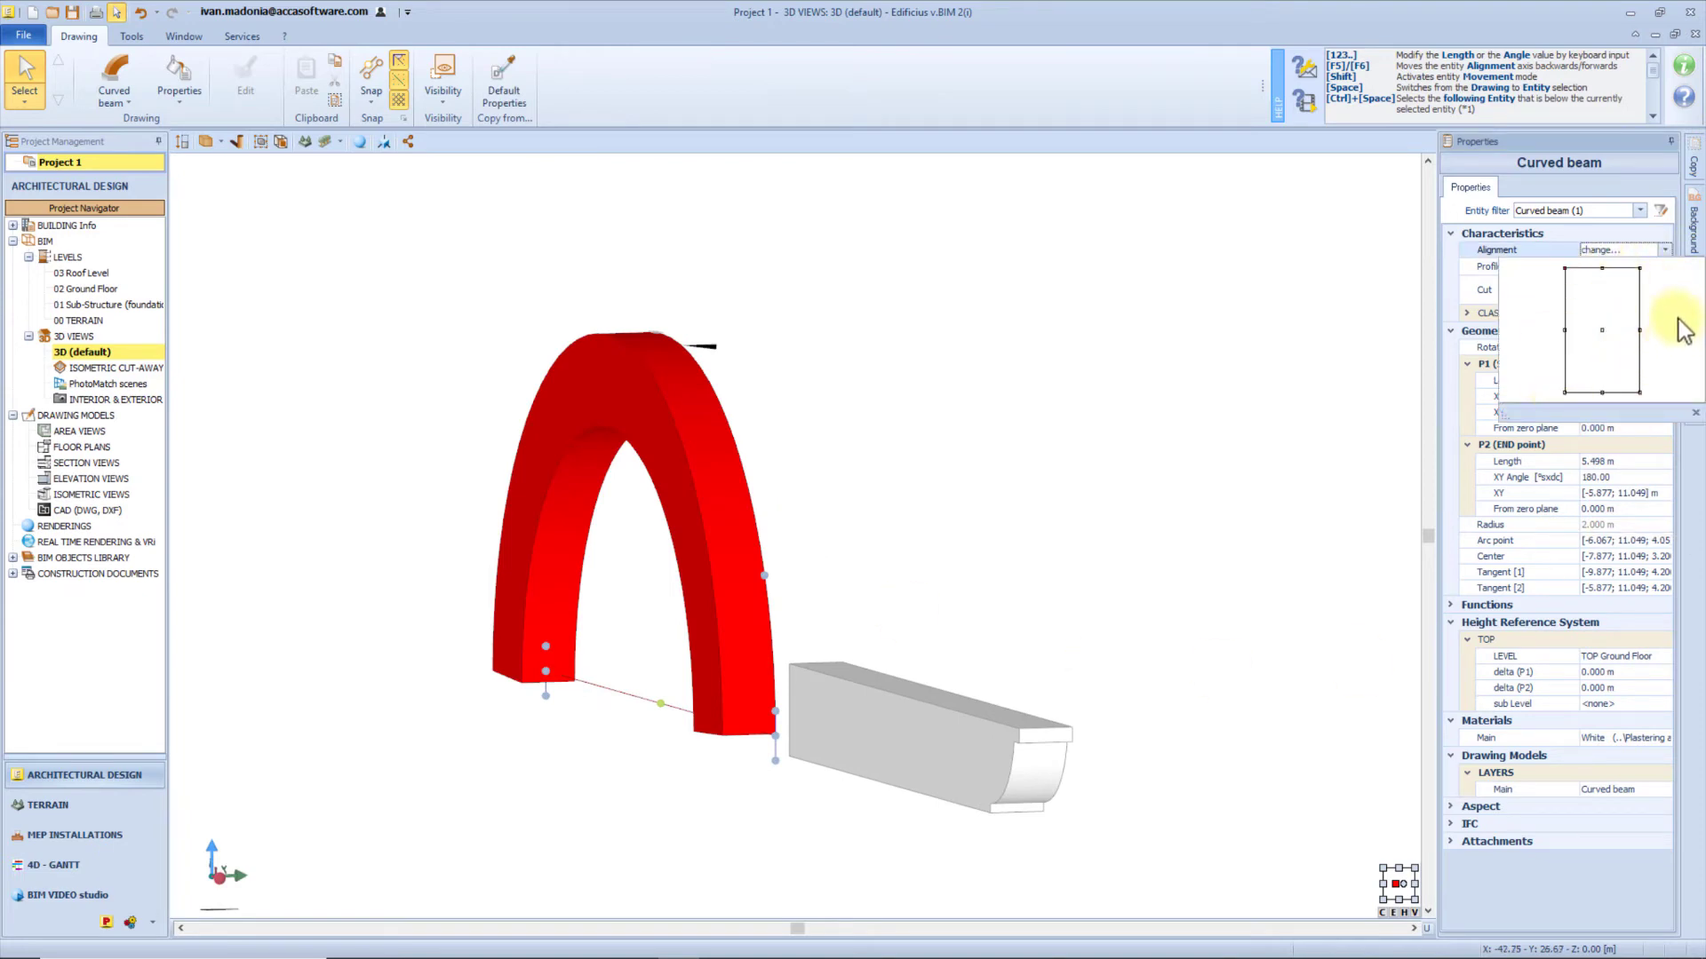
click(1603, 268)
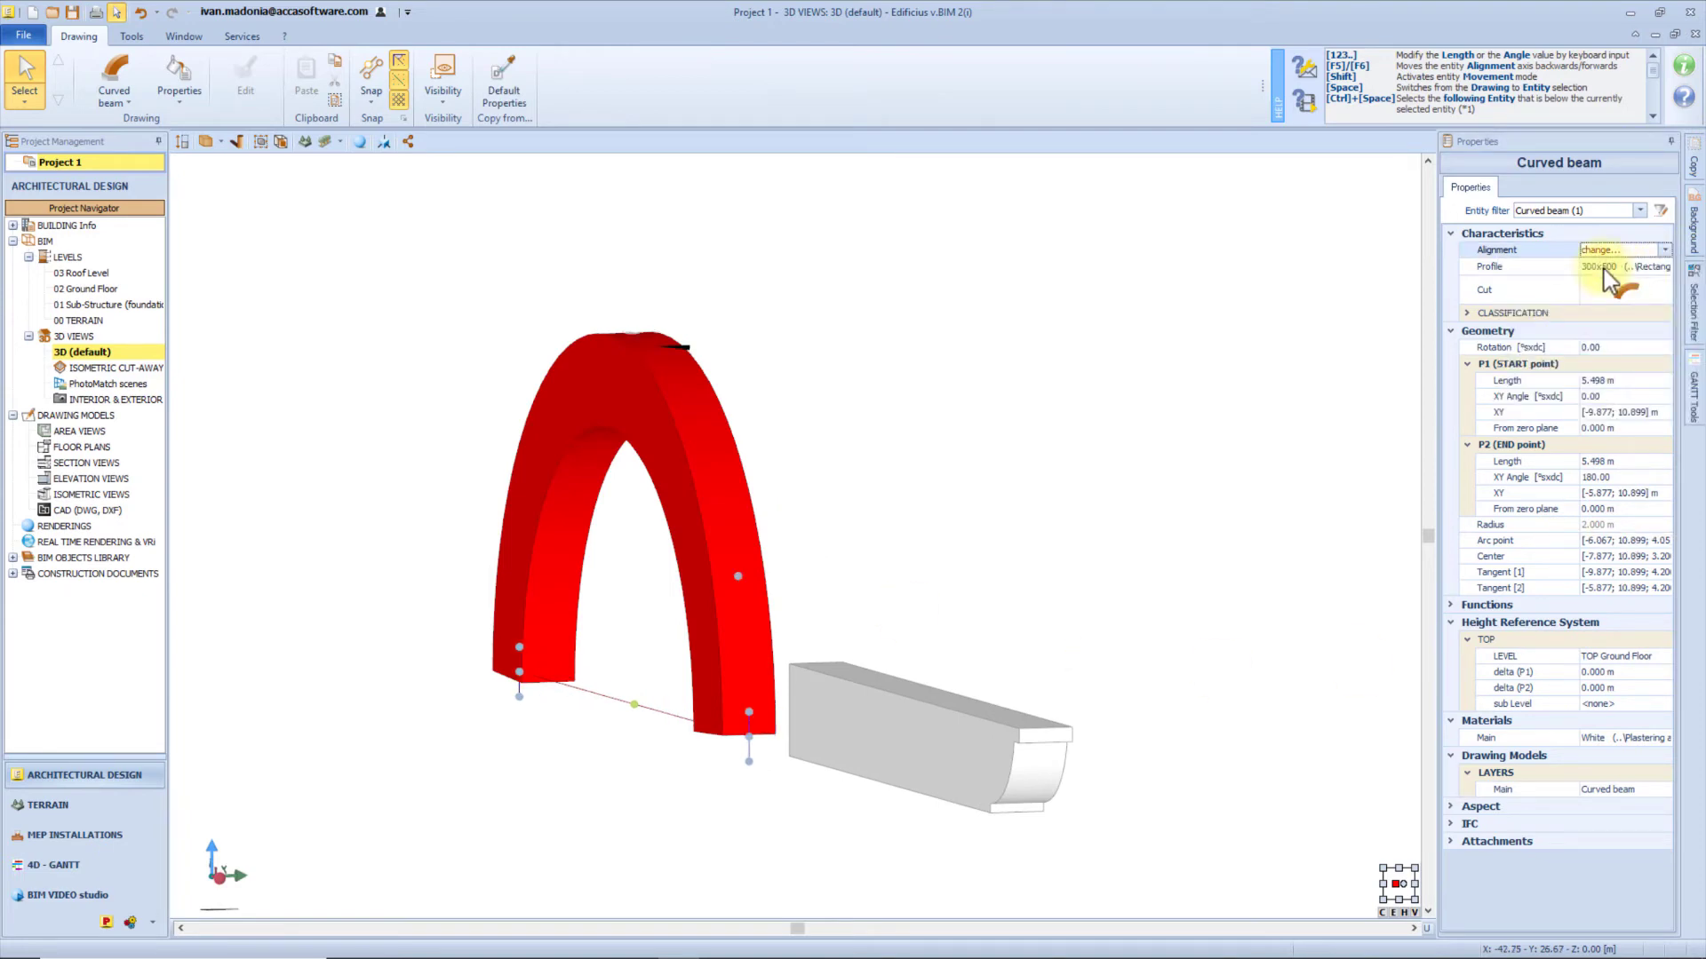
click(1632, 291)
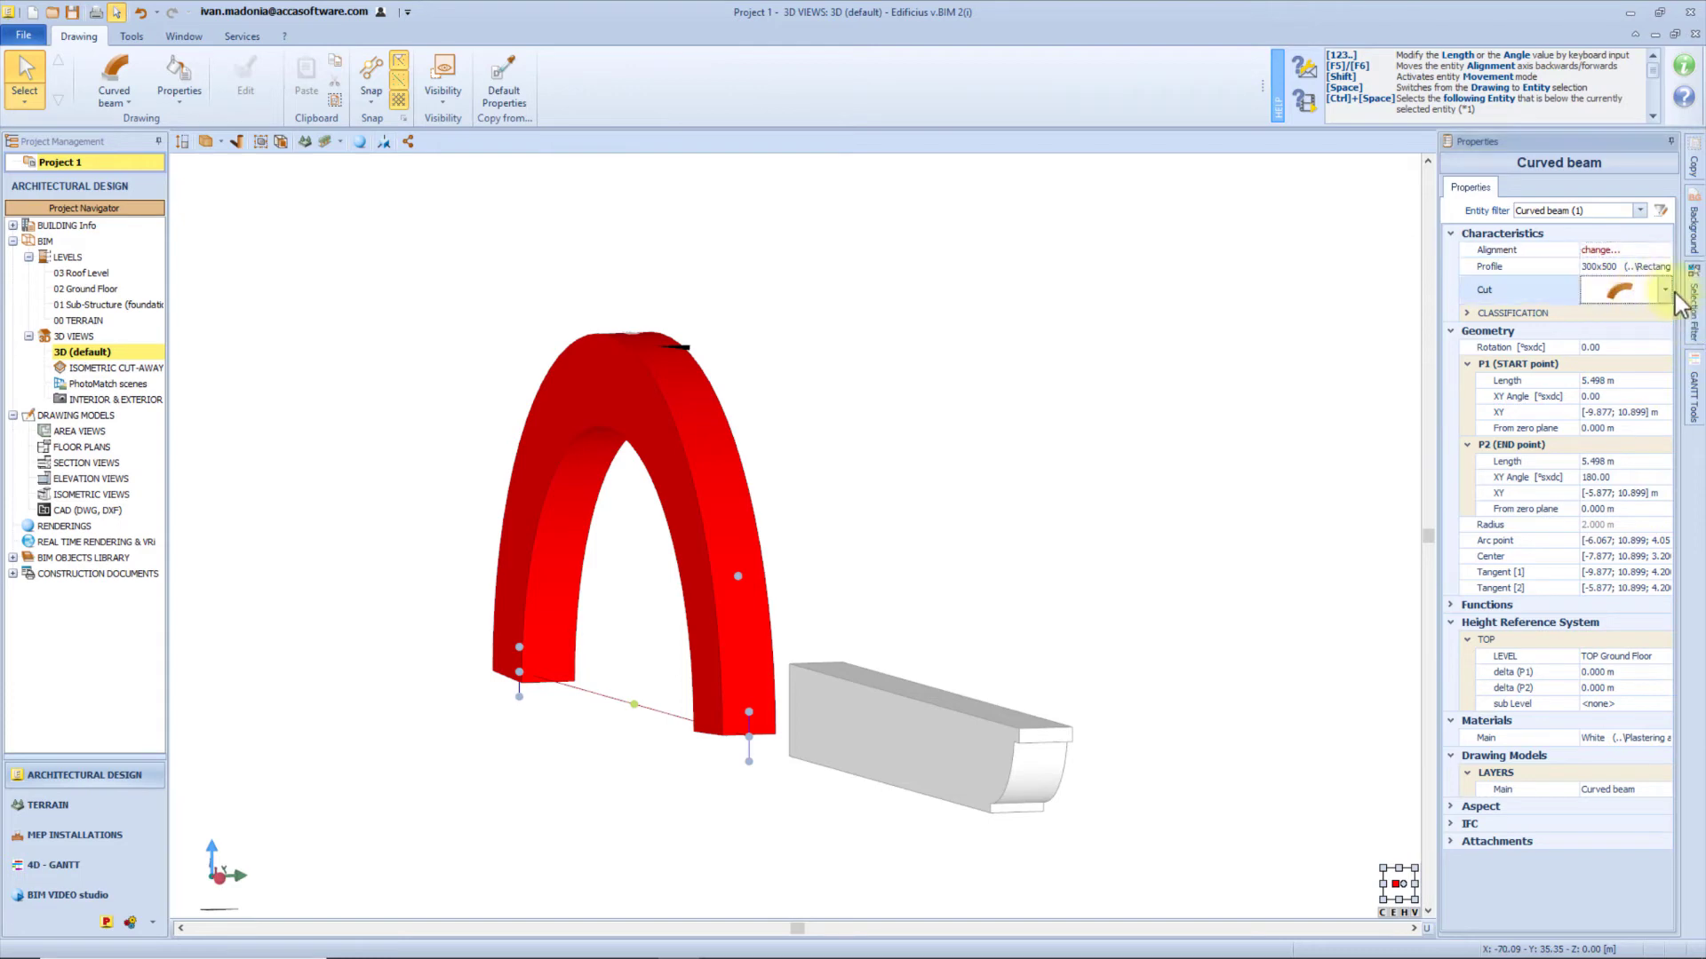
click(1665, 289)
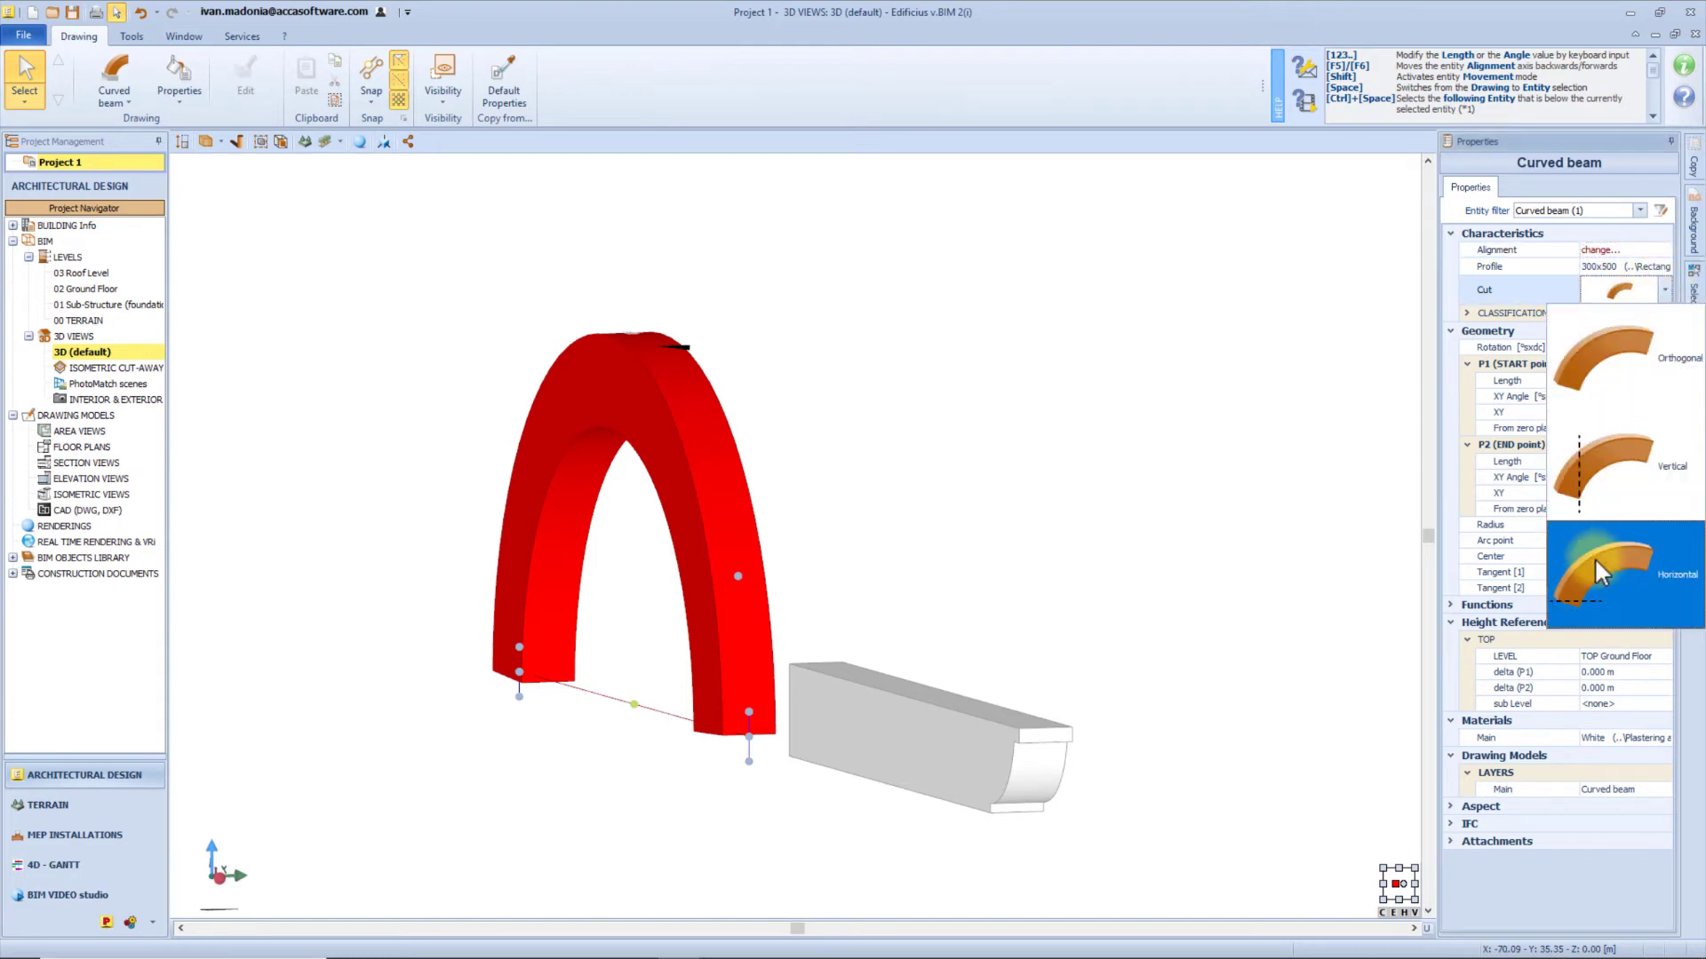
click(1592, 594)
scroll(691, 749, up, 5)
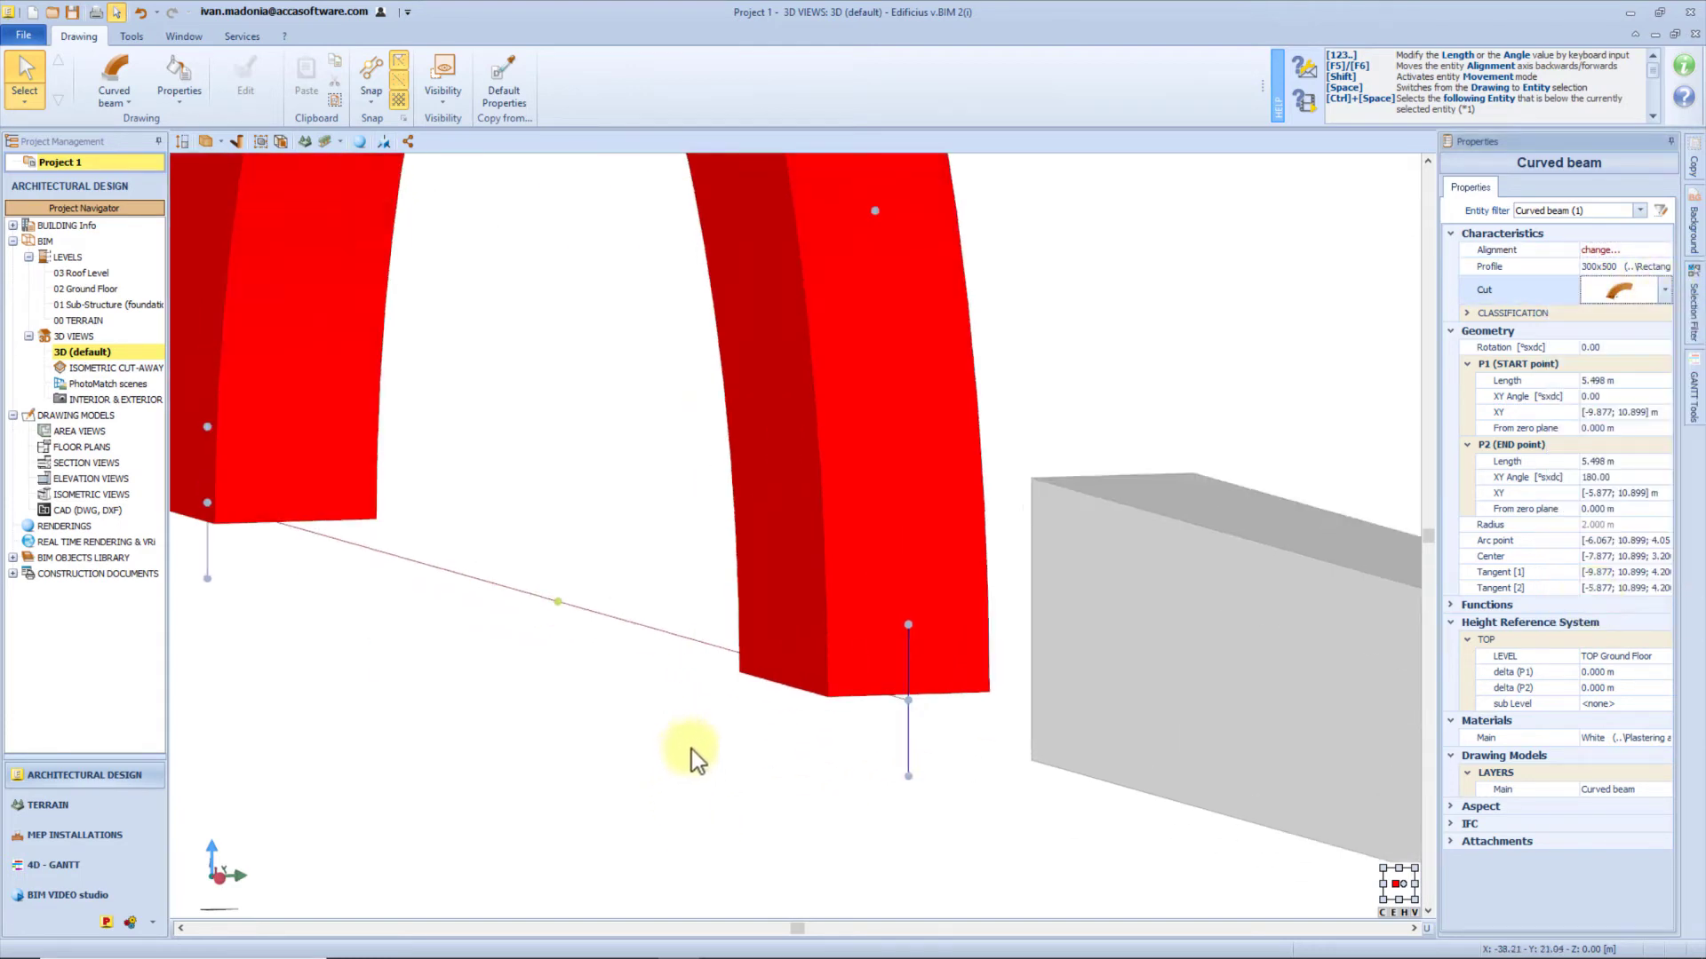
scroll(809, 769, down, 5)
Set the curved beam's rotation to 270 degrees so that the arch lies flat.
middle_drag(666, 828, 763, 764)
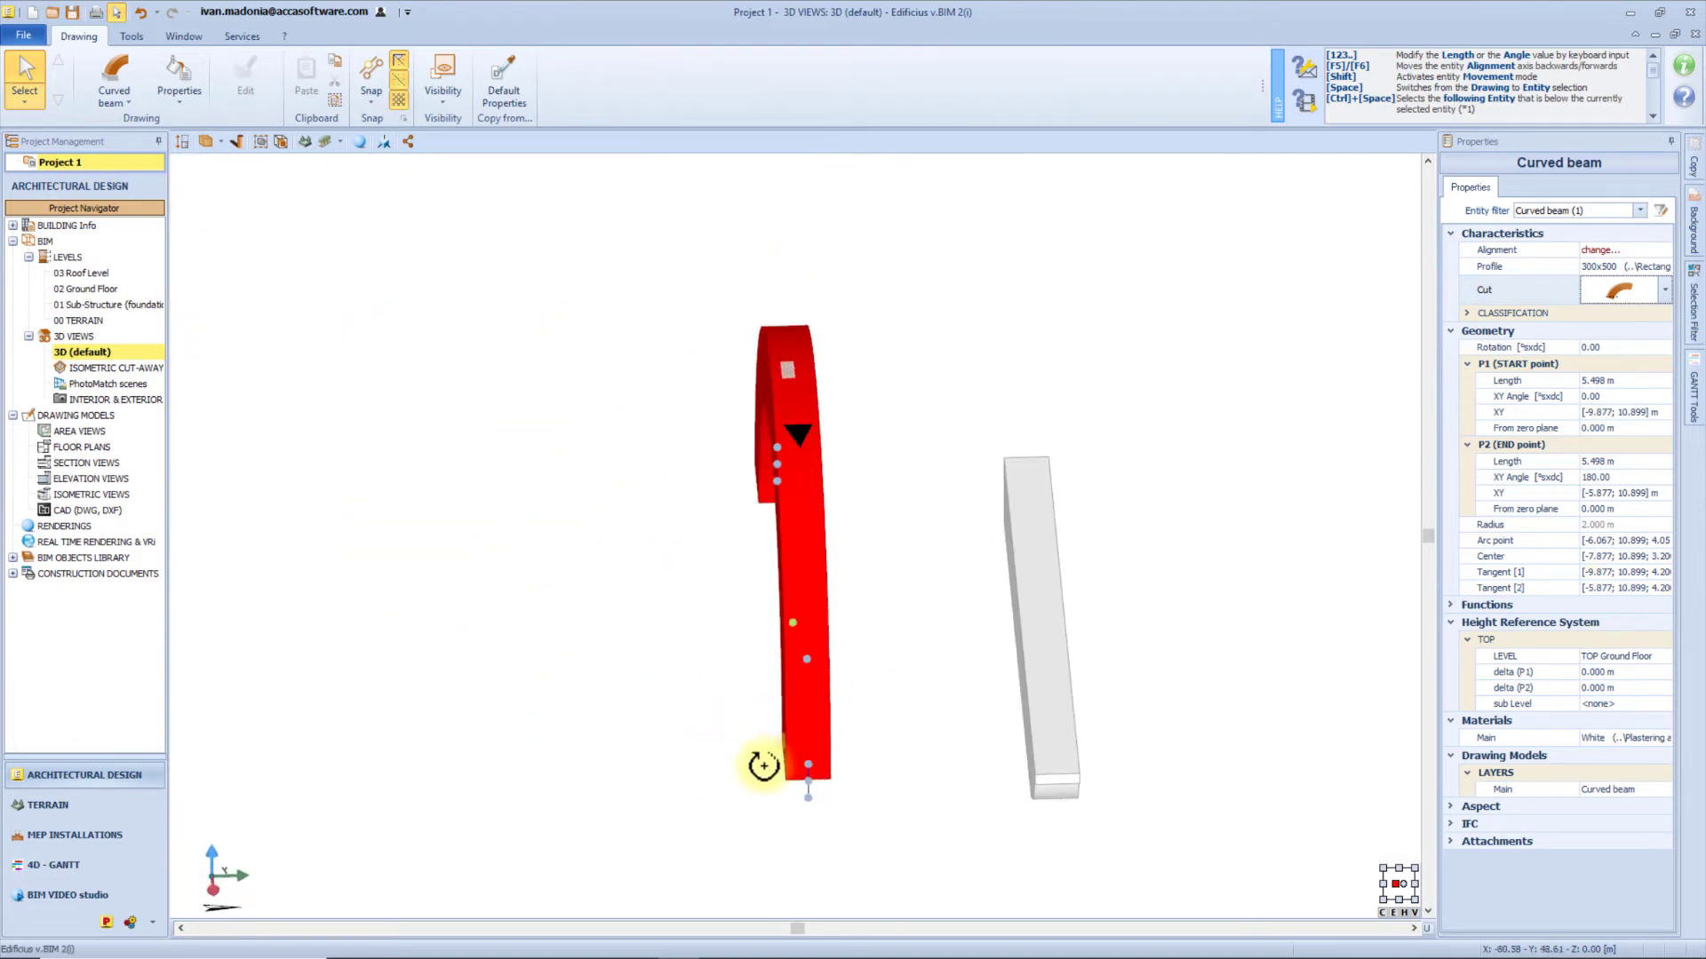
click(1624, 348)
text(270)
key(Return)
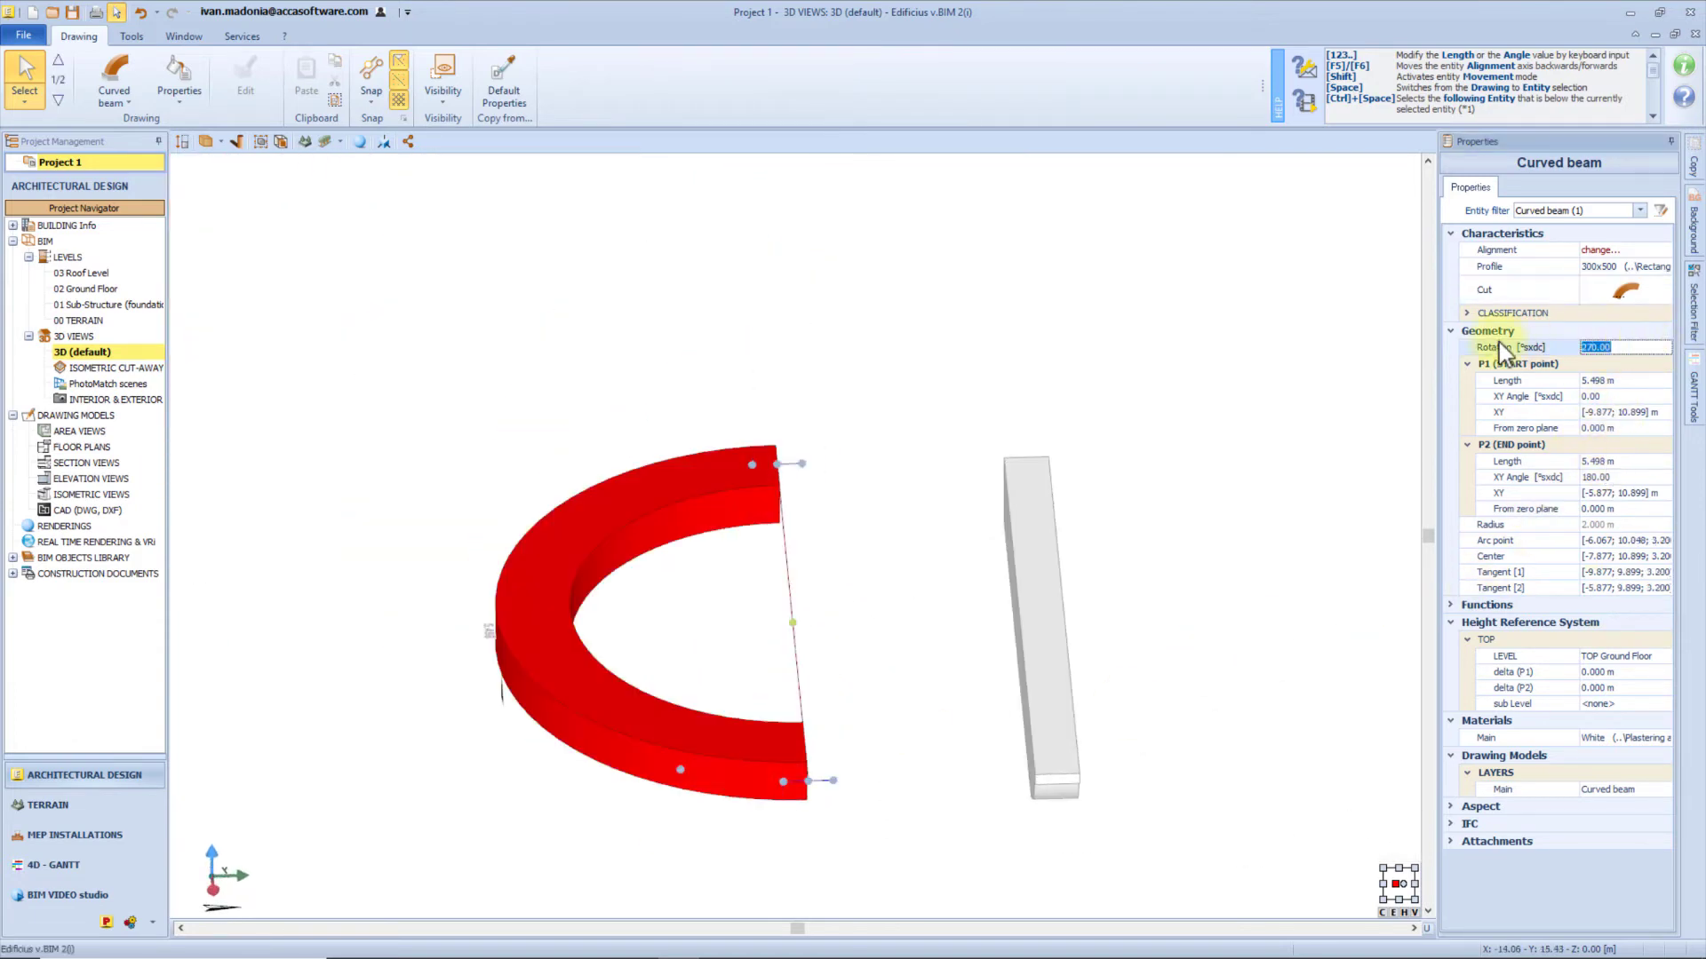
Draw a tall rectangular beam gridwork with the 180x220 section beside the custom and curved beams on the Ground Floor plan.
double_click(98, 289)
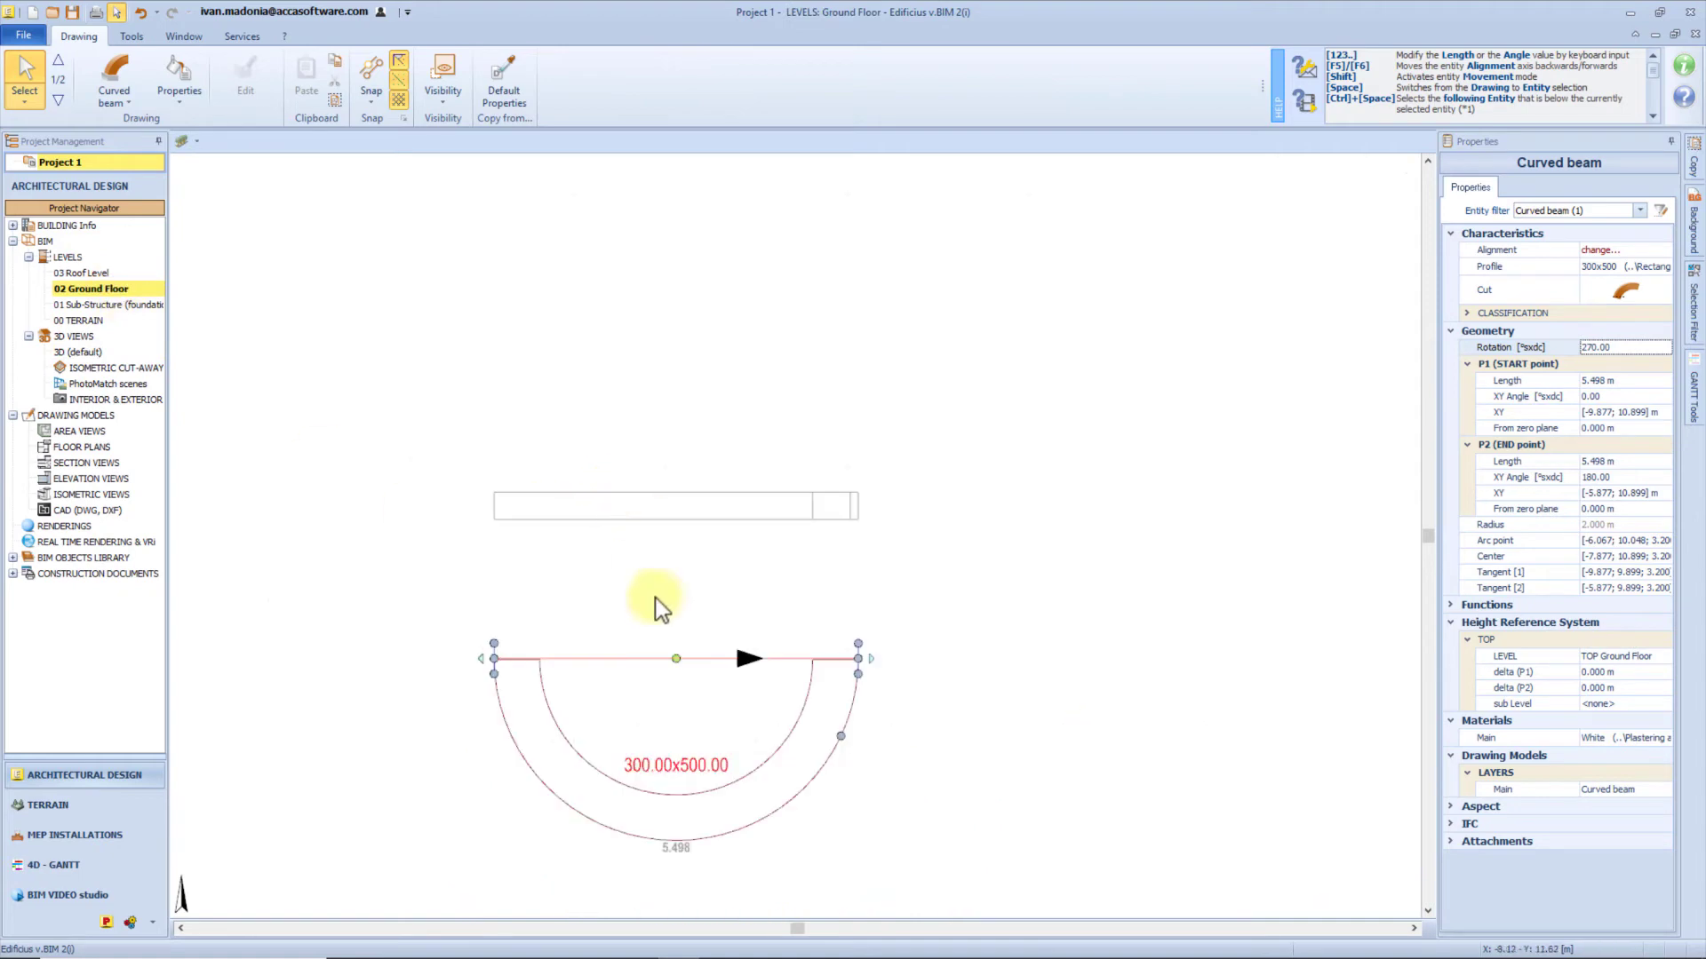
click(908, 698)
click(130, 108)
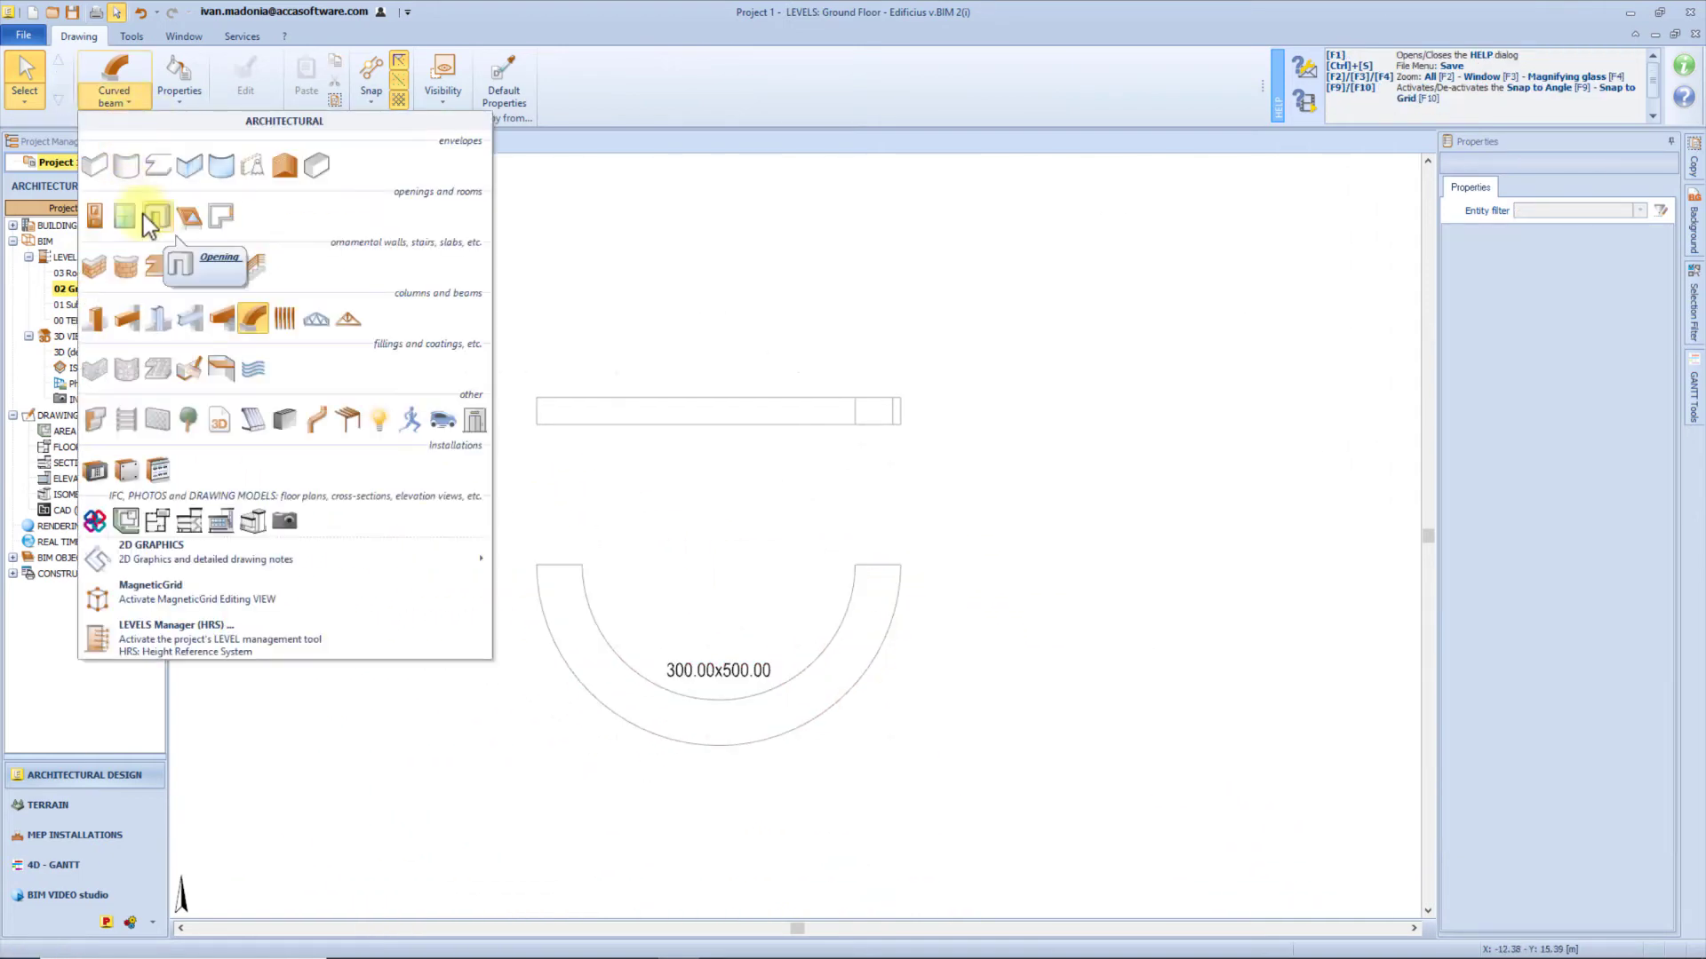
click(297, 317)
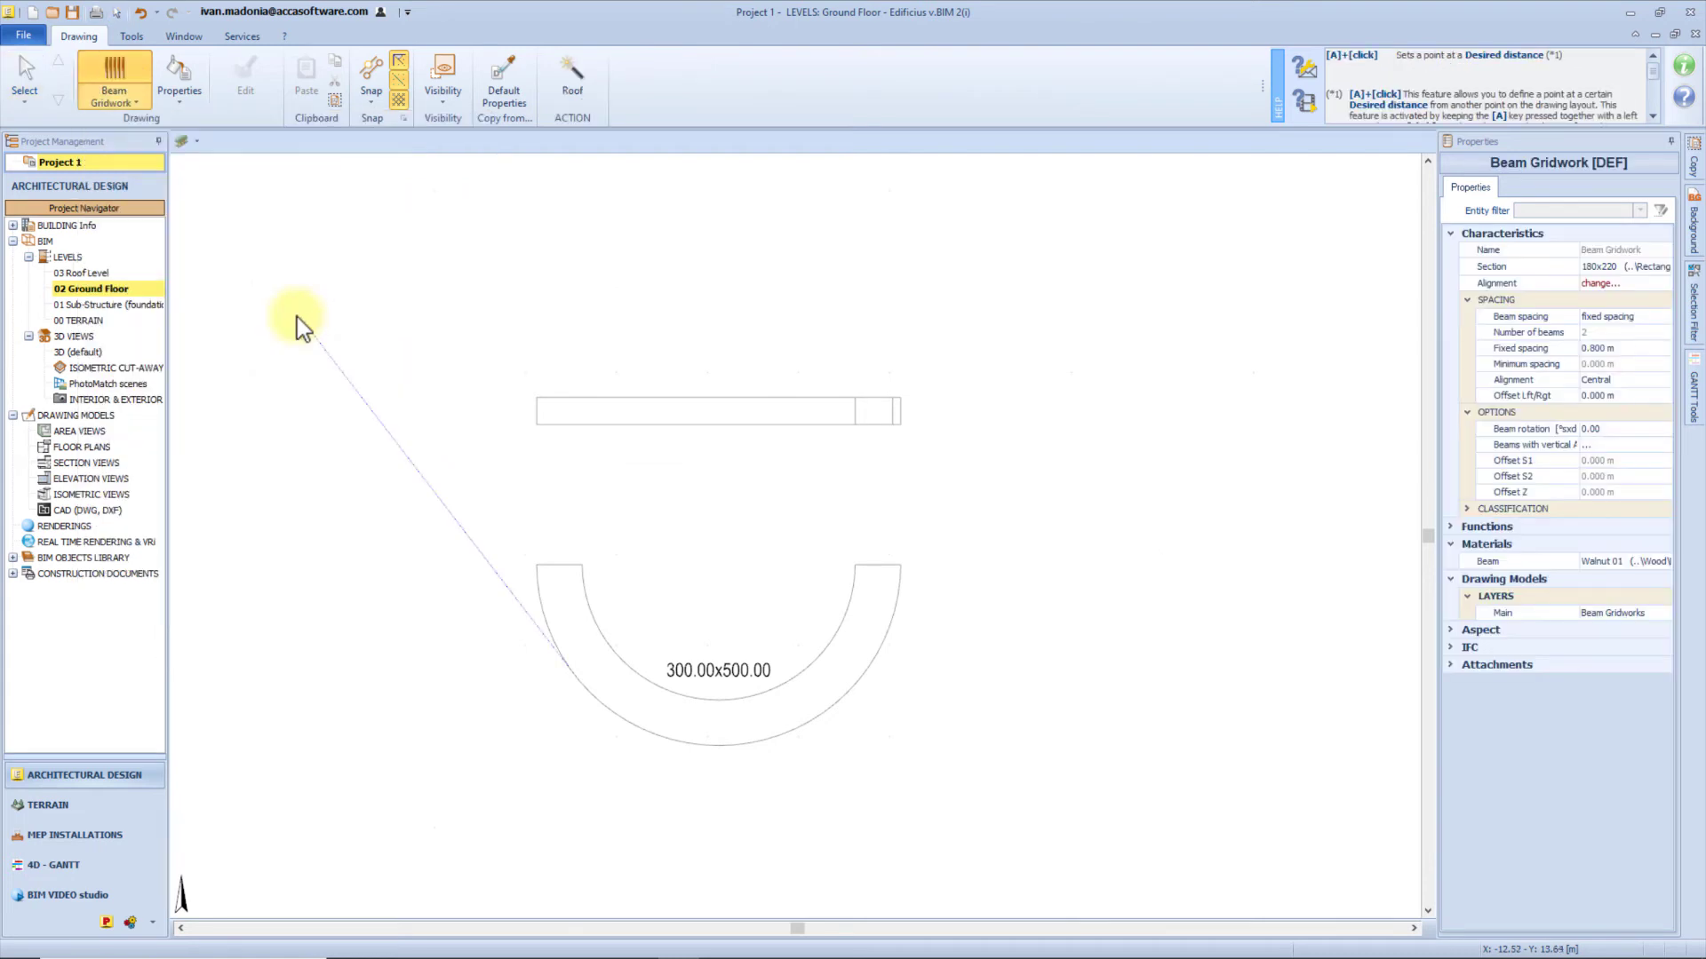
scroll(323, 507, down, 2)
click(823, 379)
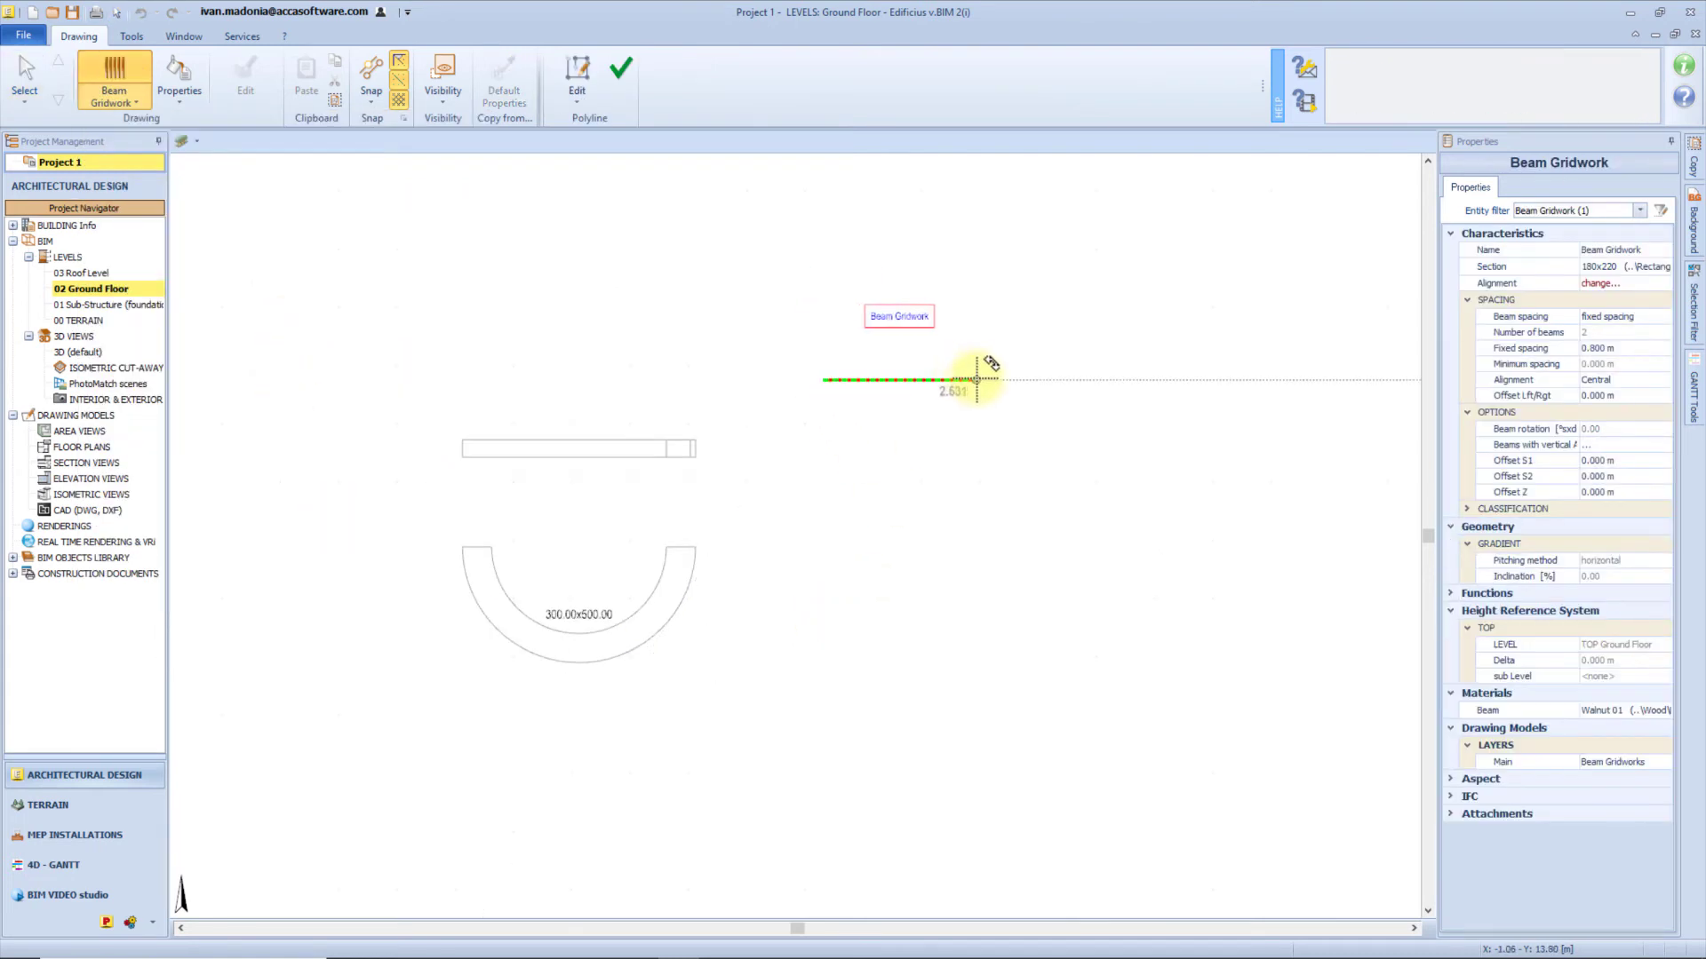
click(1114, 379)
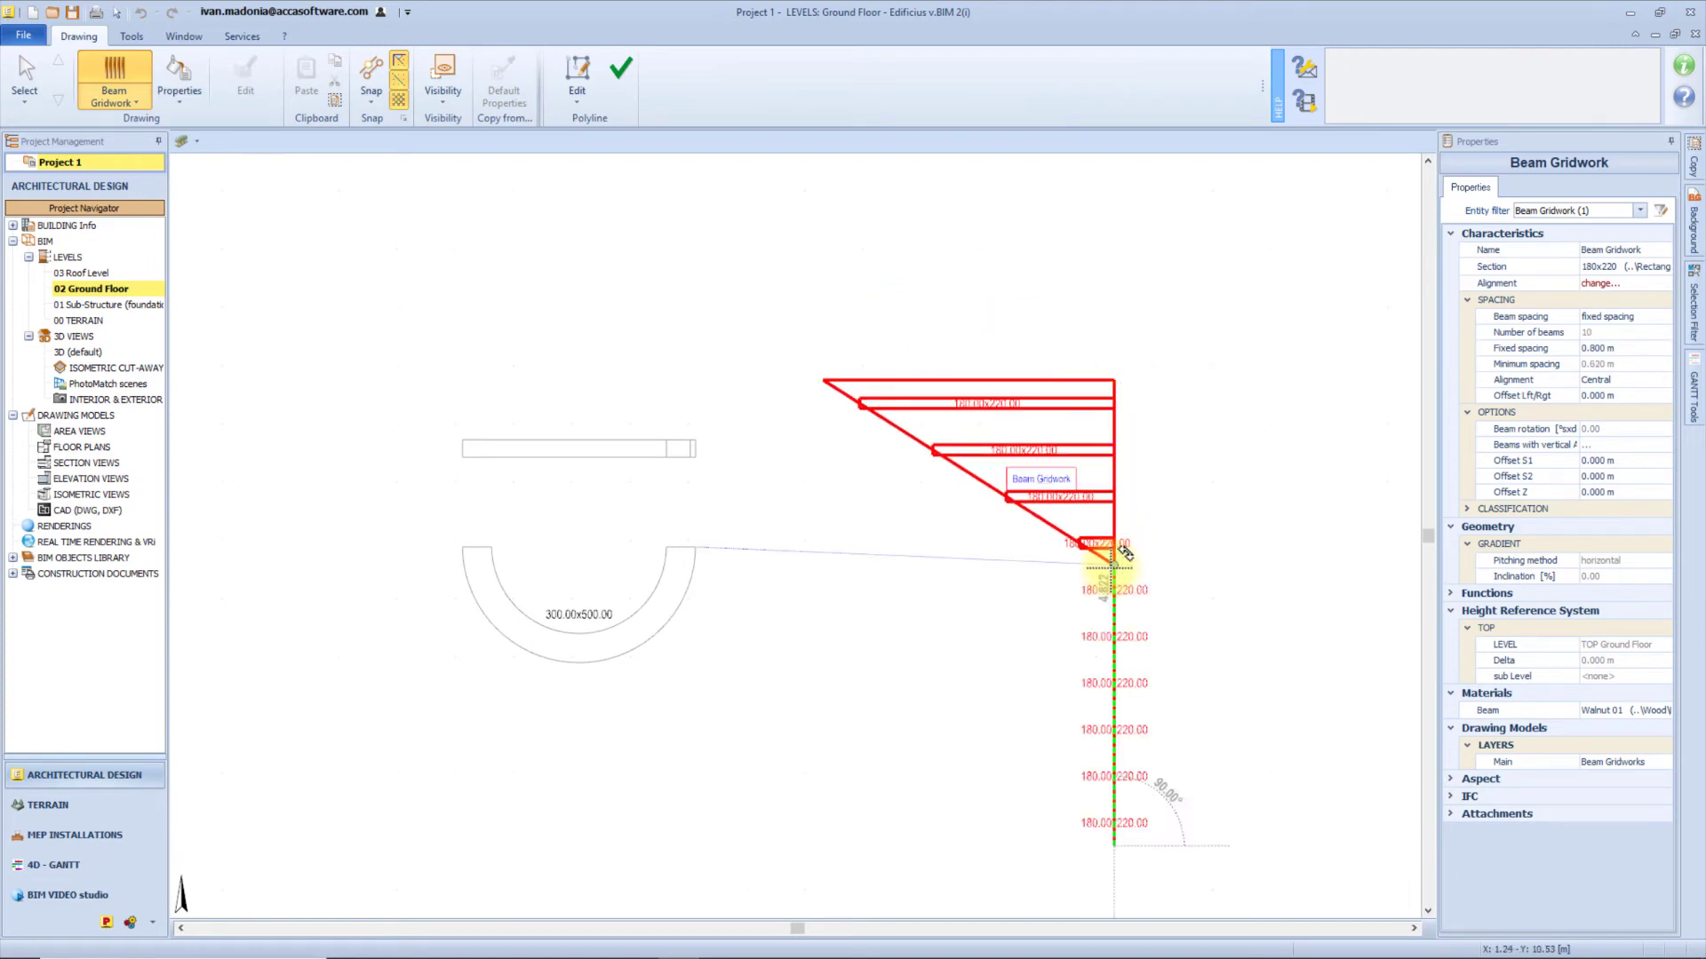
click(1114, 845)
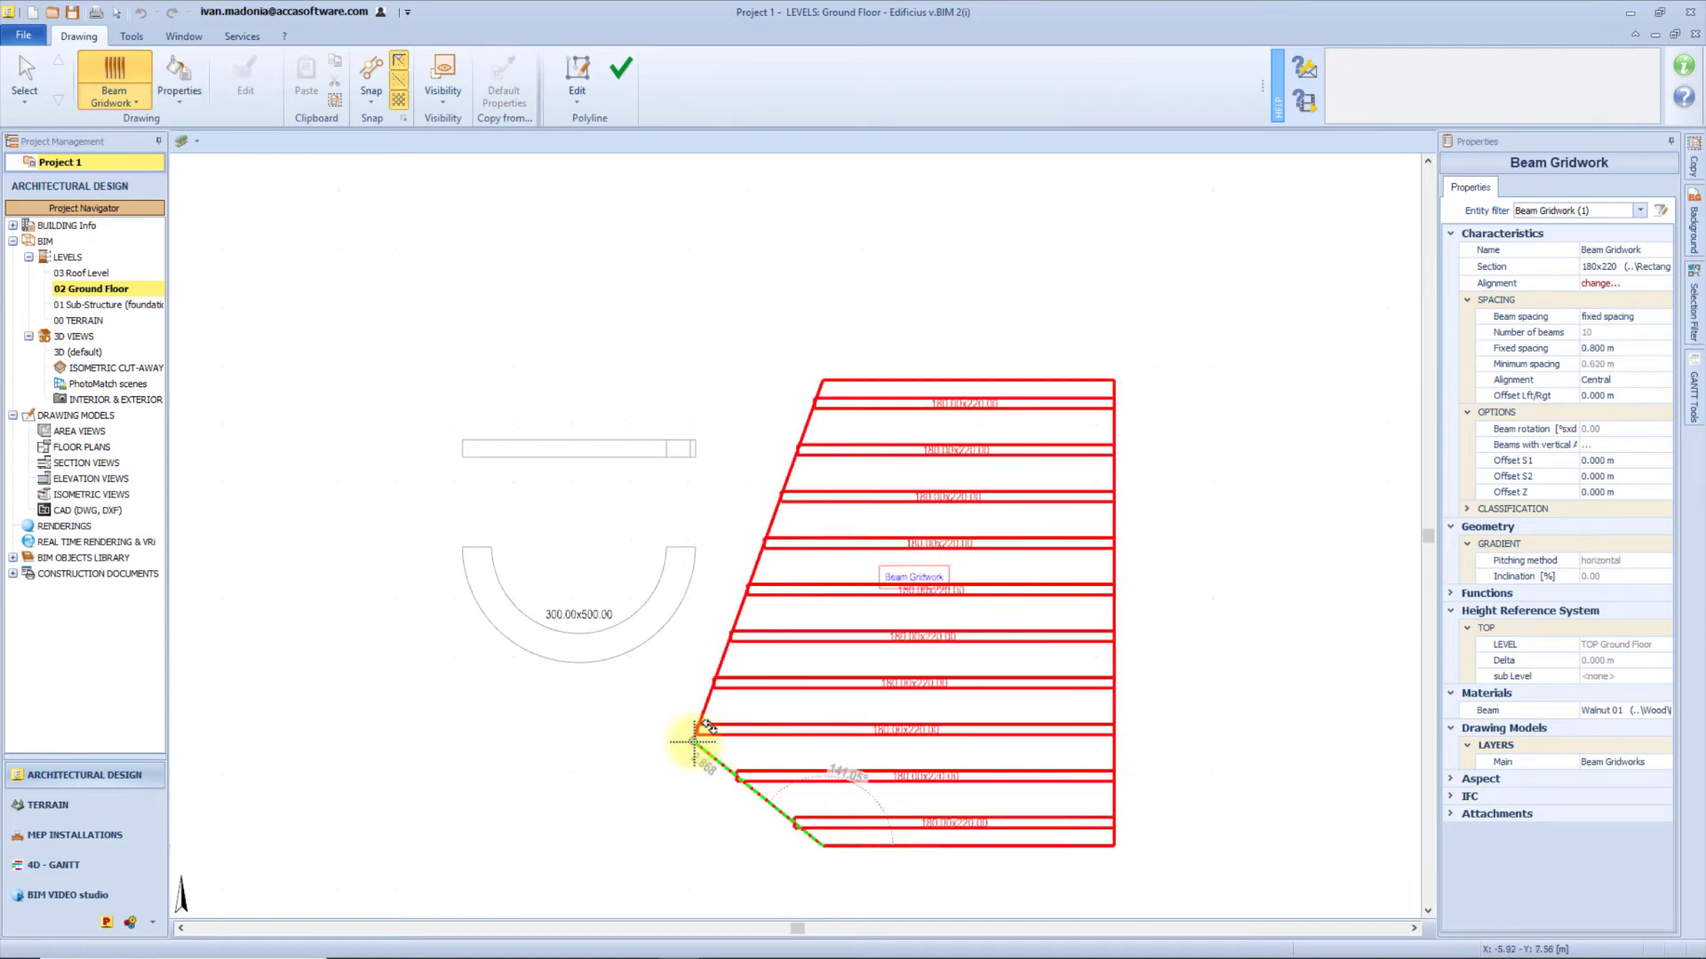
click(621, 68)
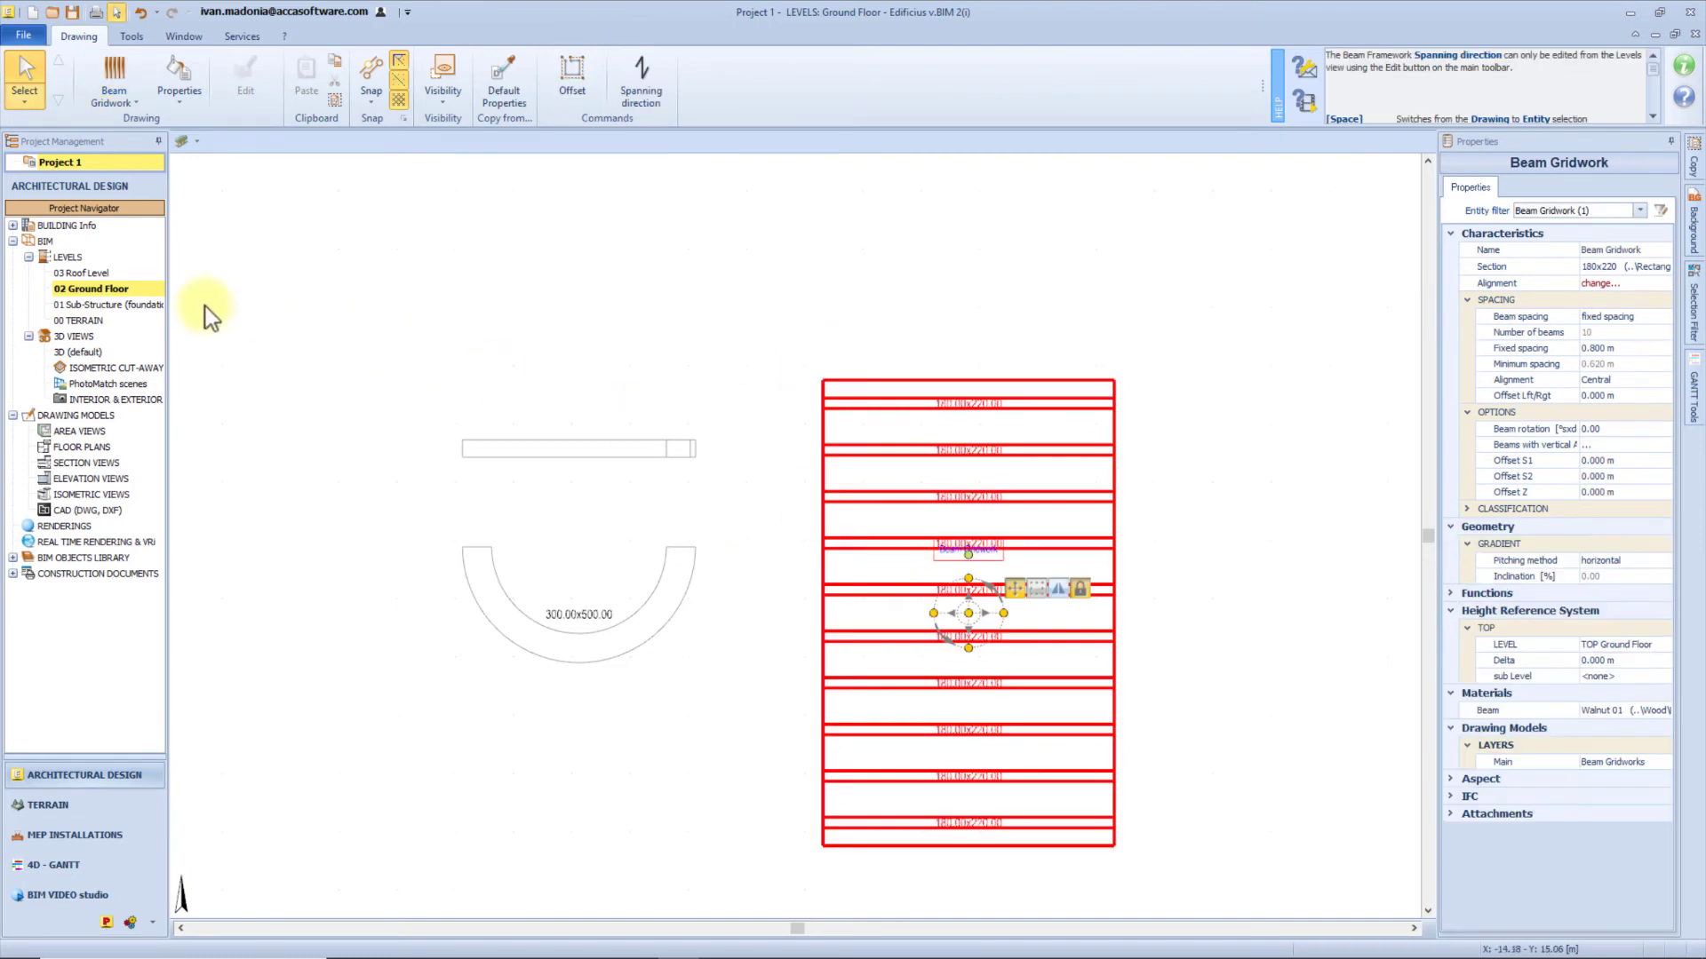
In the 3D view, replace the beam gridwork's section with the HE 140 B steel profile from the library.
double_click(93, 354)
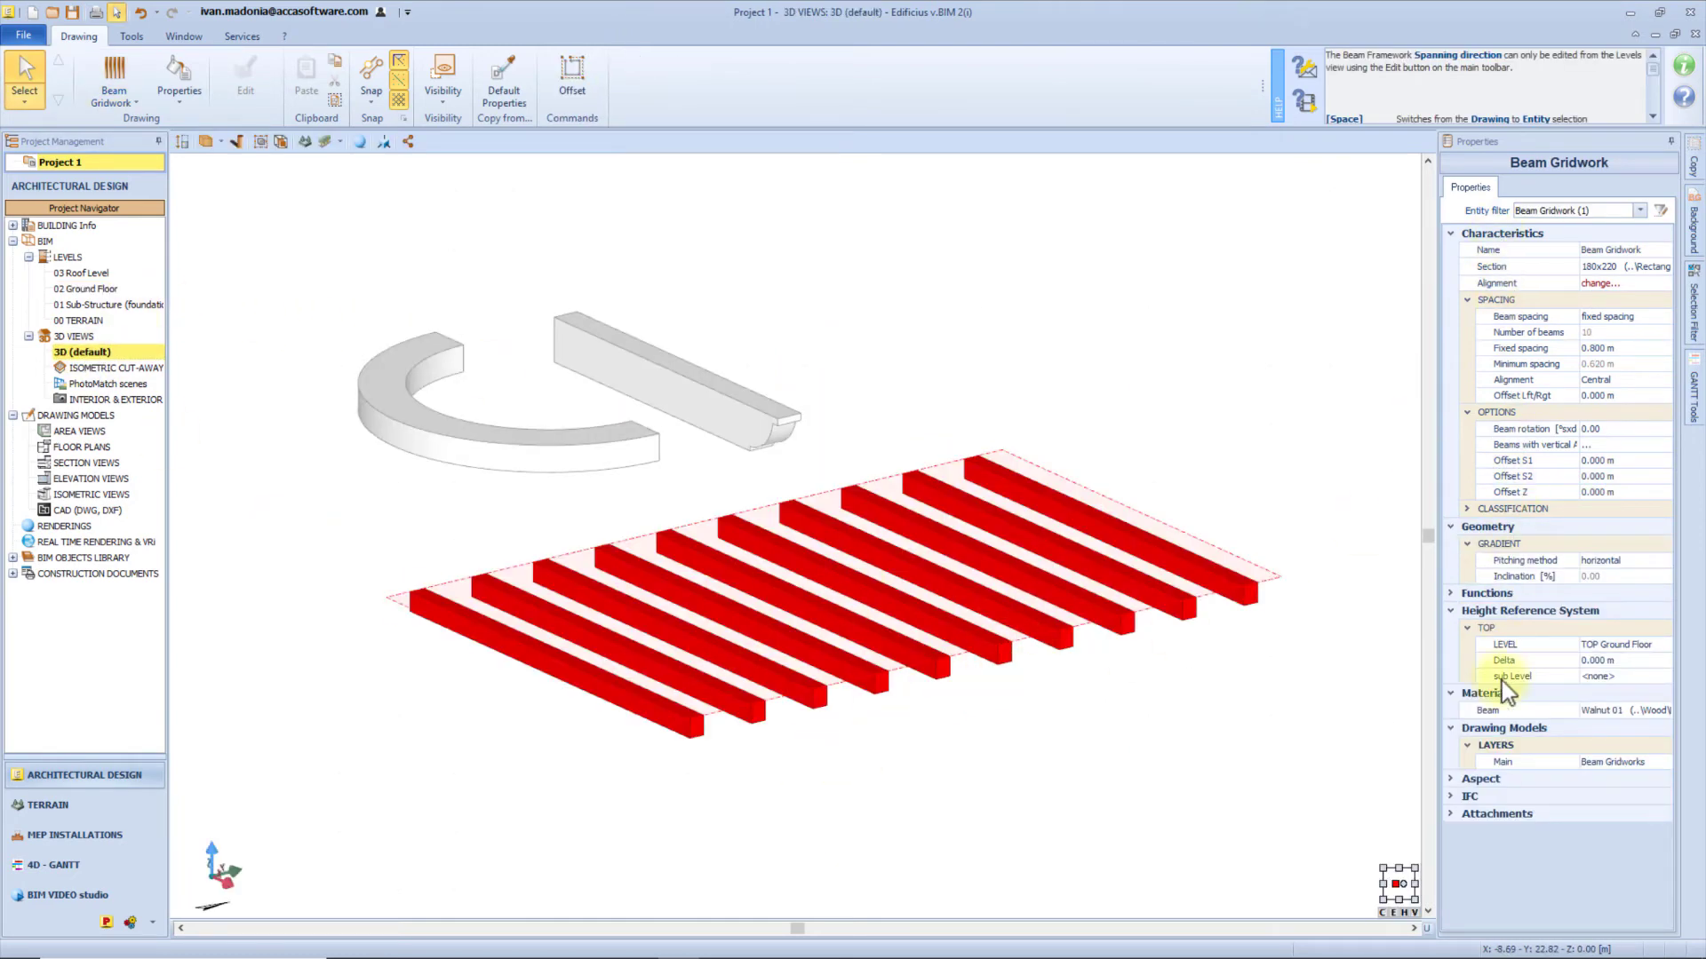
click(1644, 253)
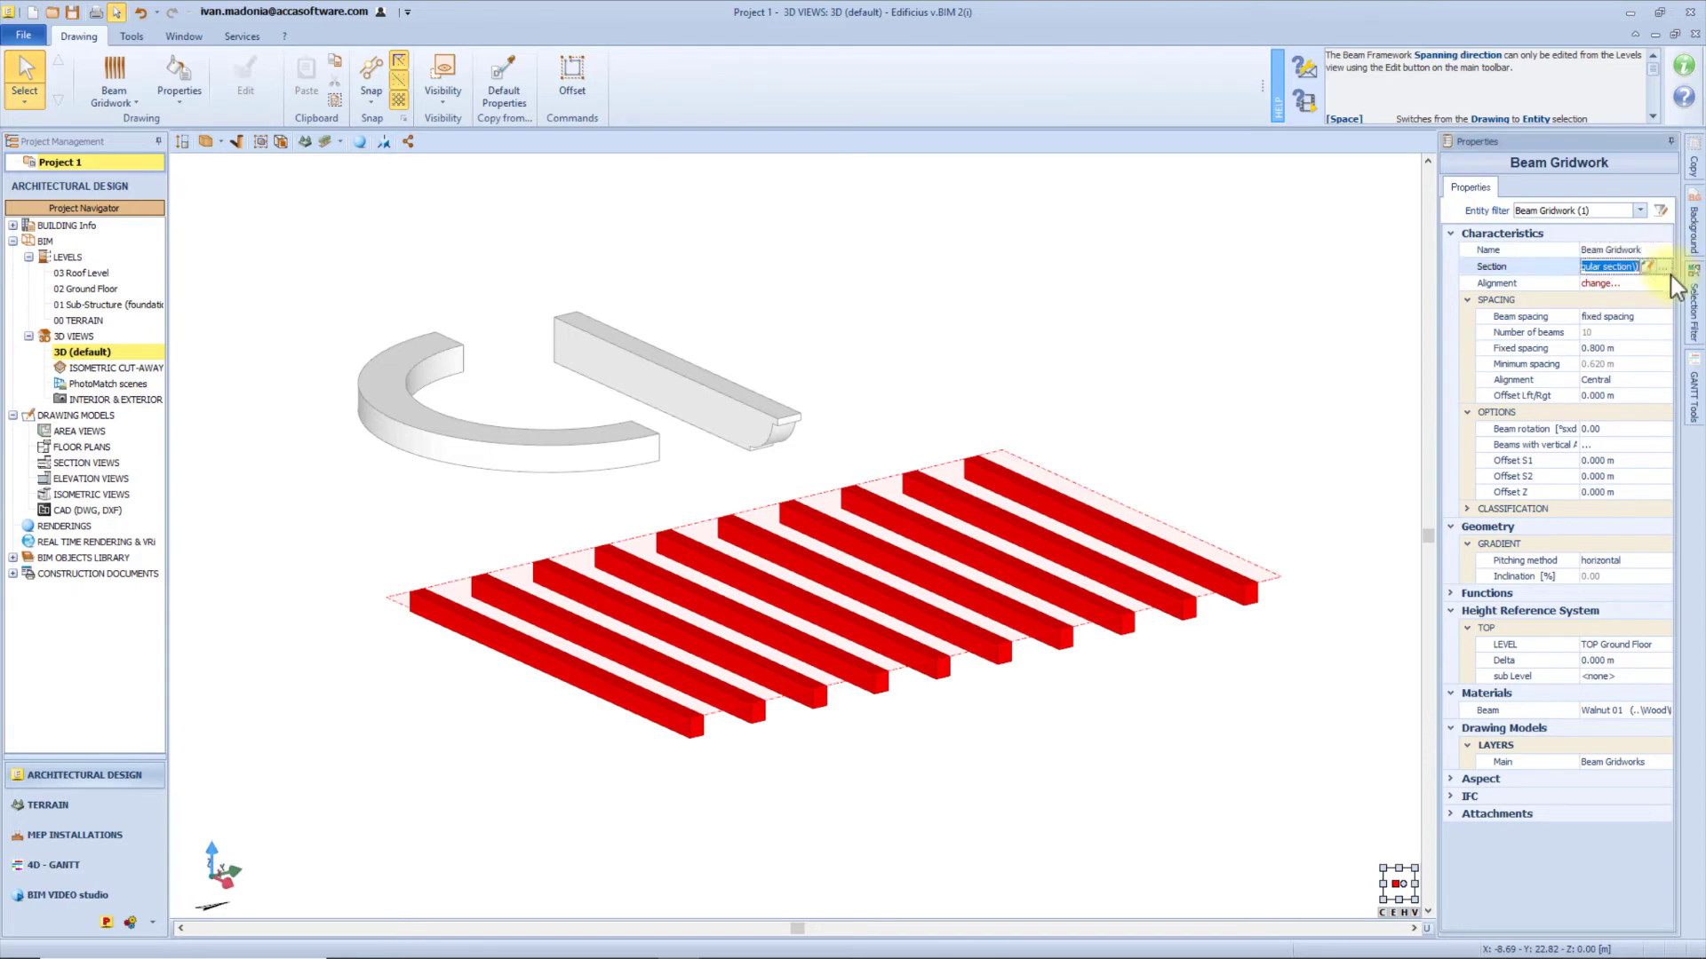
click(1661, 268)
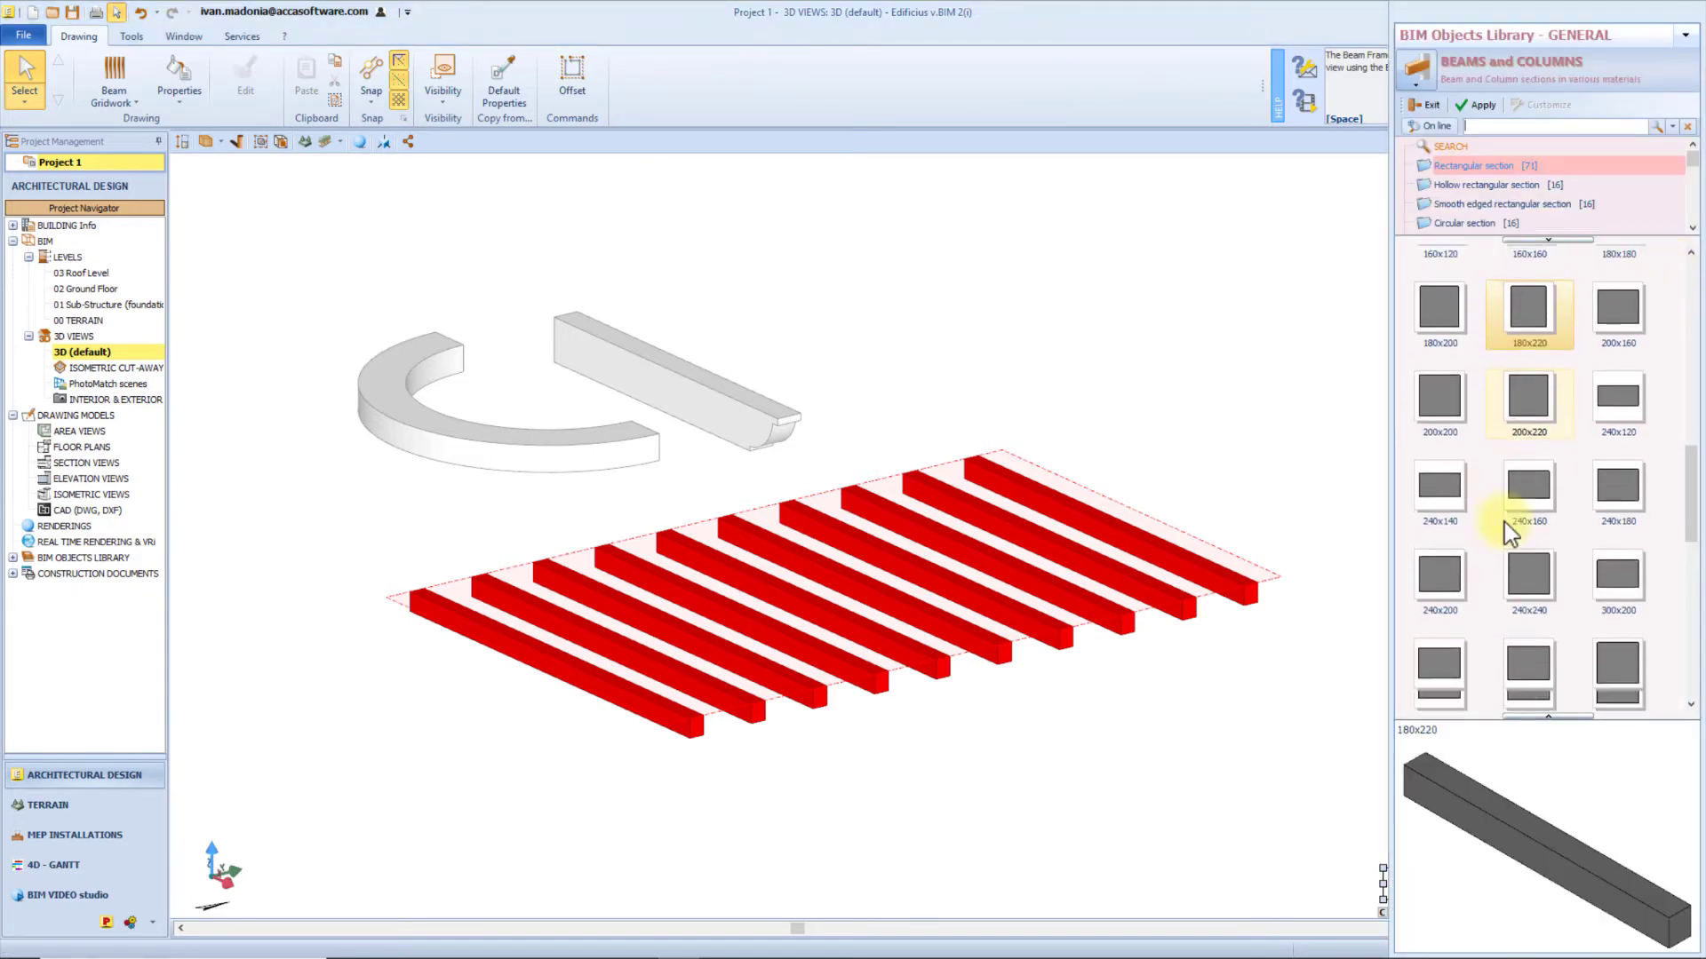
scroll(1505, 524, down, 3)
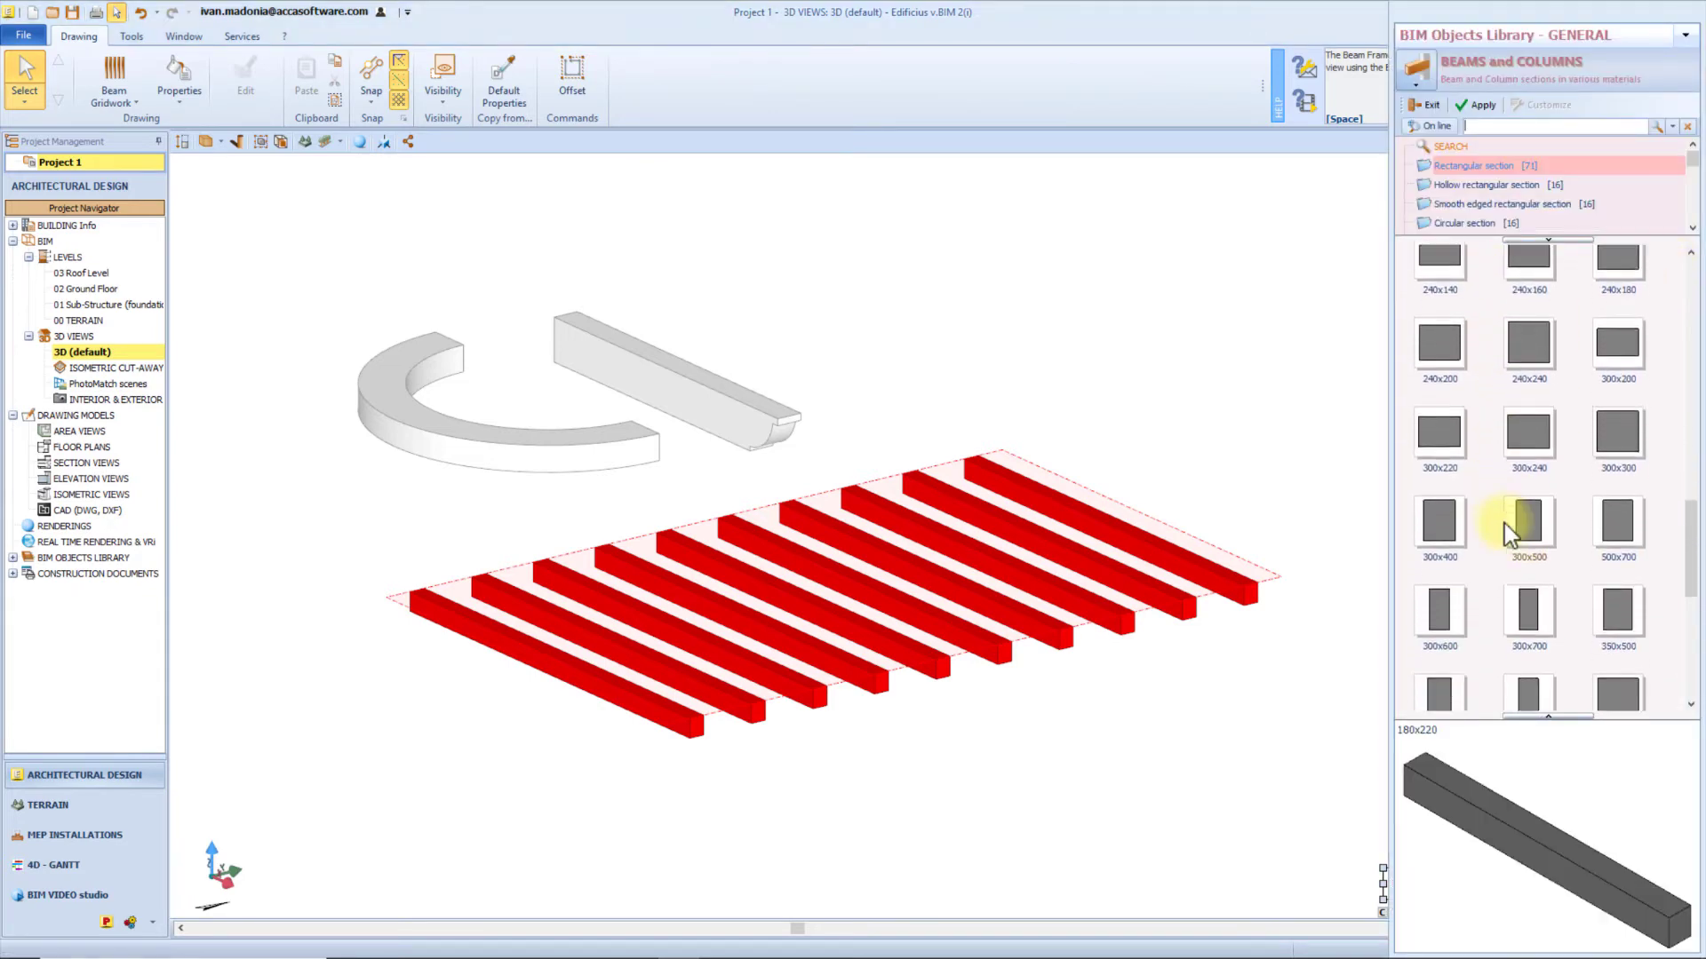
click(1419, 87)
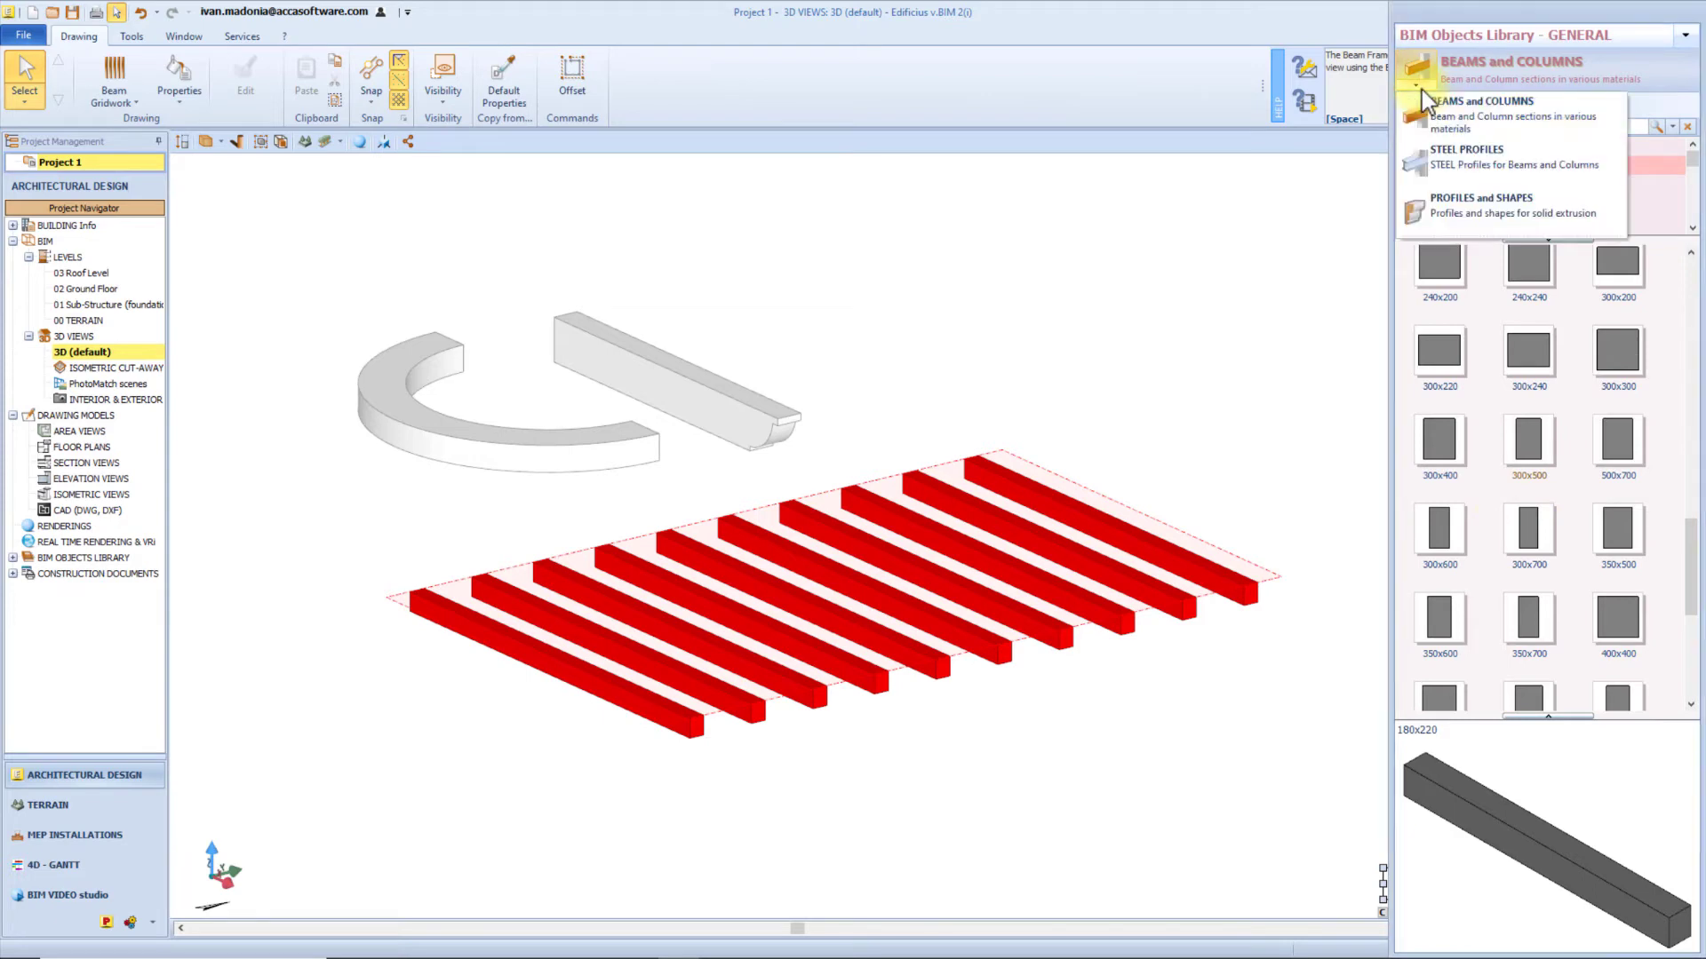
click(1501, 168)
double_click(1444, 416)
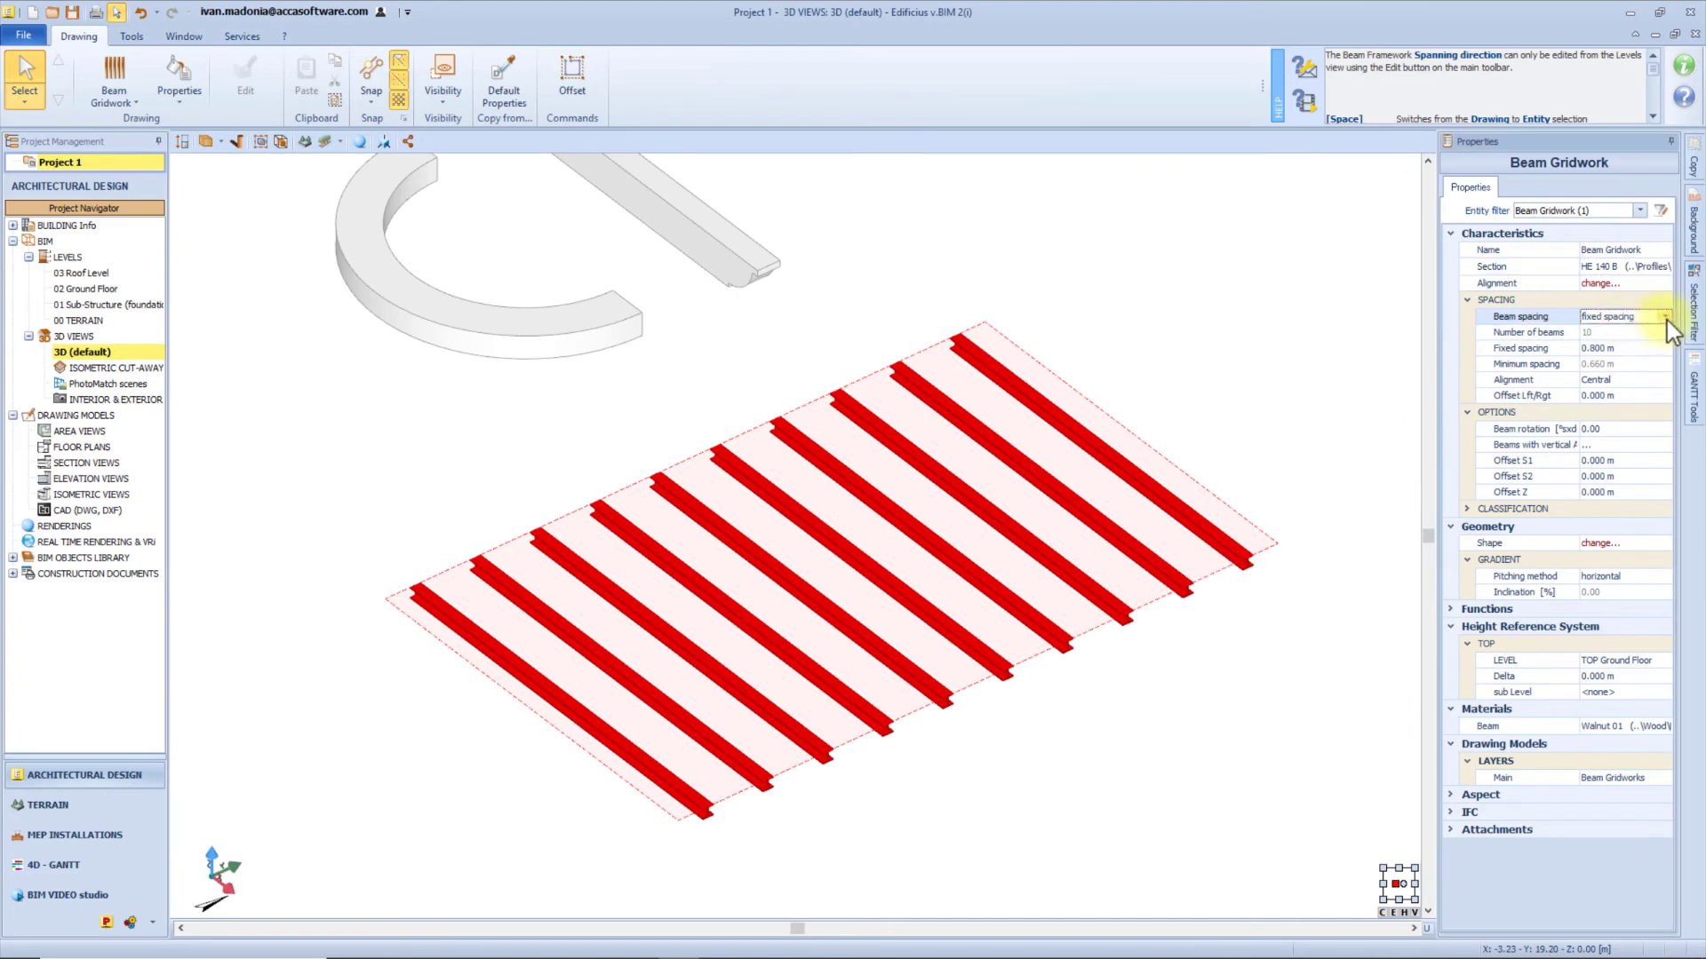
Set the gridwork's alignment to the bottom-centre point of its section and the fixed spacing between beams to 1 m.
click(1666, 283)
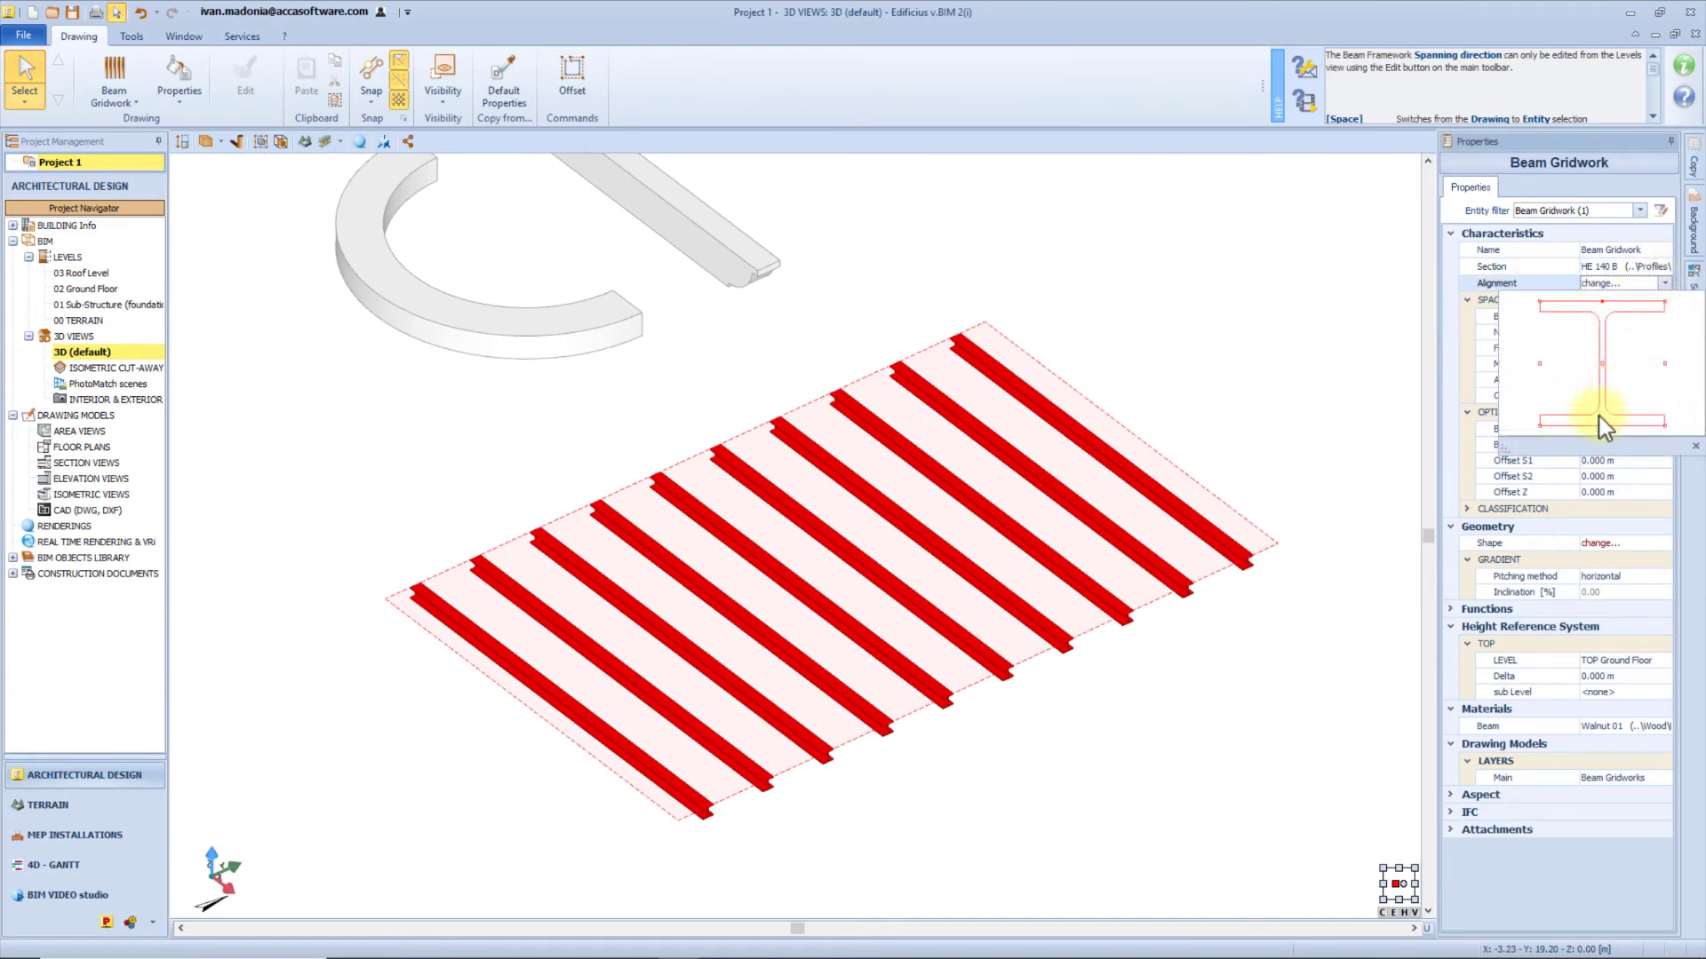
click(1600, 421)
click(1666, 318)
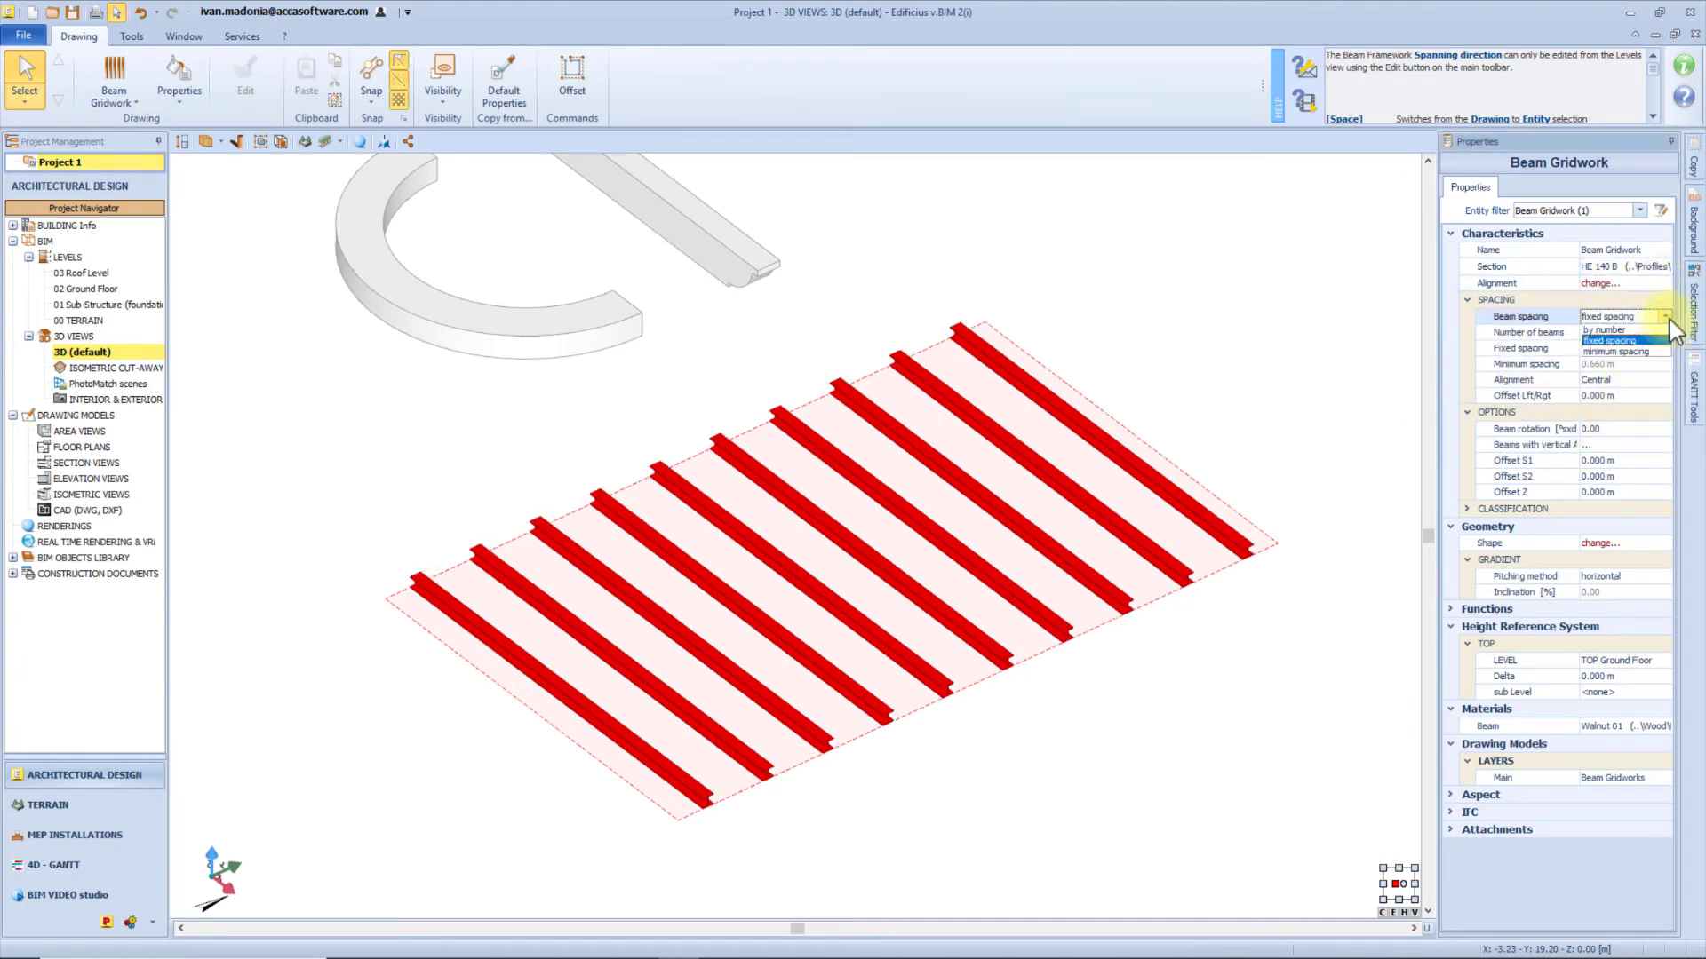
click(1639, 339)
click(1638, 348)
text(1)
key(Return)
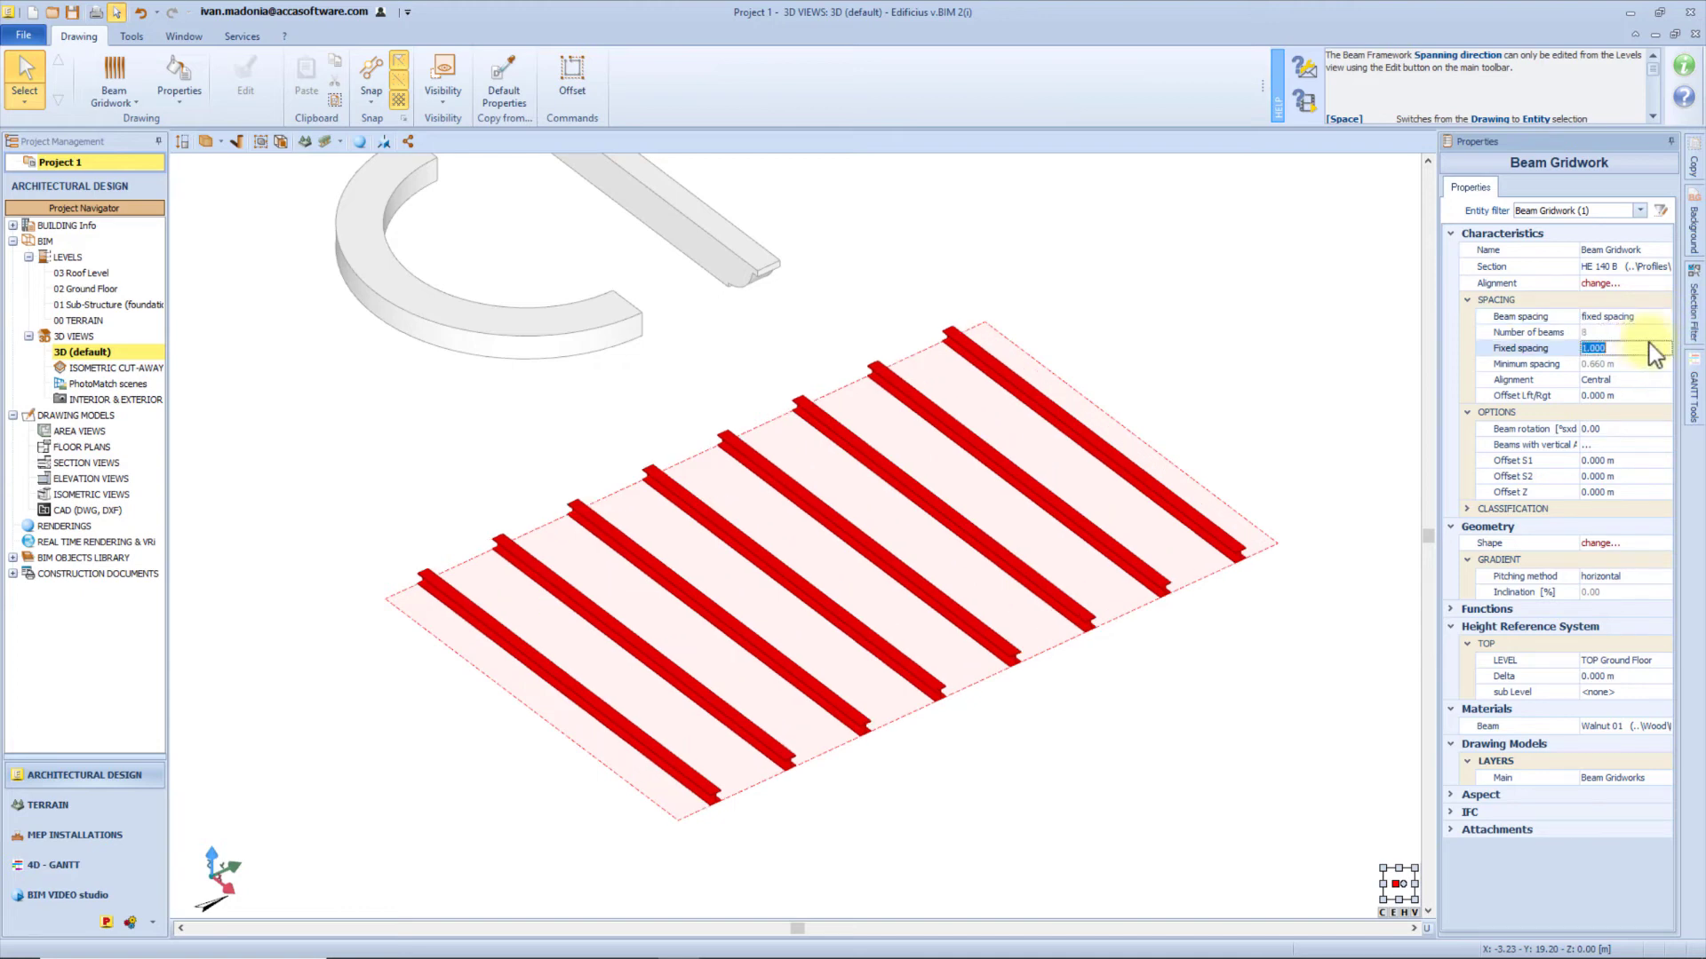
Try the left and right distribution alignments of the gridwork, then set a lateral offset of 0.2 m with right alignment.
click(1625, 379)
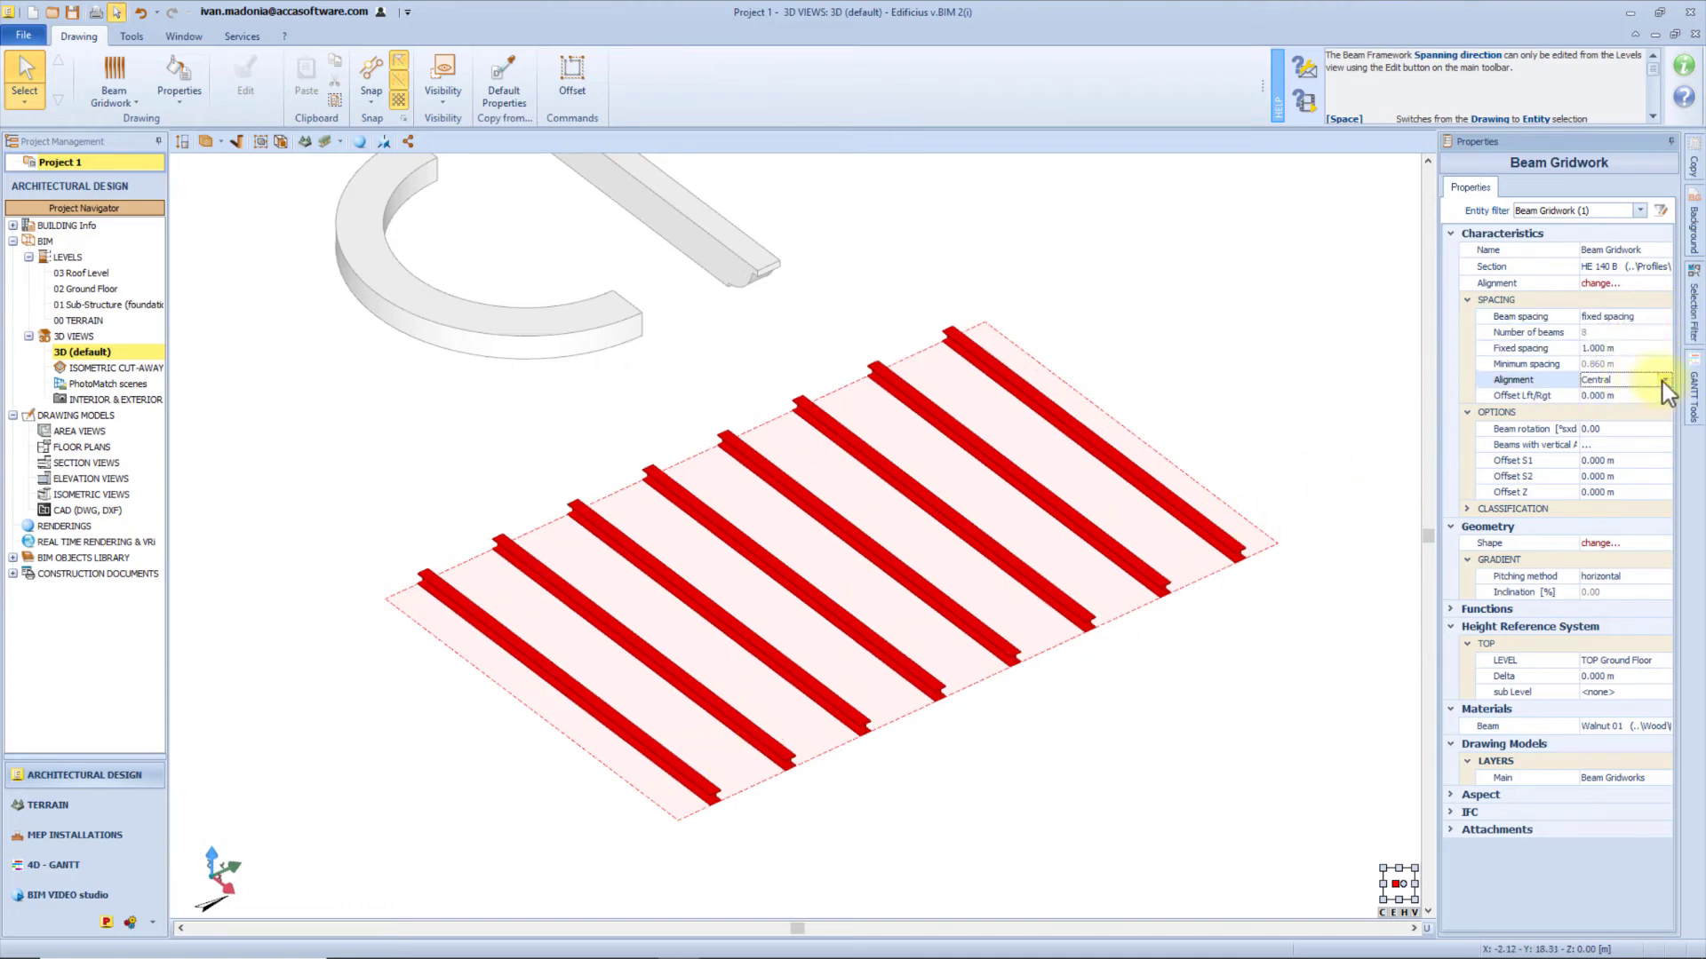
click(1663, 380)
click(1637, 405)
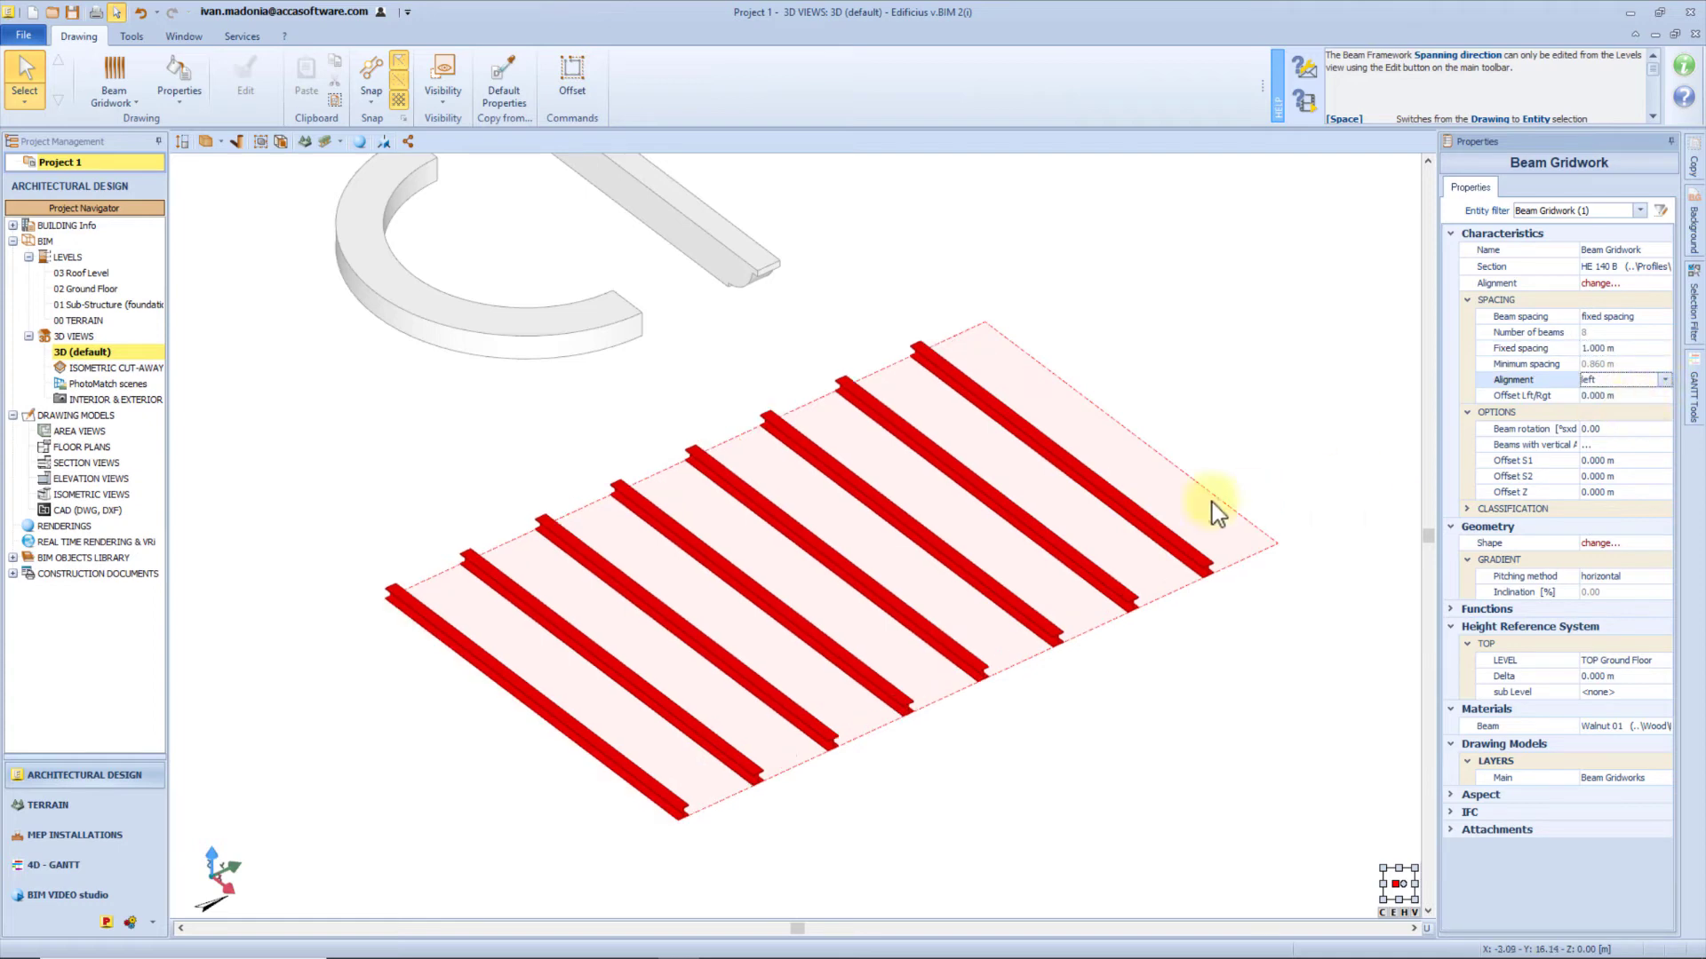
click(1666, 379)
click(1623, 418)
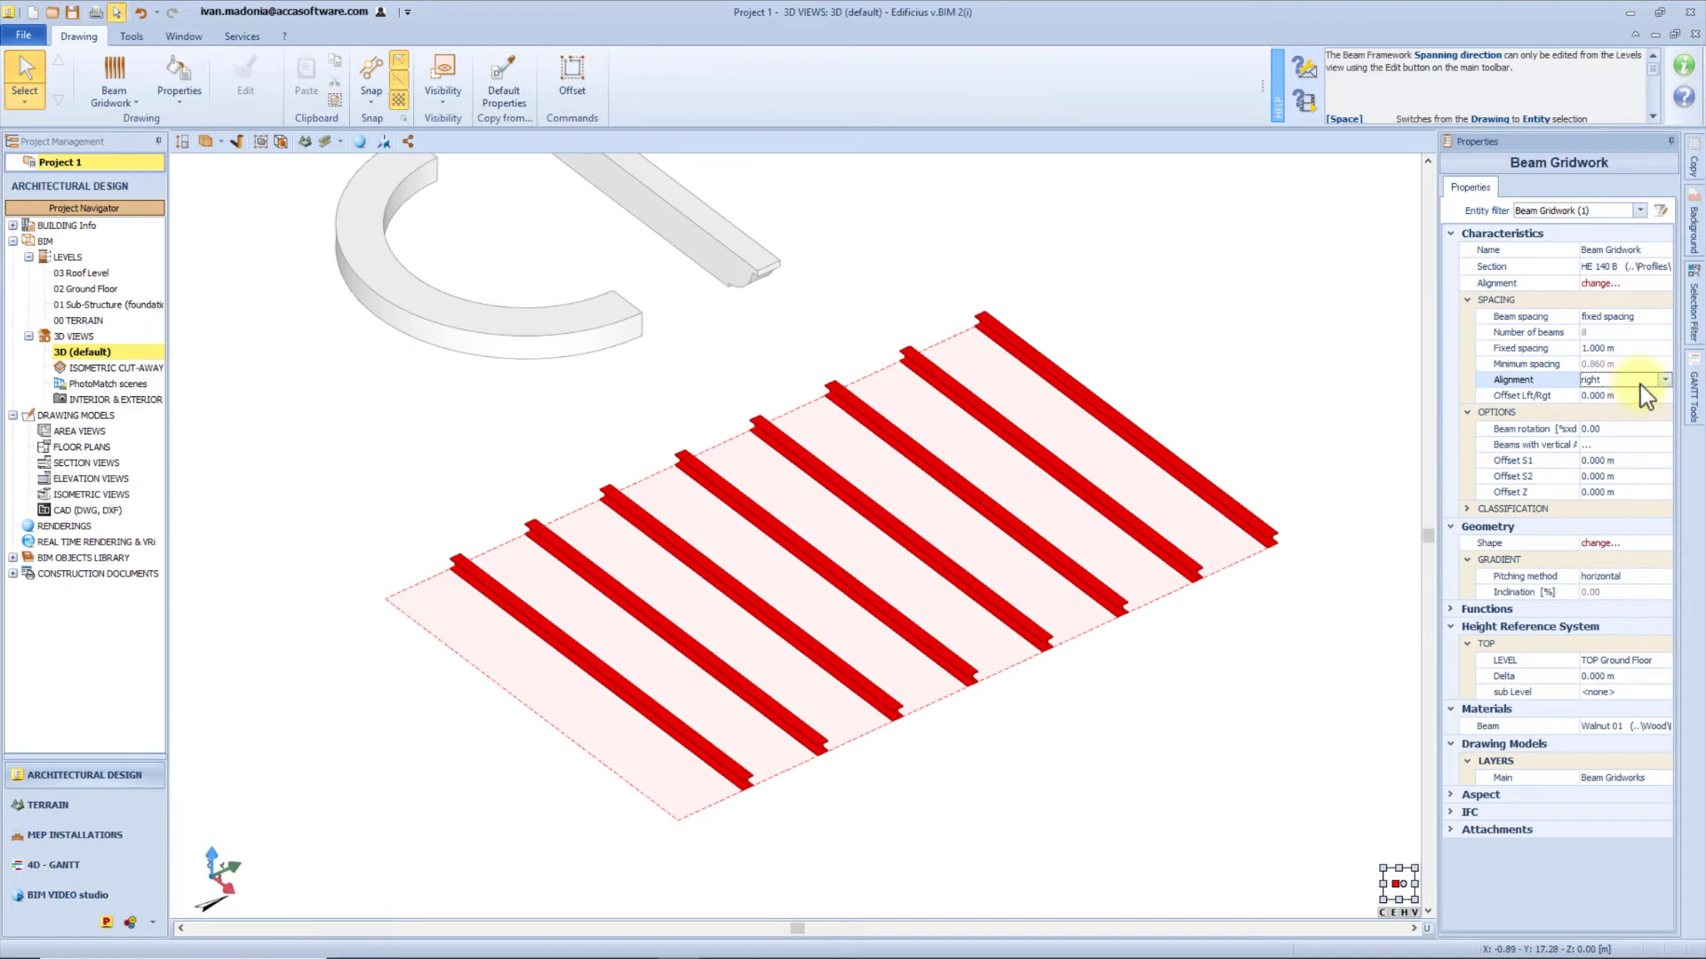
click(1640, 402)
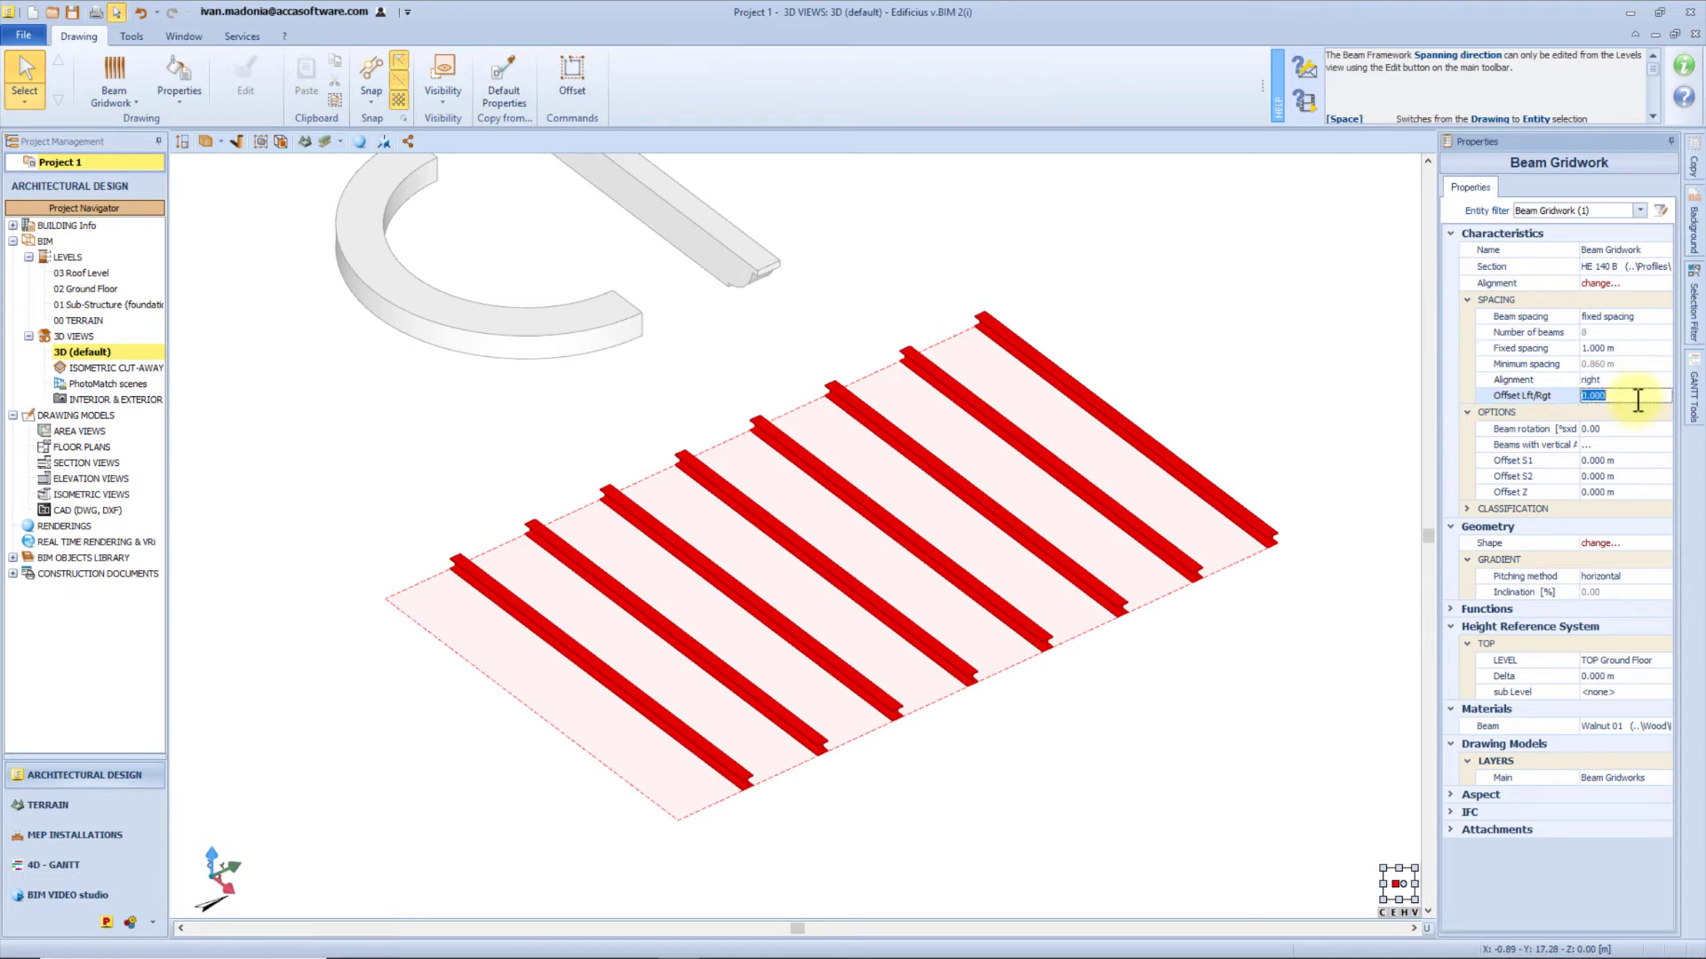
text(0.2)
key(Return)
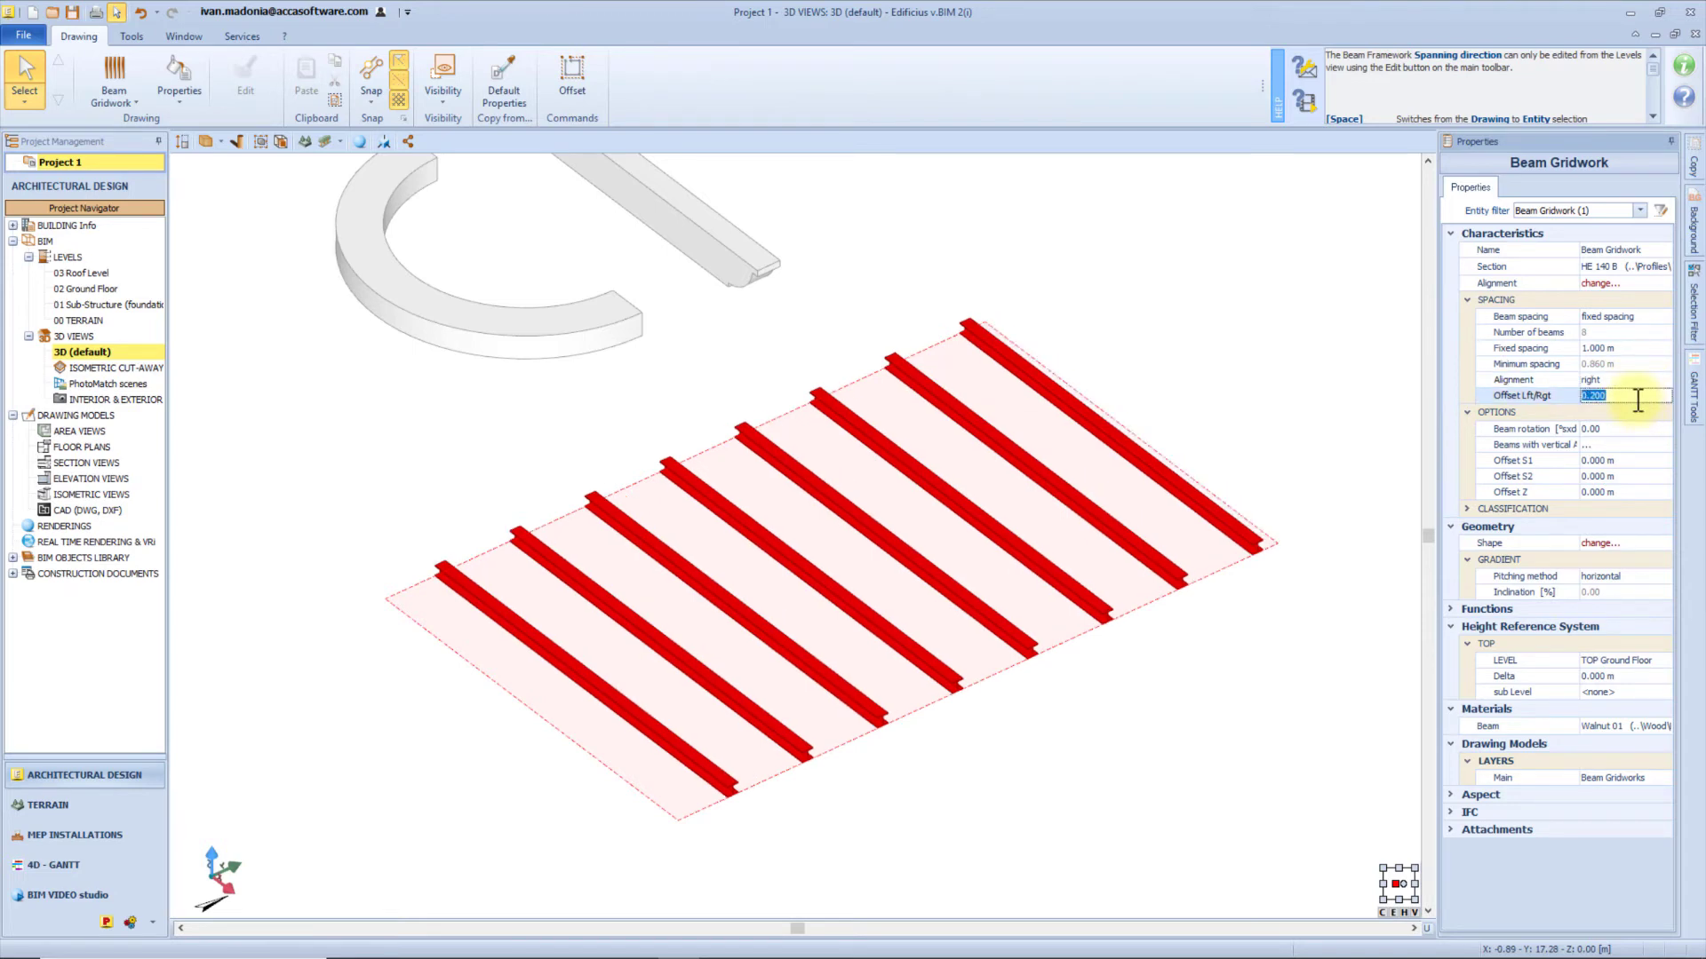
click(1628, 405)
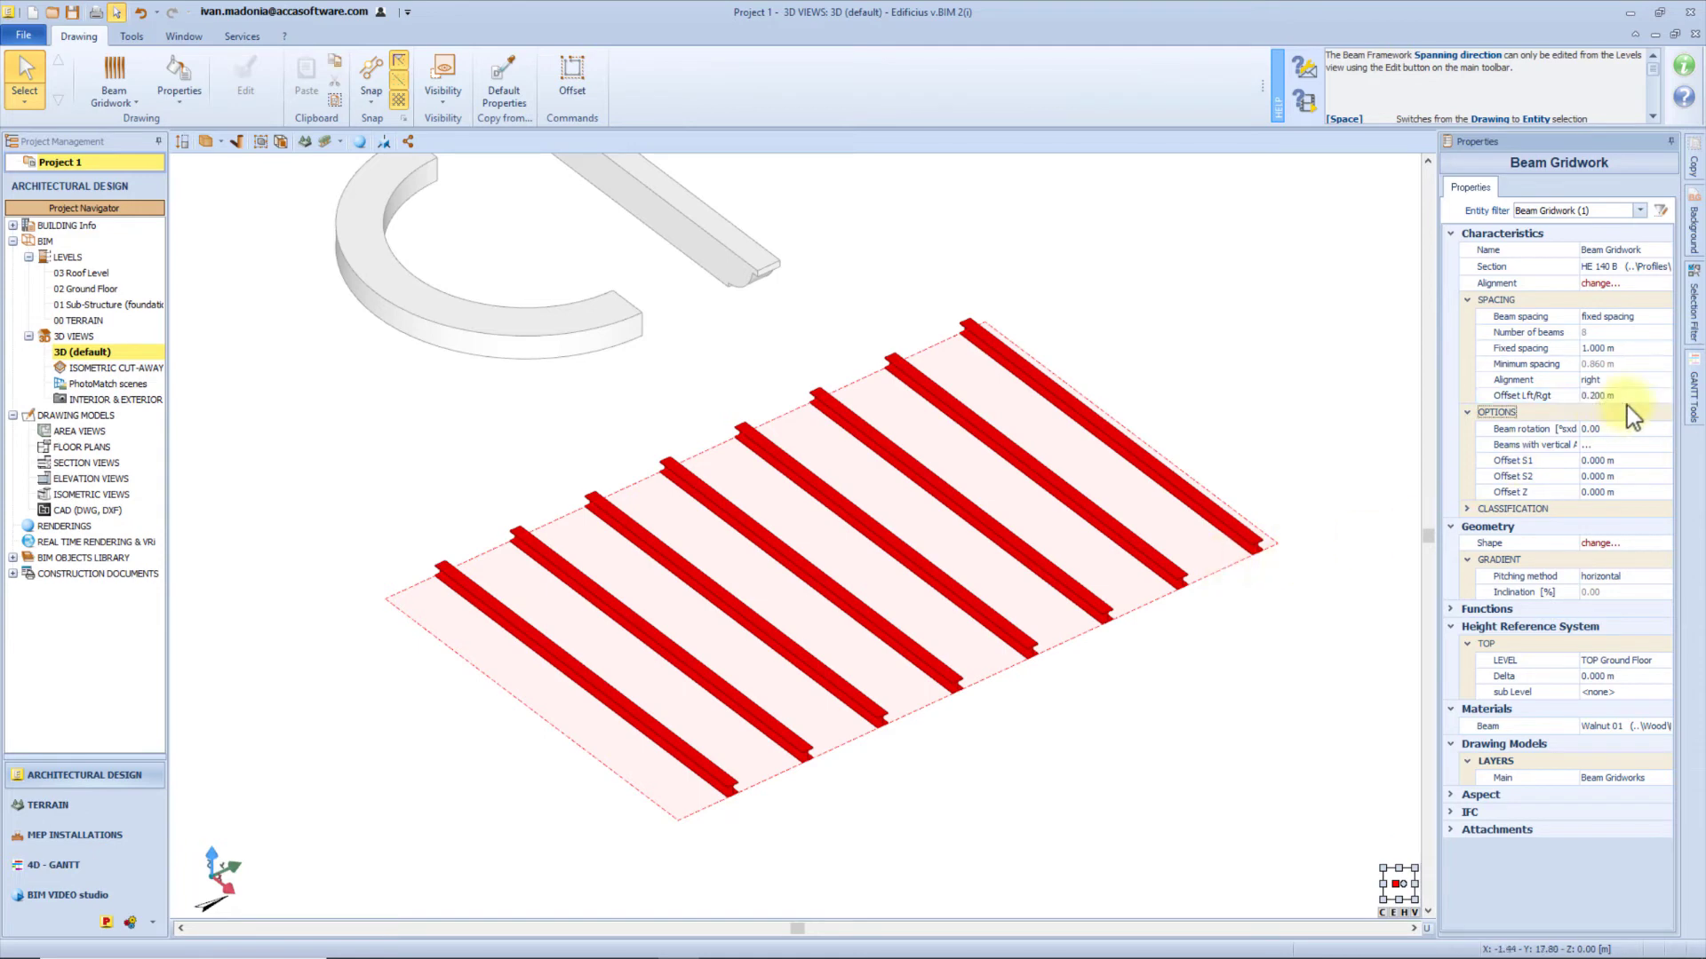
Space the gridwork beams by number and set the number of beams to 7.
click(1609, 316)
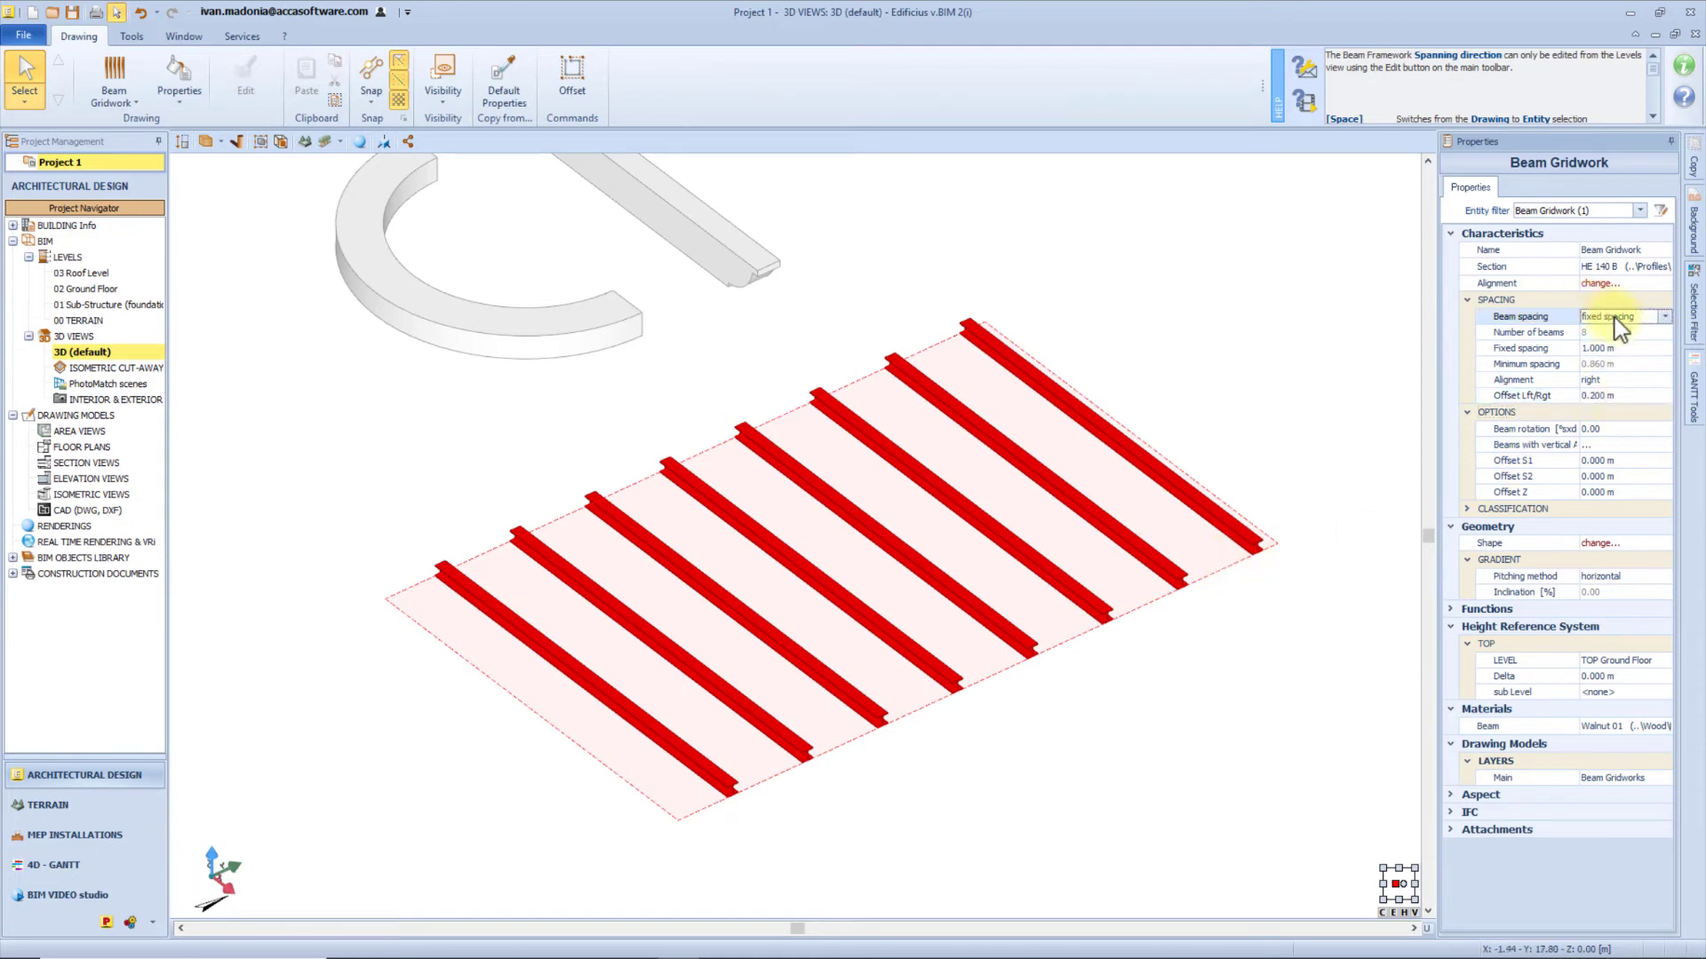
click(1666, 316)
click(1632, 331)
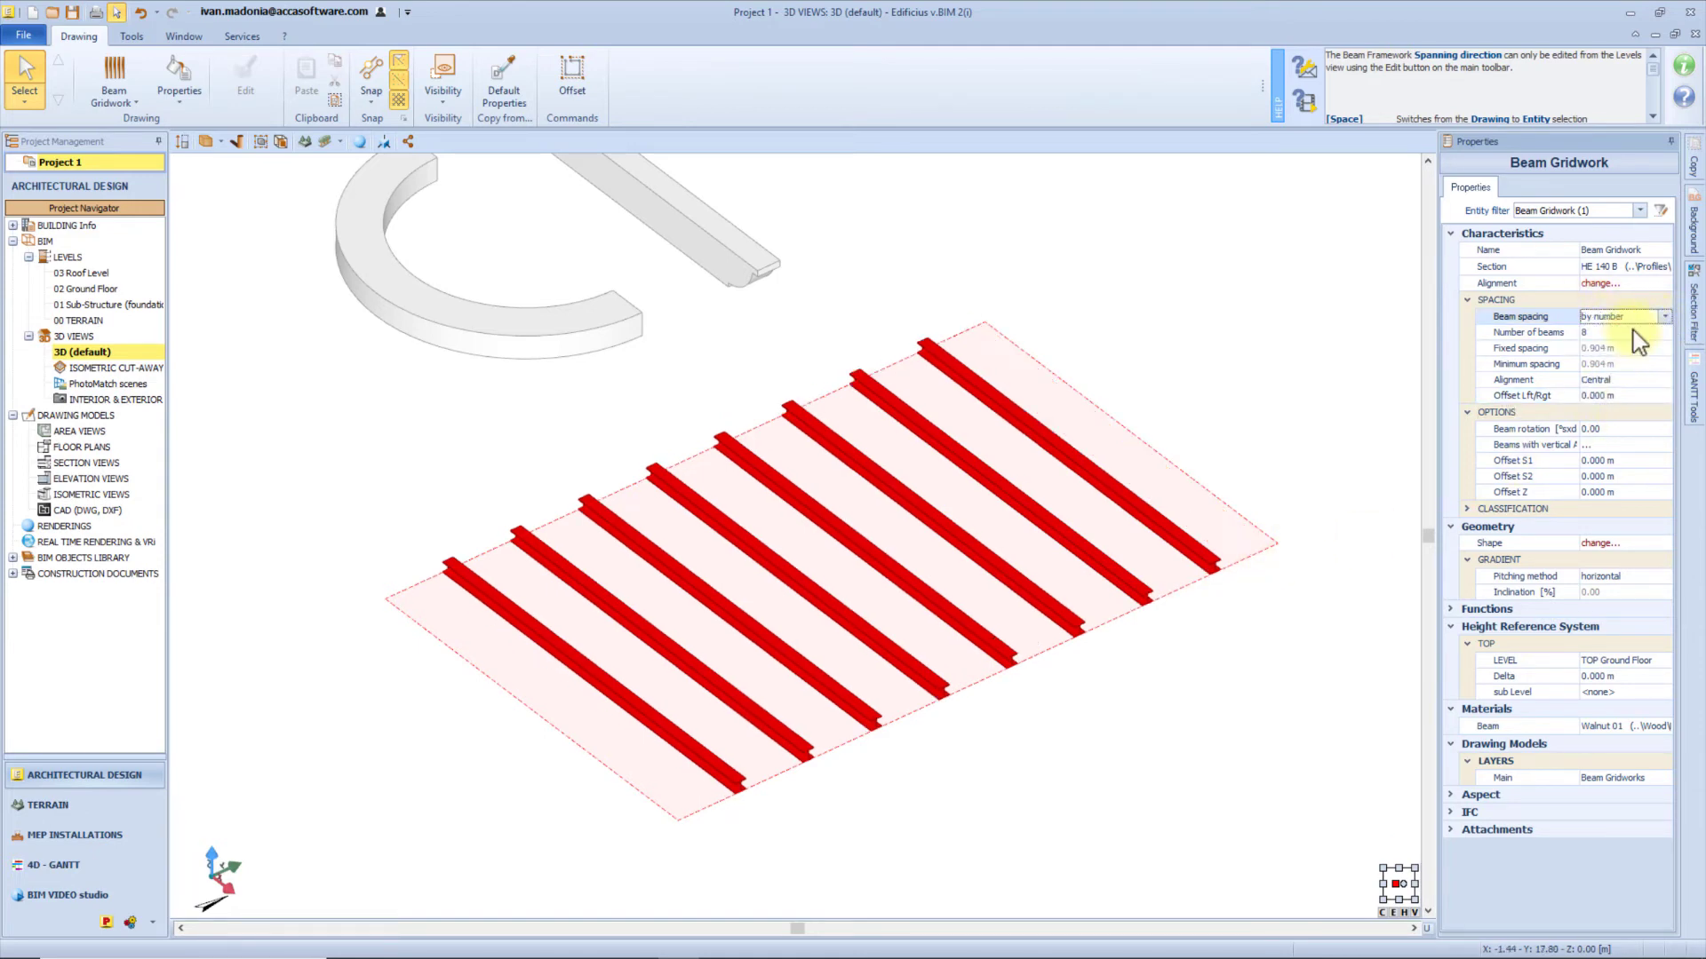
click(1618, 333)
key(Return)
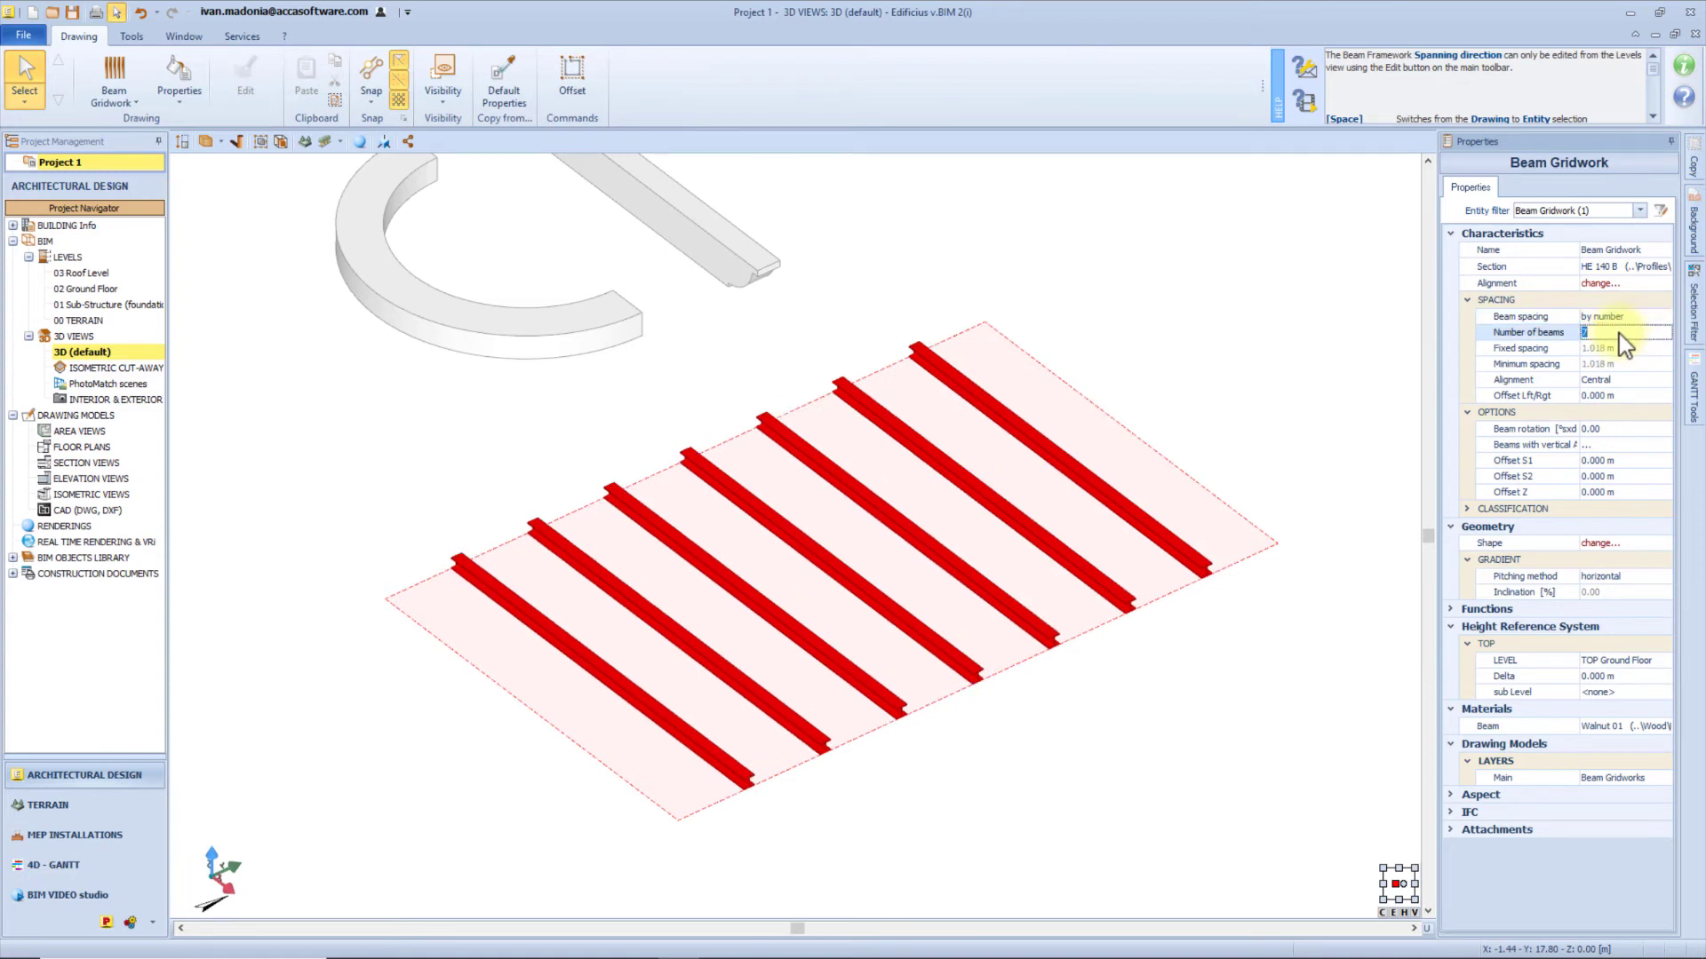
Check the distribution alignment options, keep Central, and set the gridwork's lateral offset to 0.2 m.
click(1617, 380)
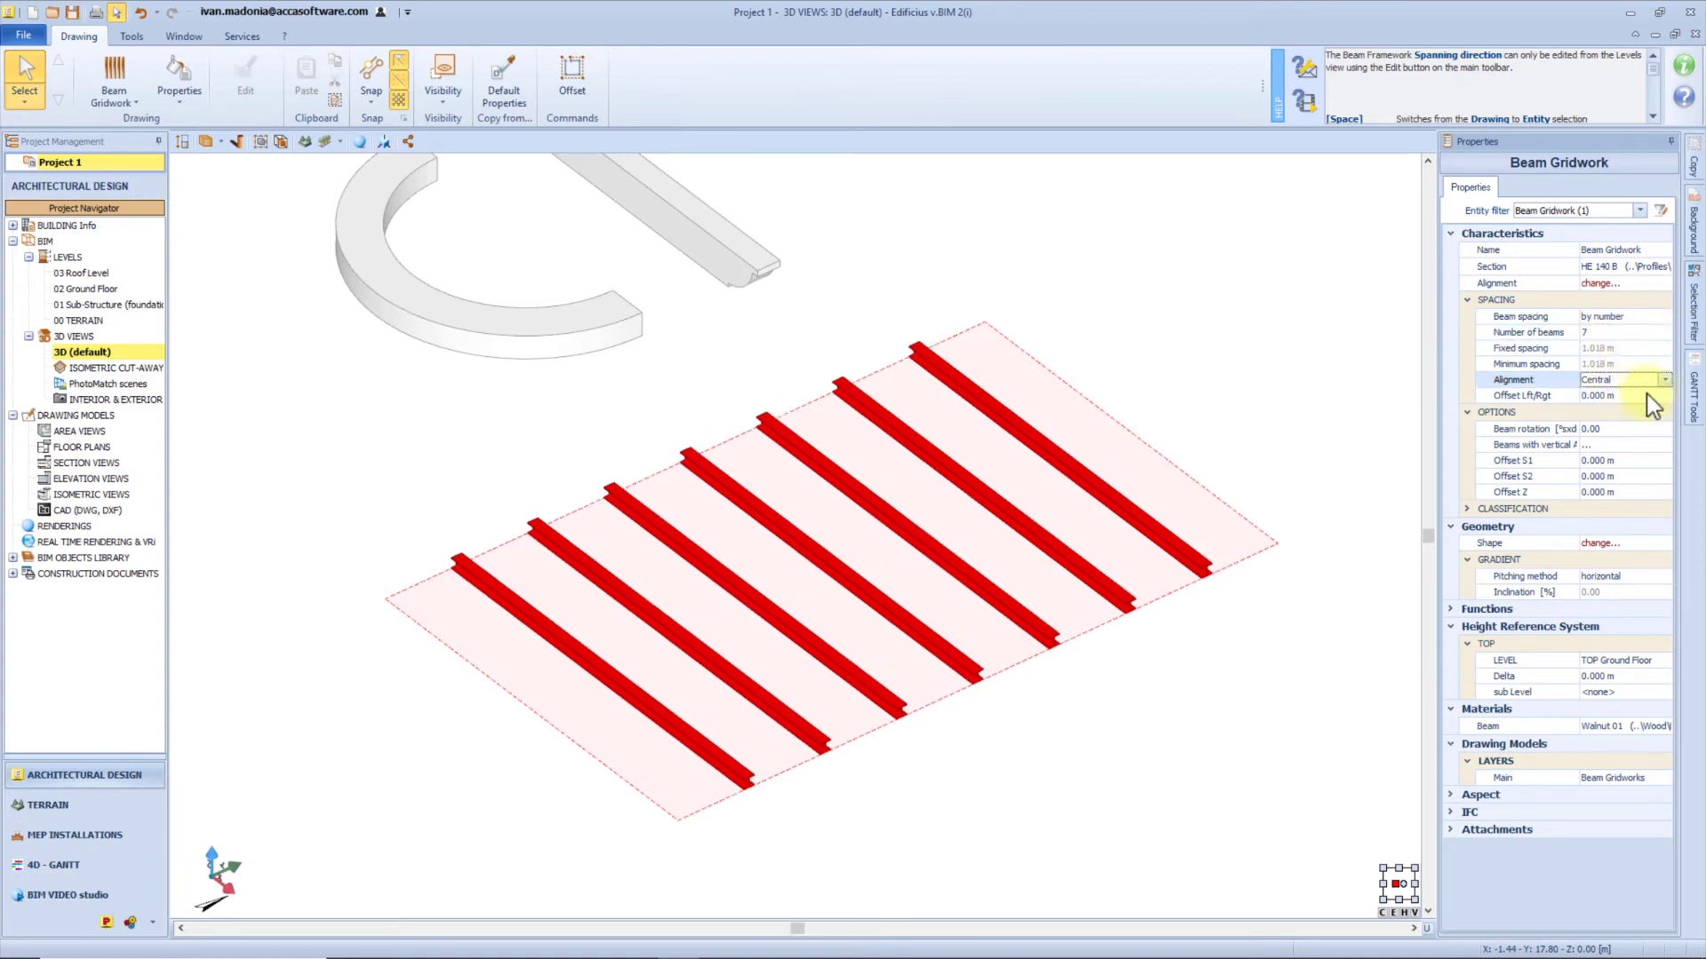
click(1665, 380)
click(1617, 402)
click(1664, 381)
click(1615, 418)
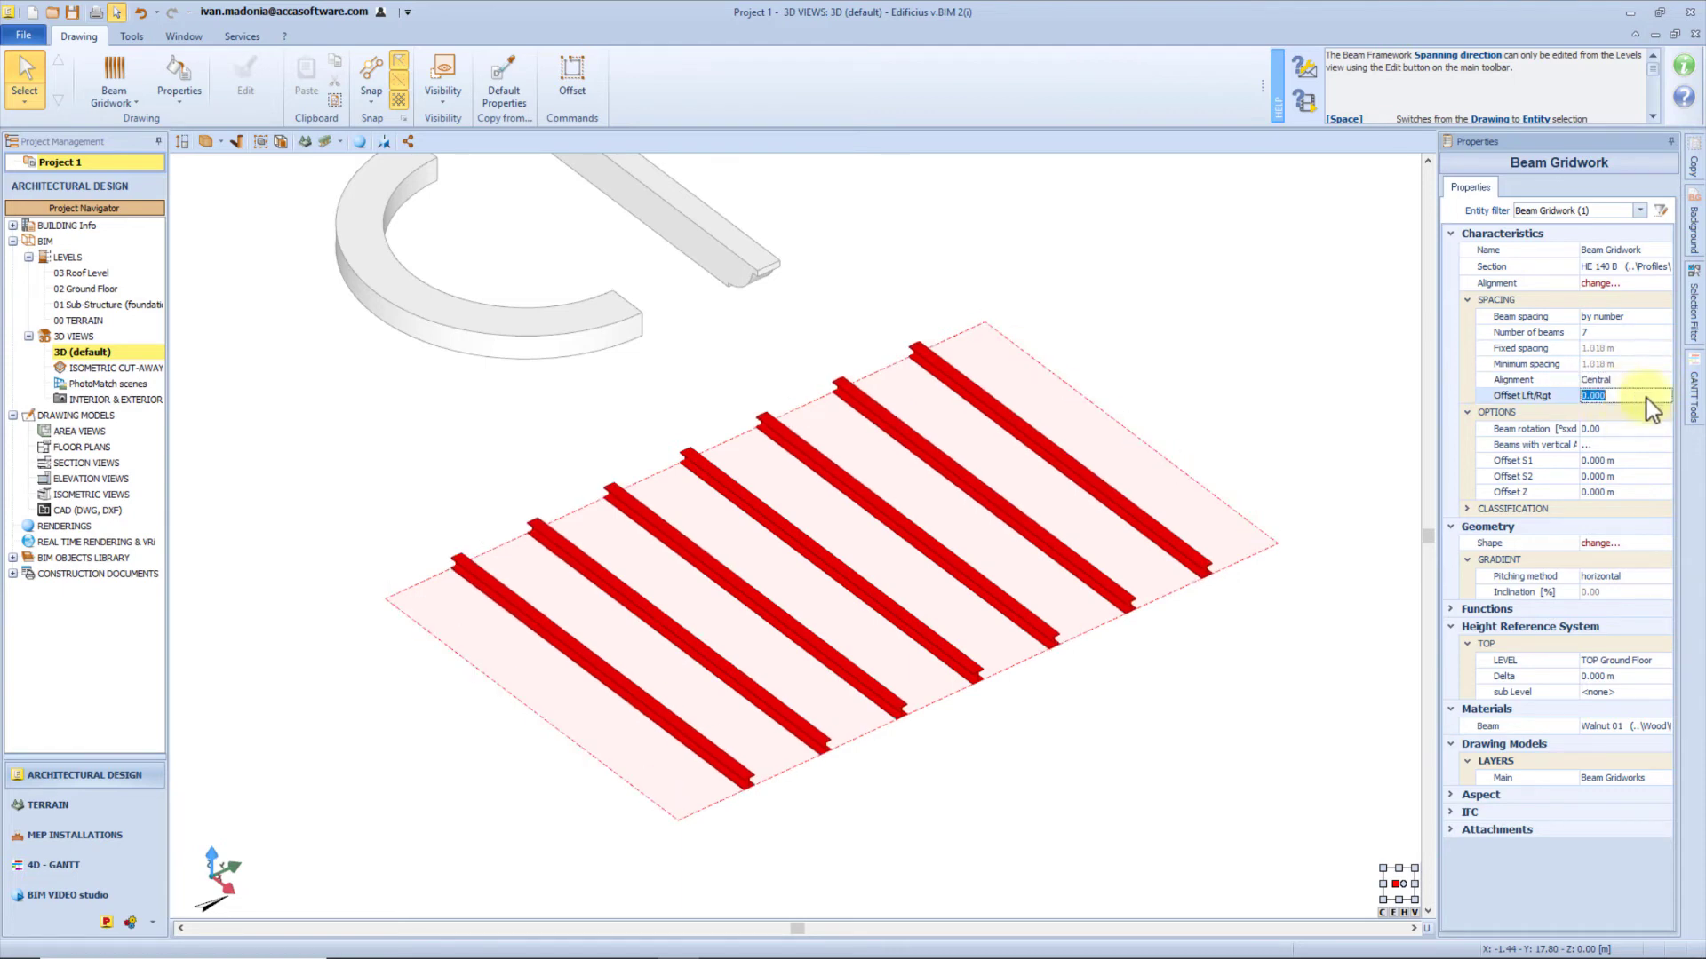
text(0.2)
key(Return)
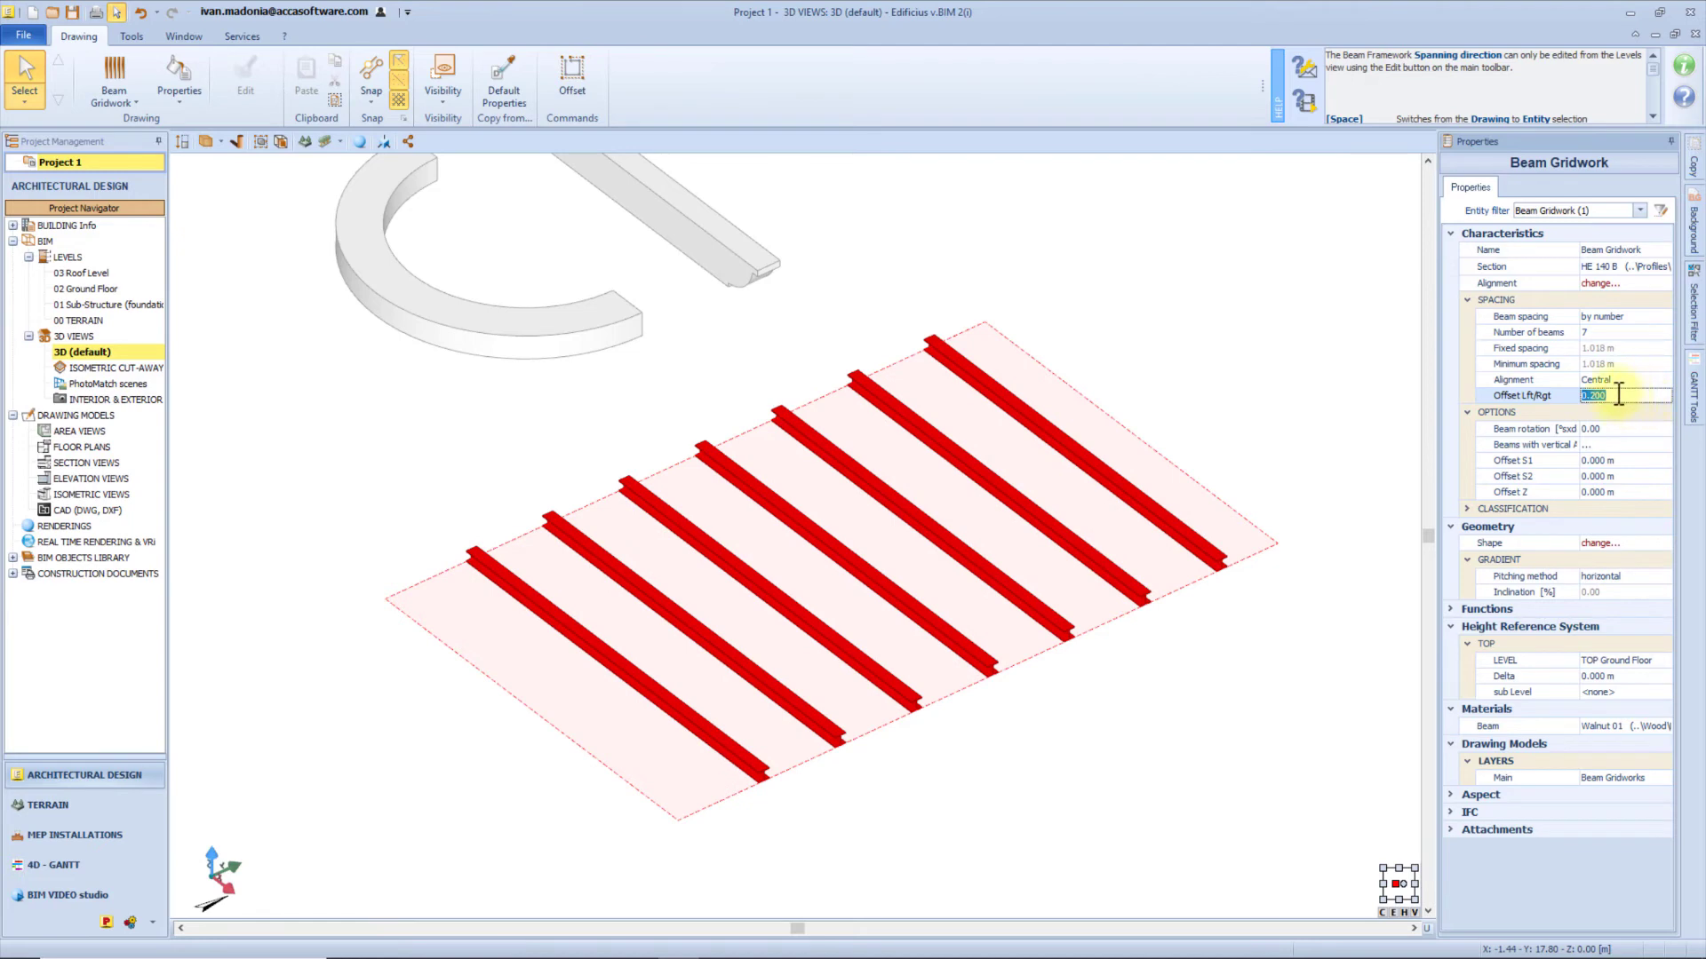
Switch the gridwork's beam spacing method to minimum spacing and set the minimum spacing to 0.5 m.
click(1636, 316)
click(1653, 317)
click(1633, 352)
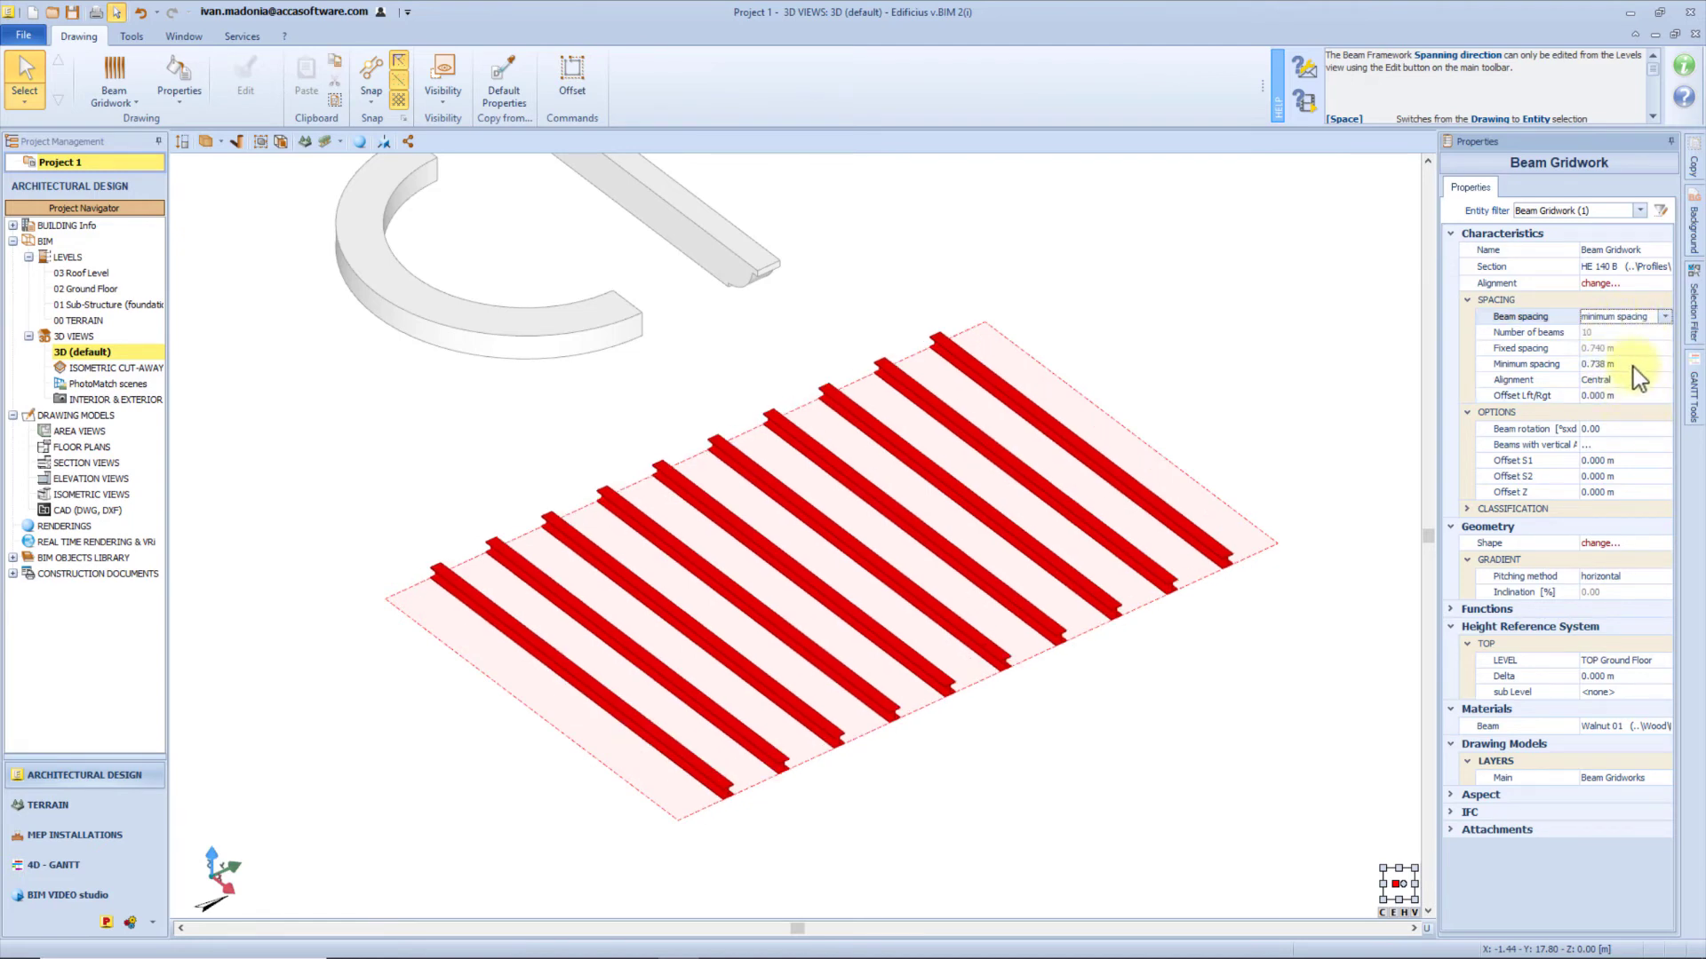
click(1631, 364)
text(0.500)
key(Return)
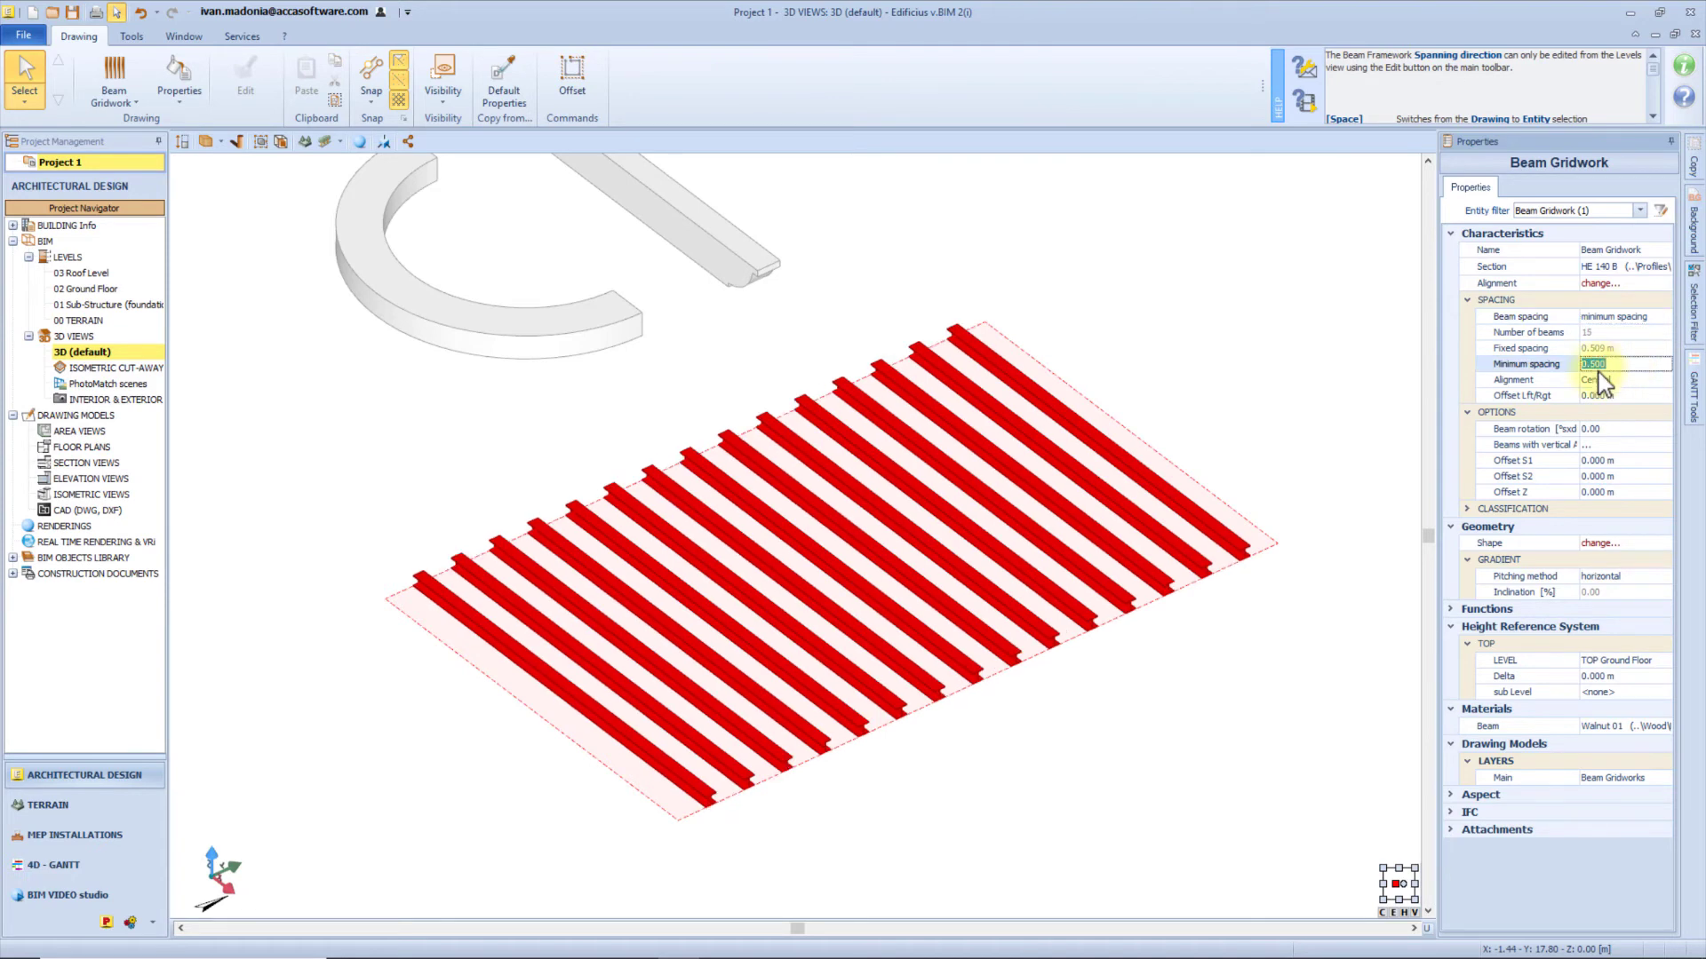
Inspect the steel beam ends up close and review the section orientation choices in the gridwork's shape property.
scroll(1107, 610, up, 5)
middle_drag(1107, 611, 1109, 589)
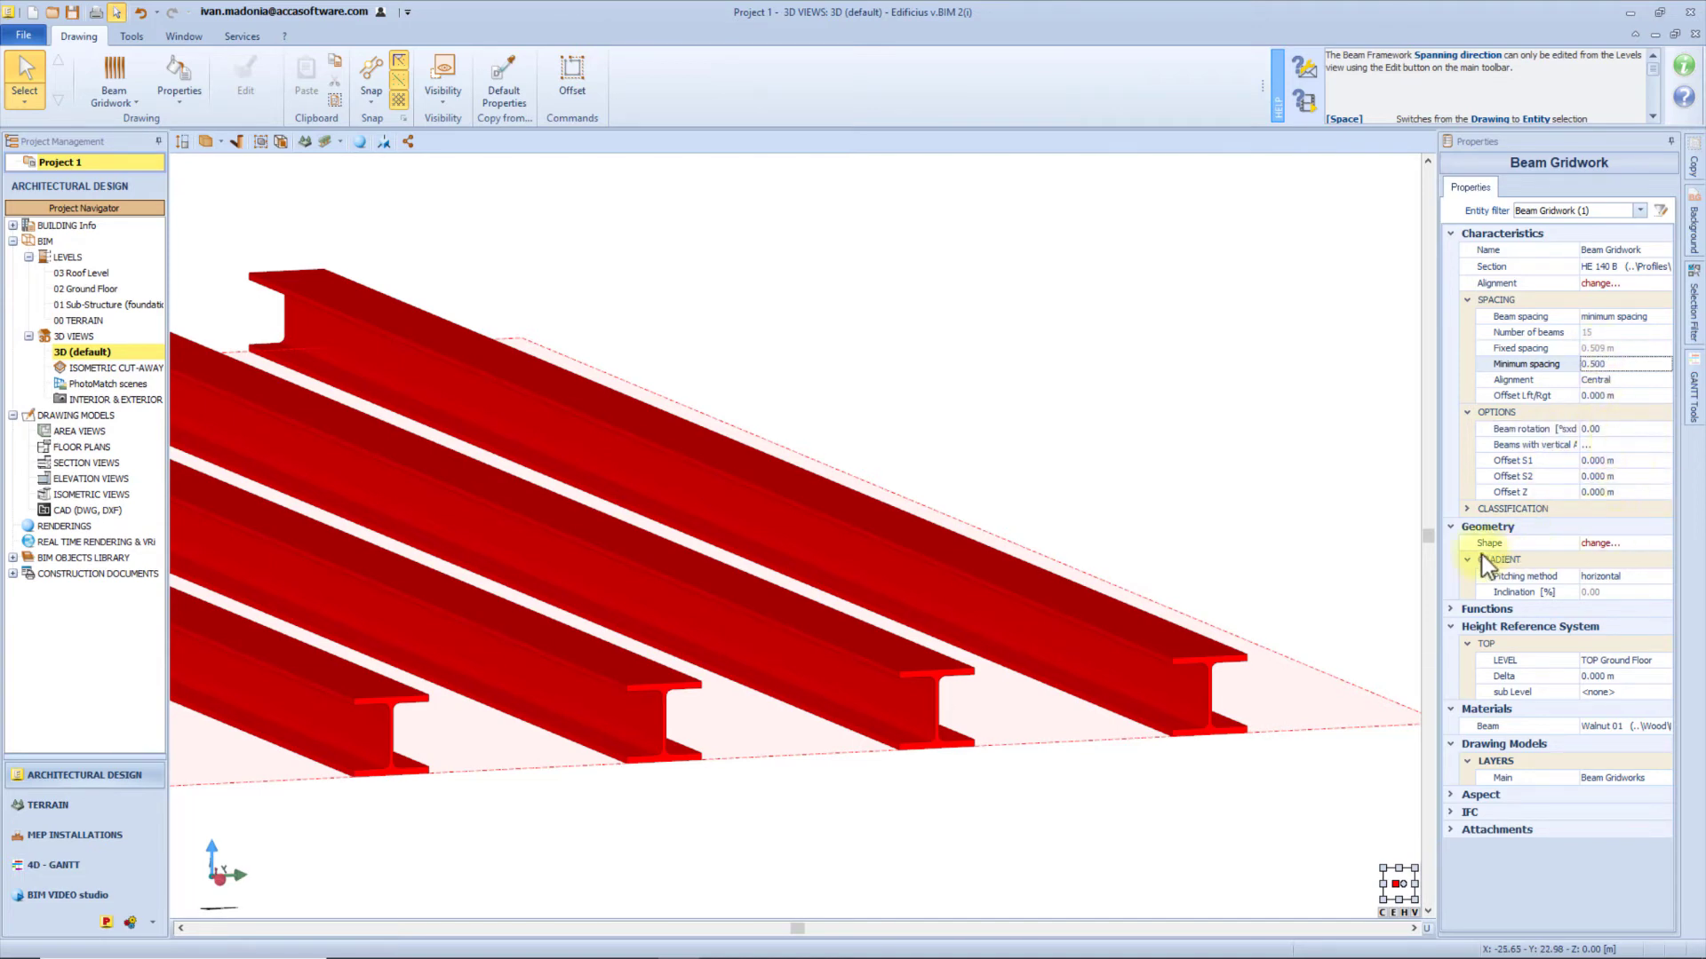
click(1599, 543)
click(1664, 543)
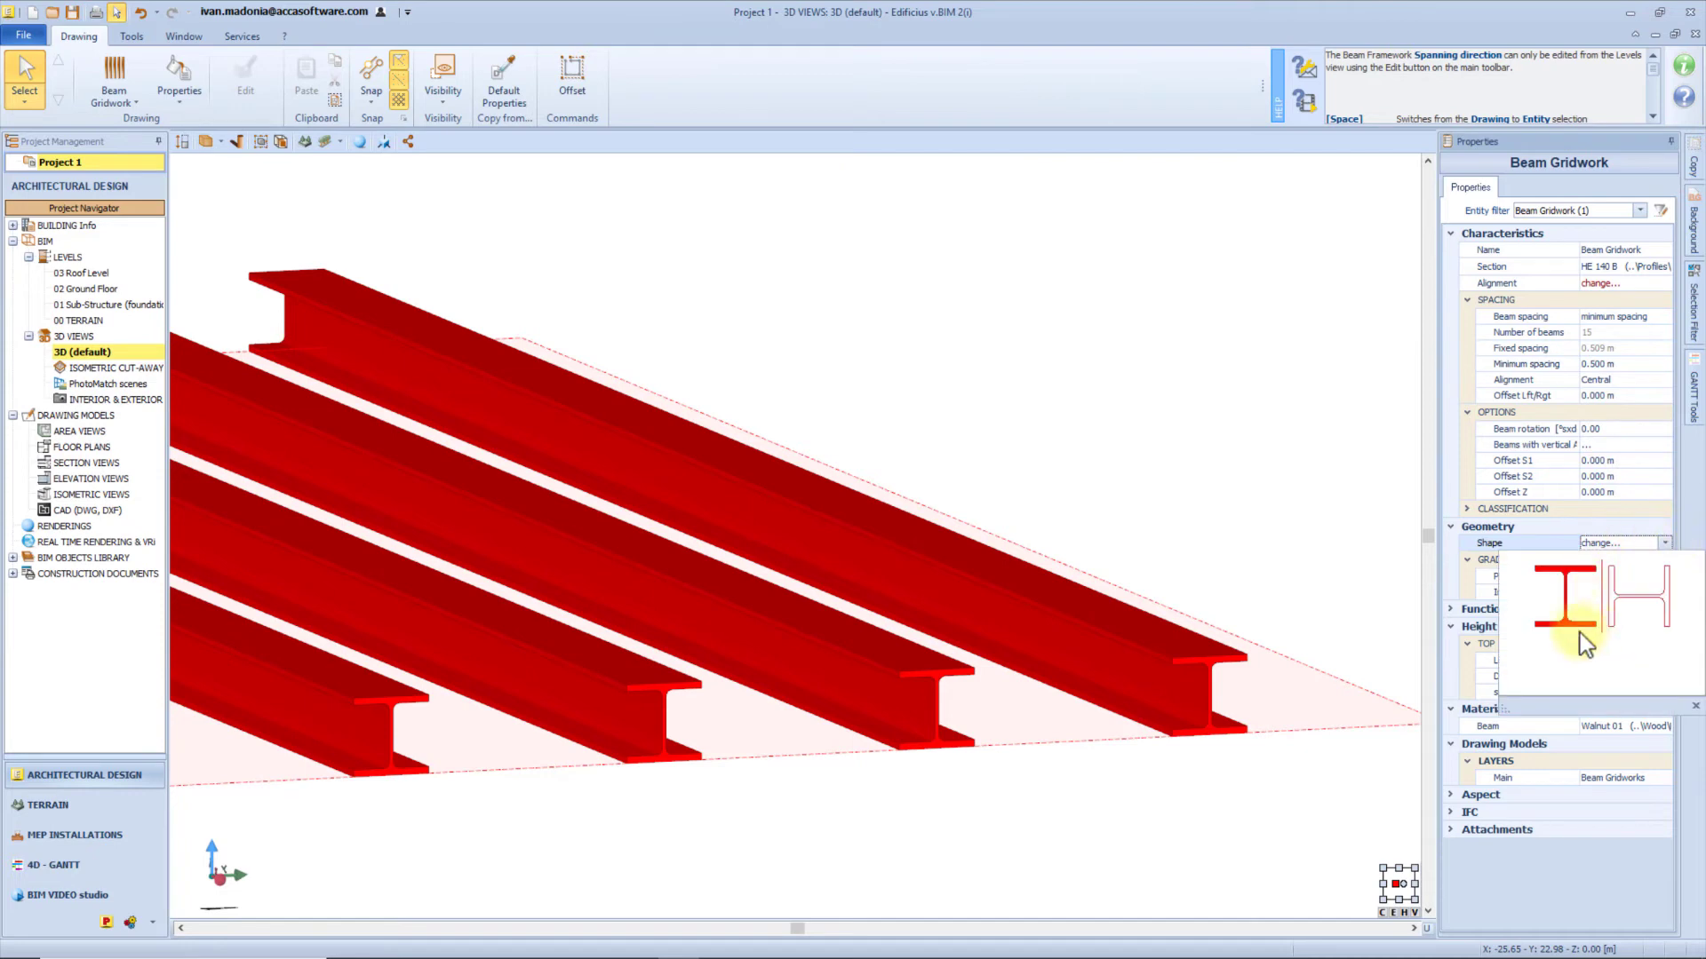
click(1664, 541)
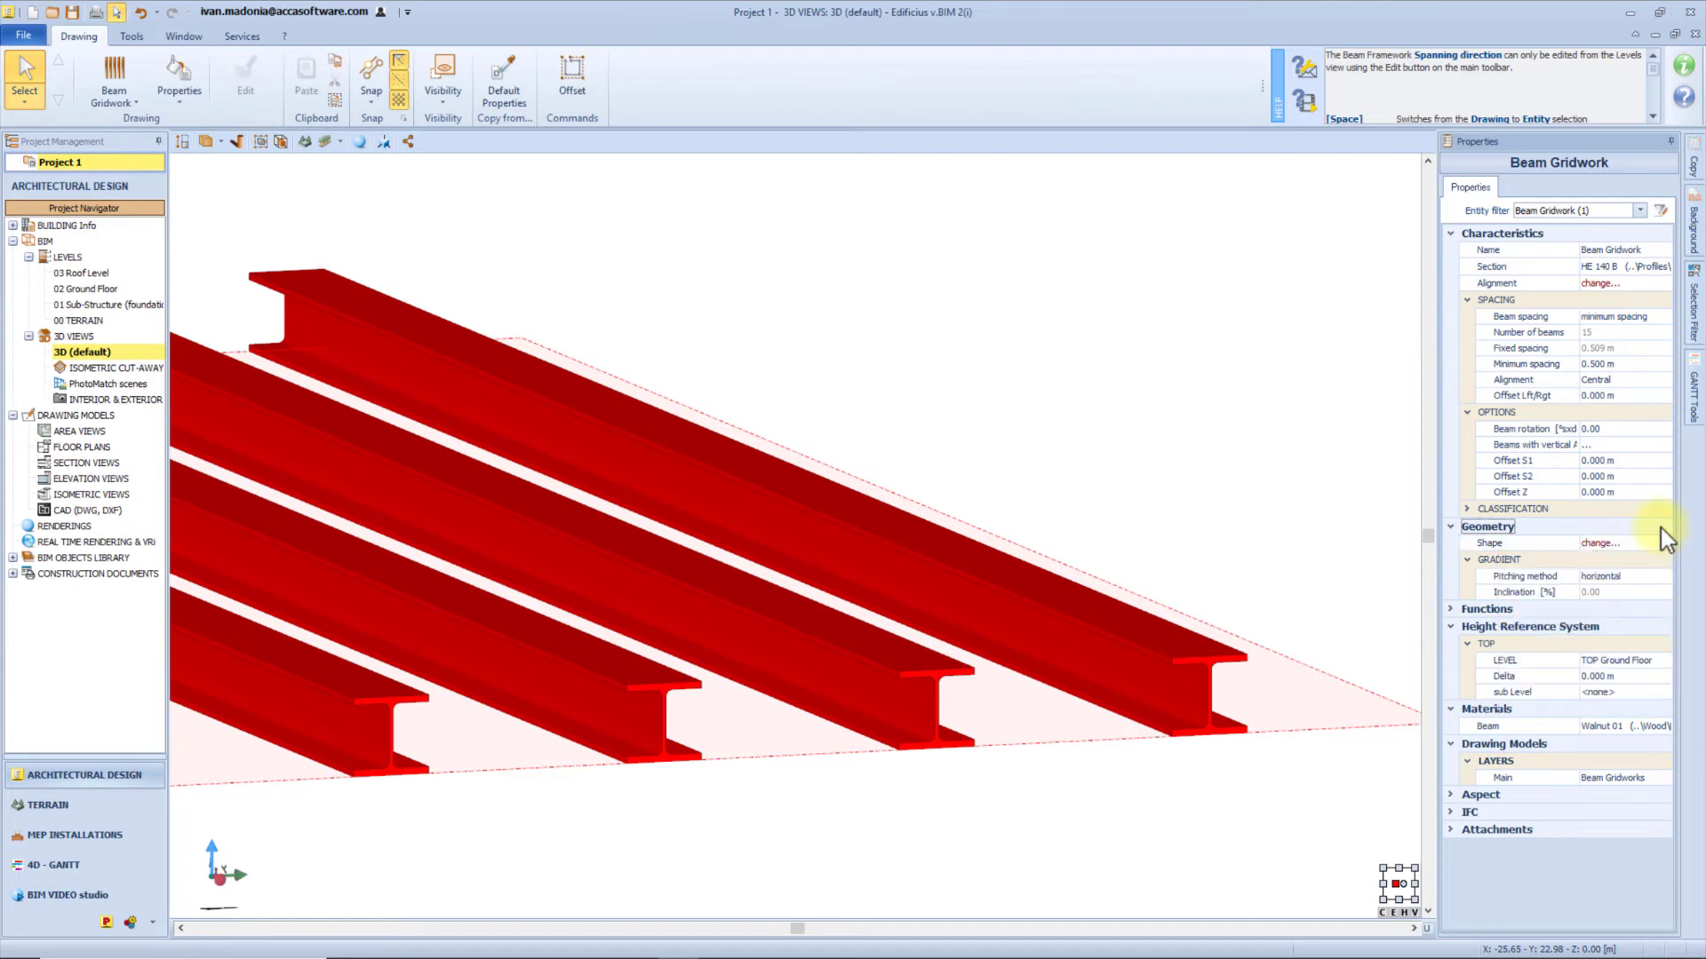
Set the beam gridwork's pitching method to slope line.
scroll(1260, 574, down, 5)
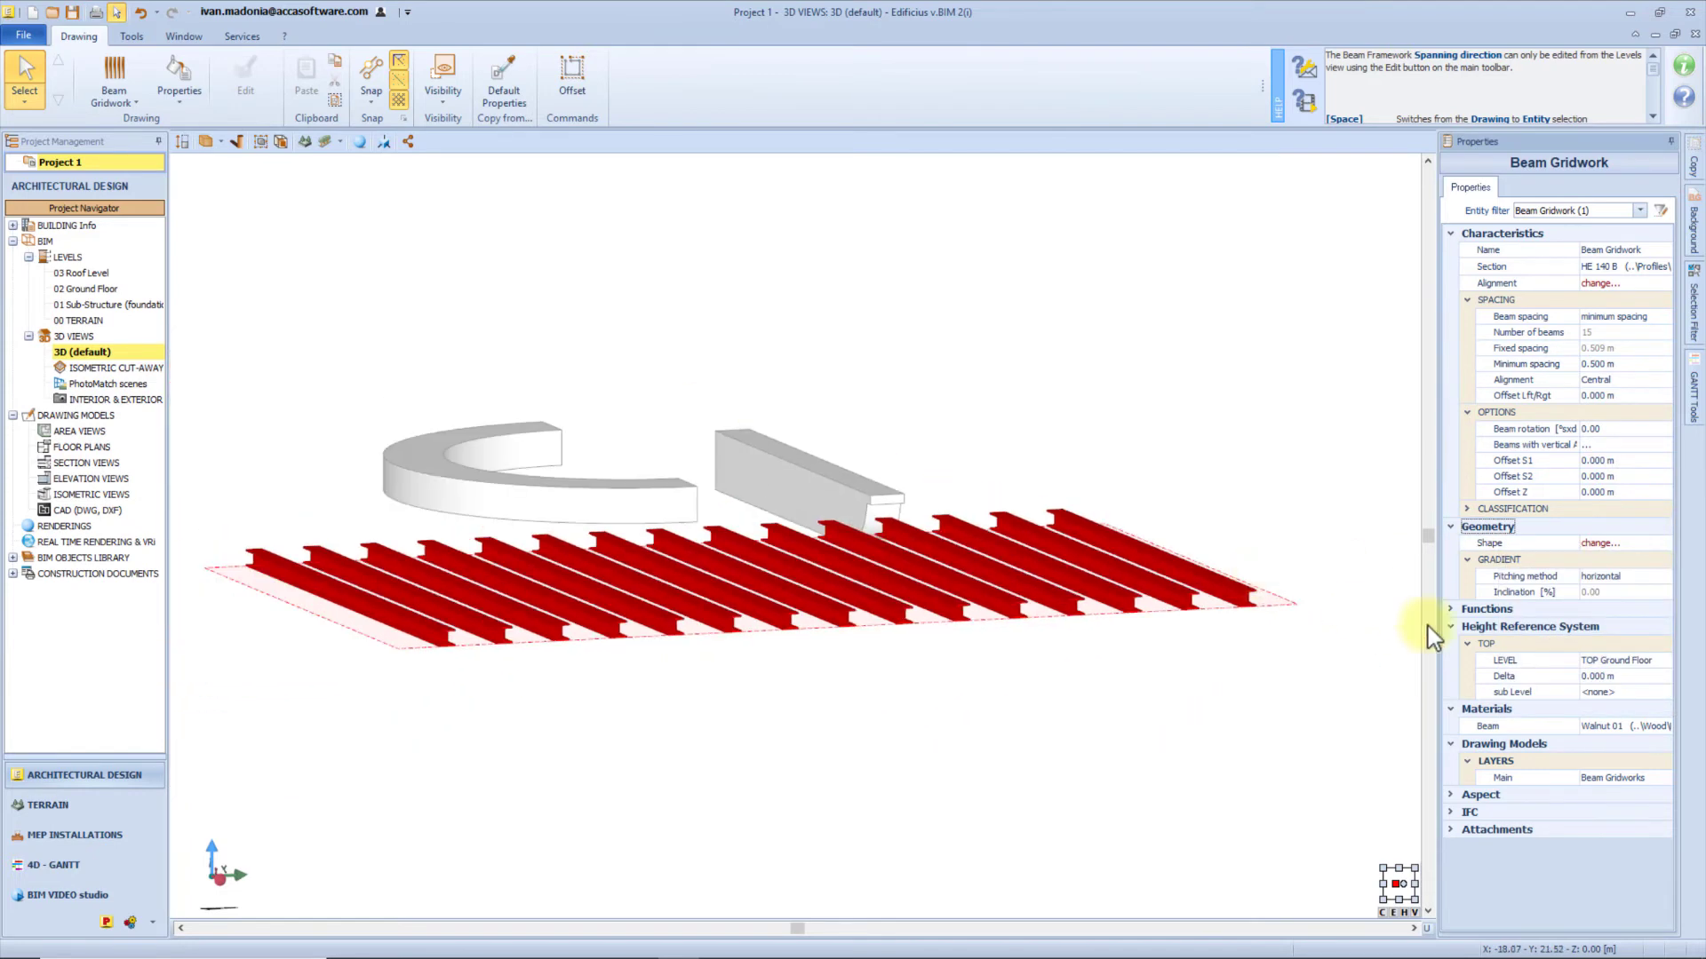
click(1536, 578)
click(1610, 601)
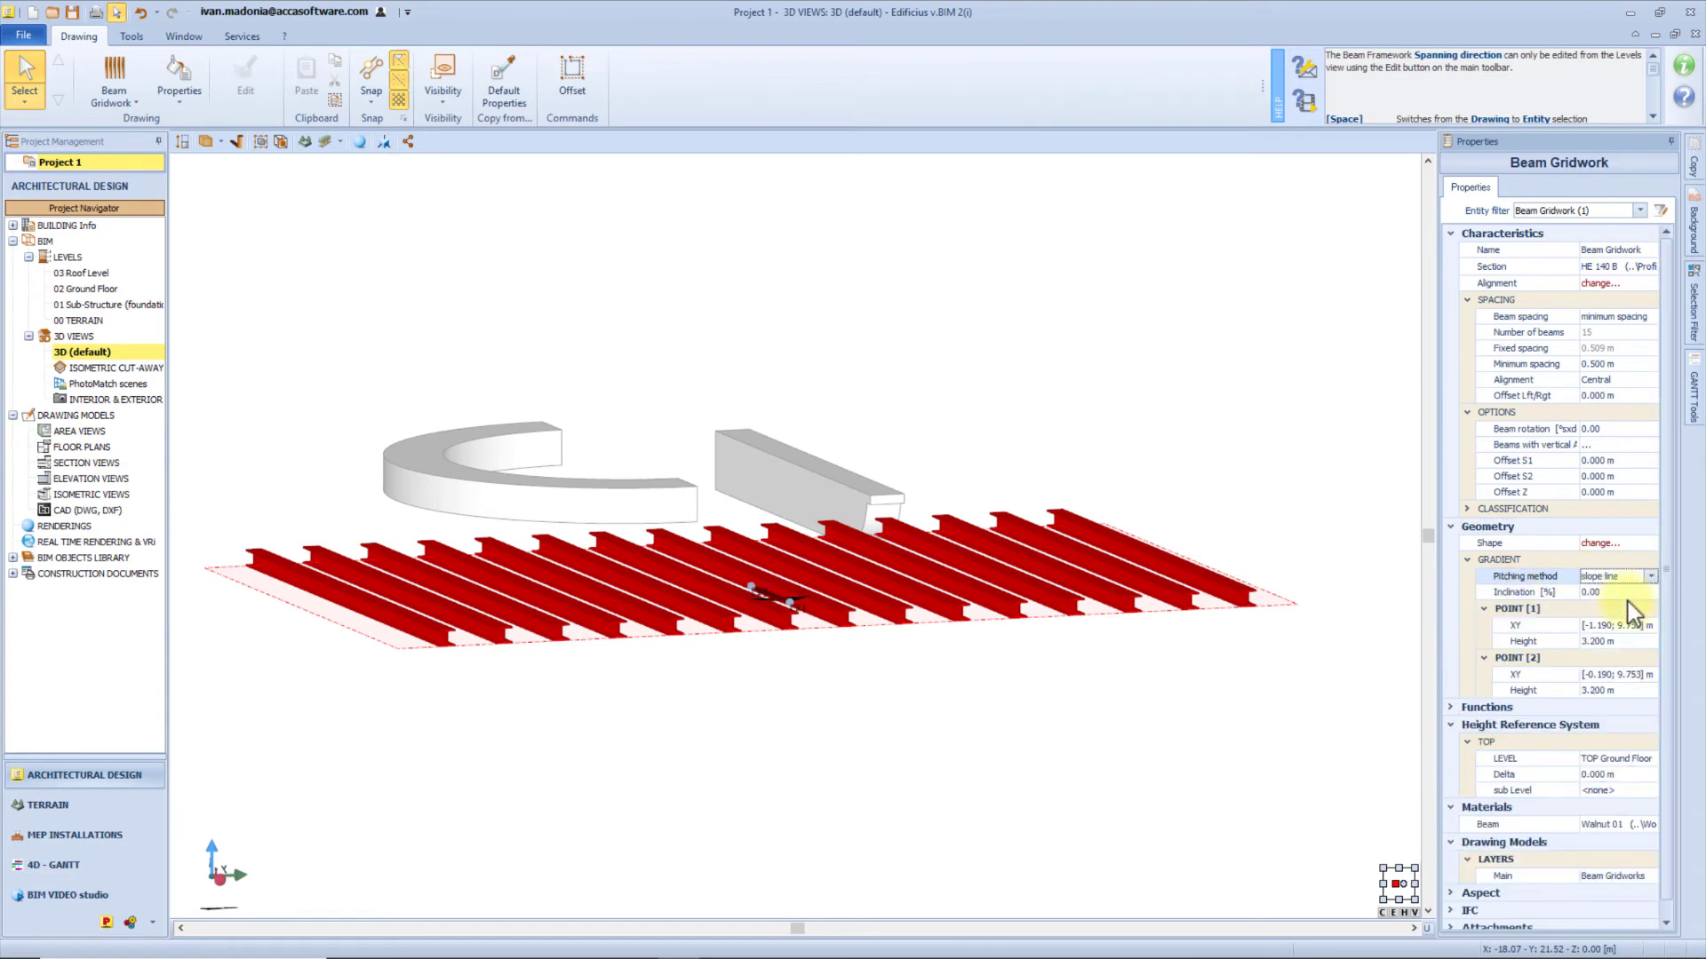
Lower the gridwork slope line's second point to about 2.97 m, and switch the pitching method to through 3 points.
click(792, 613)
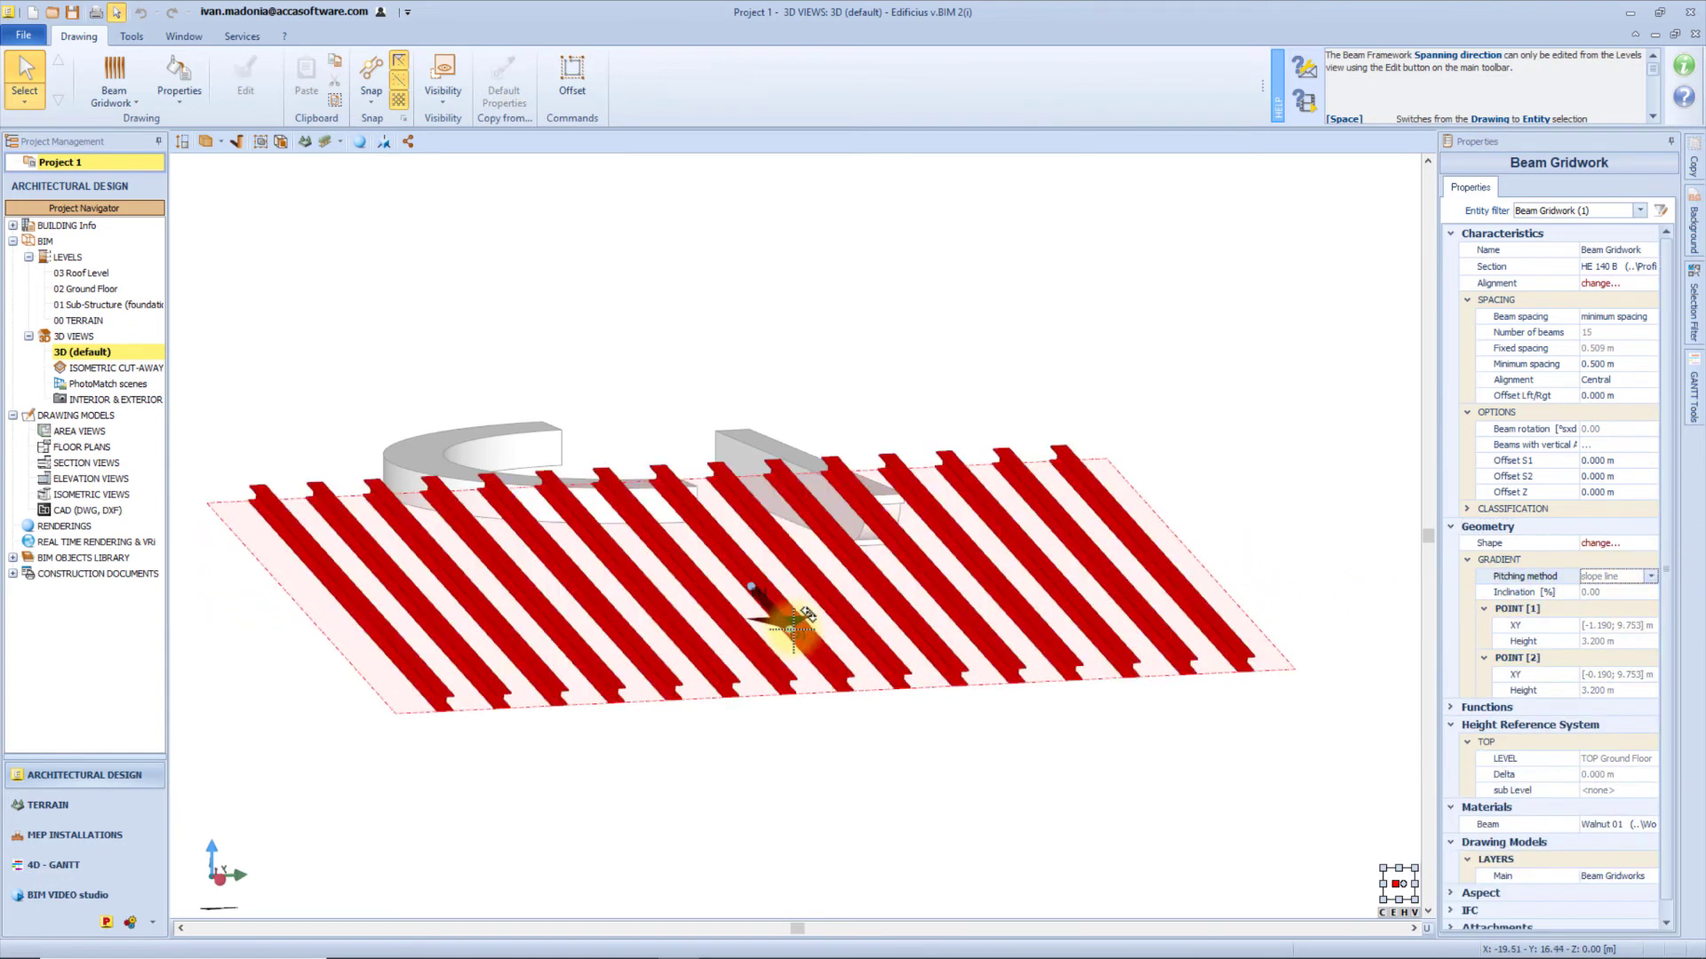
click(1653, 578)
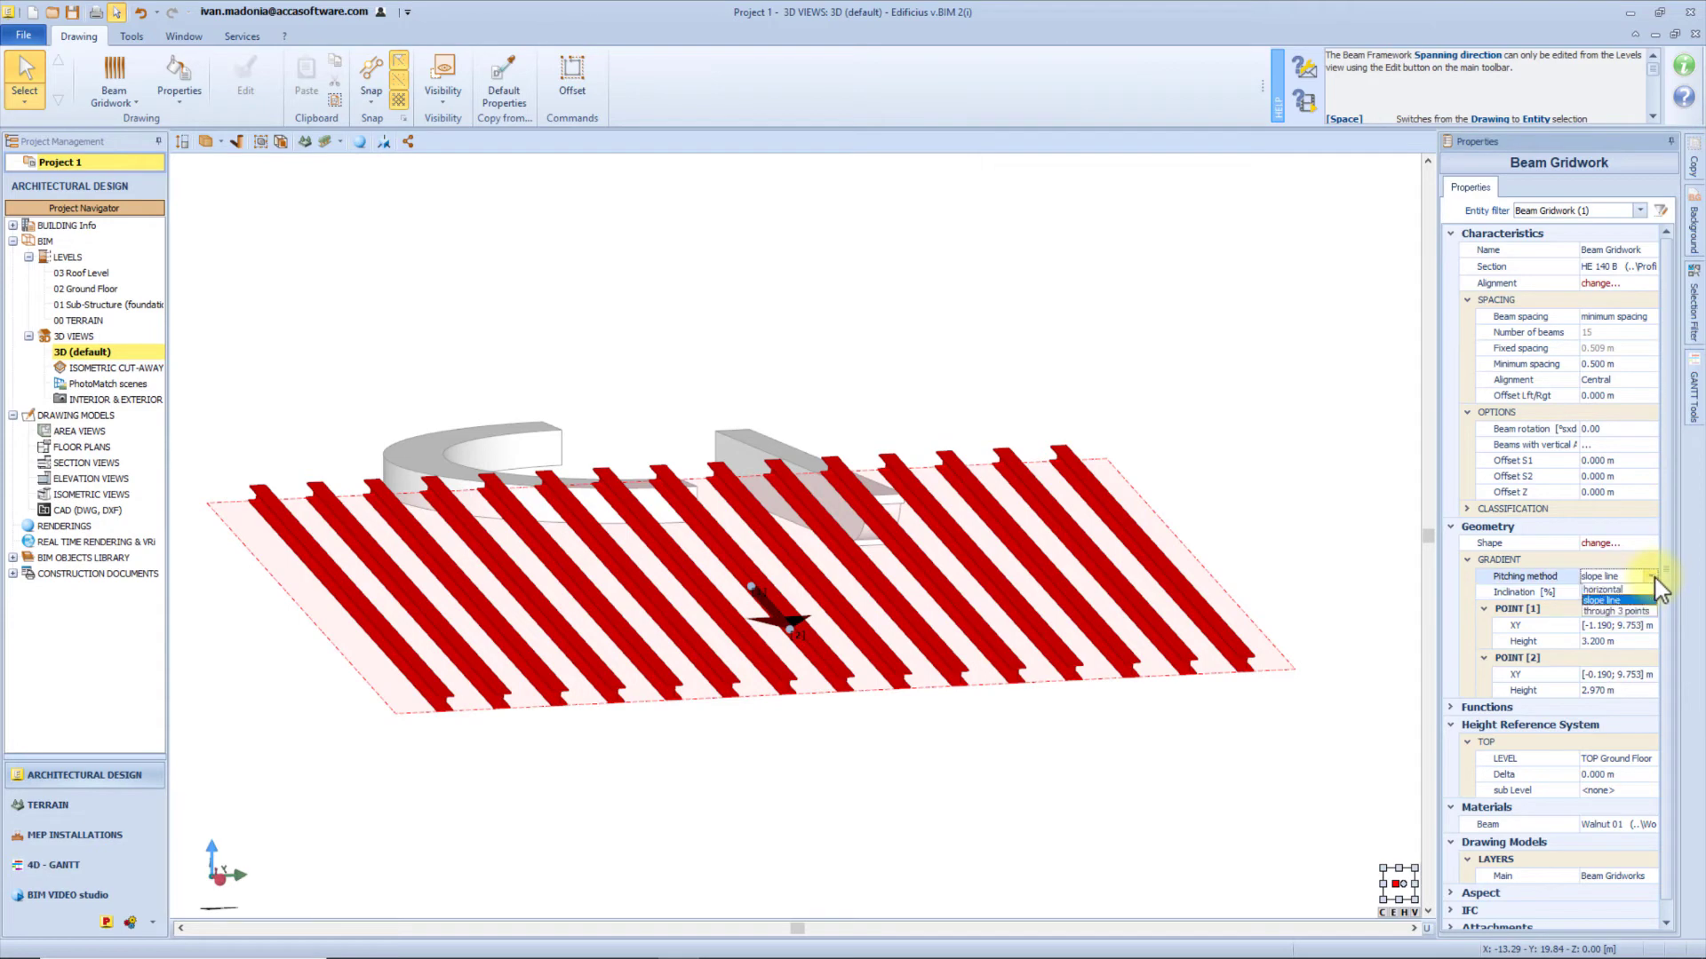
click(1620, 613)
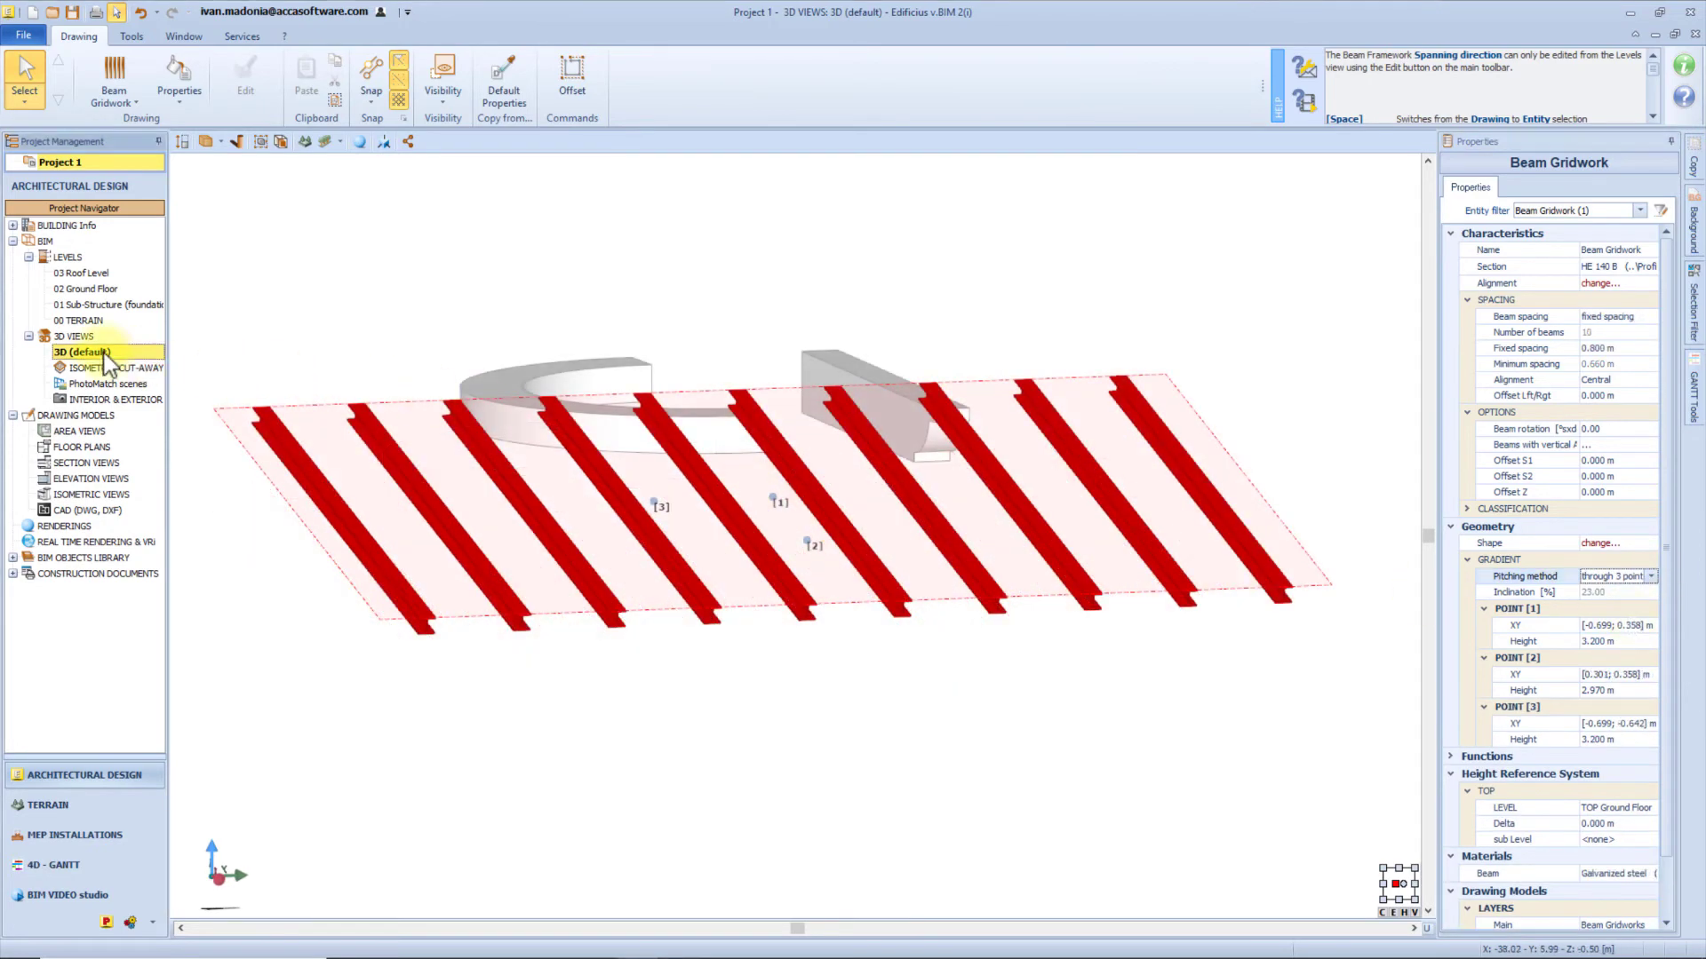
In the Ground Floor plan, move the gridwork's three pitch points onto three of its outer corners.
double_click(94, 291)
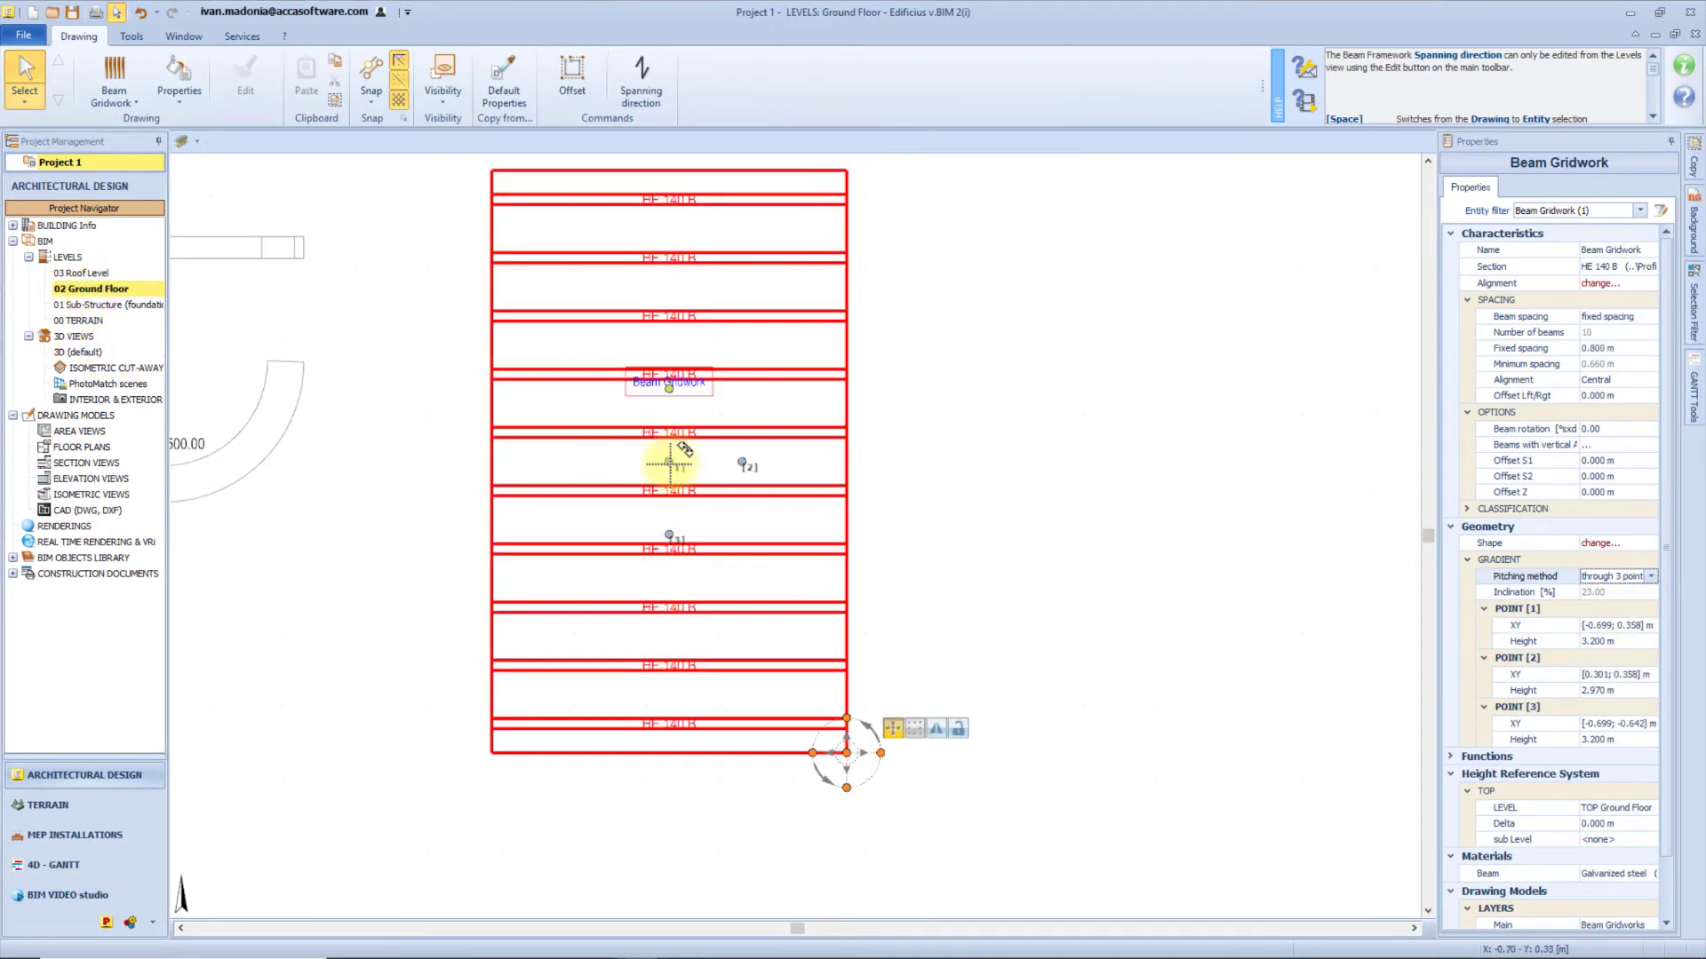
drag(669, 462, 846, 173)
drag(486, 244, 481, 753)
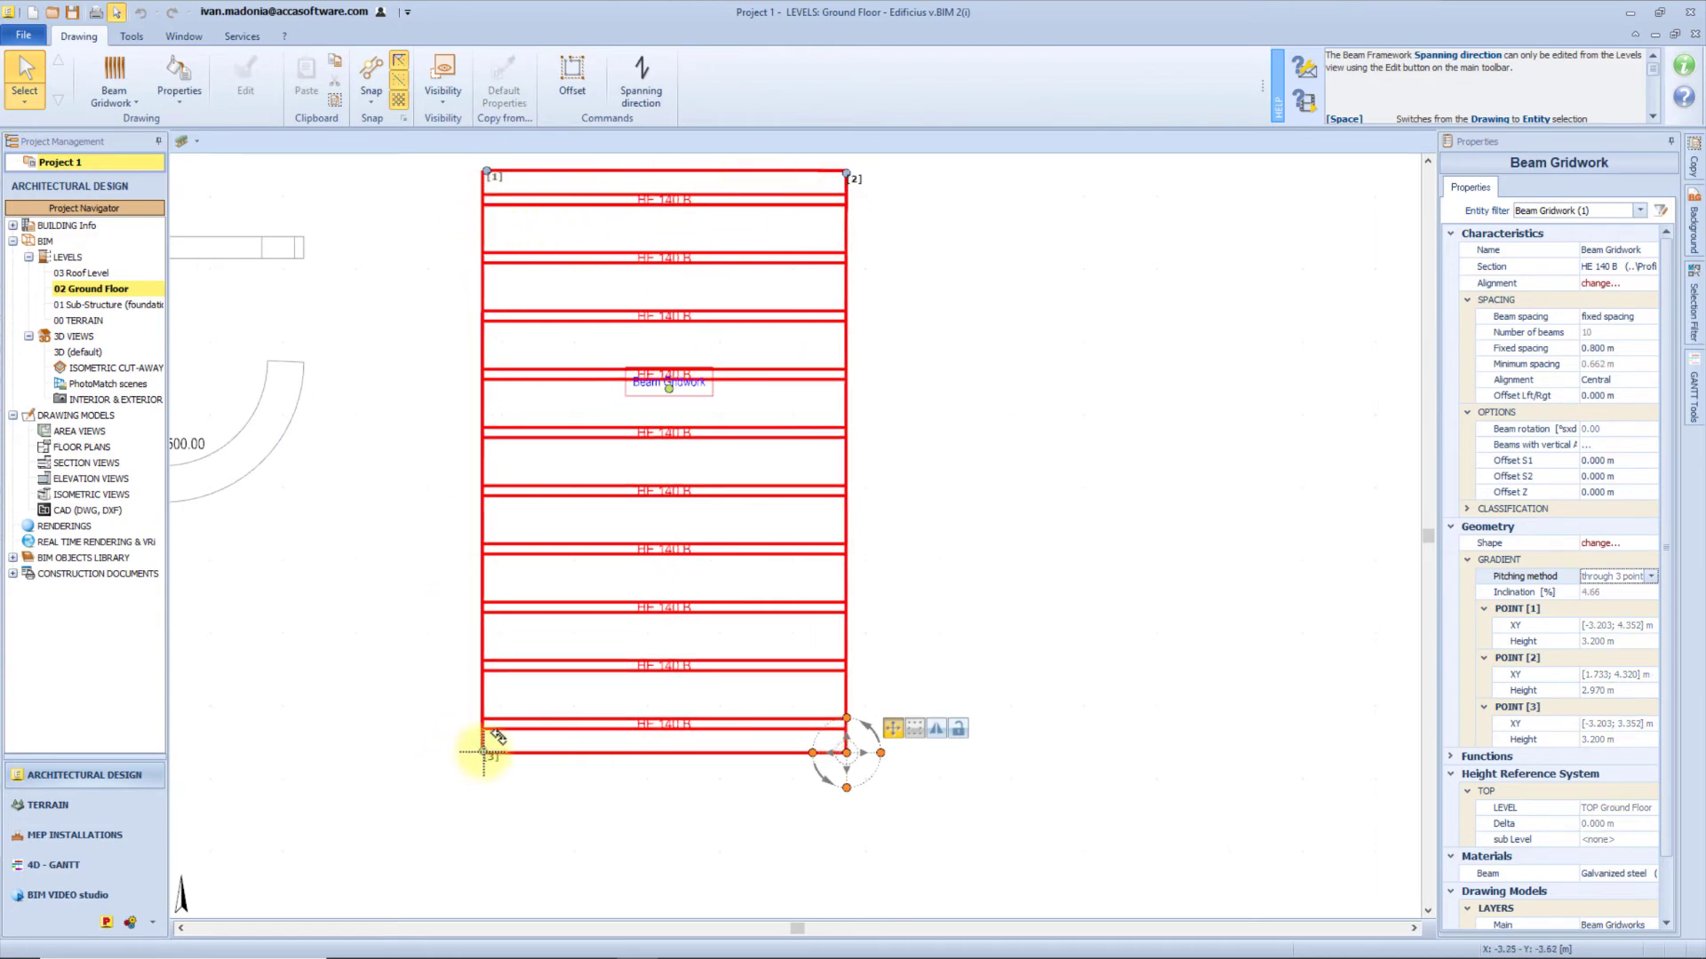
In the default 3D view, lower the gridwork's pitch point 2 to a height of about 2.27 m.
double_click(84, 352)
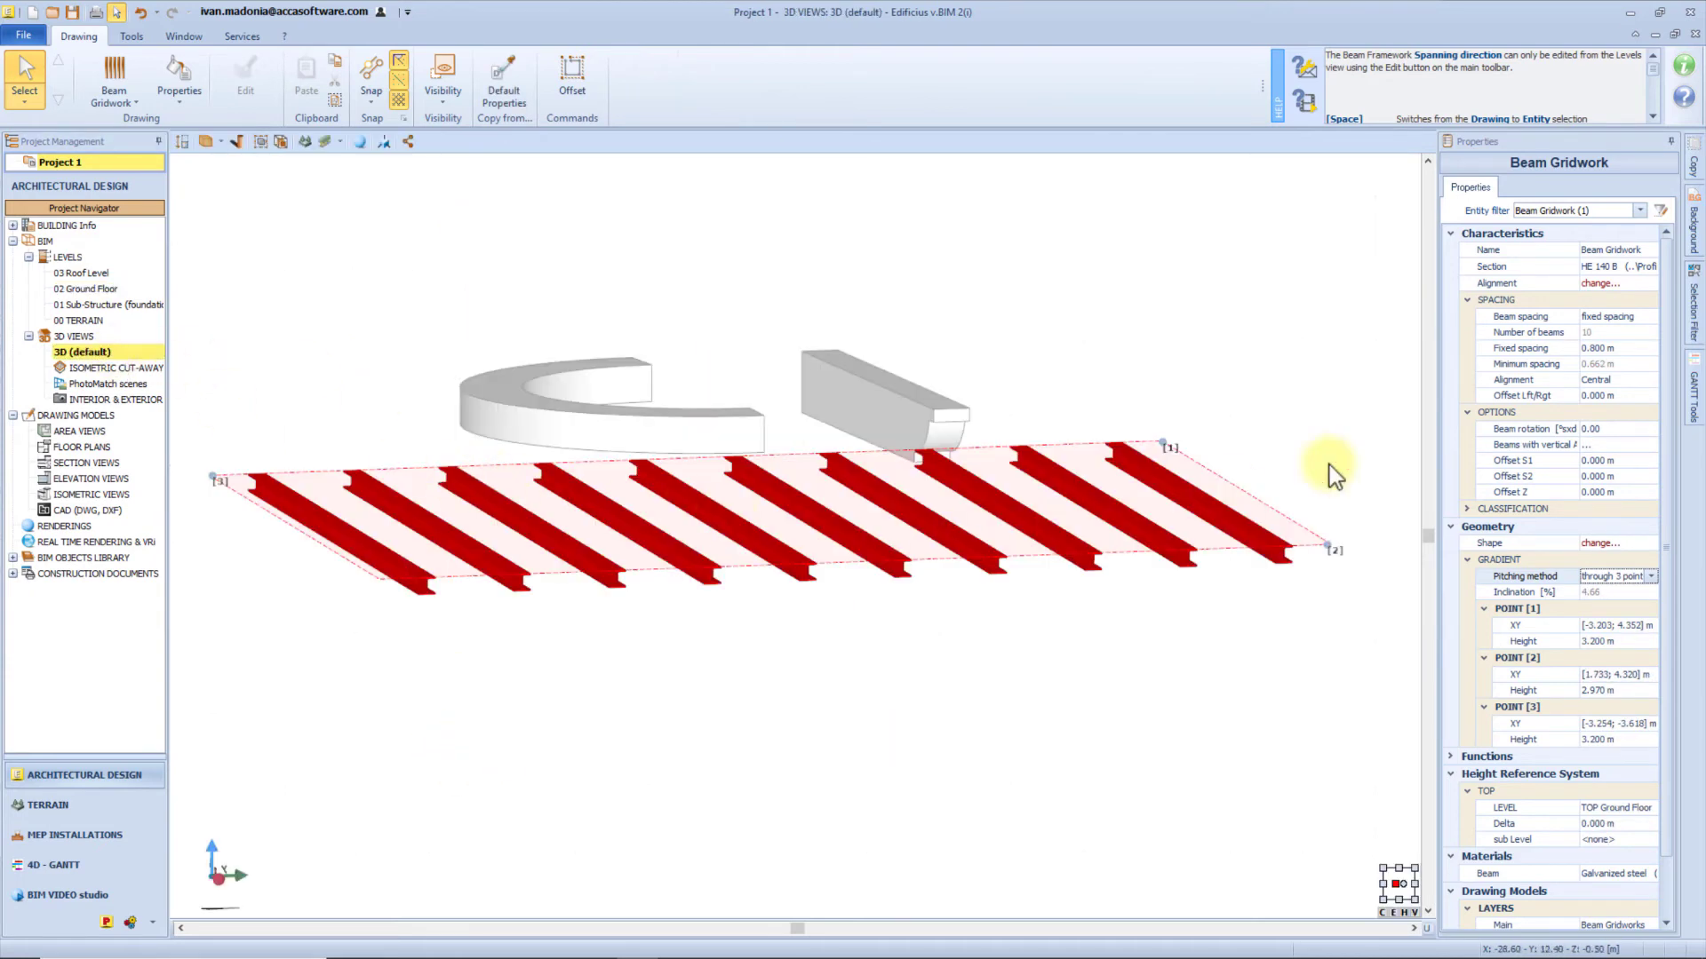
drag(1327, 545, 1318, 630)
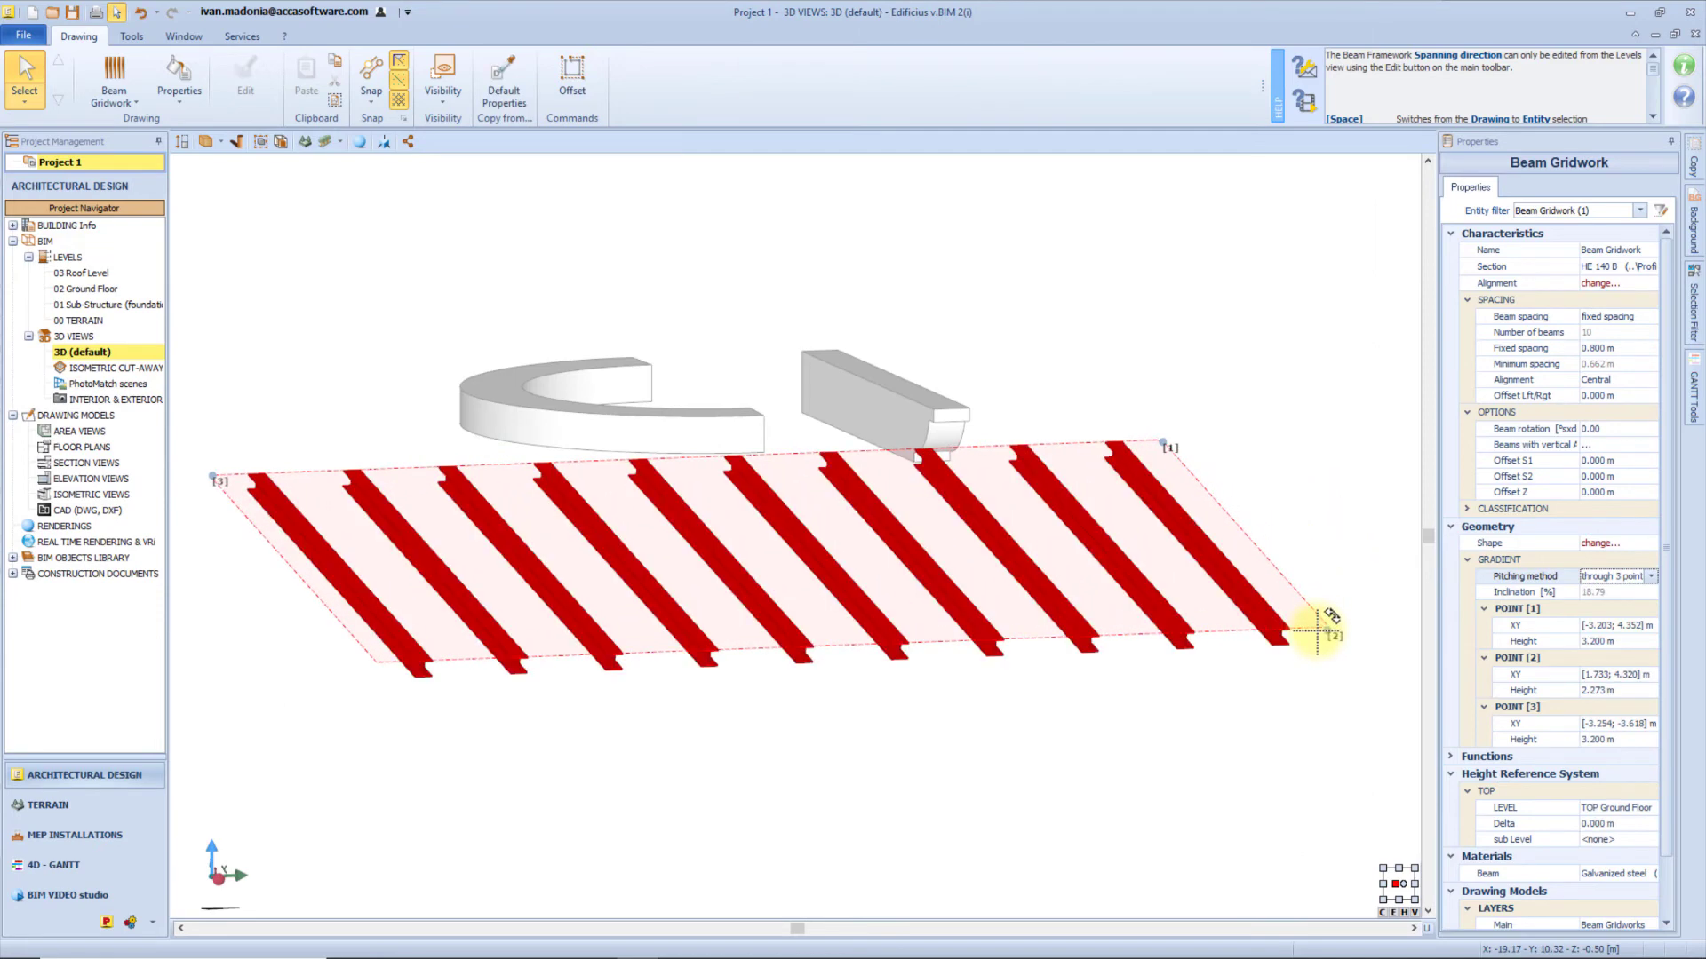
click(1345, 588)
click(1345, 588)
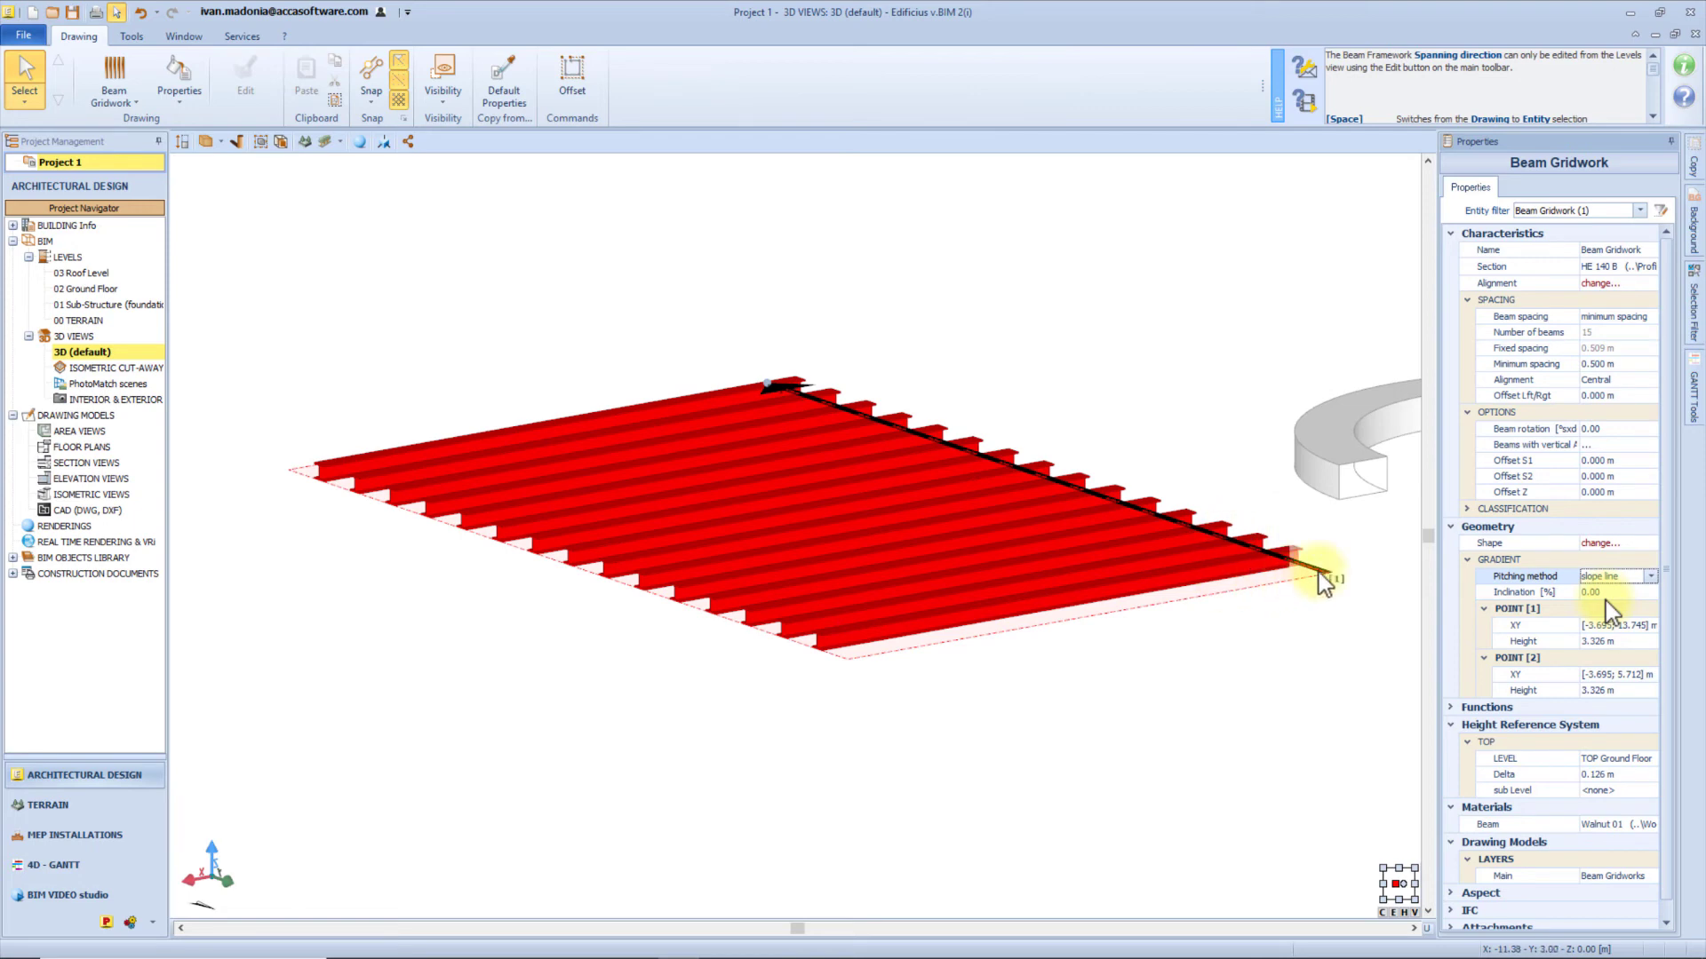
Raise the slope line's first point to about 5.38 m and turn the gridwork's beams to a vertical axis.
drag(1327, 573, 1313, 338)
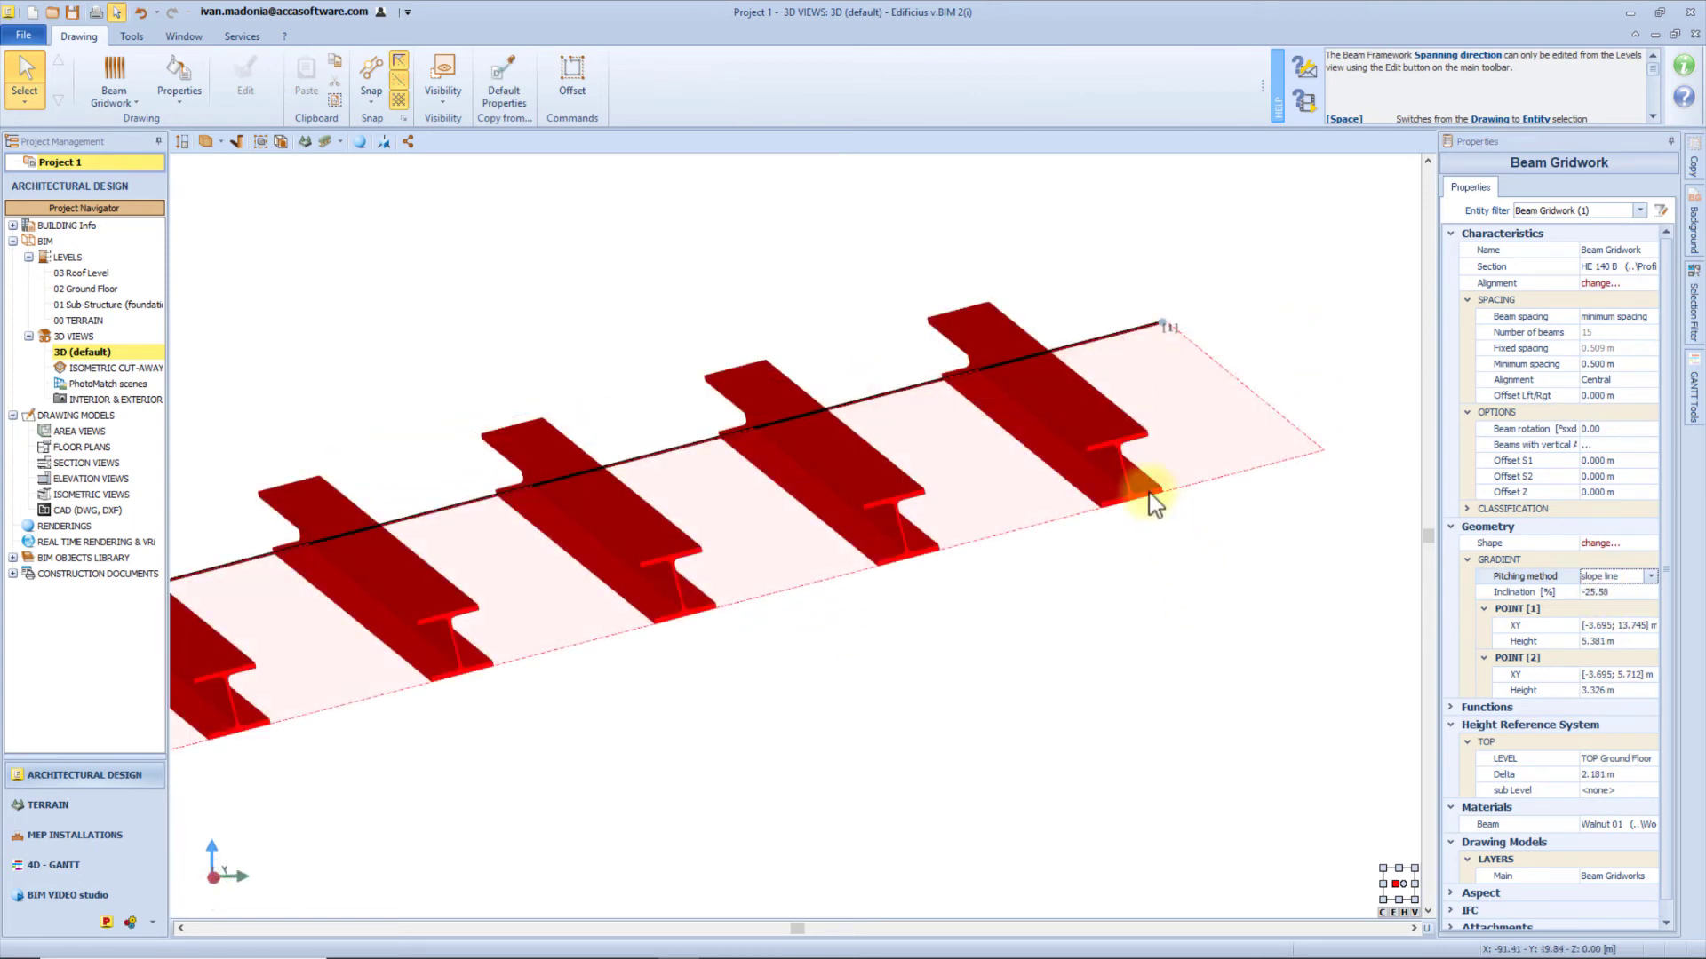
click(1651, 449)
click(1649, 446)
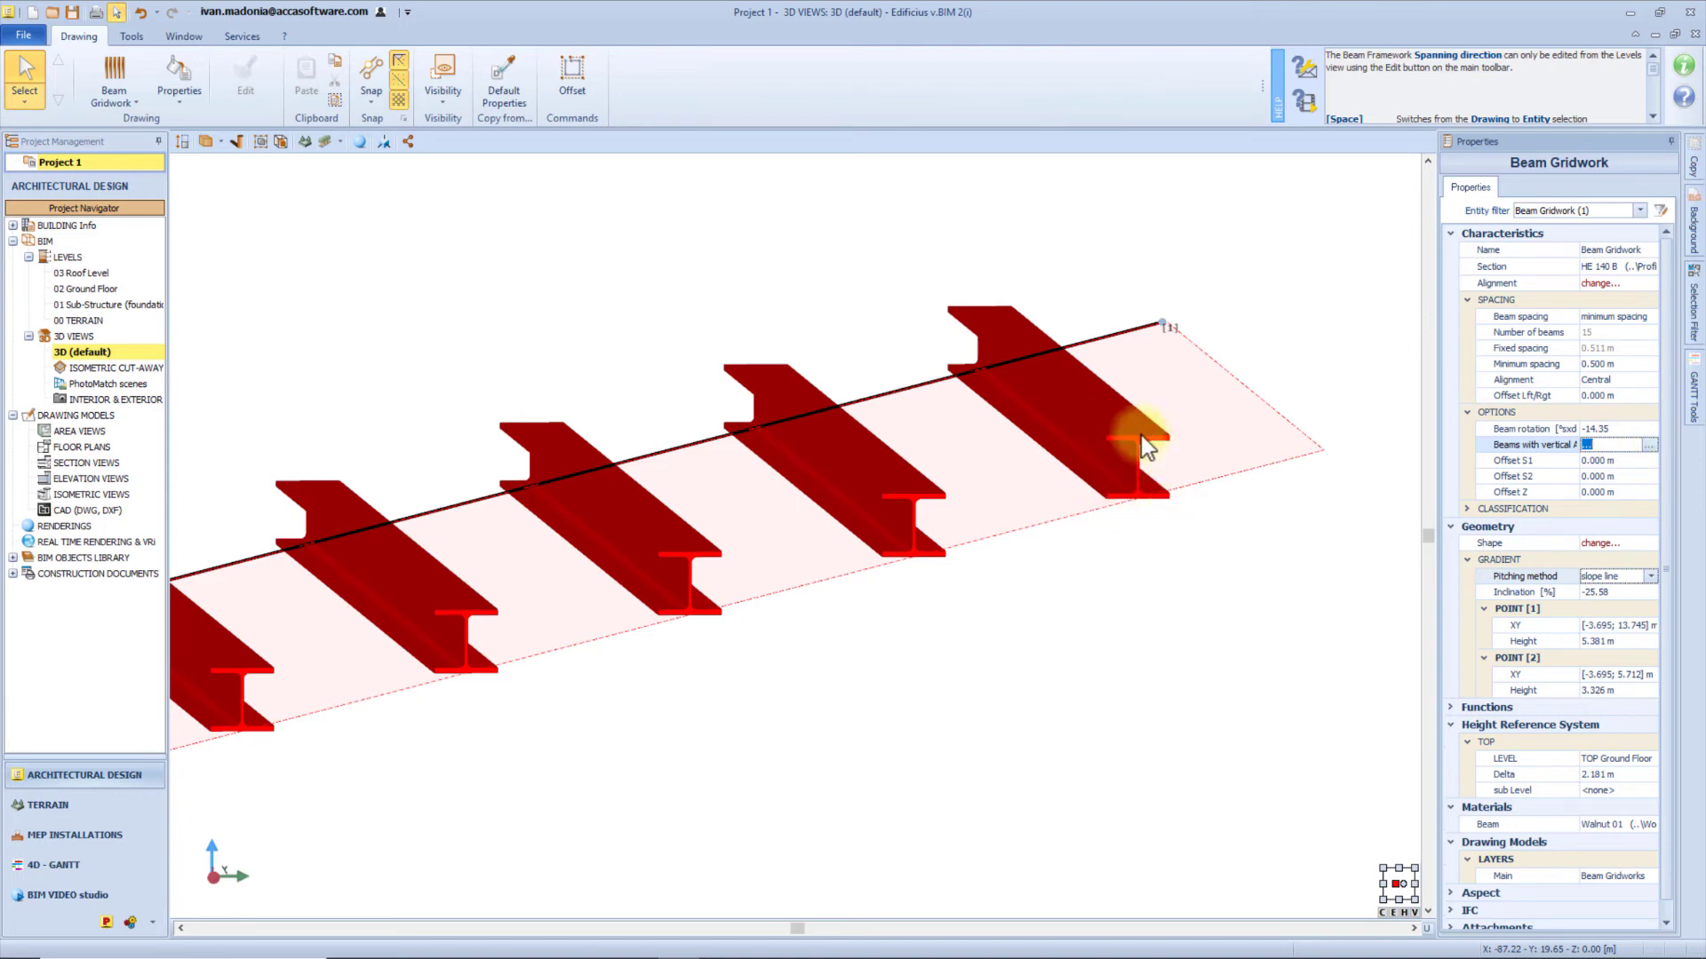
click(796, 301)
On the Ground Floor, place a column exactly 5 m from the existing one and add the column that completes the rectangle of four.
click(116, 90)
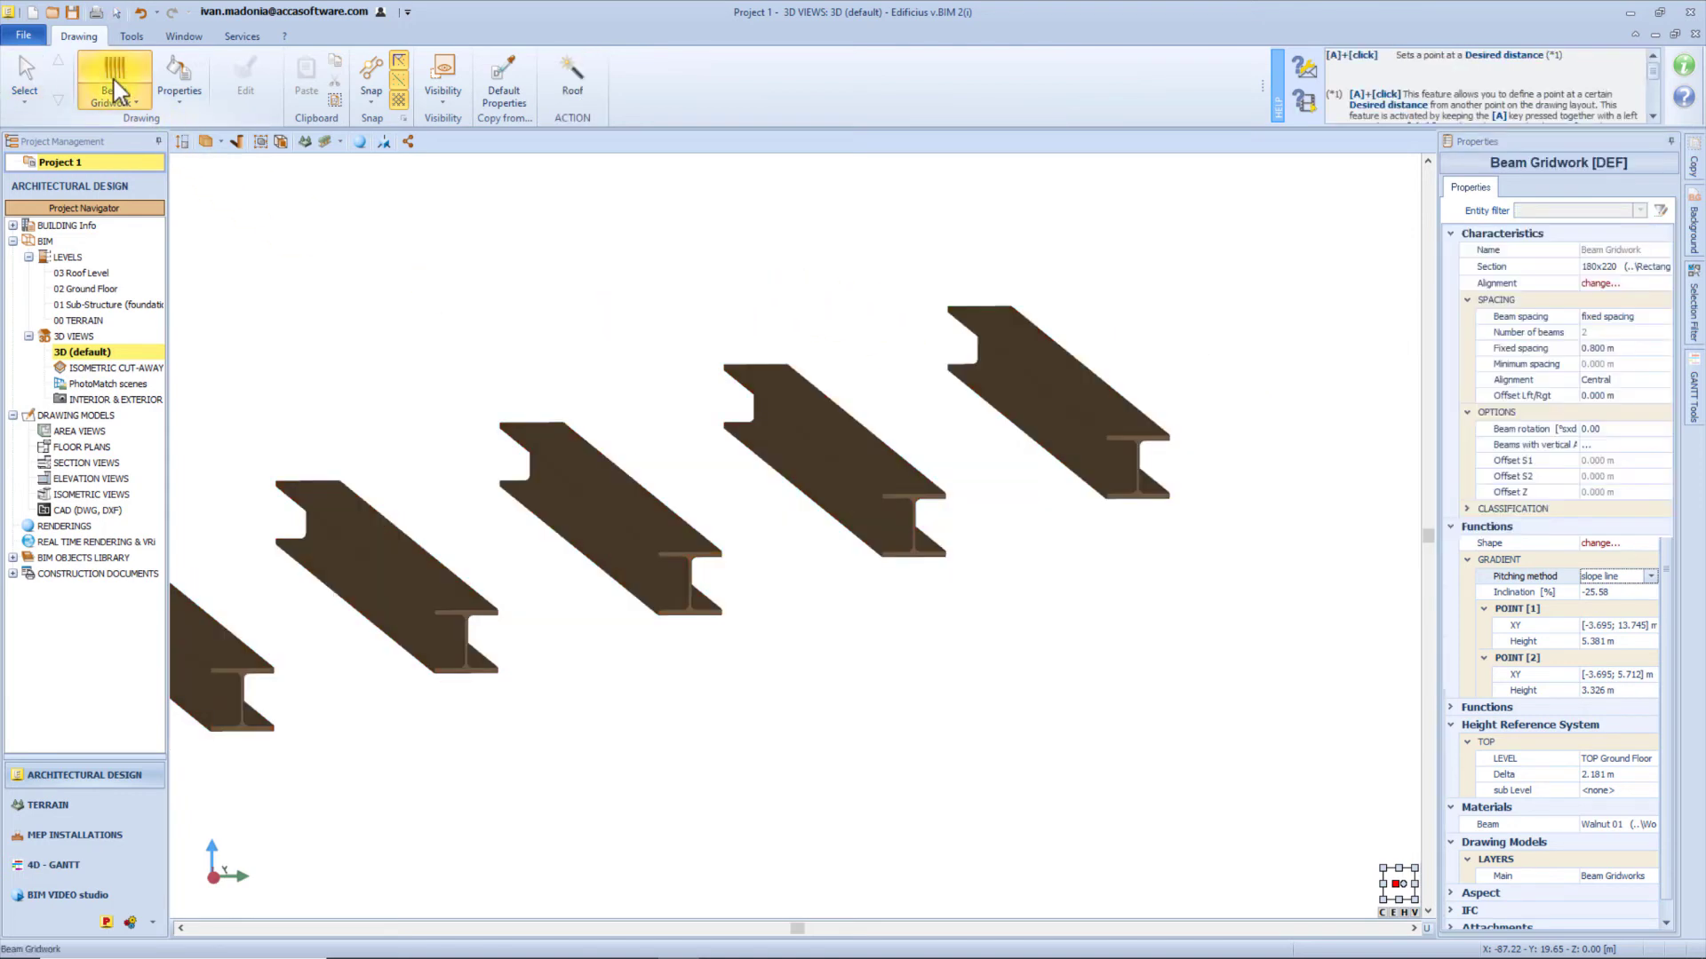
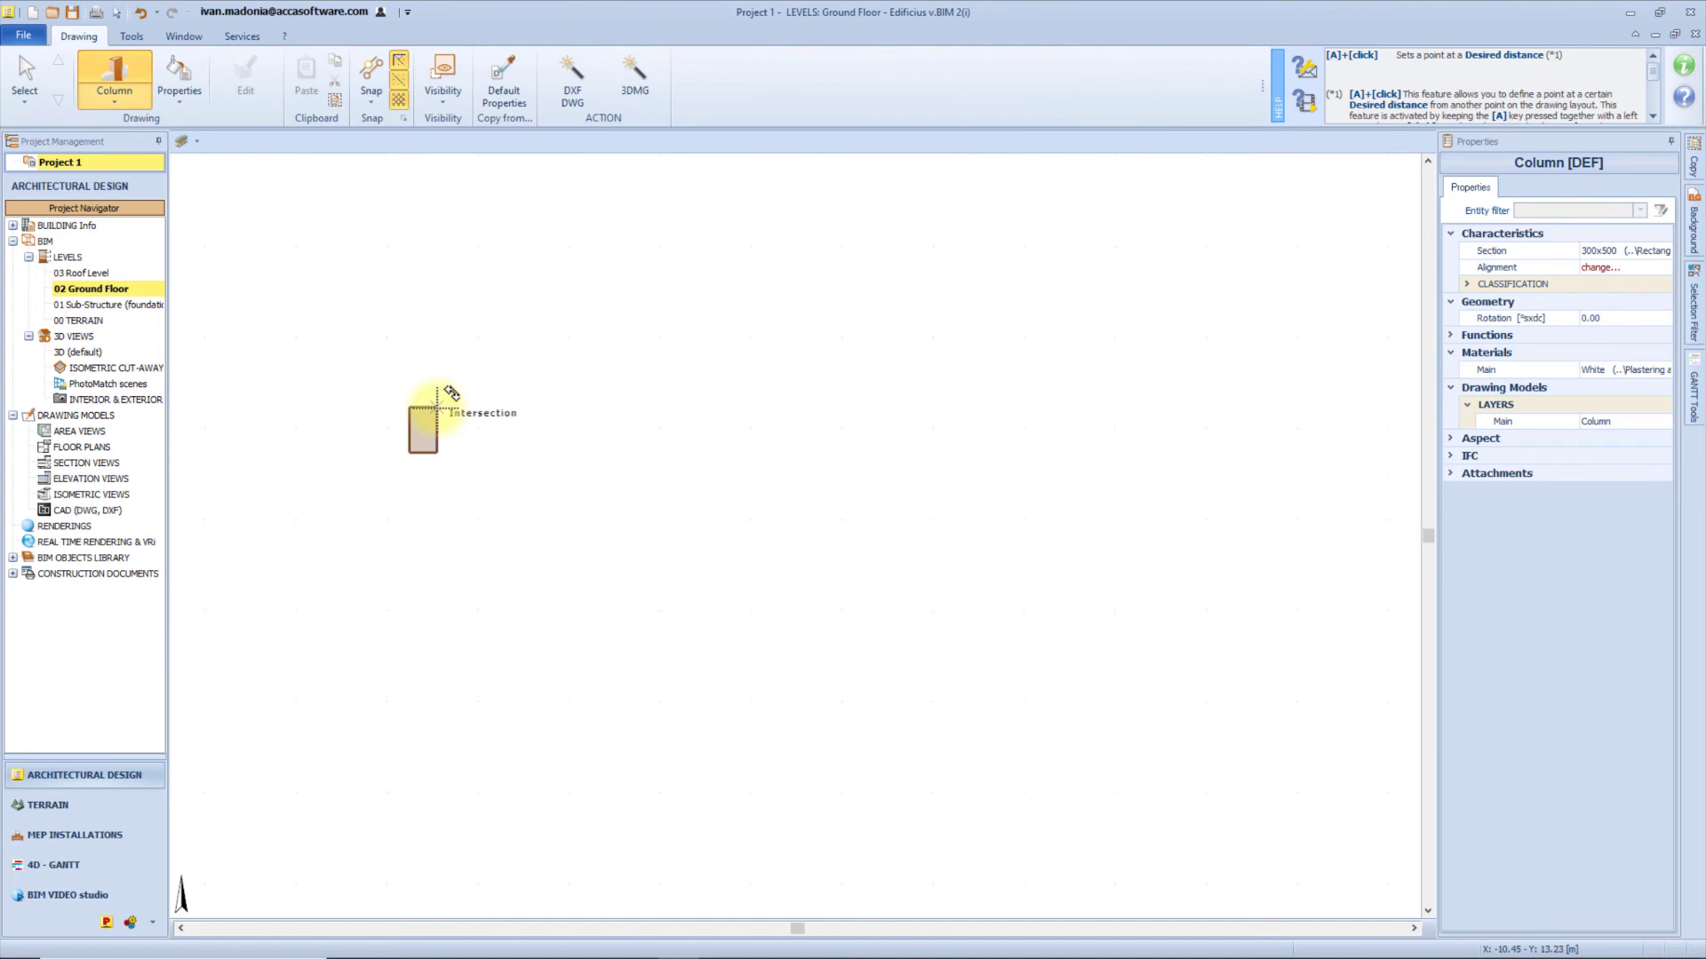
click(437, 408)
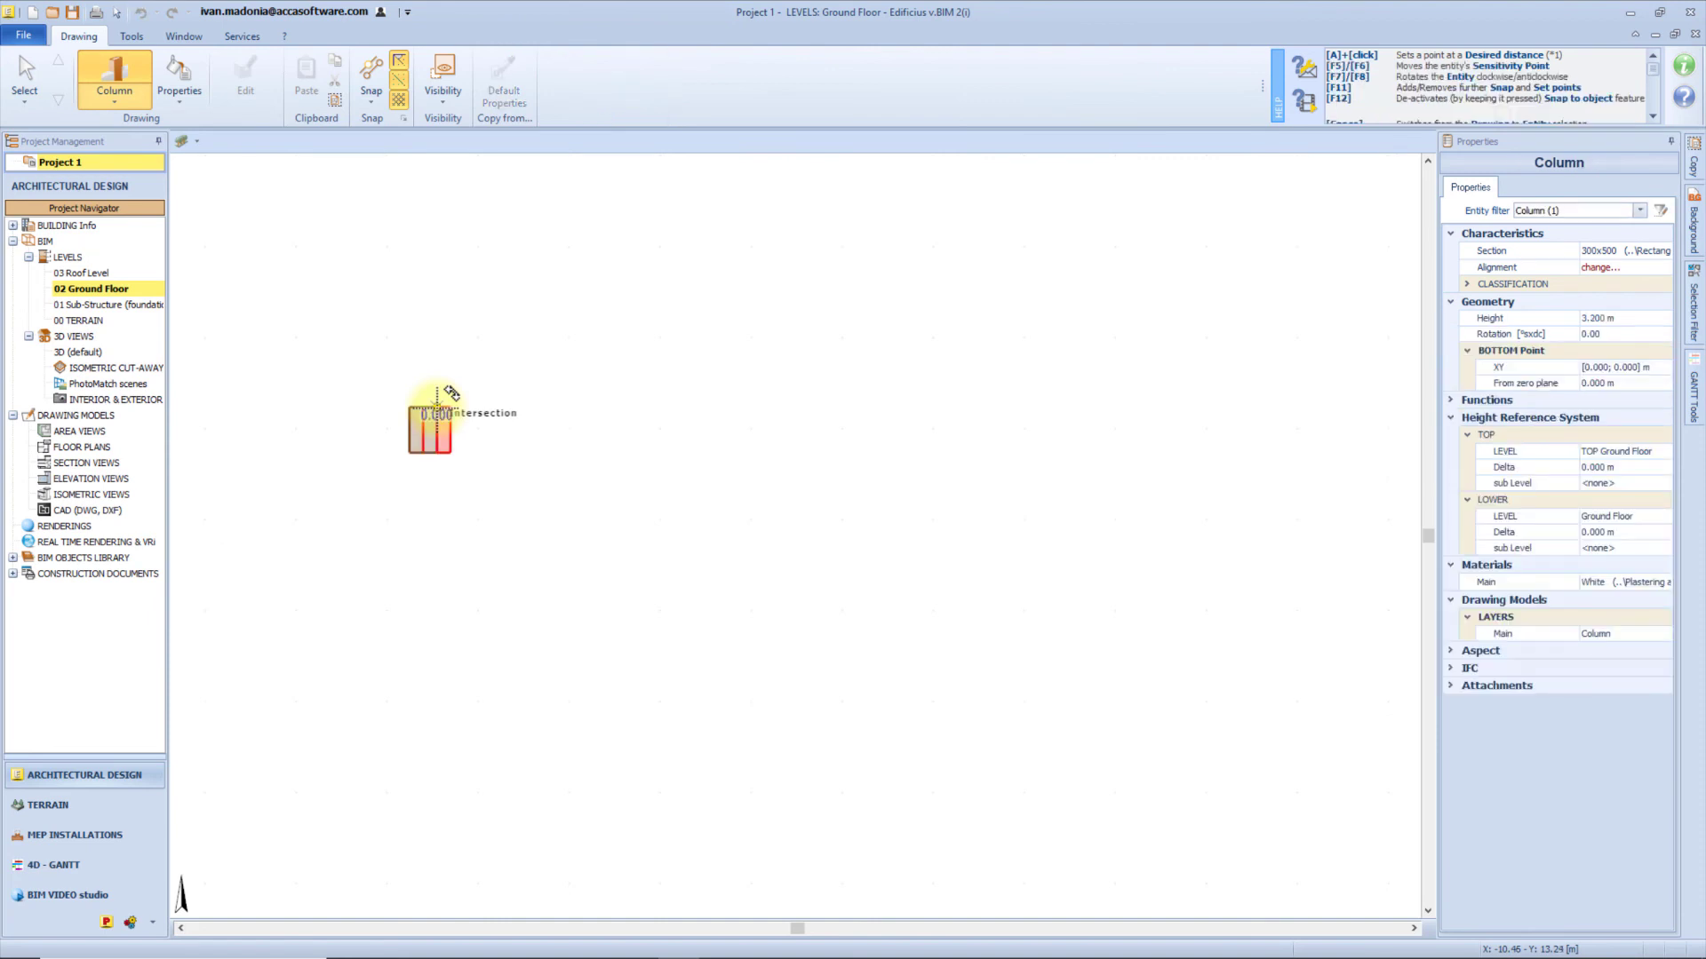
key(F5)
key(F5)
key(F5)
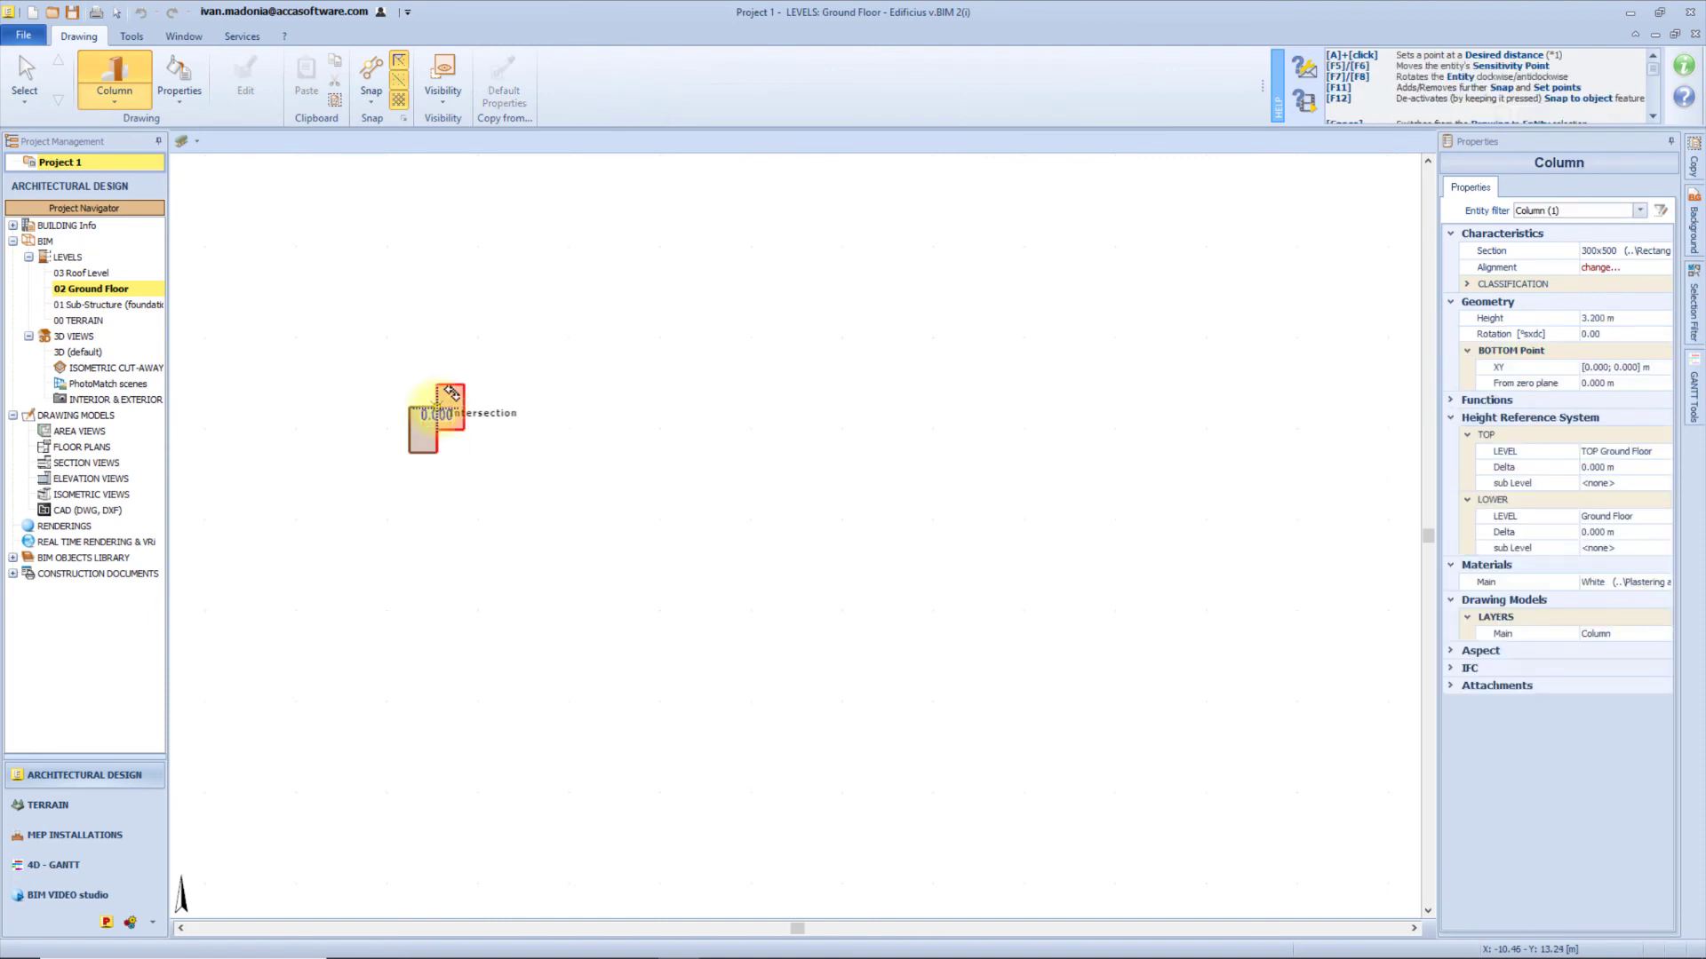
key(F6)
key(a)
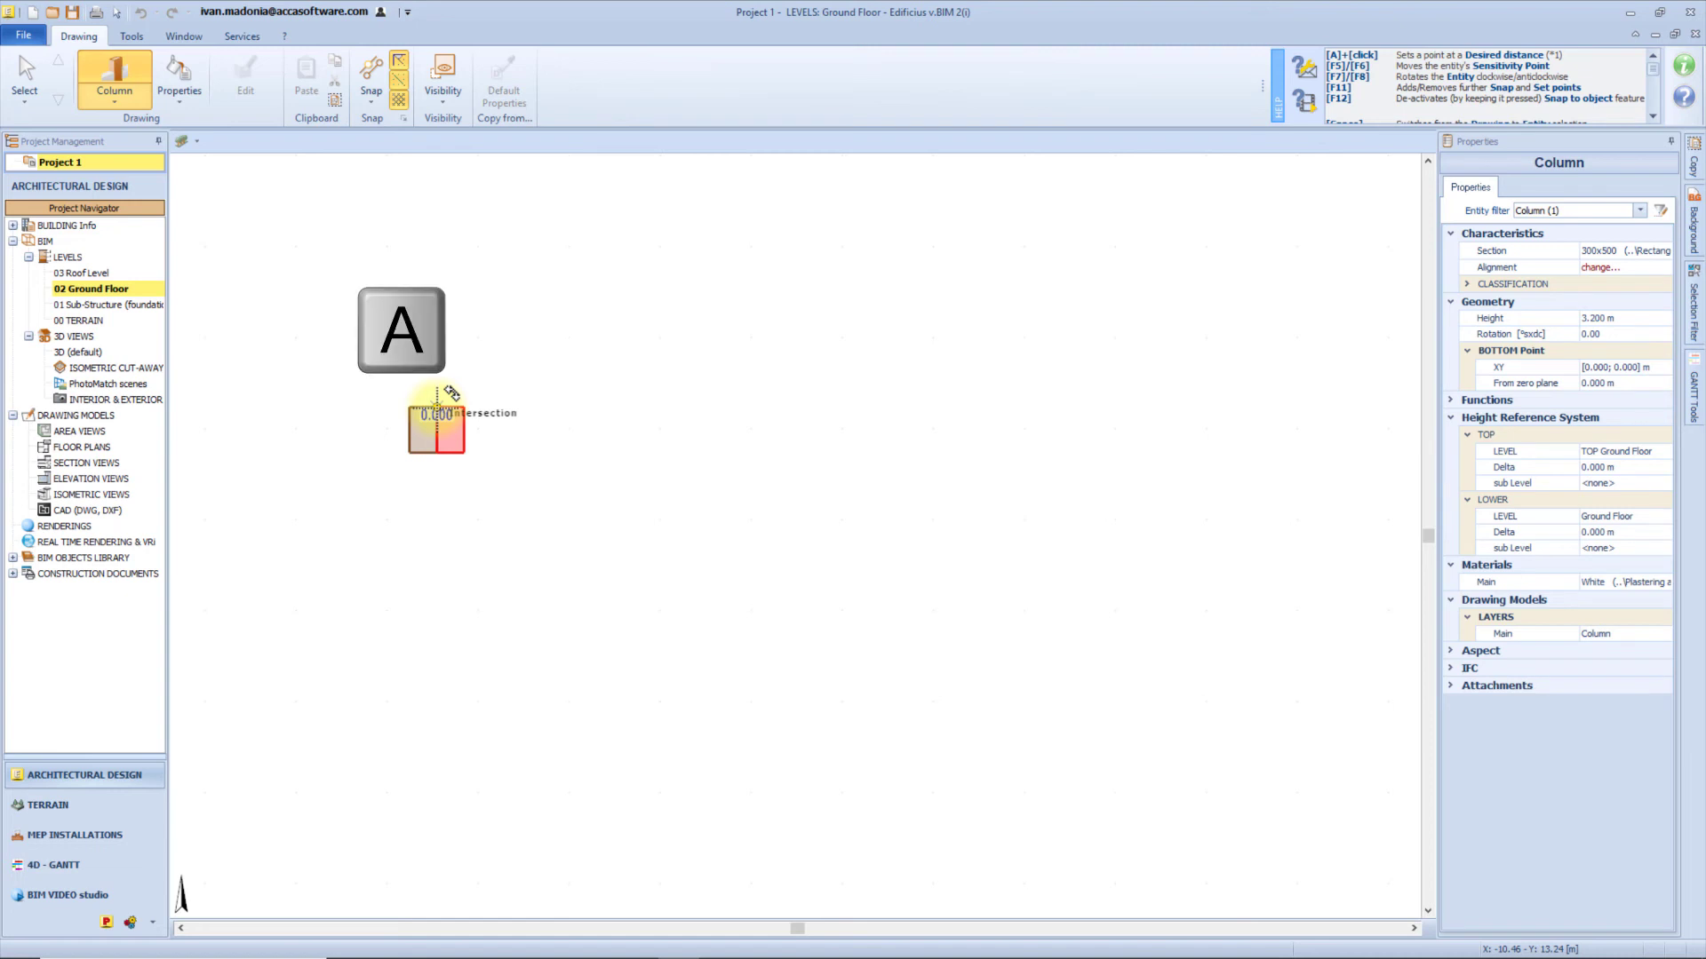
click(437, 408)
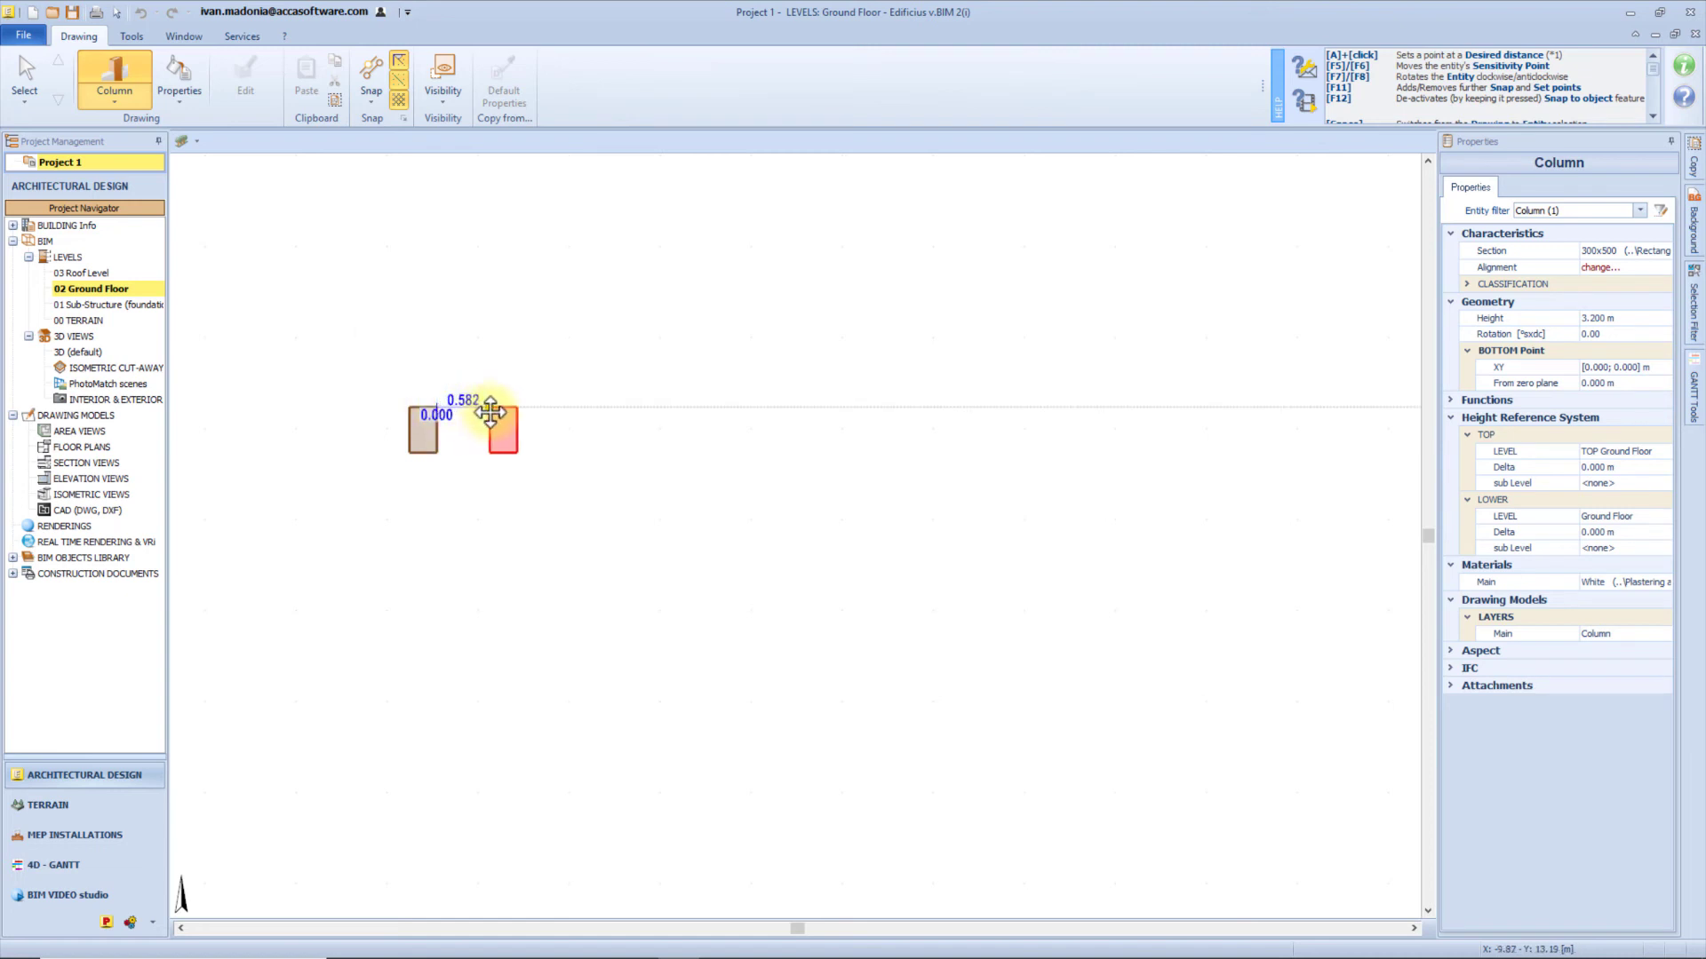
text(5)
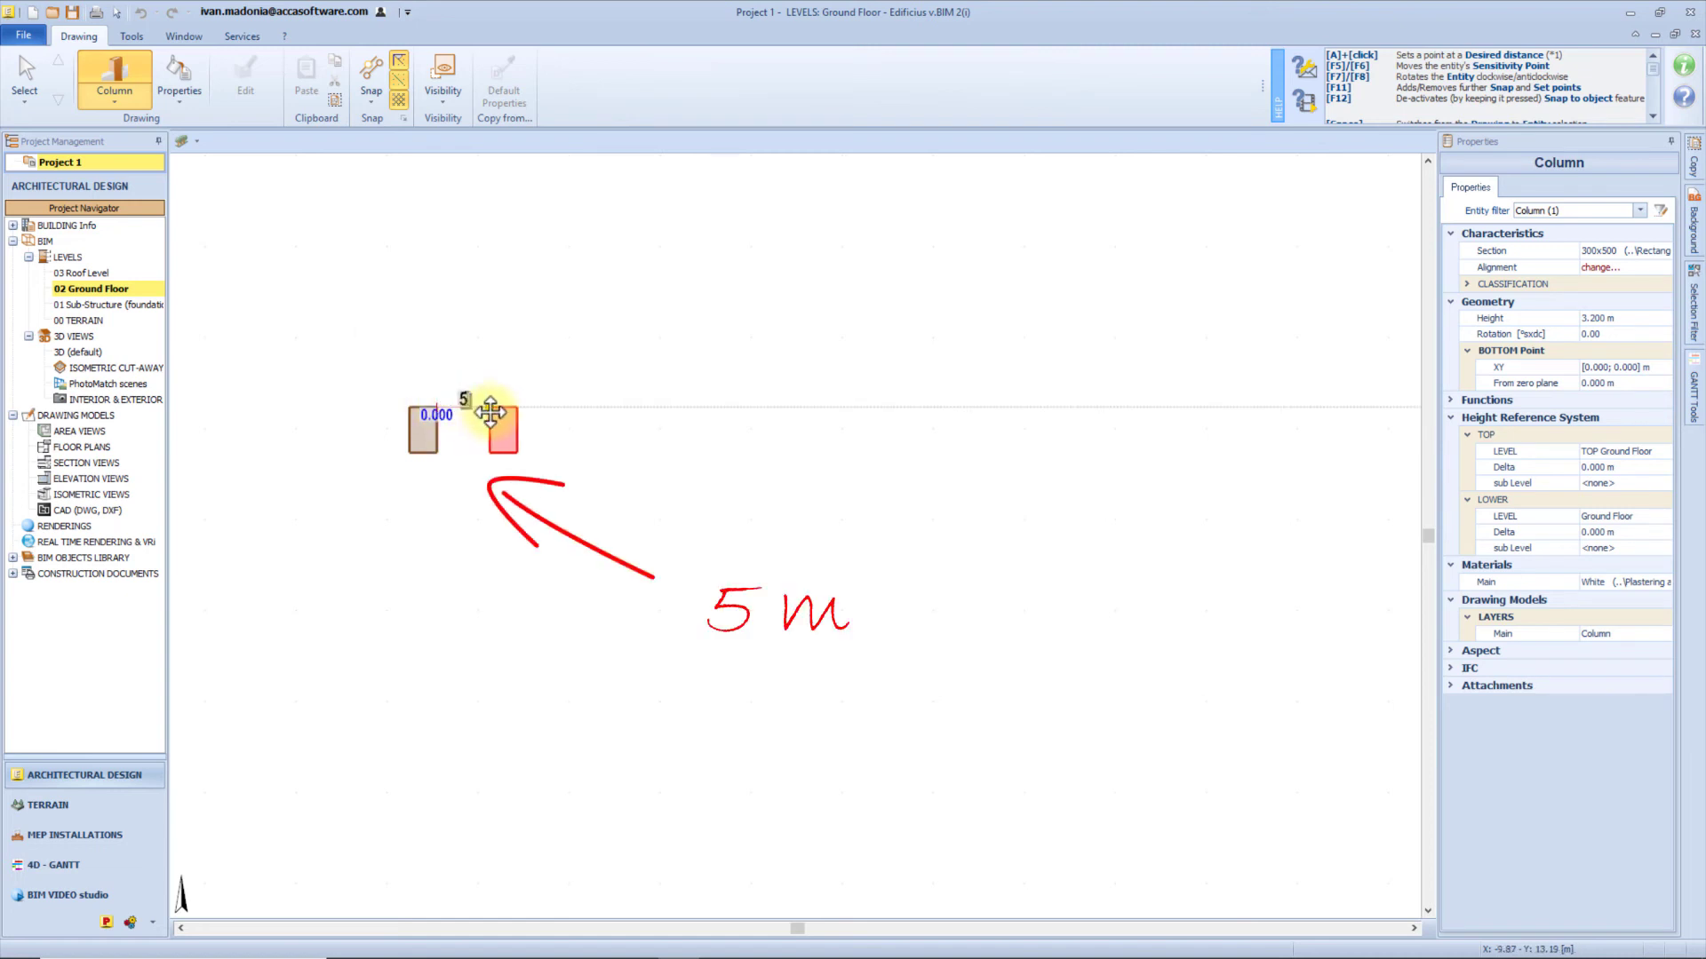
key(Return)
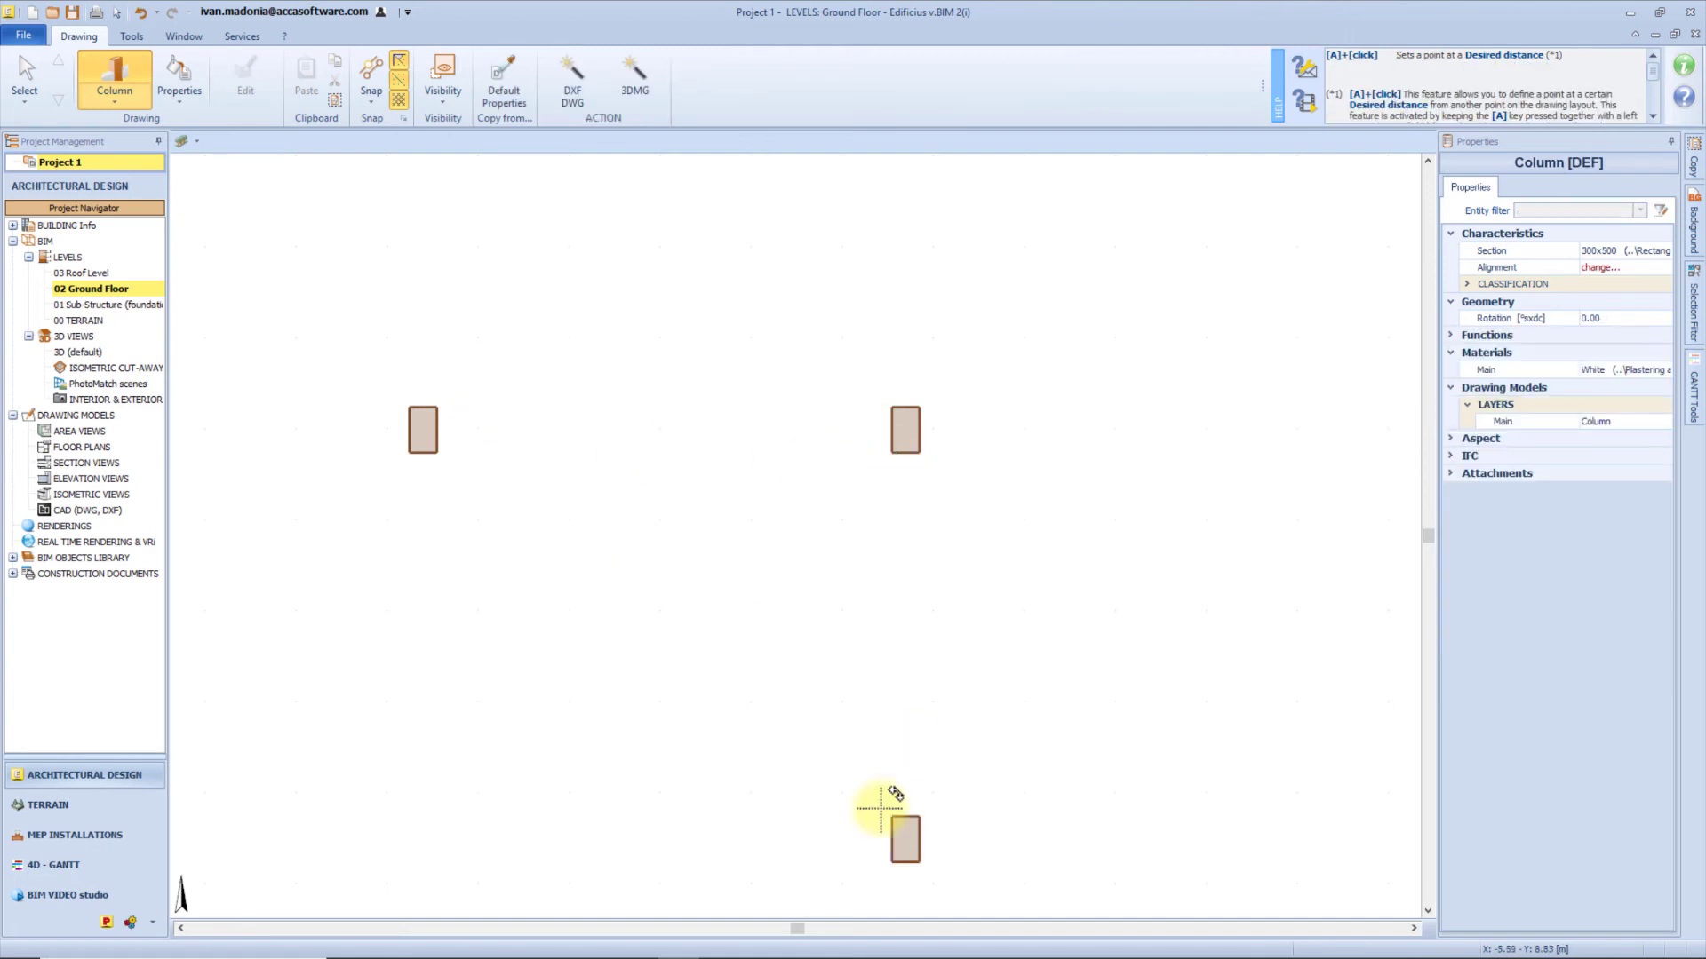
click(437, 817)
In the default 3D view, place a steel truss starting at the top centre of the rear column and directed towards the neighbouring column.
click(87, 351)
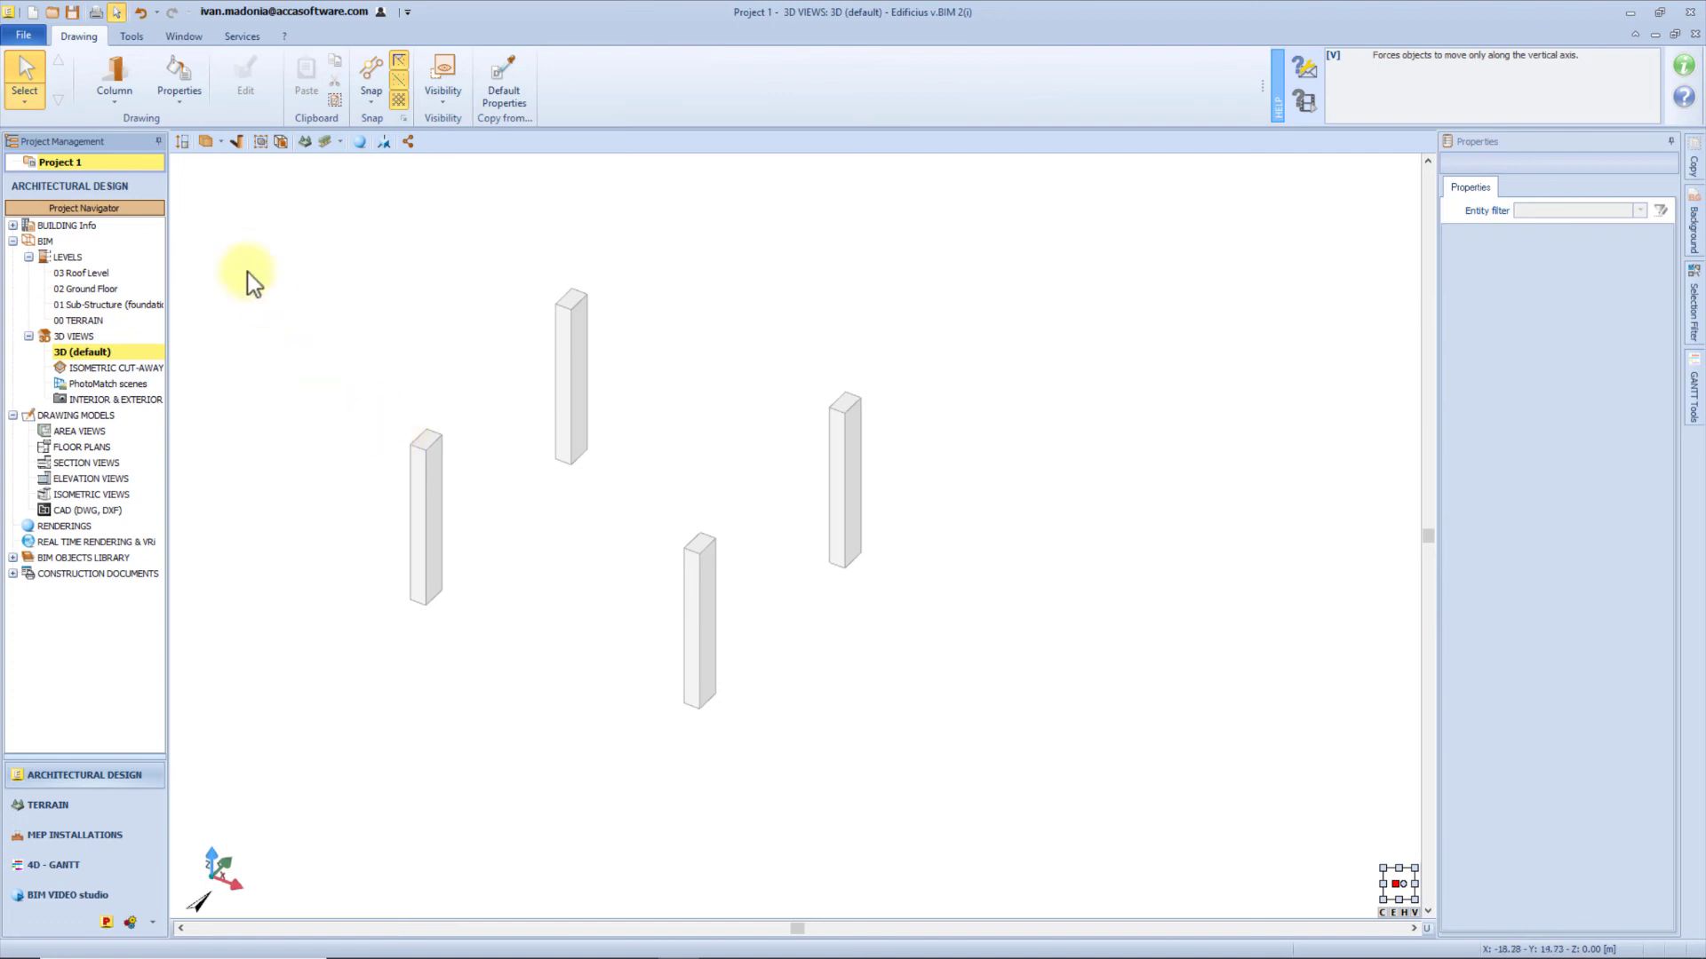
click(115, 93)
click(221, 356)
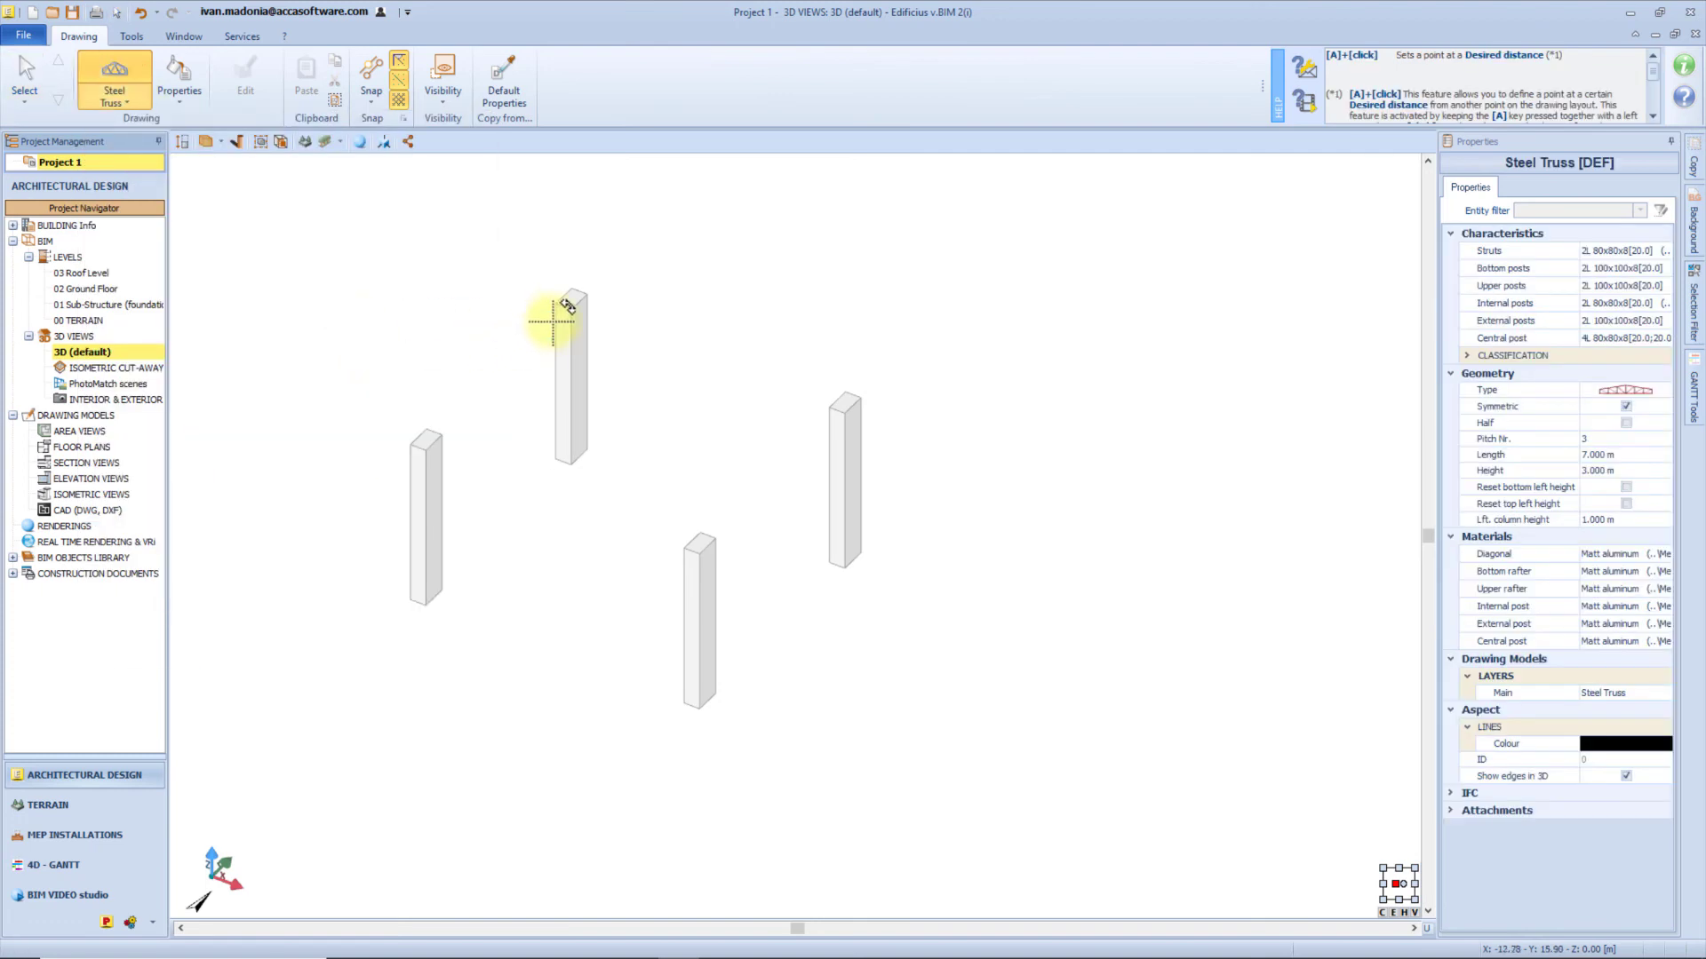
scroll(552, 322, up, 5)
click(592, 294)
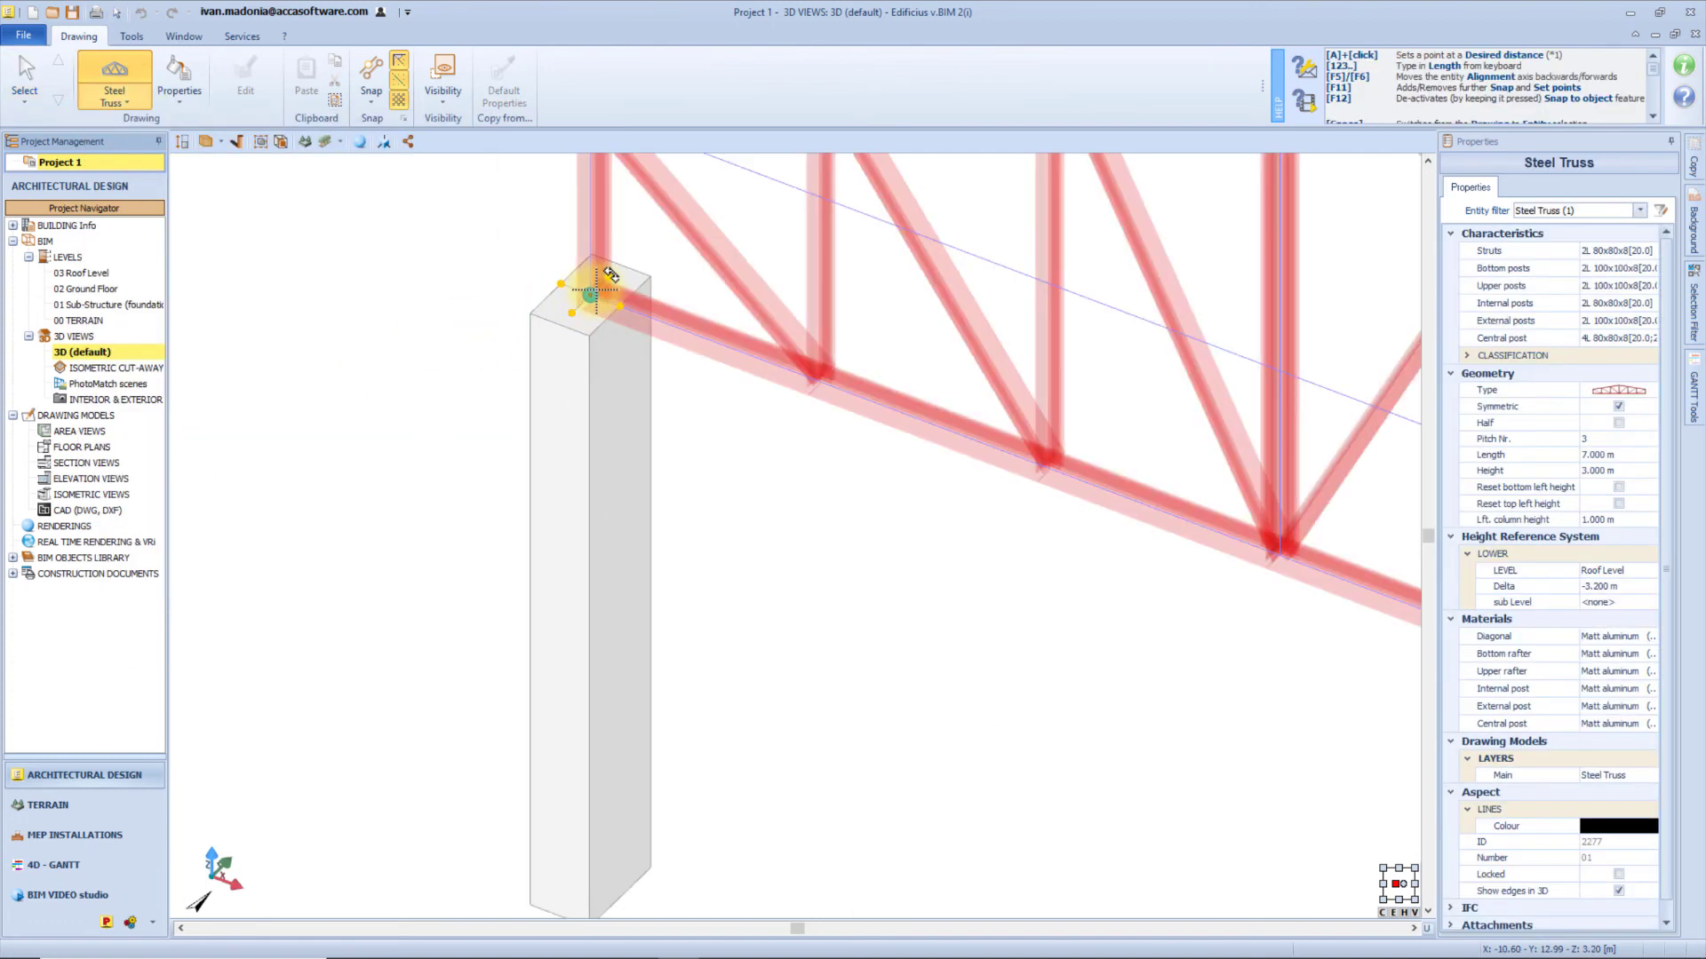
scroll(609, 274, down, 5)
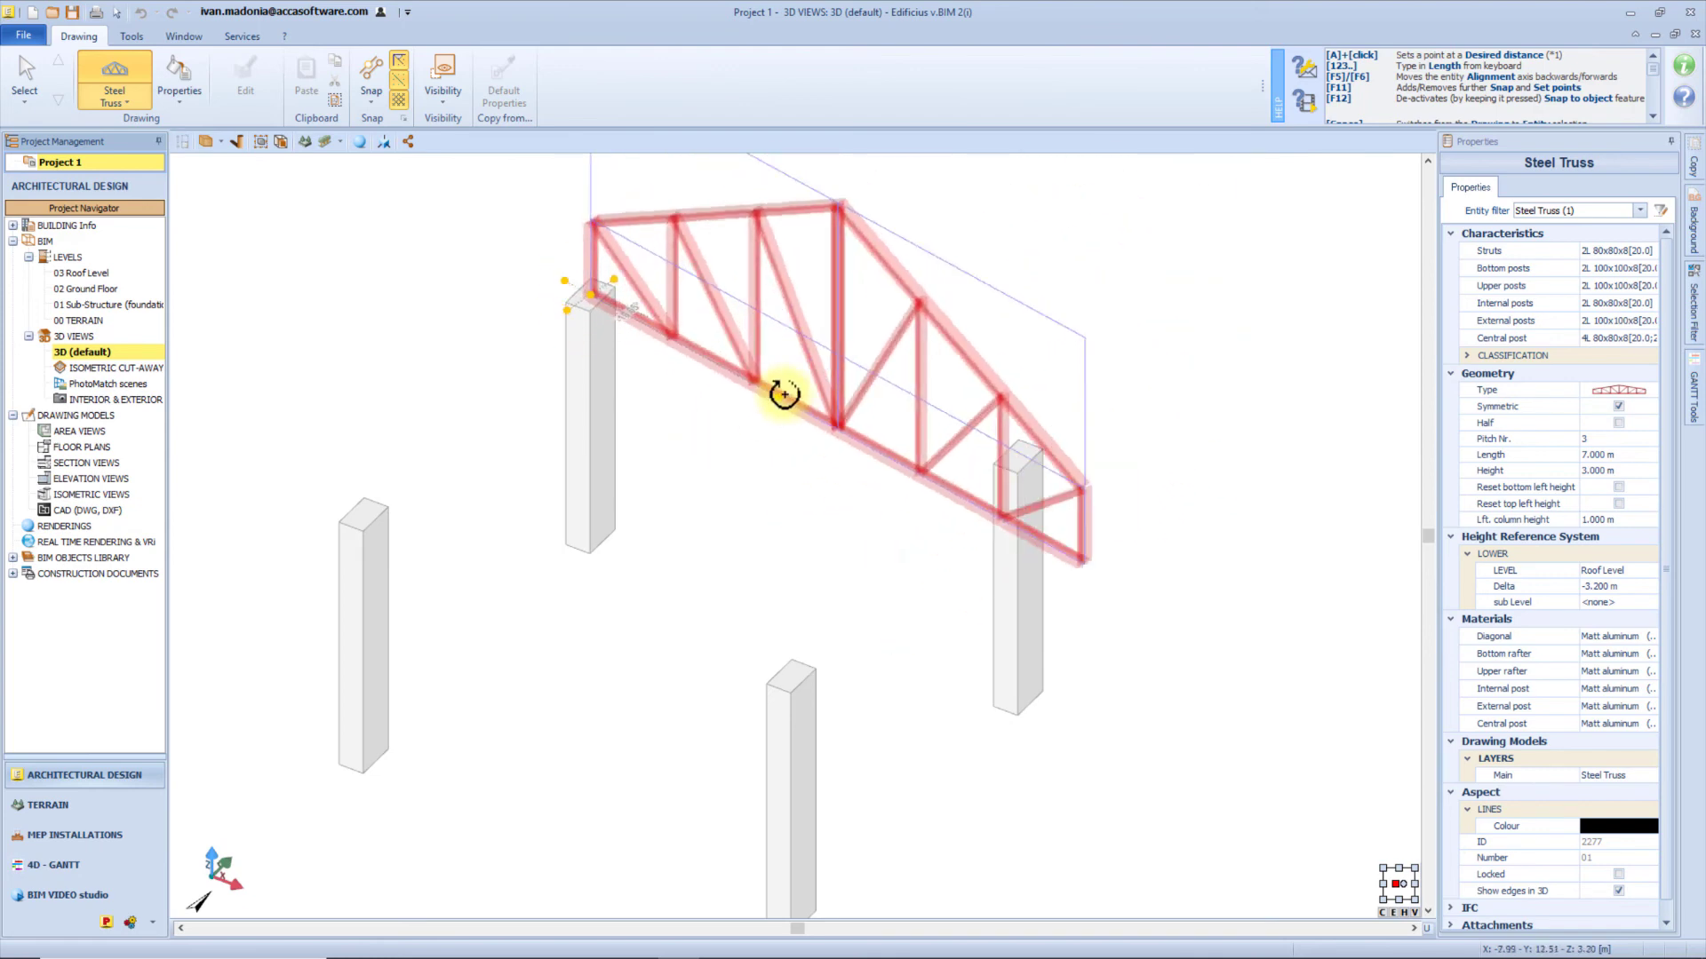
click(1019, 460)
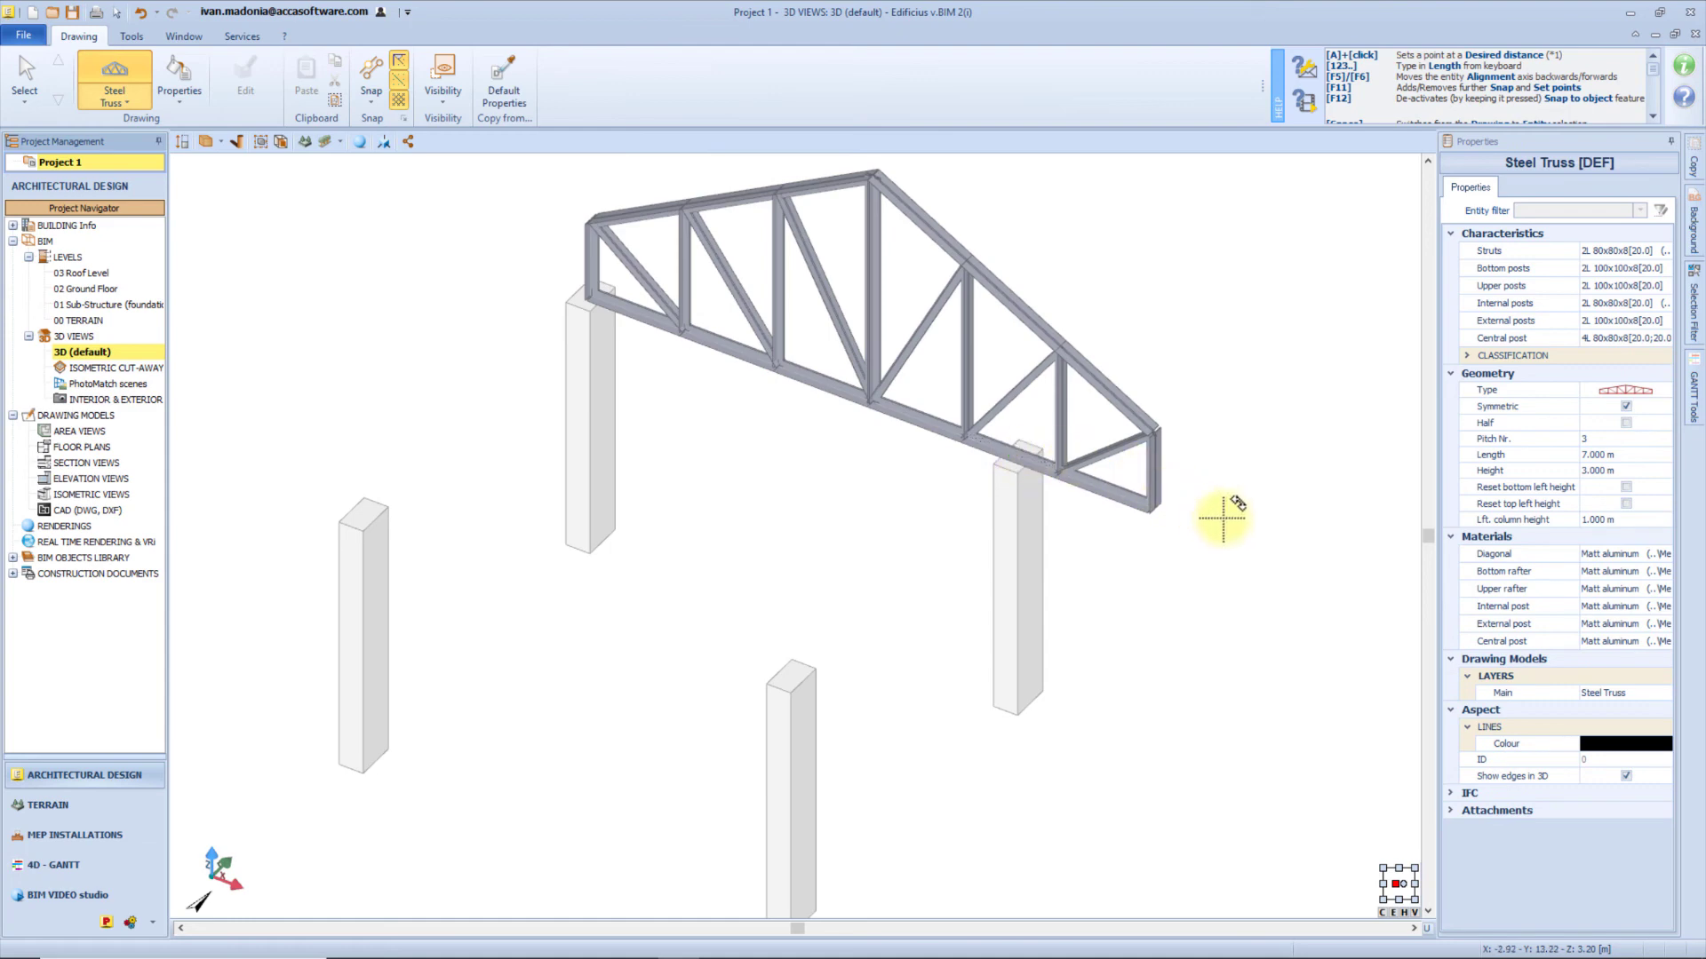
key(Escape)
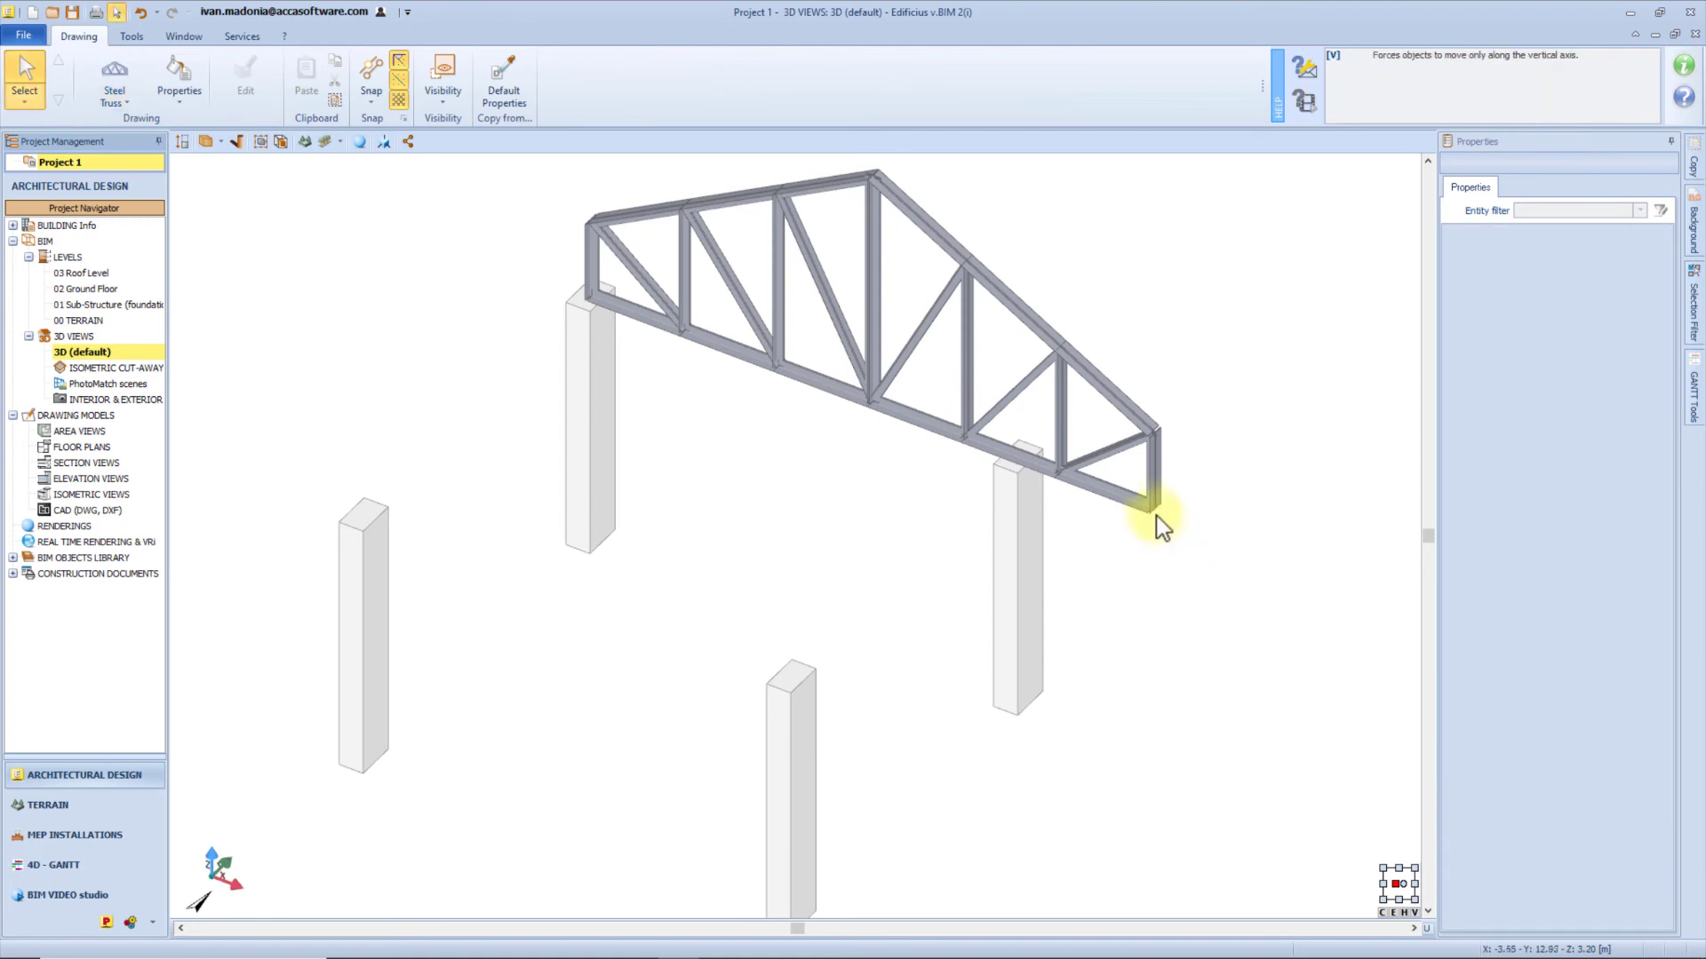
Shorten the steel truss to 5.3 m by modifying its length from the opposite side, ending it on the second column.
click(1146, 510)
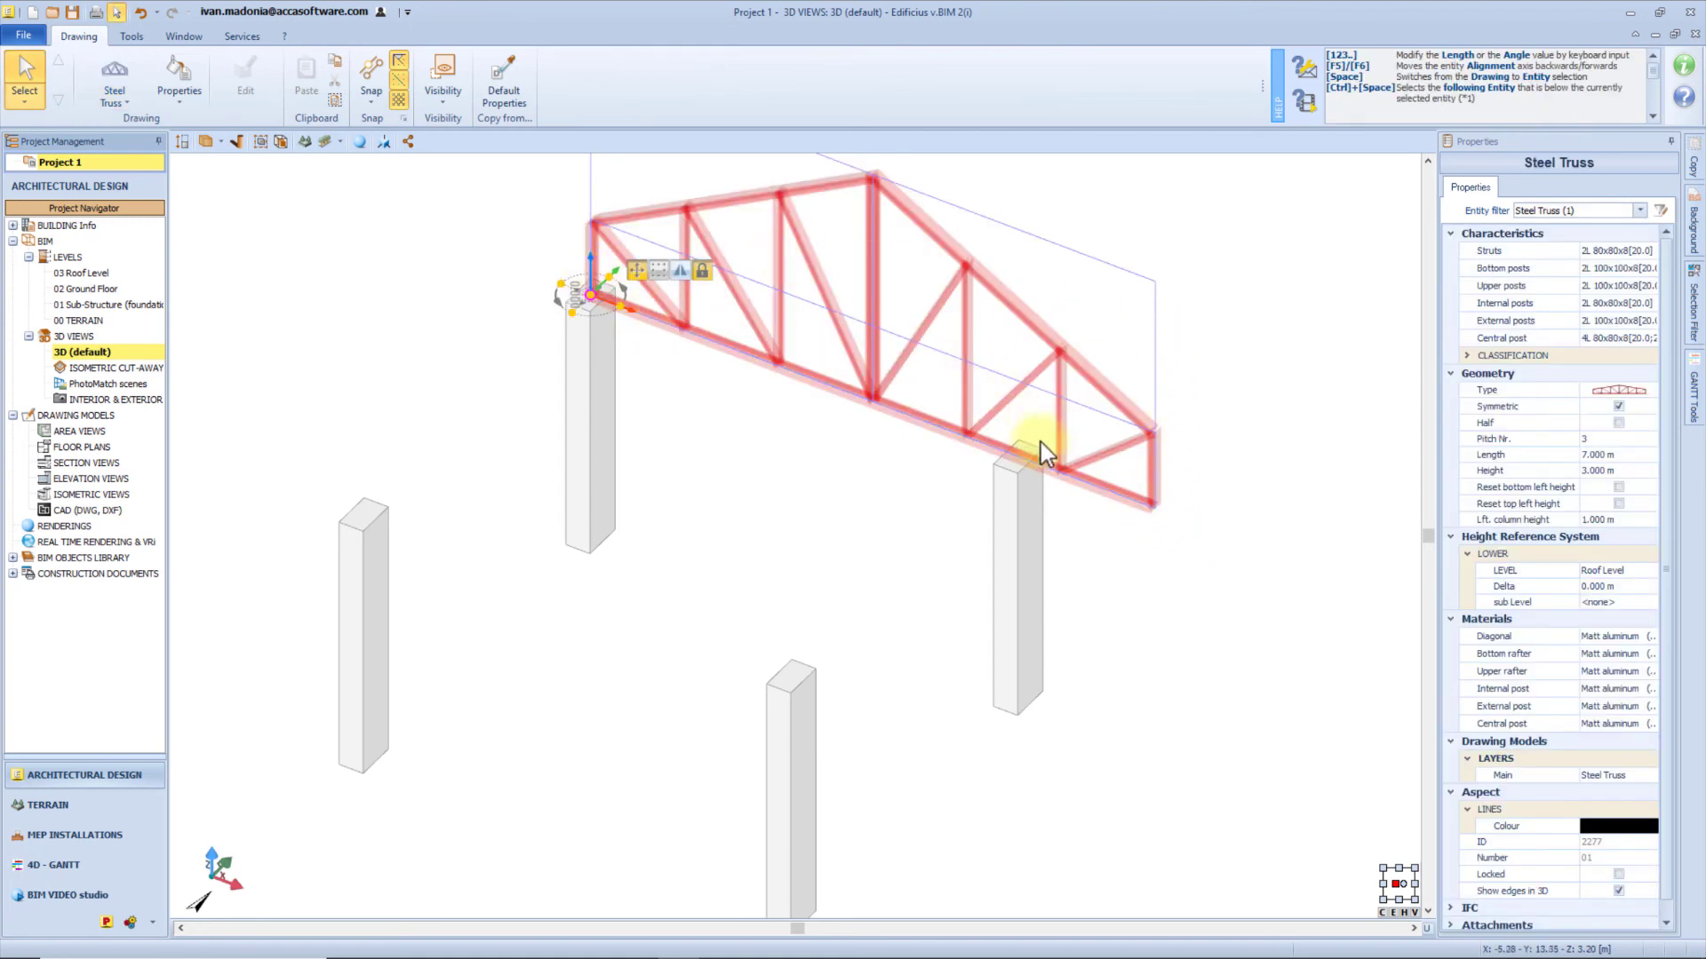
click(1153, 505)
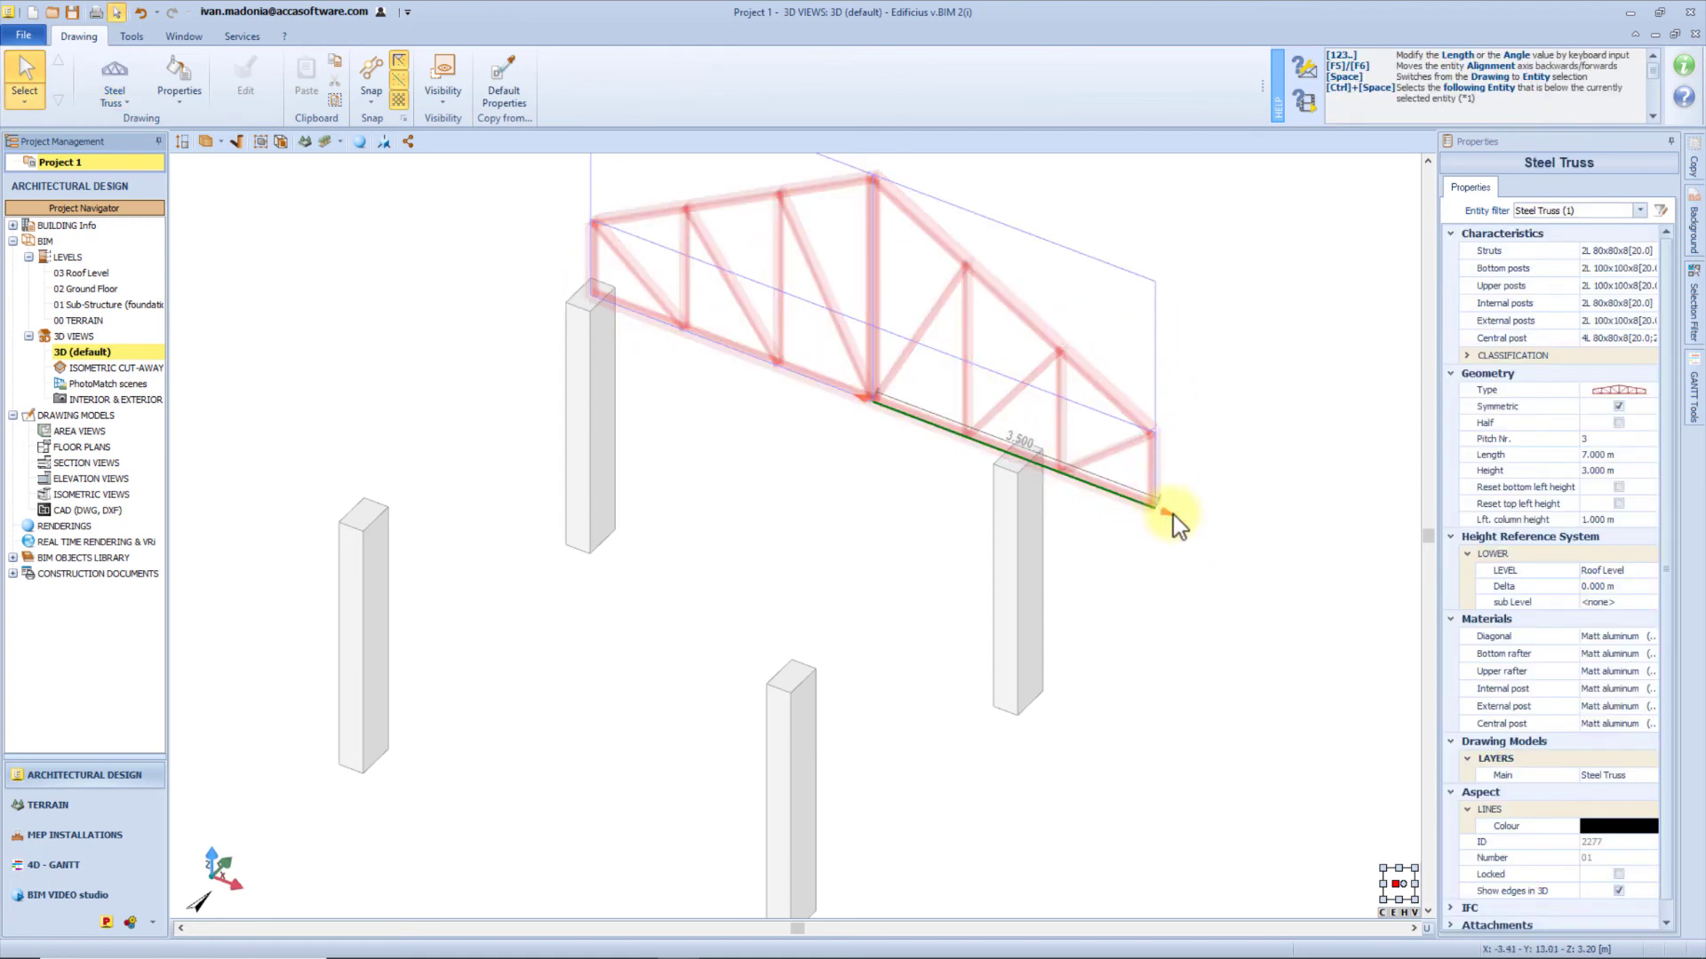
click(1171, 513)
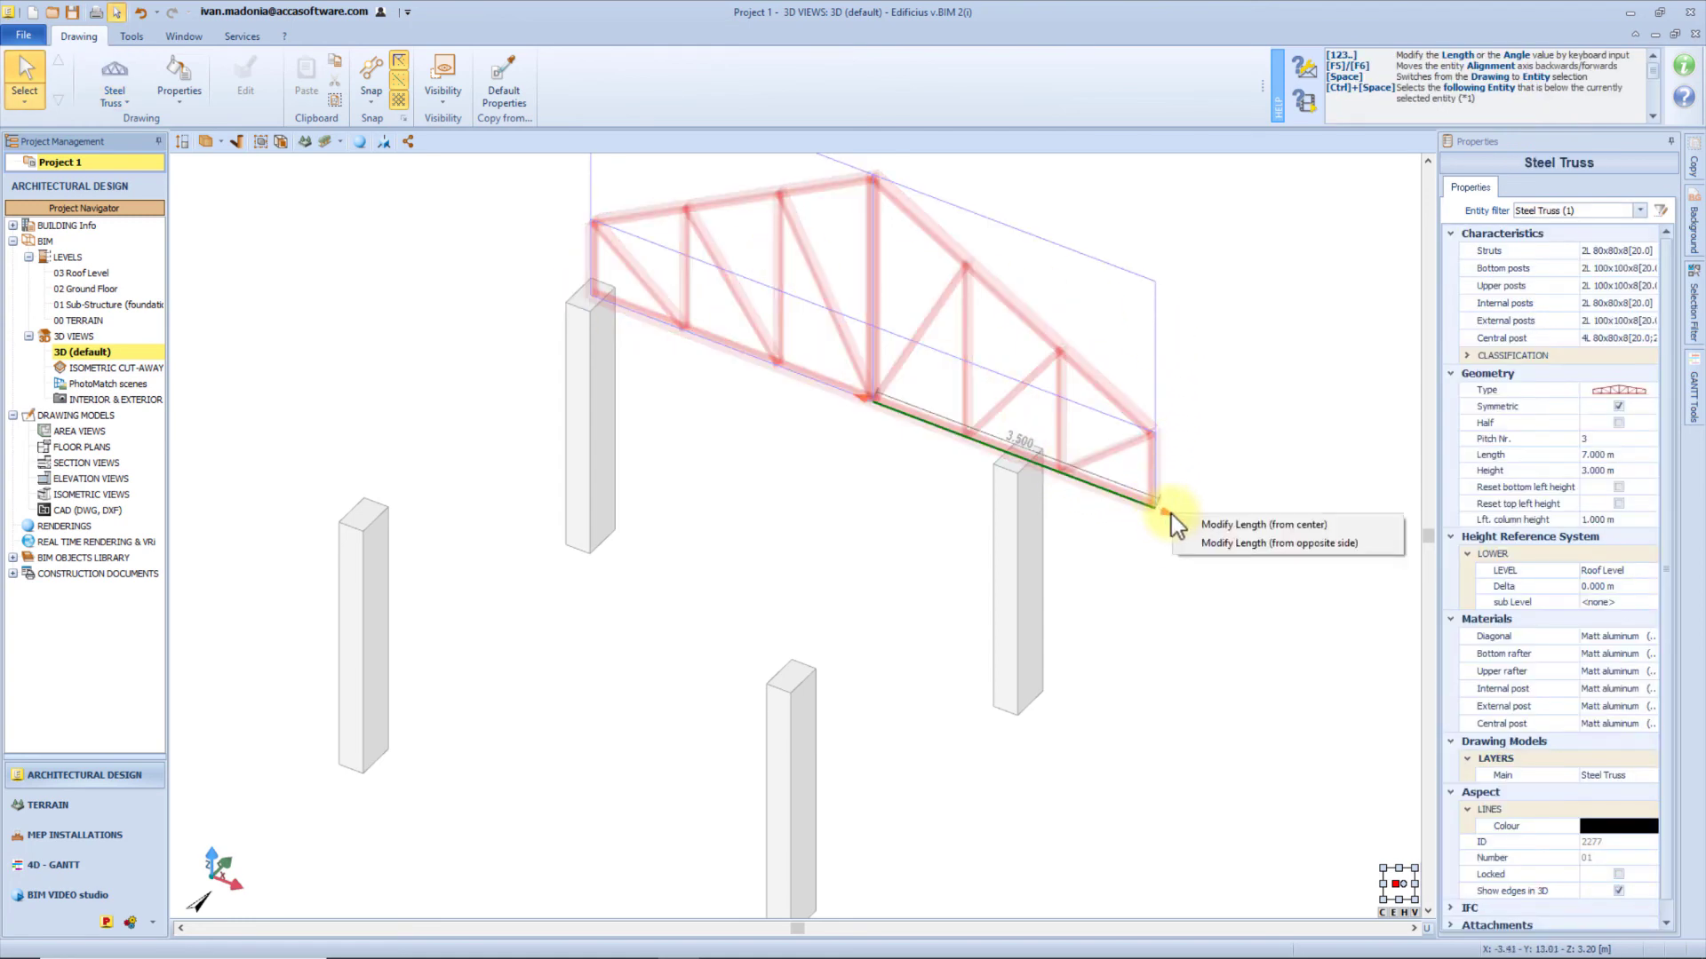
click(1296, 544)
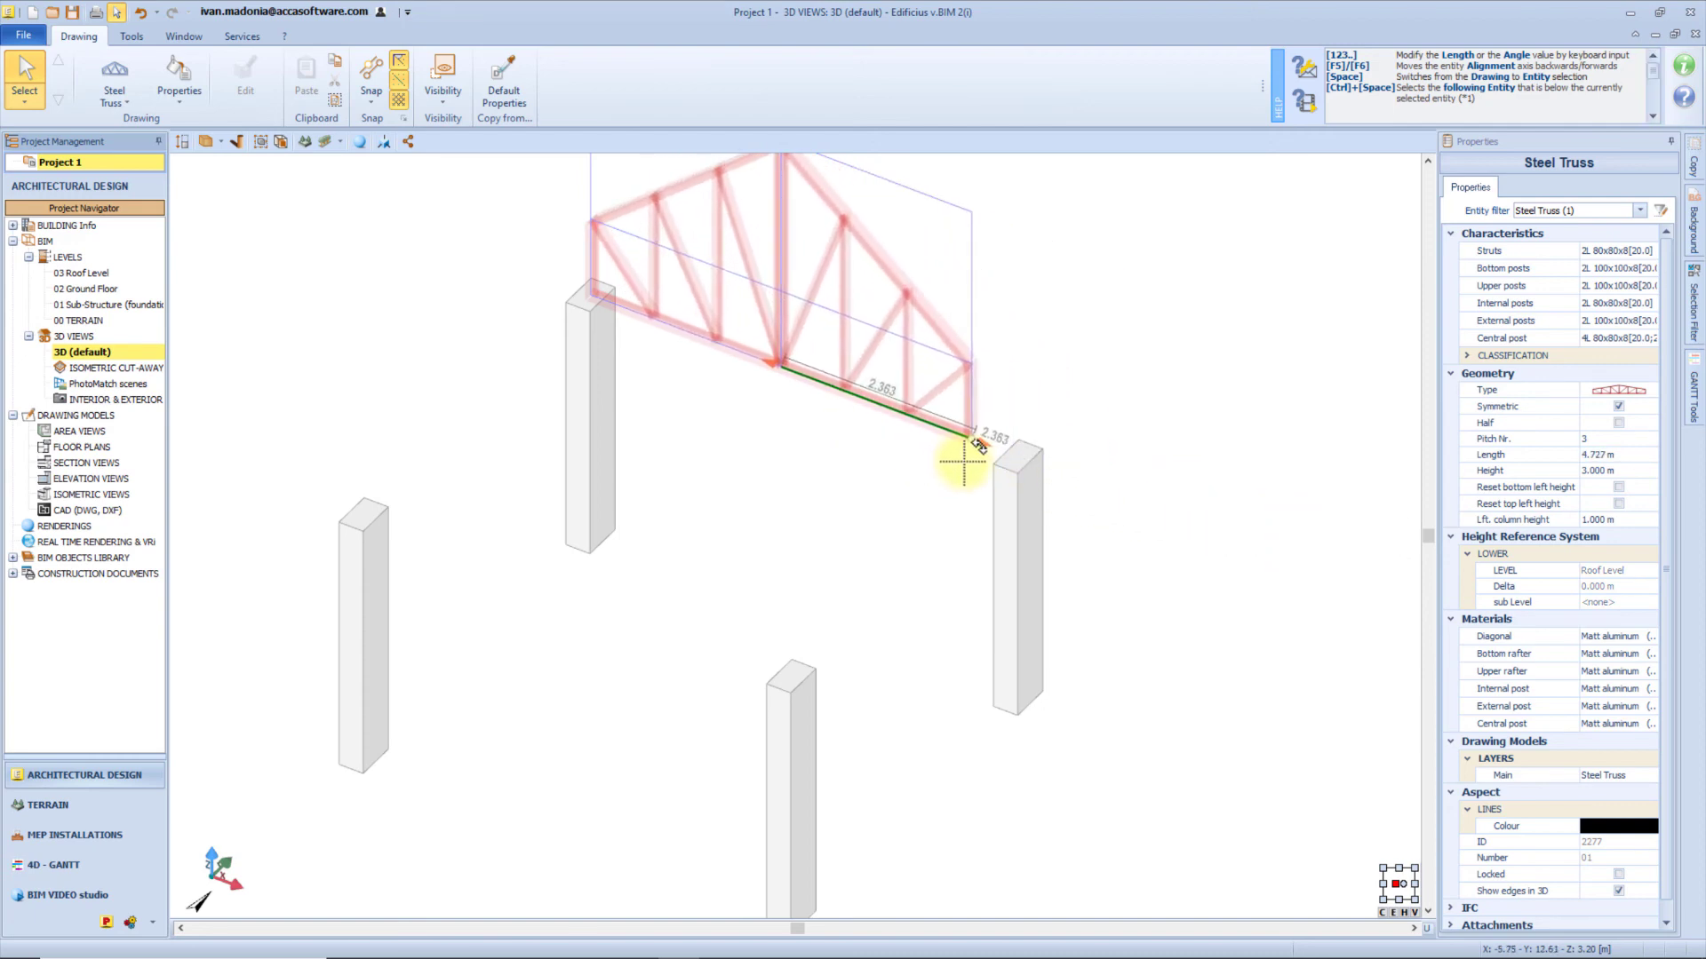
middle_drag(971, 457, 959, 539)
click(1012, 526)
Set the height of the truss's end posts to 0.8 m directly on its edge dimension in the model.
click(1006, 449)
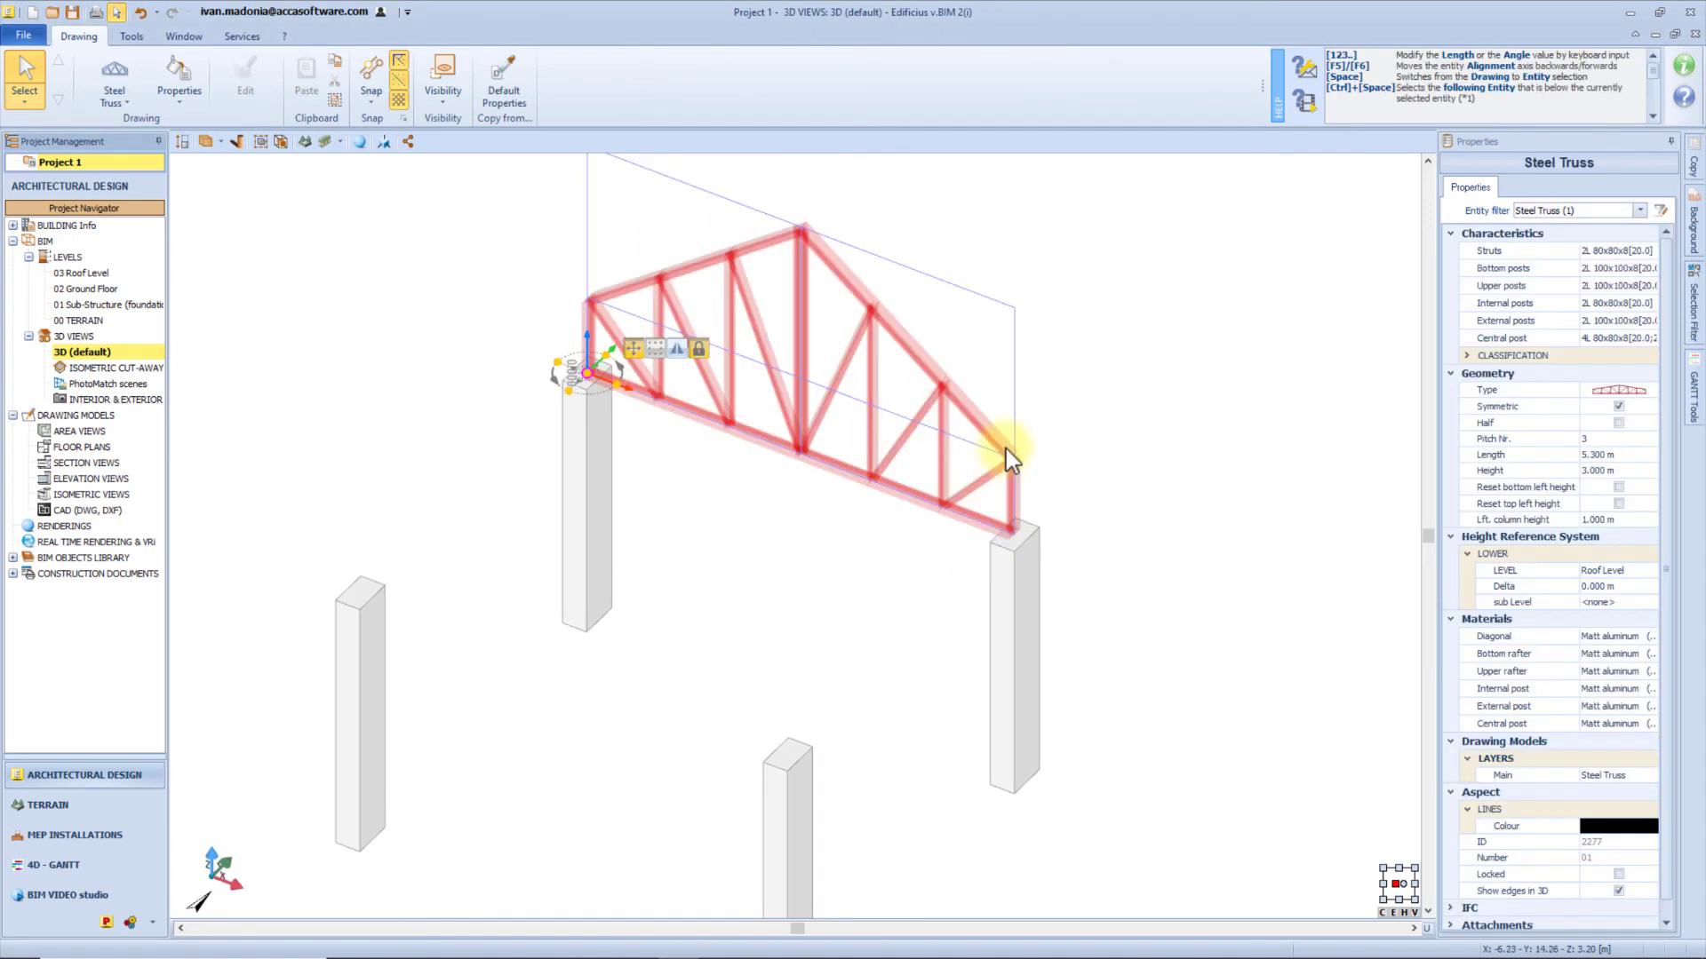
scroll(1006, 446, up, 3)
shift+middle_drag(1005, 446, 1015, 423)
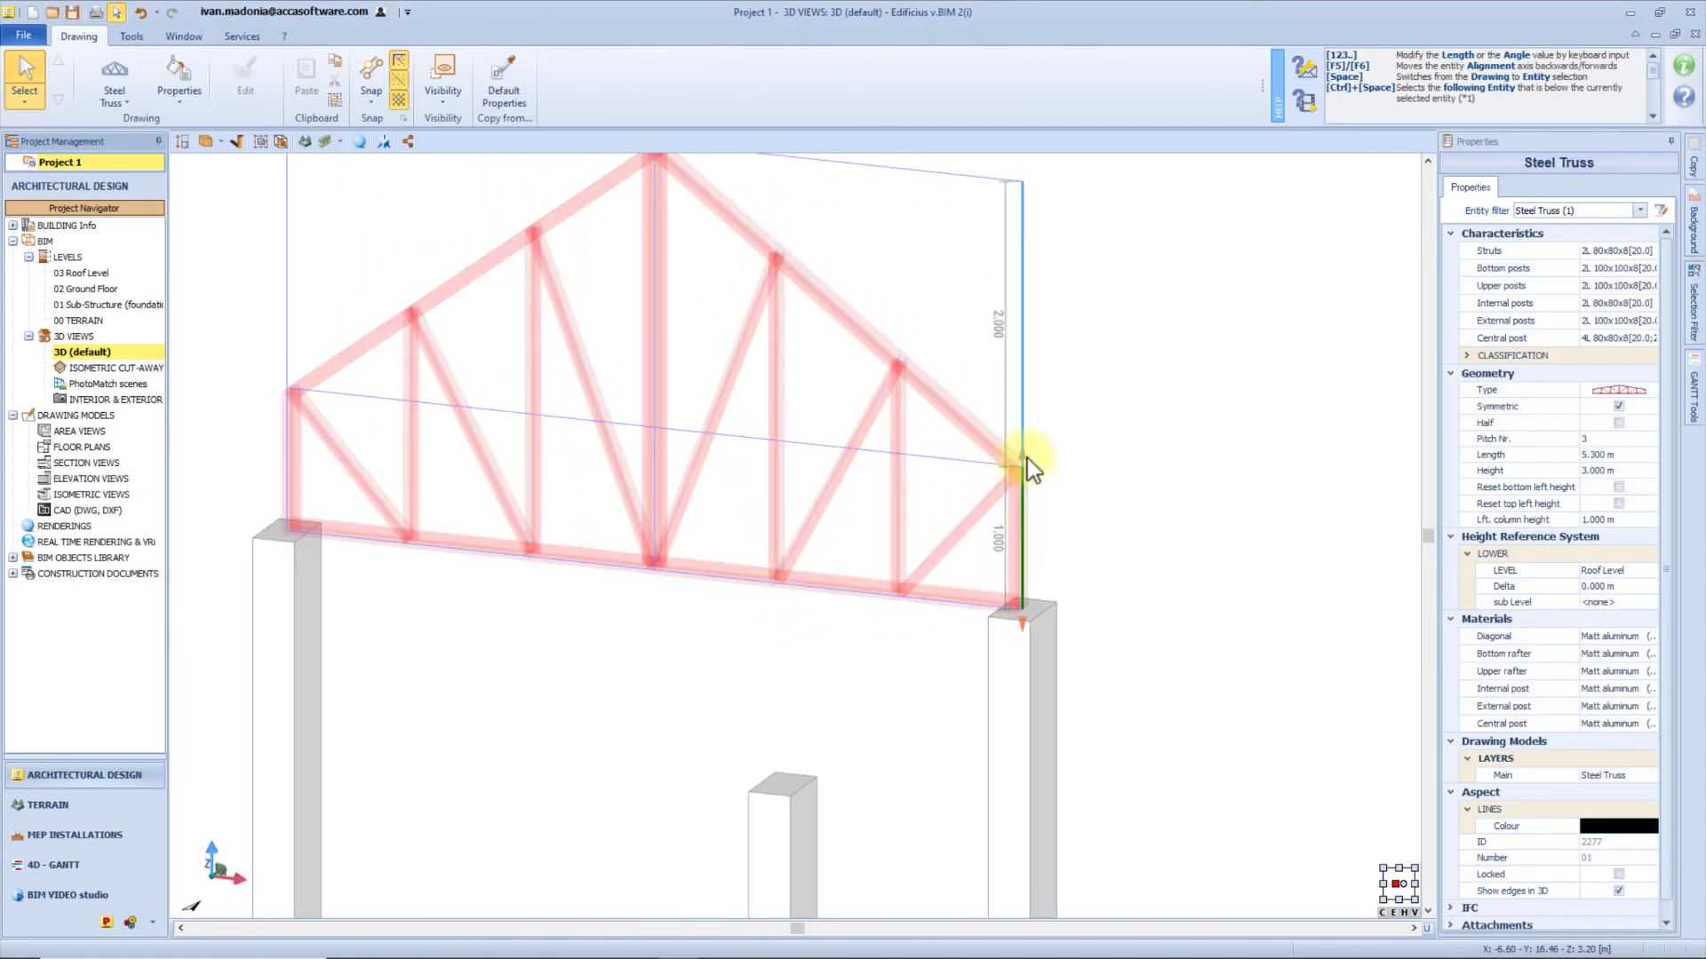
click(1024, 462)
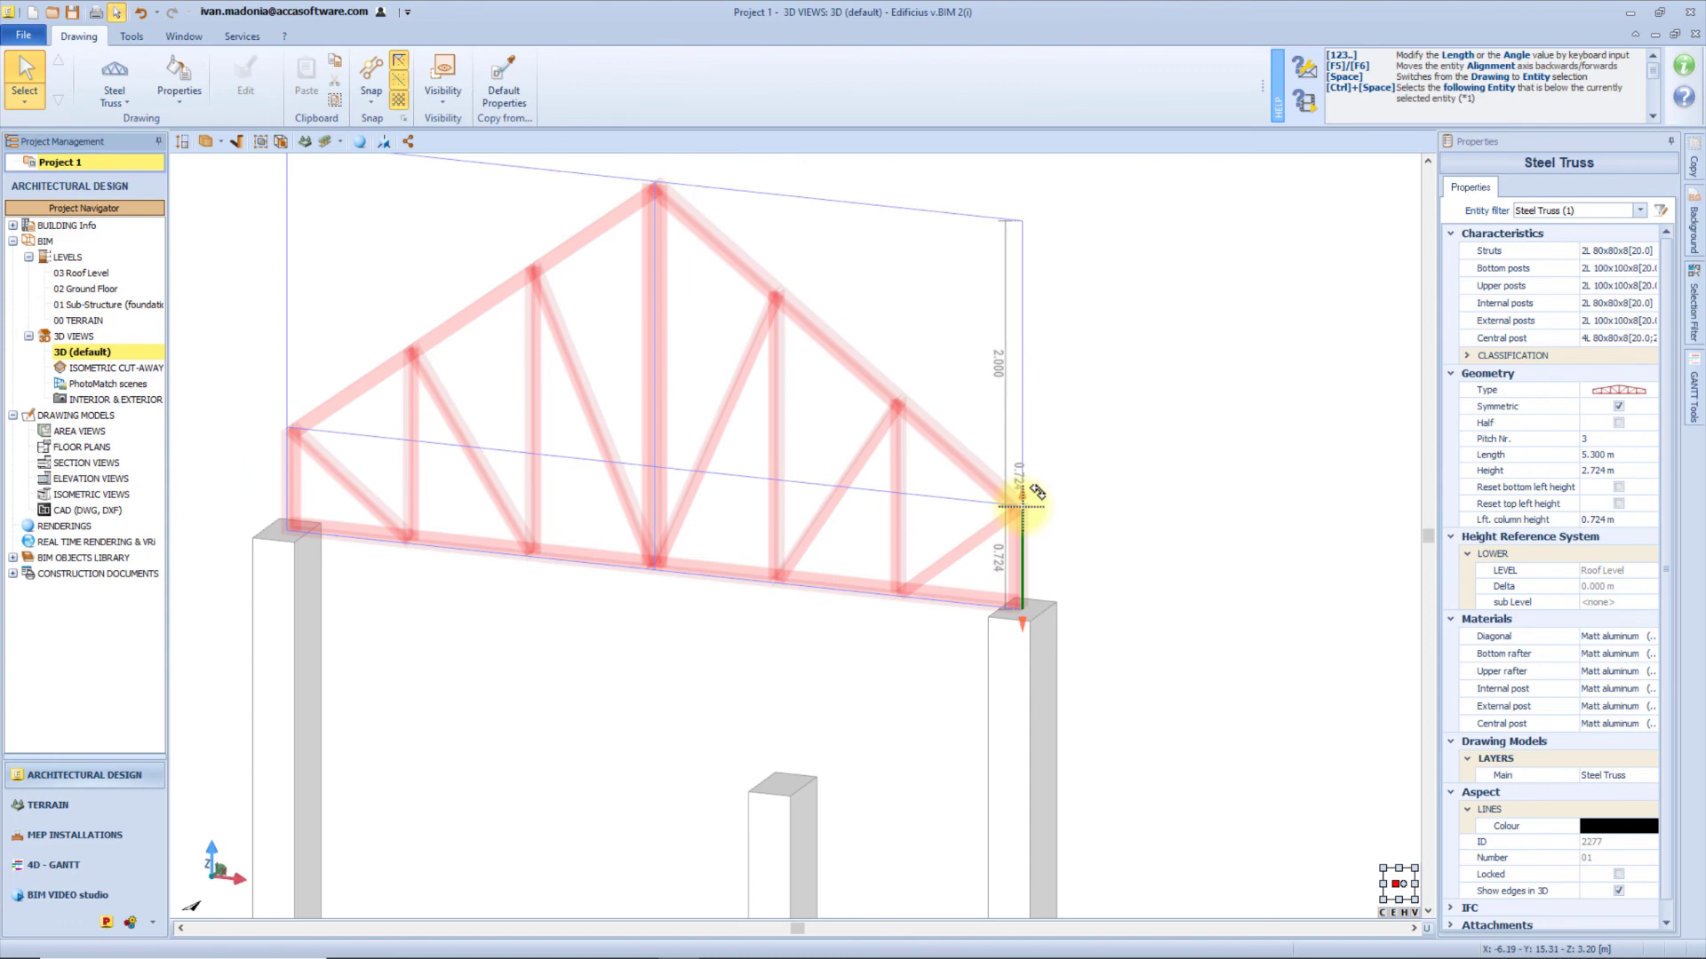
text(0.8)
key(Return)
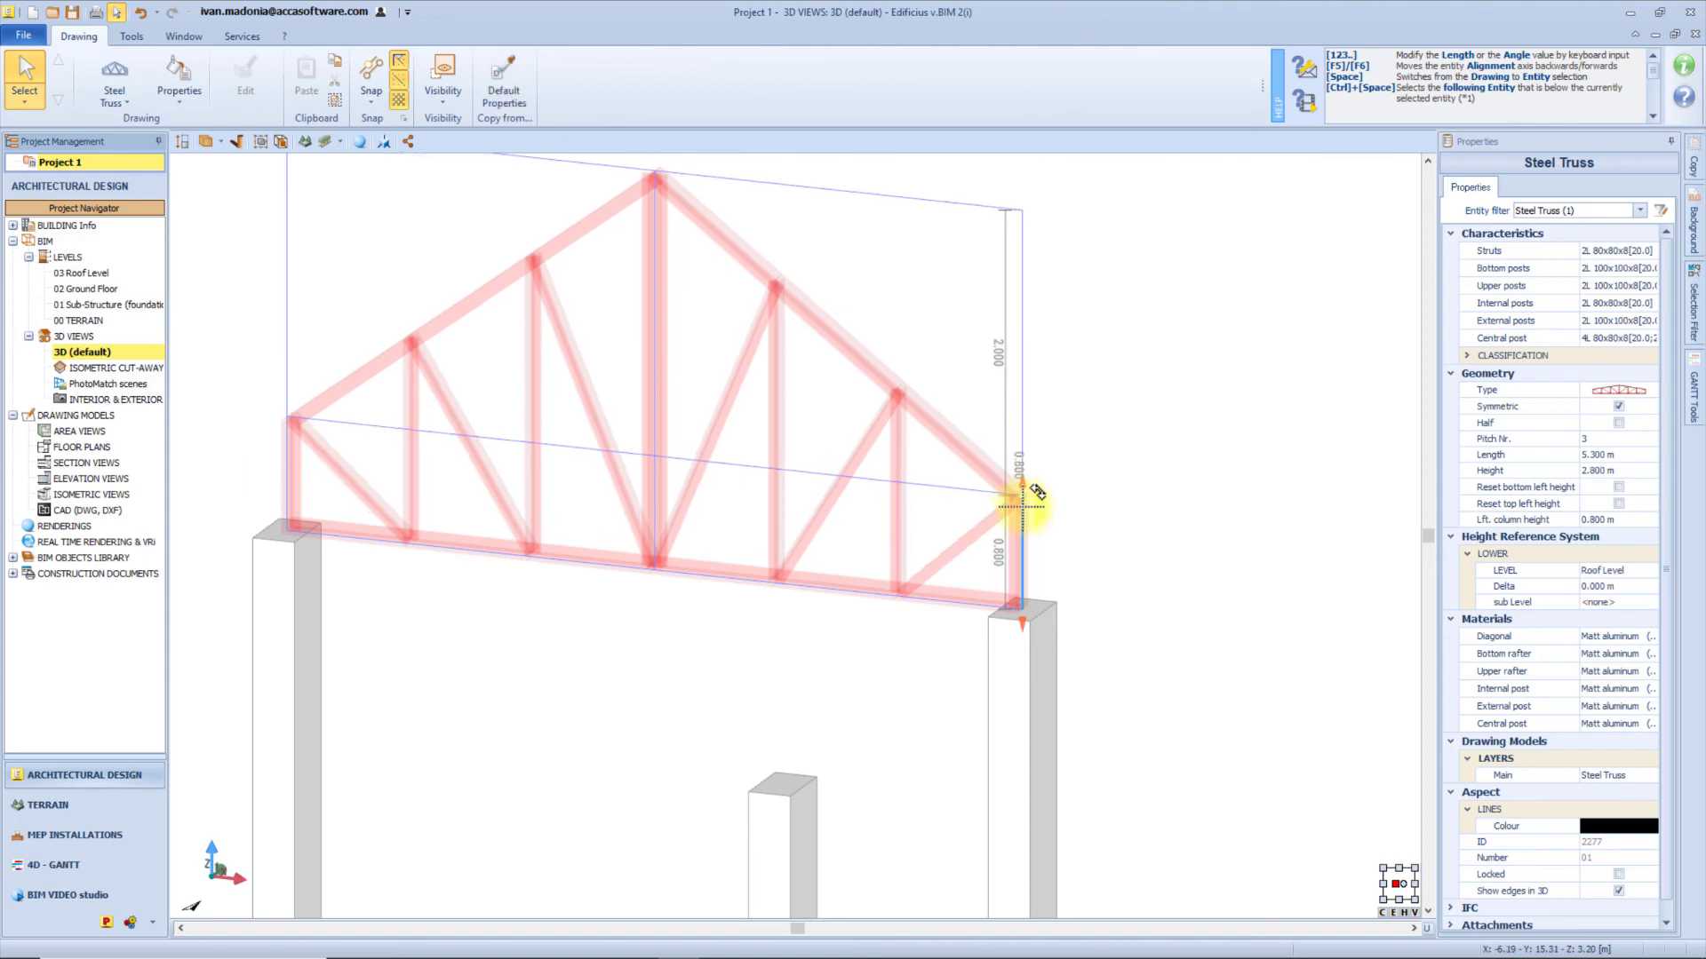
Change the section of the truss's struts to the 2L 120x120x8[20.0] steel profile.
click(1608, 249)
click(1649, 253)
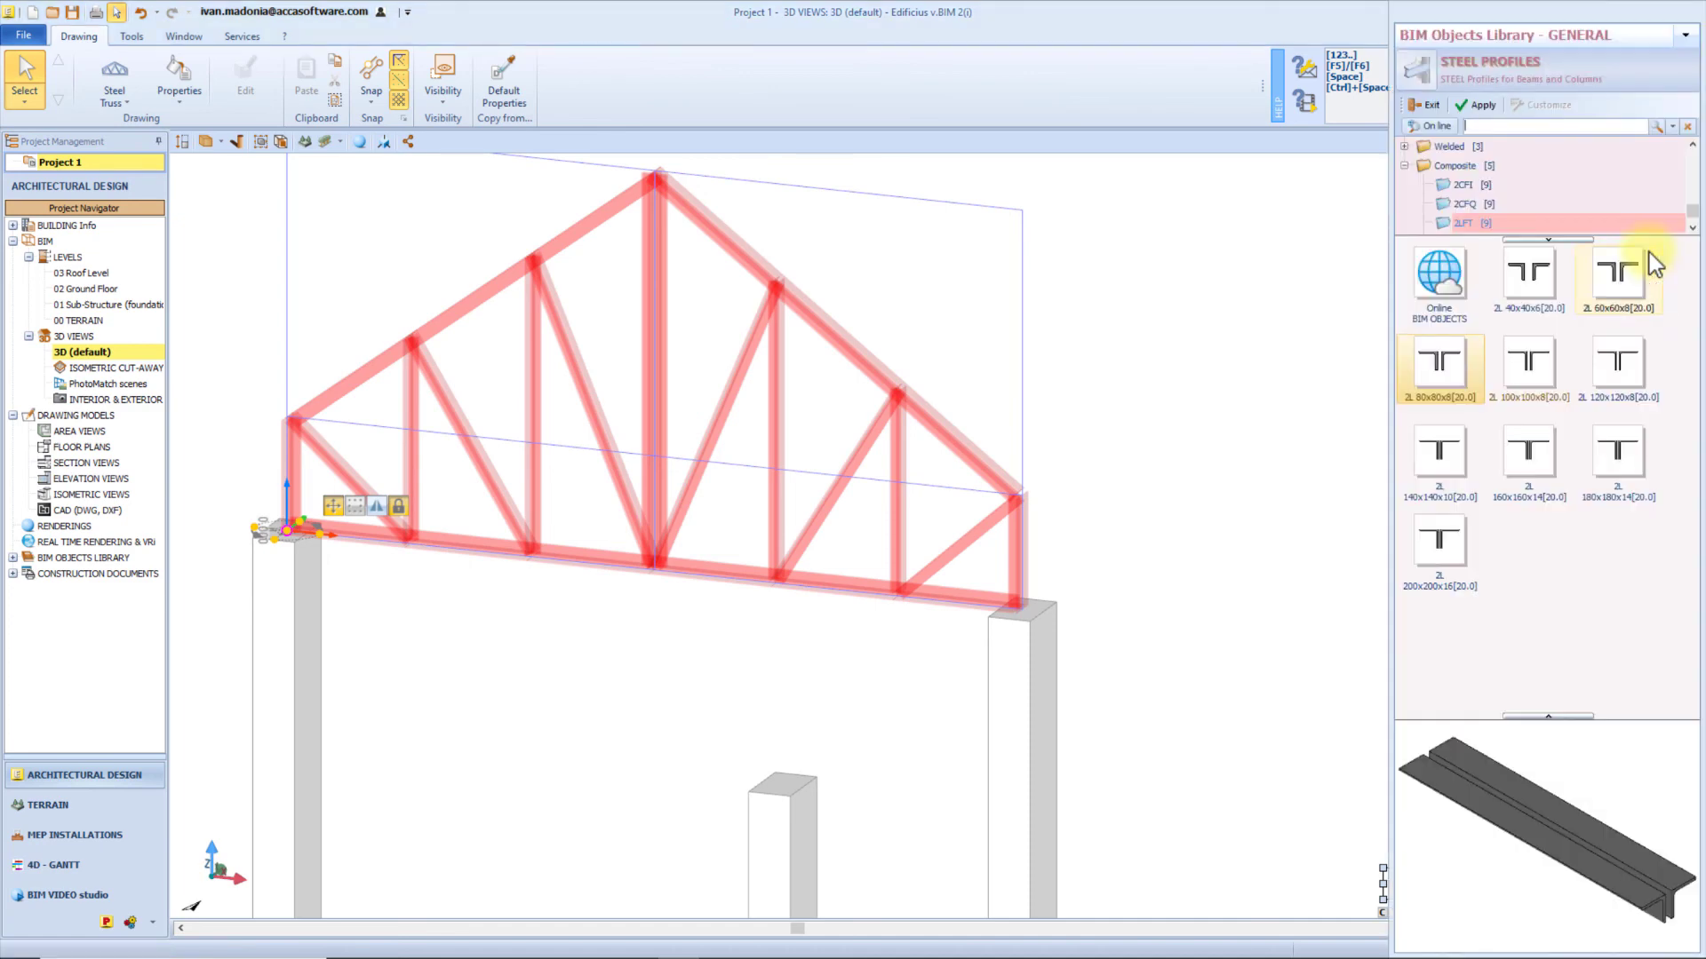
double_click(1618, 378)
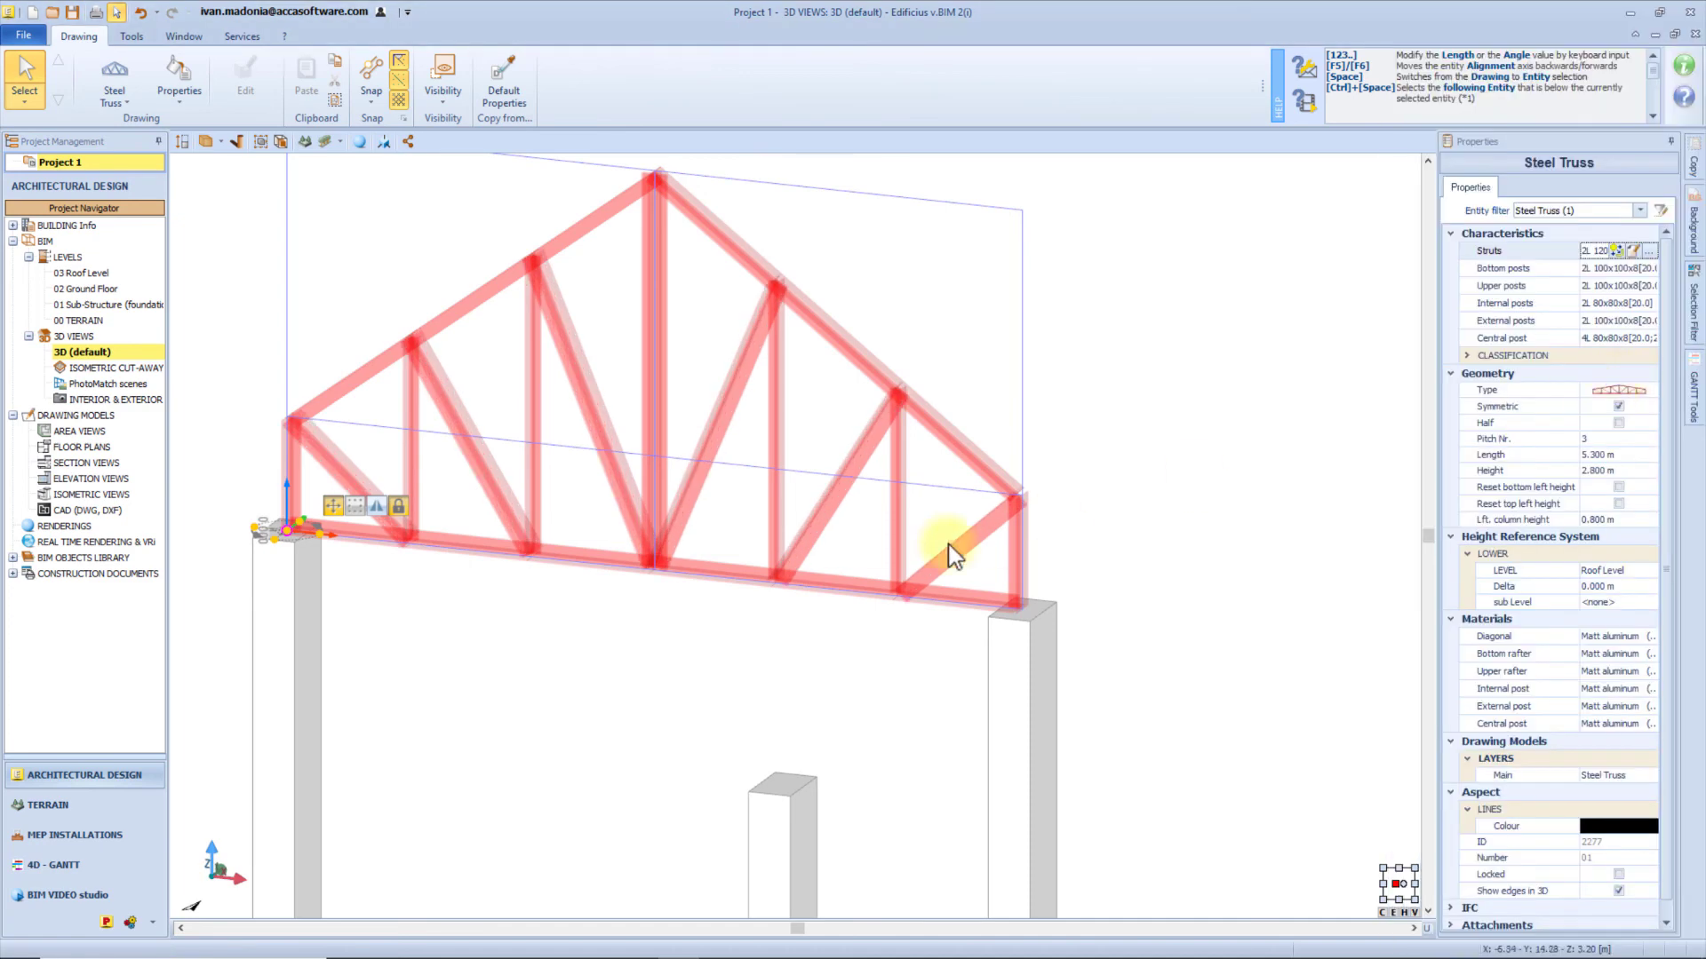
Change the steel truss type to the pitched layout with vertical posts and no diagonals.
click(1631, 392)
click(1649, 391)
click(1629, 419)
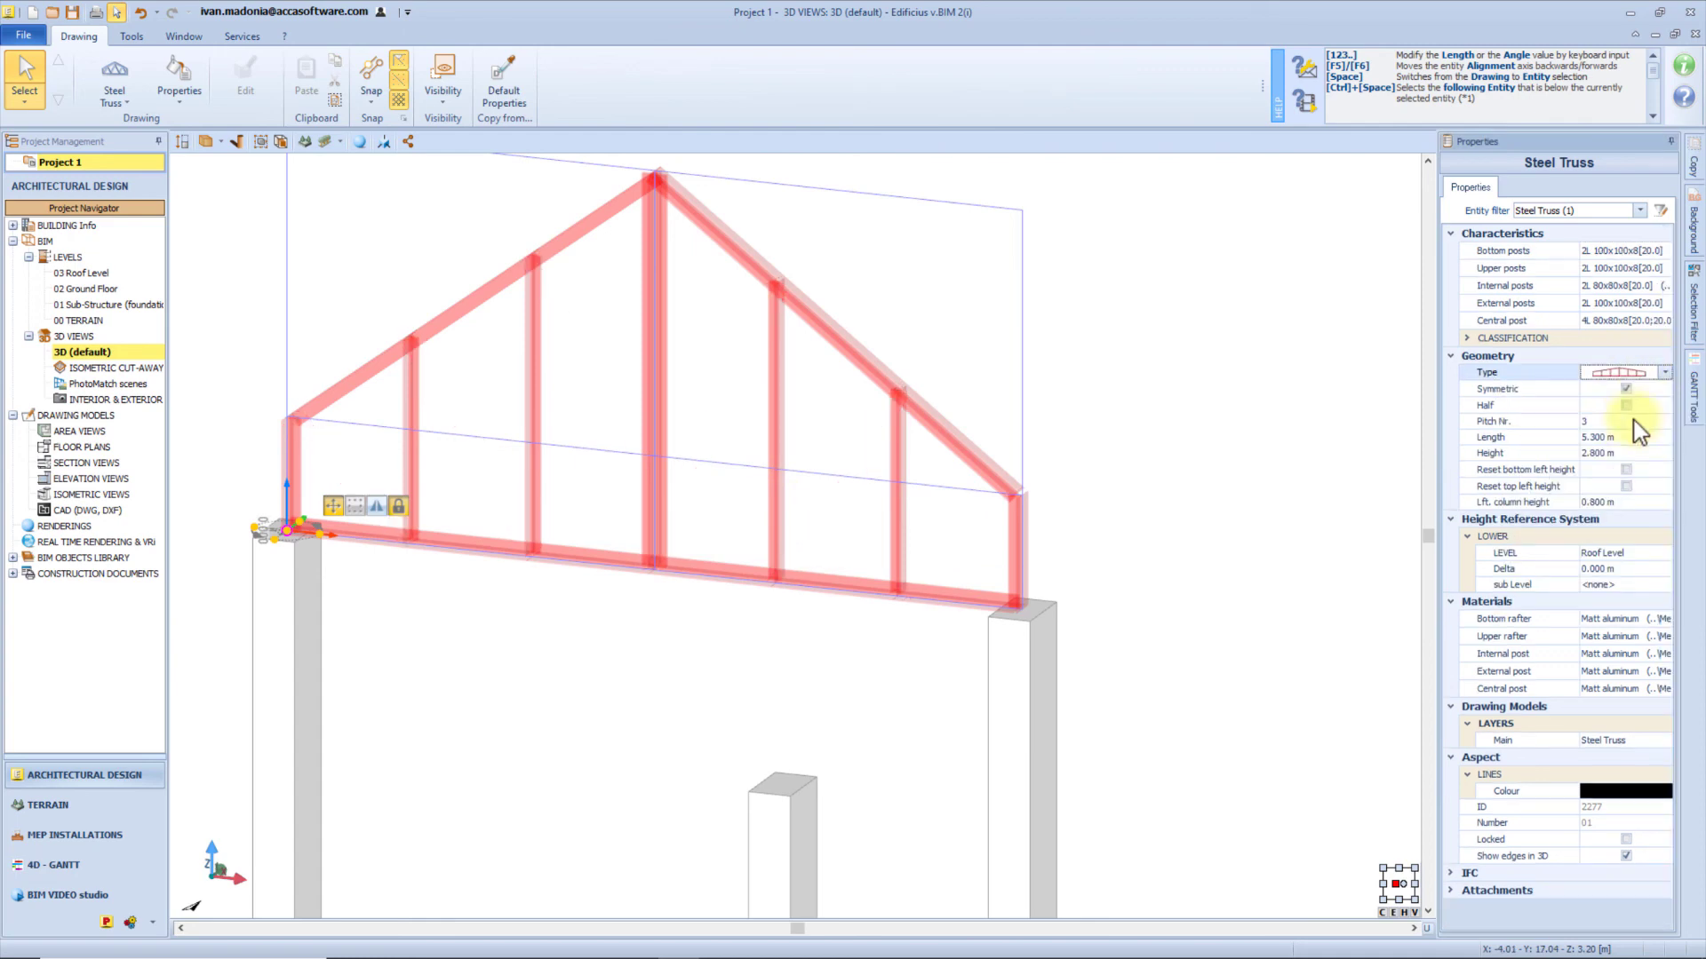
Change the steel truss type to Crossing diagonals.
click(1667, 372)
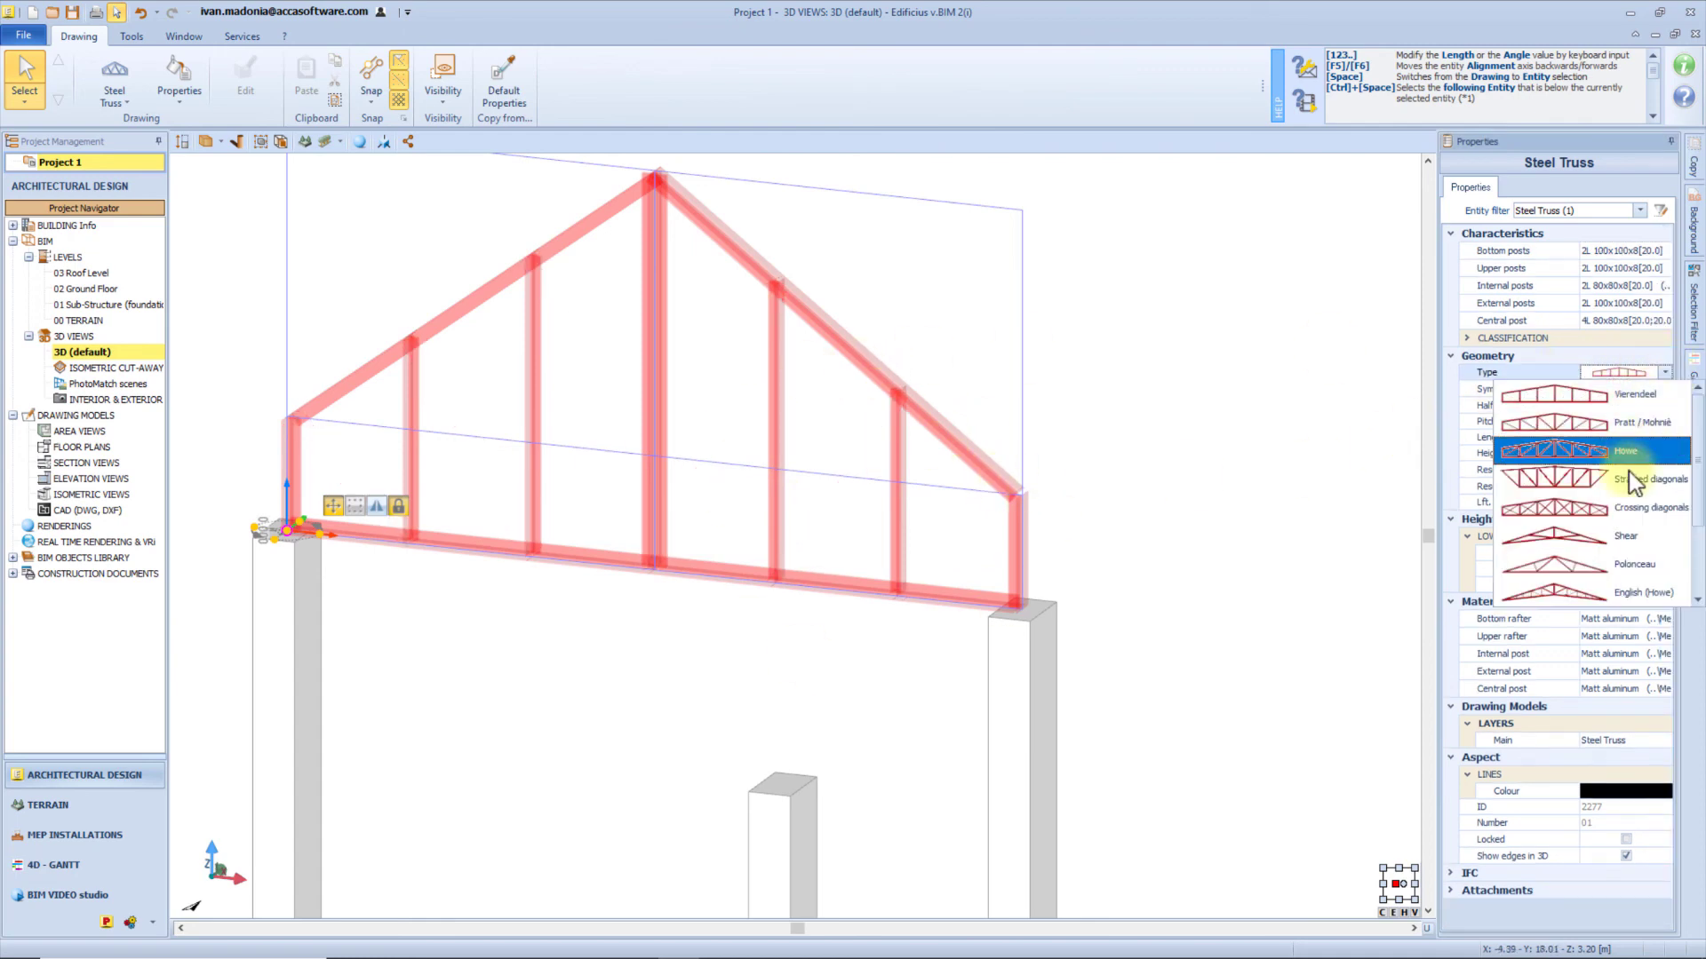
click(1635, 512)
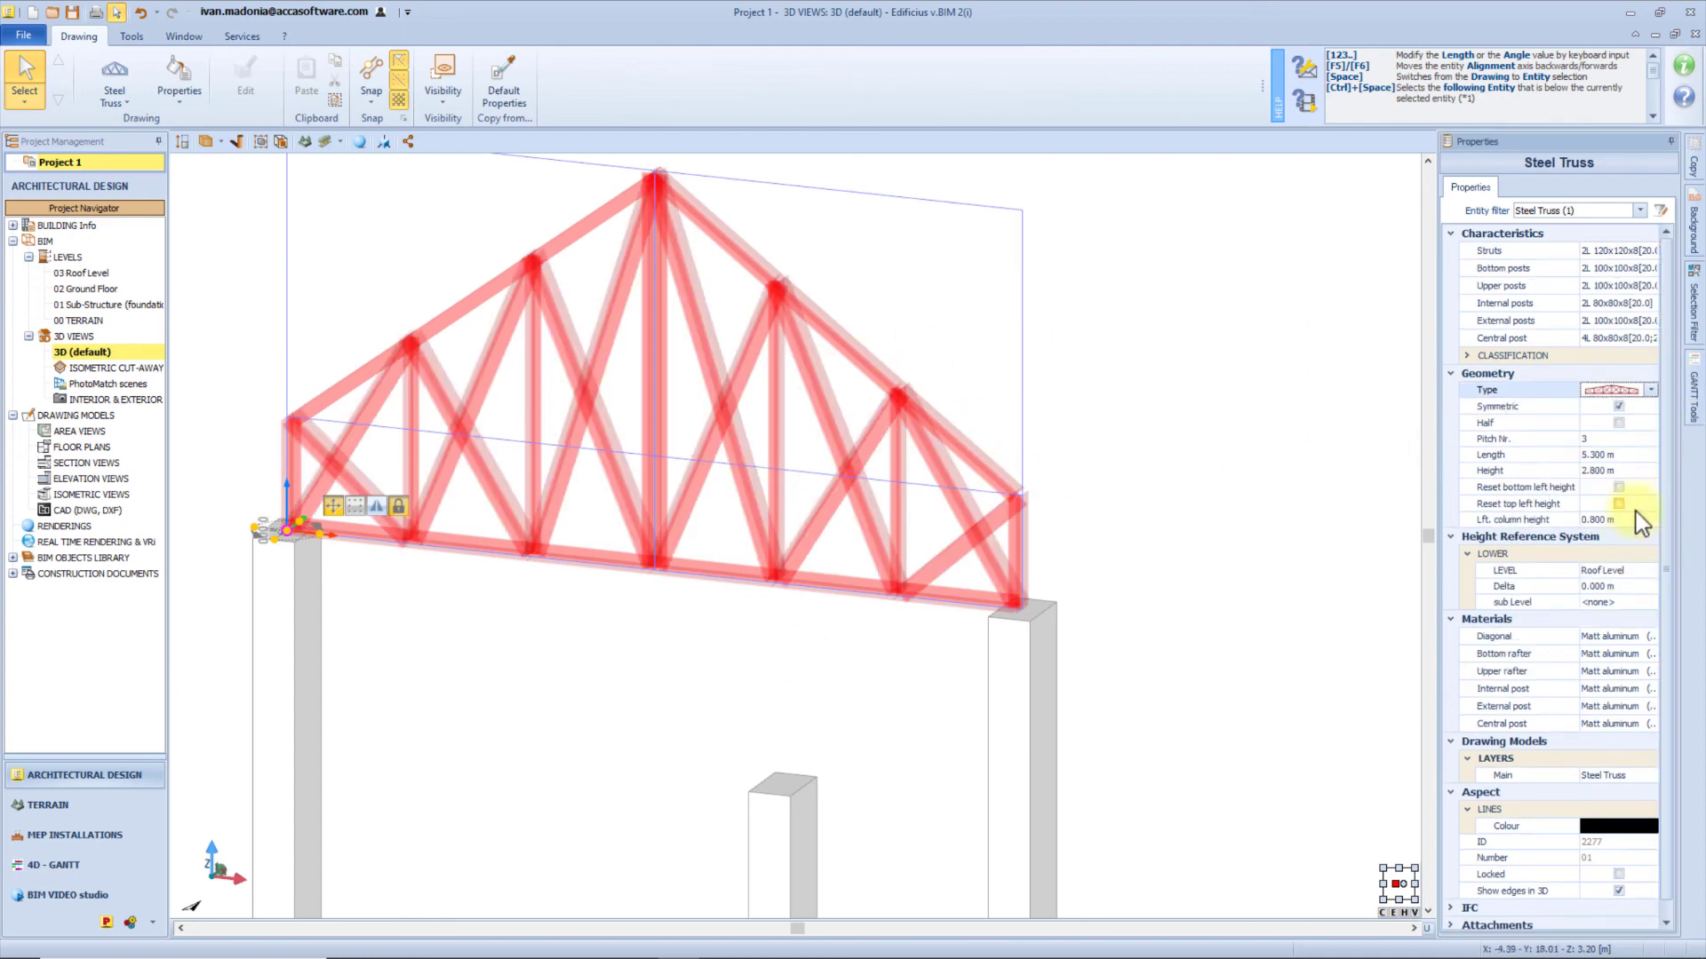
click(1048, 517)
click(1133, 396)
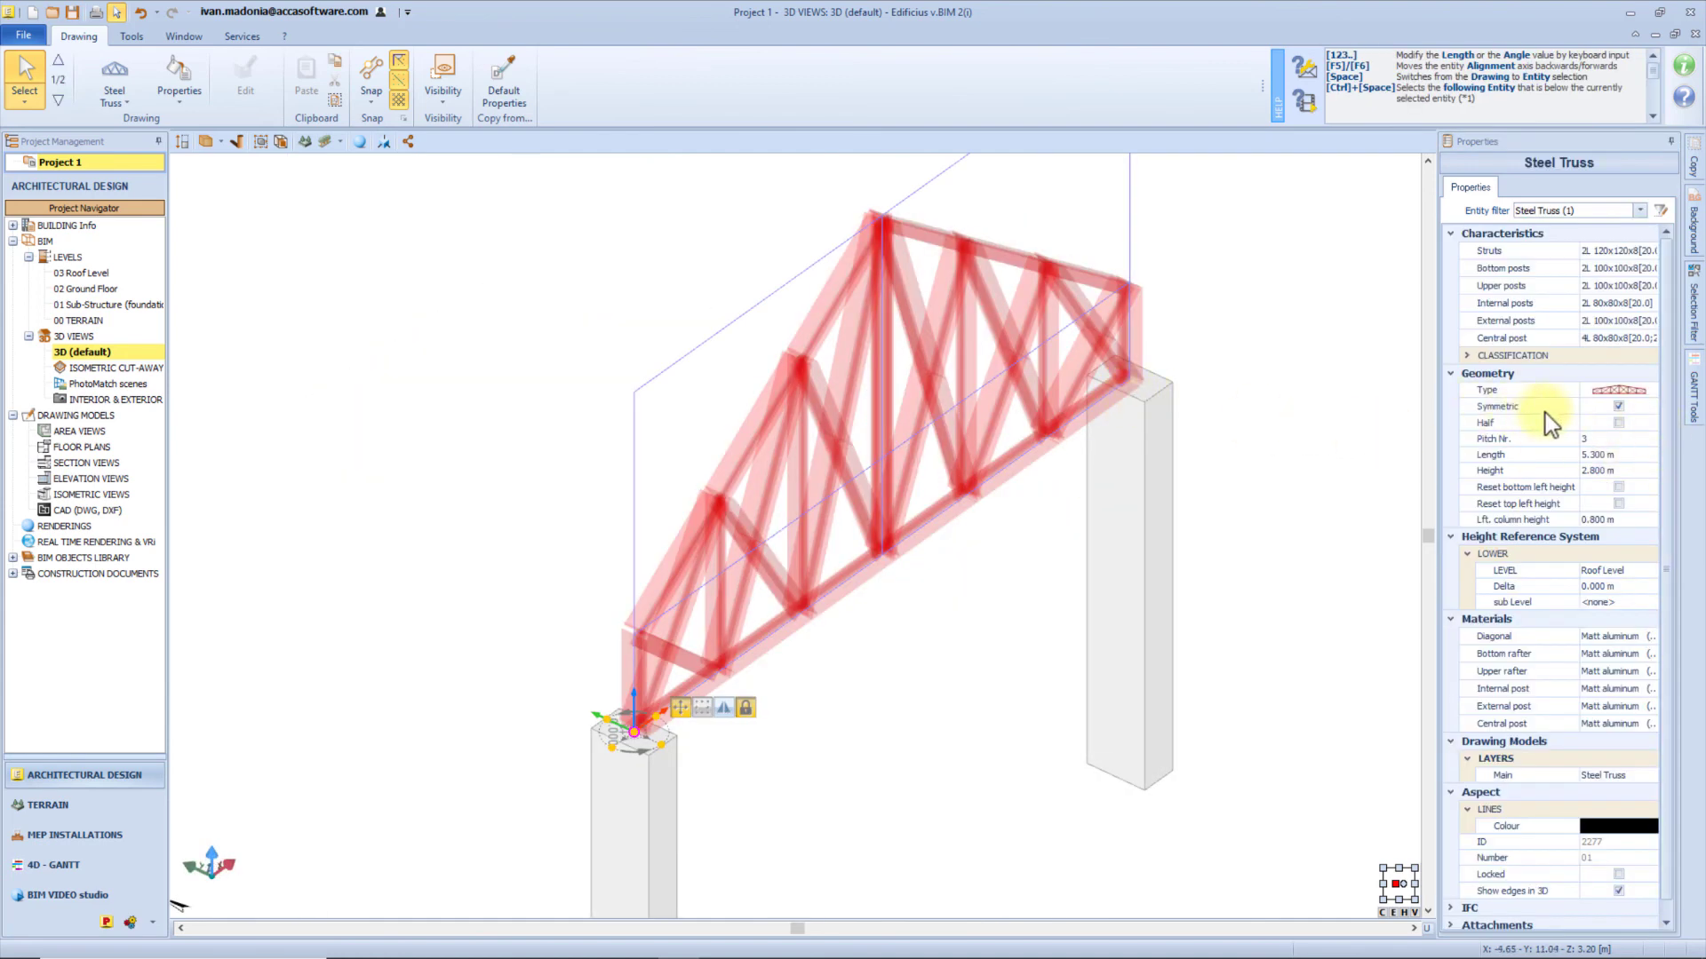
Try the half layout on the steel truss and restore the full truss.
click(1619, 407)
click(1617, 424)
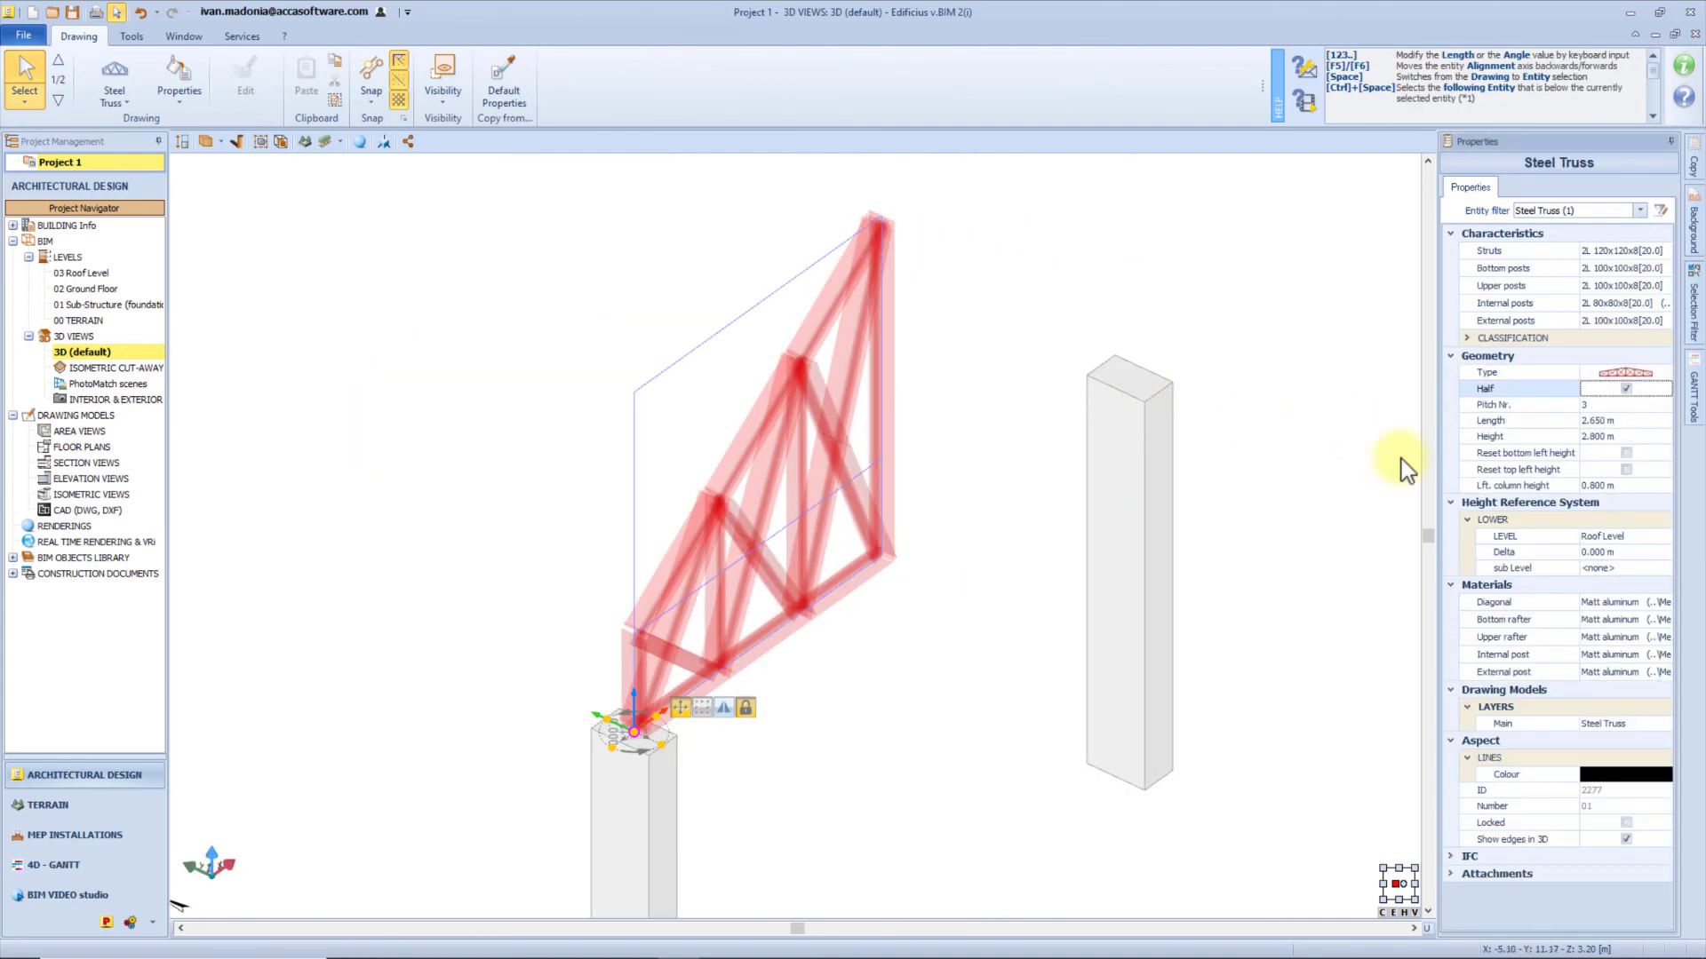
middle_drag(1400, 458, 1249, 476)
click(1628, 390)
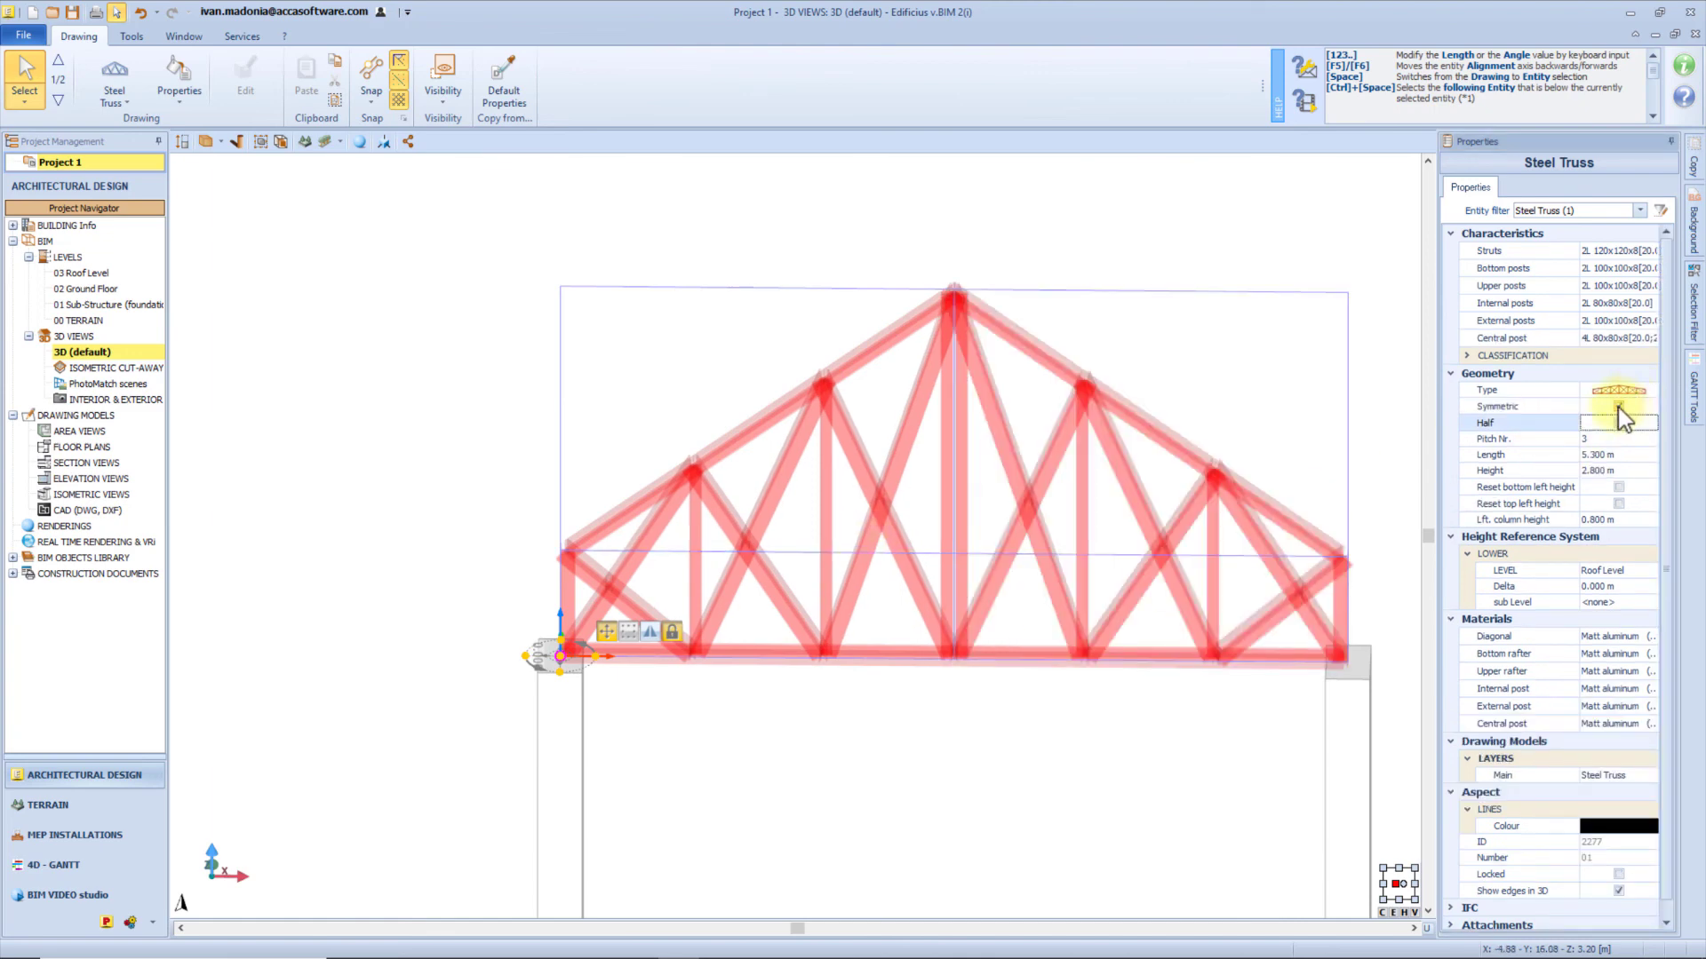
Make the steel truss asymmetric and set both its left and right pitch numbers to 2.
click(1618, 407)
click(1627, 438)
text(2)
key(Return)
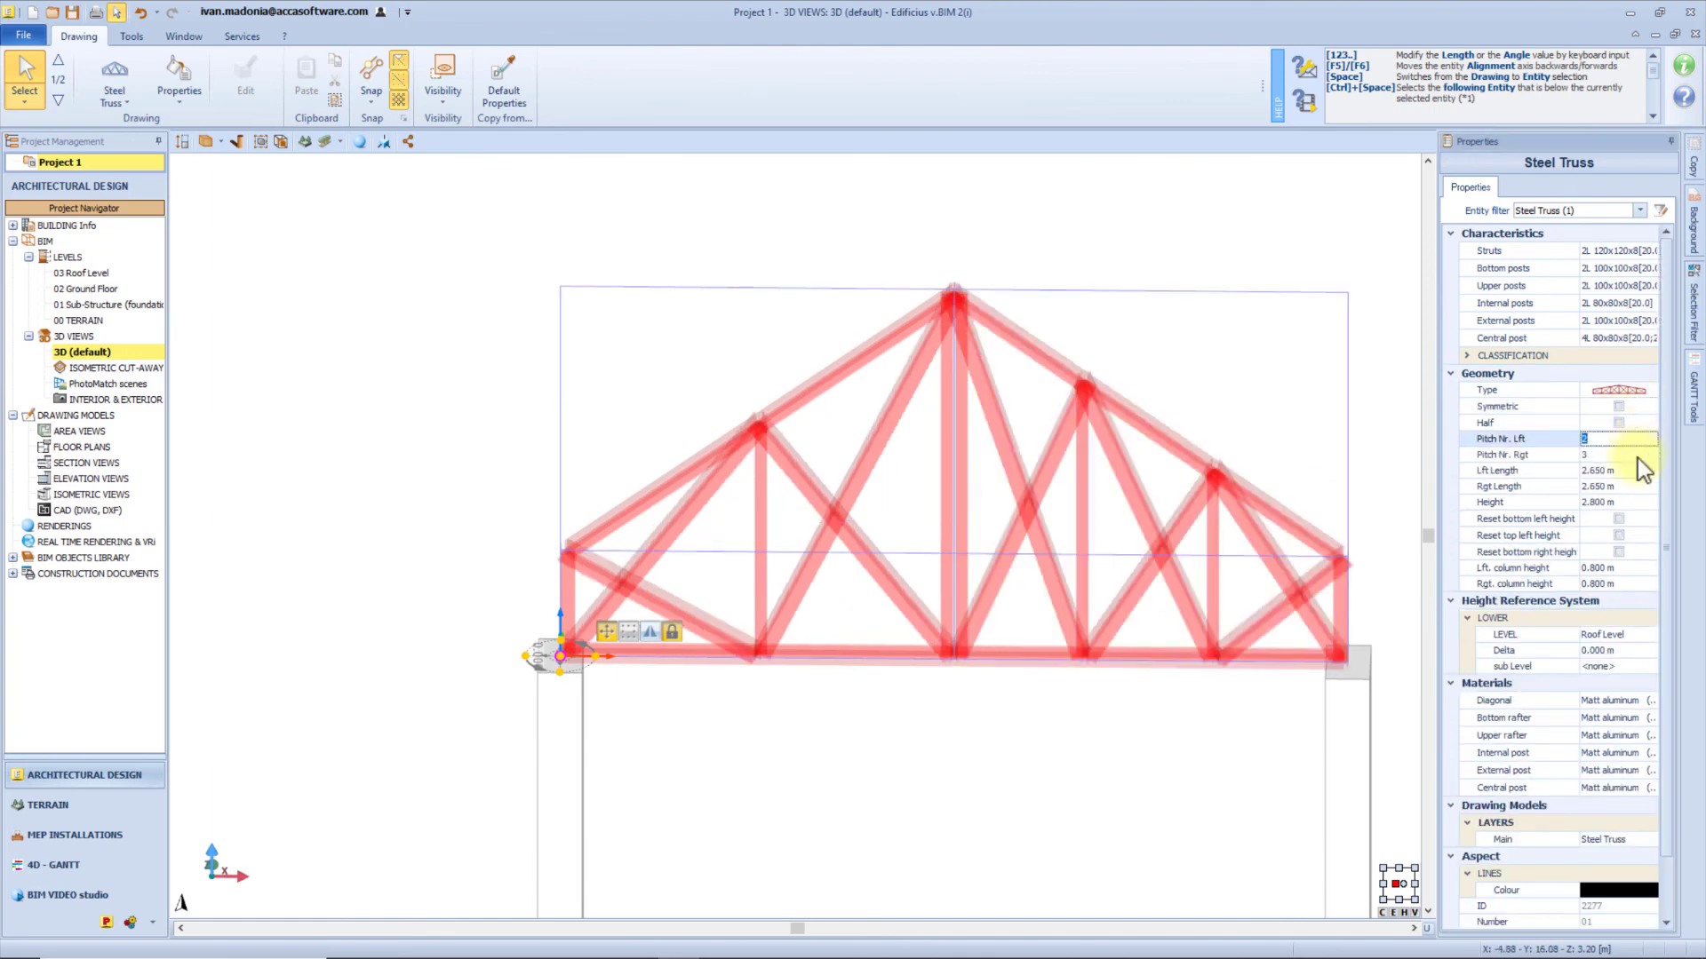
click(1637, 458)
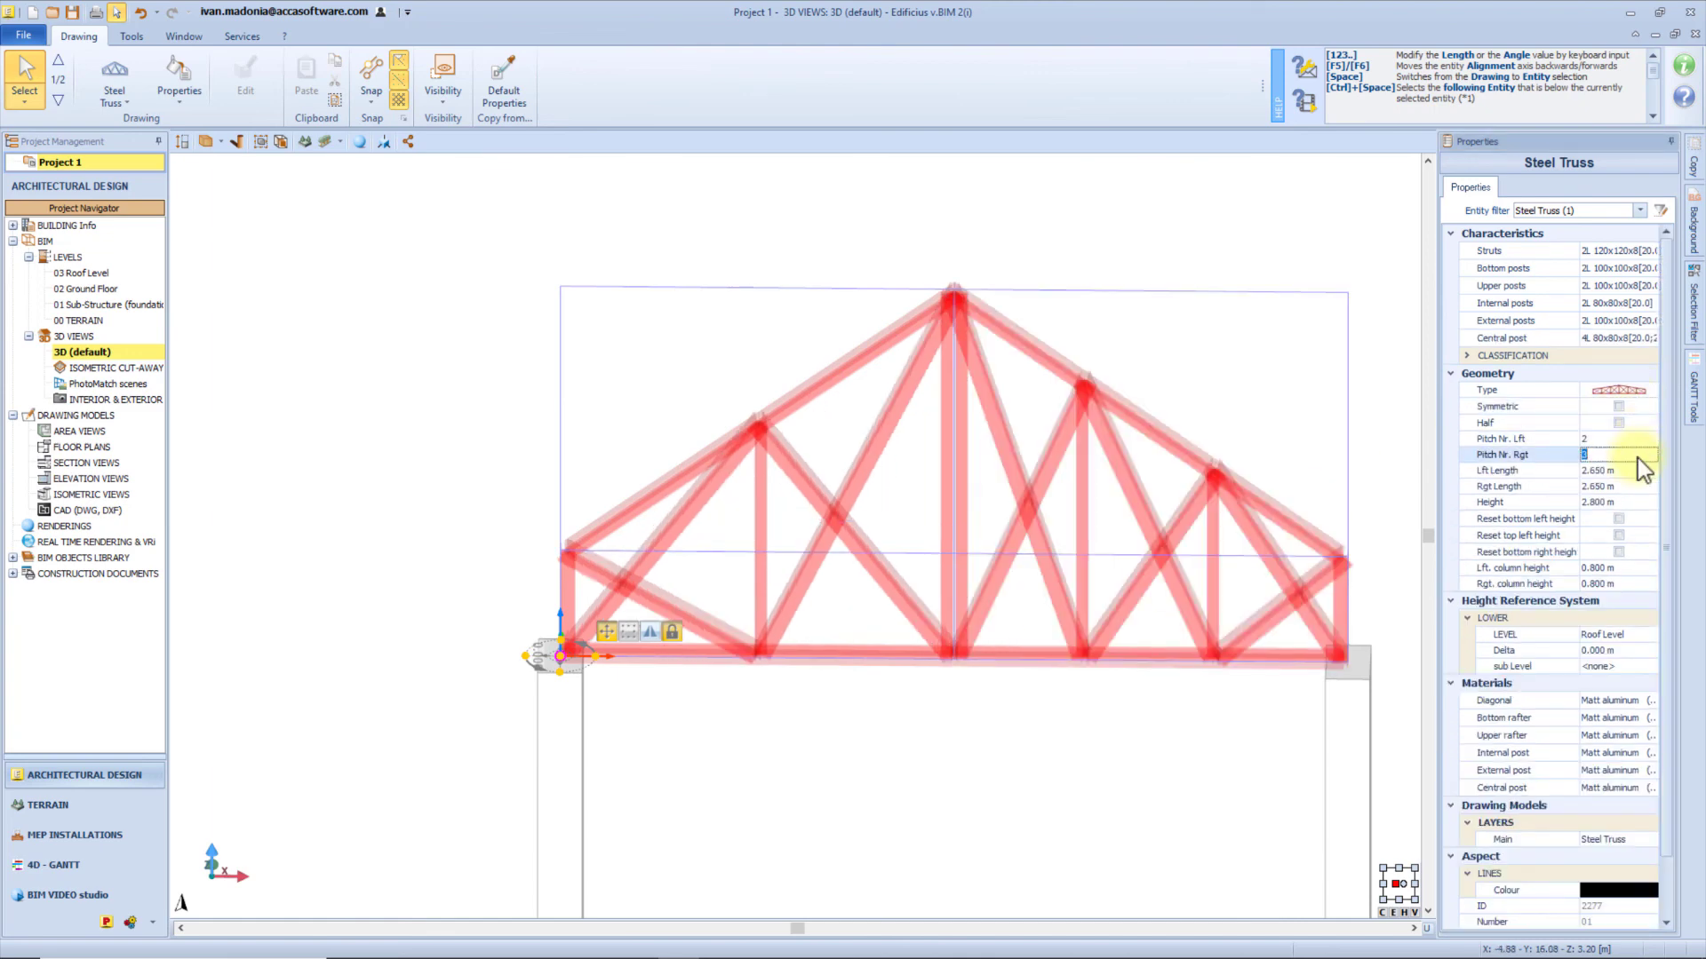
text(2)
key(Return)
Set the steel truss's right column height to 0.5 m and its left column height to 0.9 m.
click(1625, 585)
text(0.5)
key(Return)
click(1623, 567)
text(0.9)
key(Return)
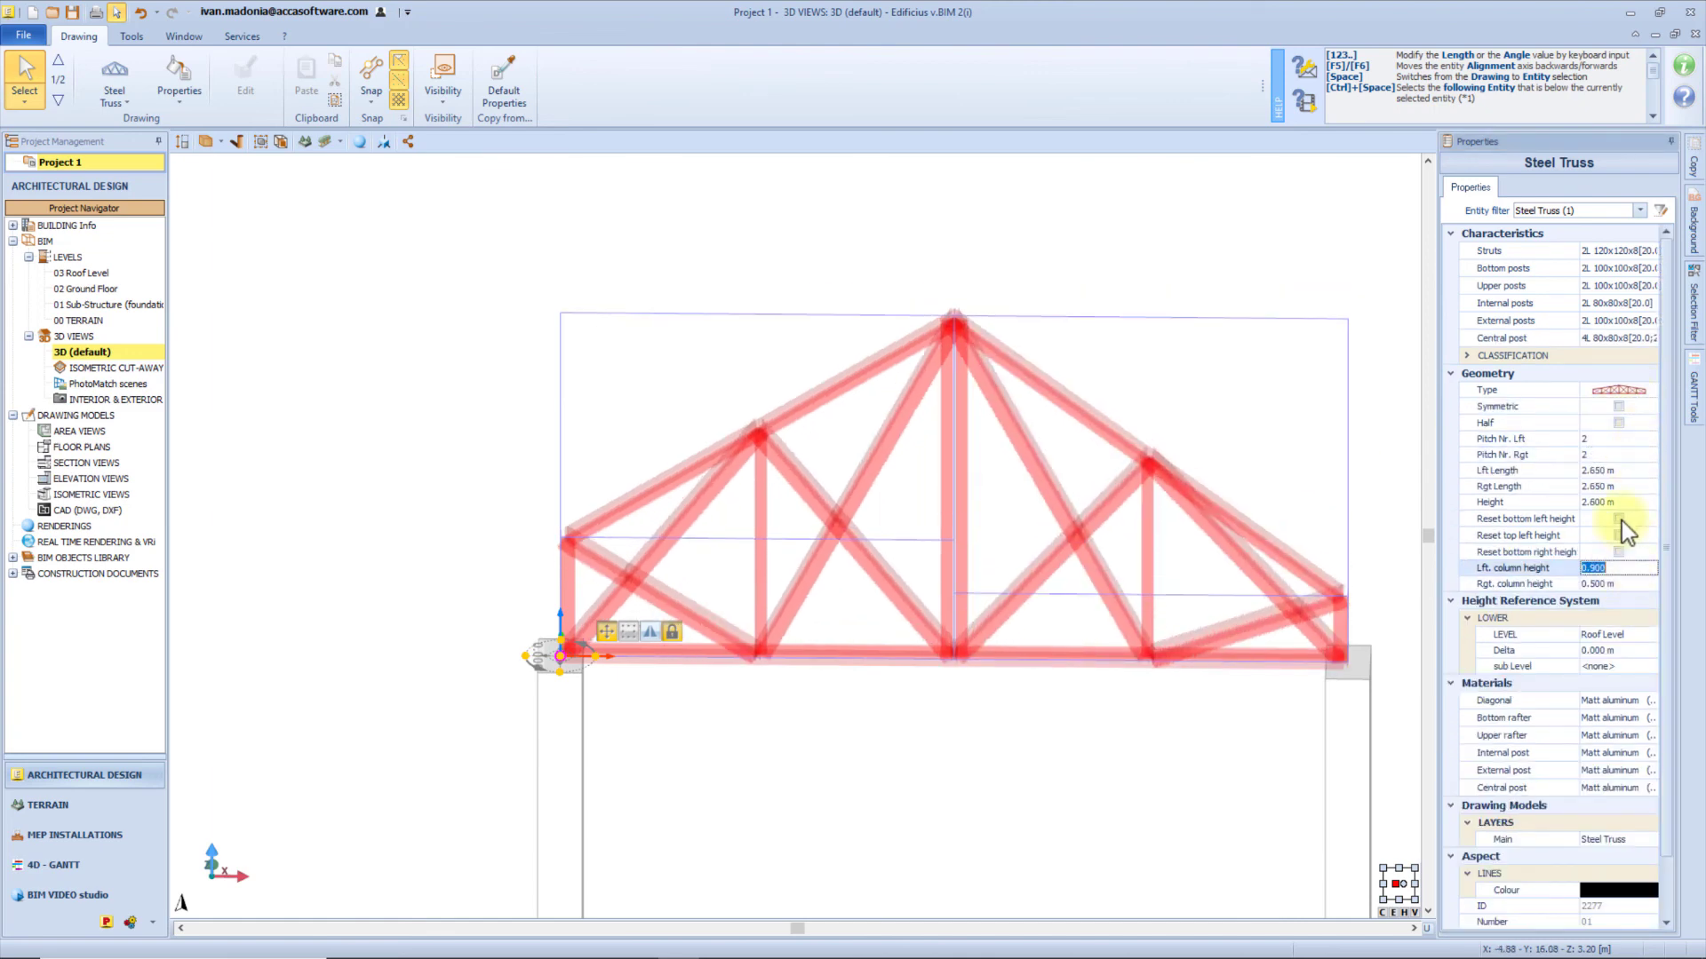
Make the steel truss symmetric again and deselect it.
click(1618, 407)
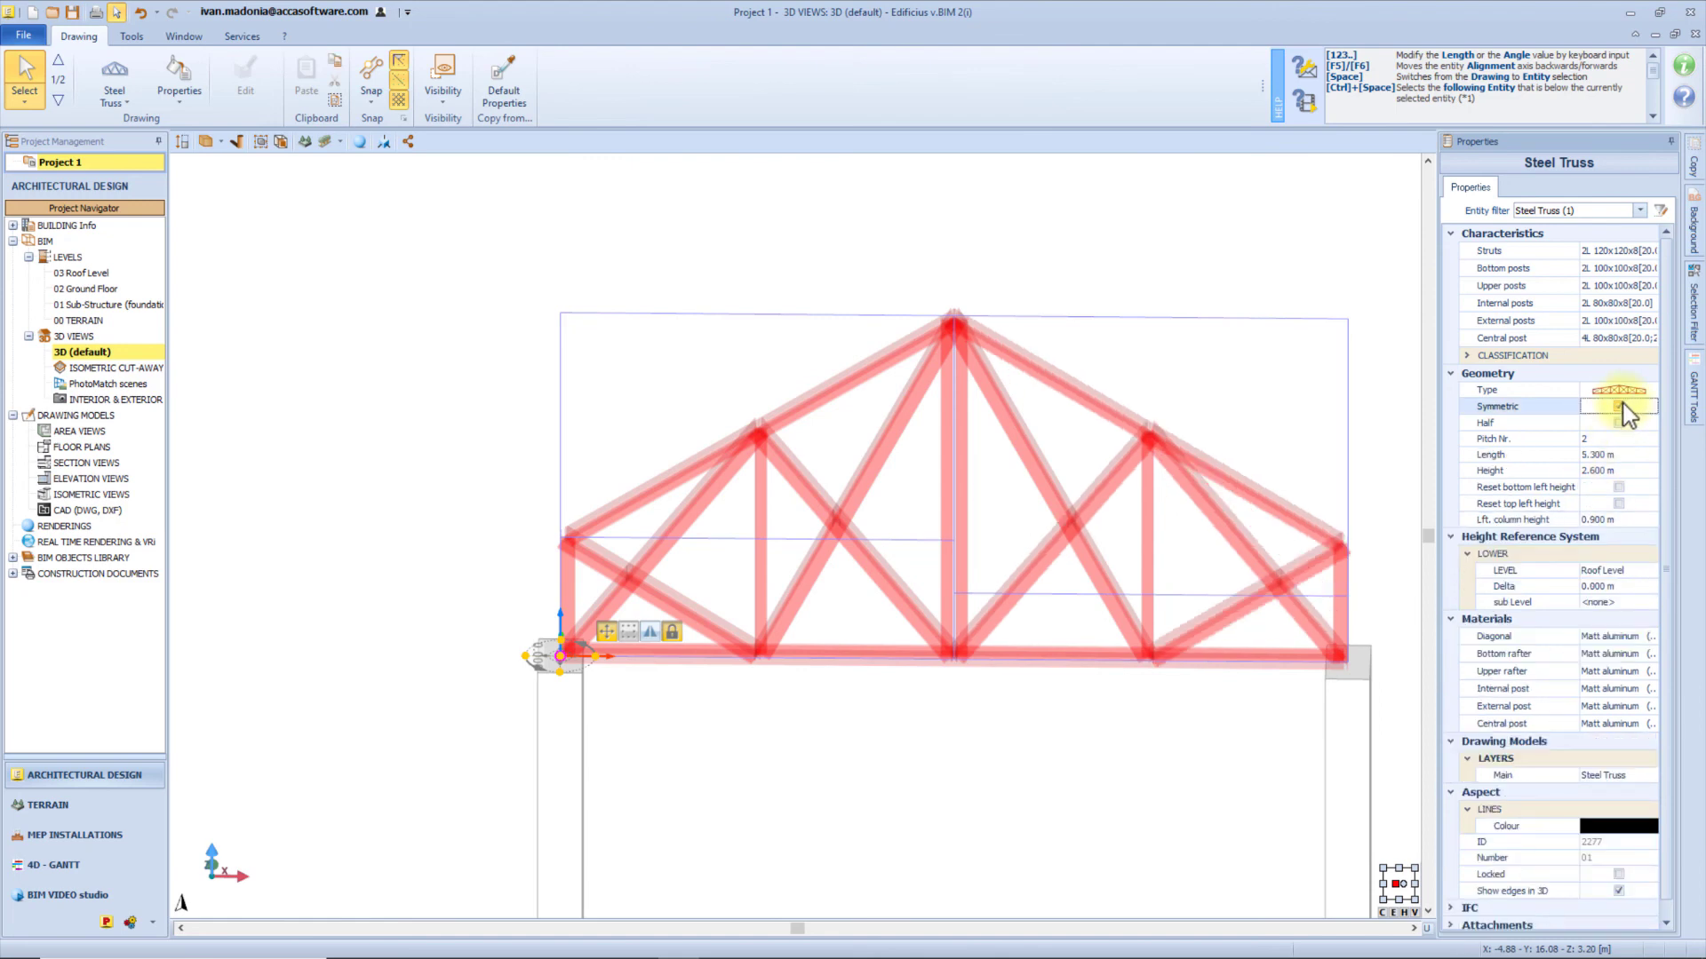
scroll(1463, 685, down, 1)
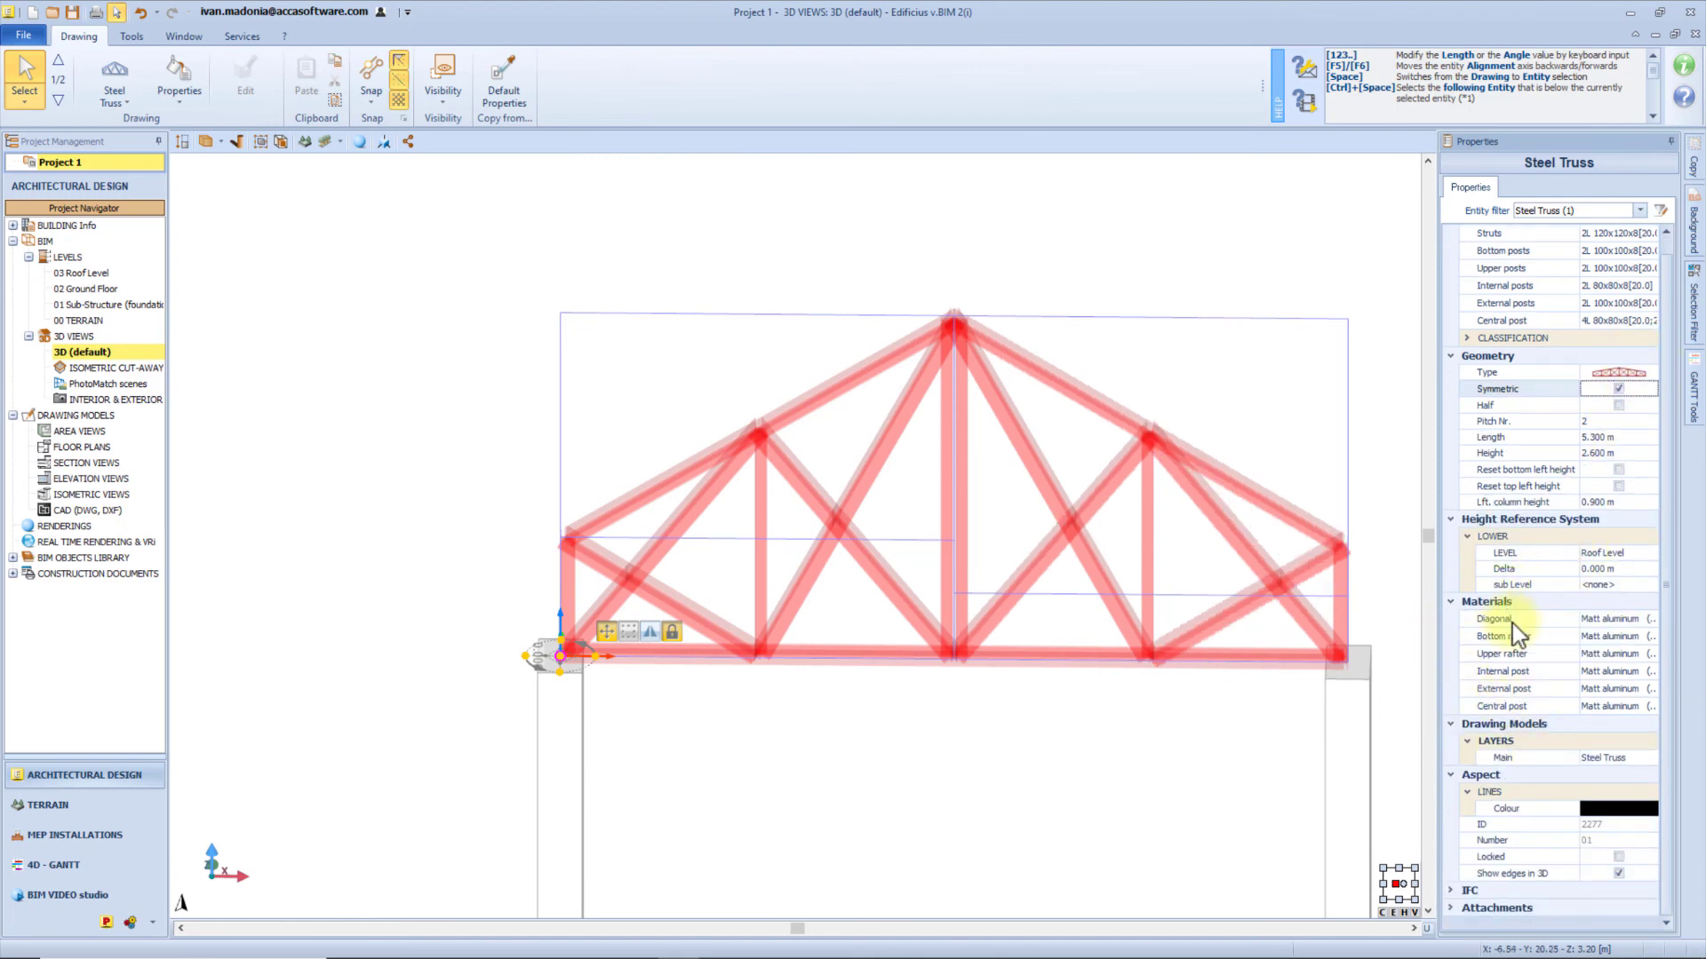
scroll(1160, 632, down, 4)
shift+middle_drag(1159, 633, 1100, 655)
scroll(1066, 658, up, 1)
middle_drag(915, 720, 888, 540)
click(889, 541)
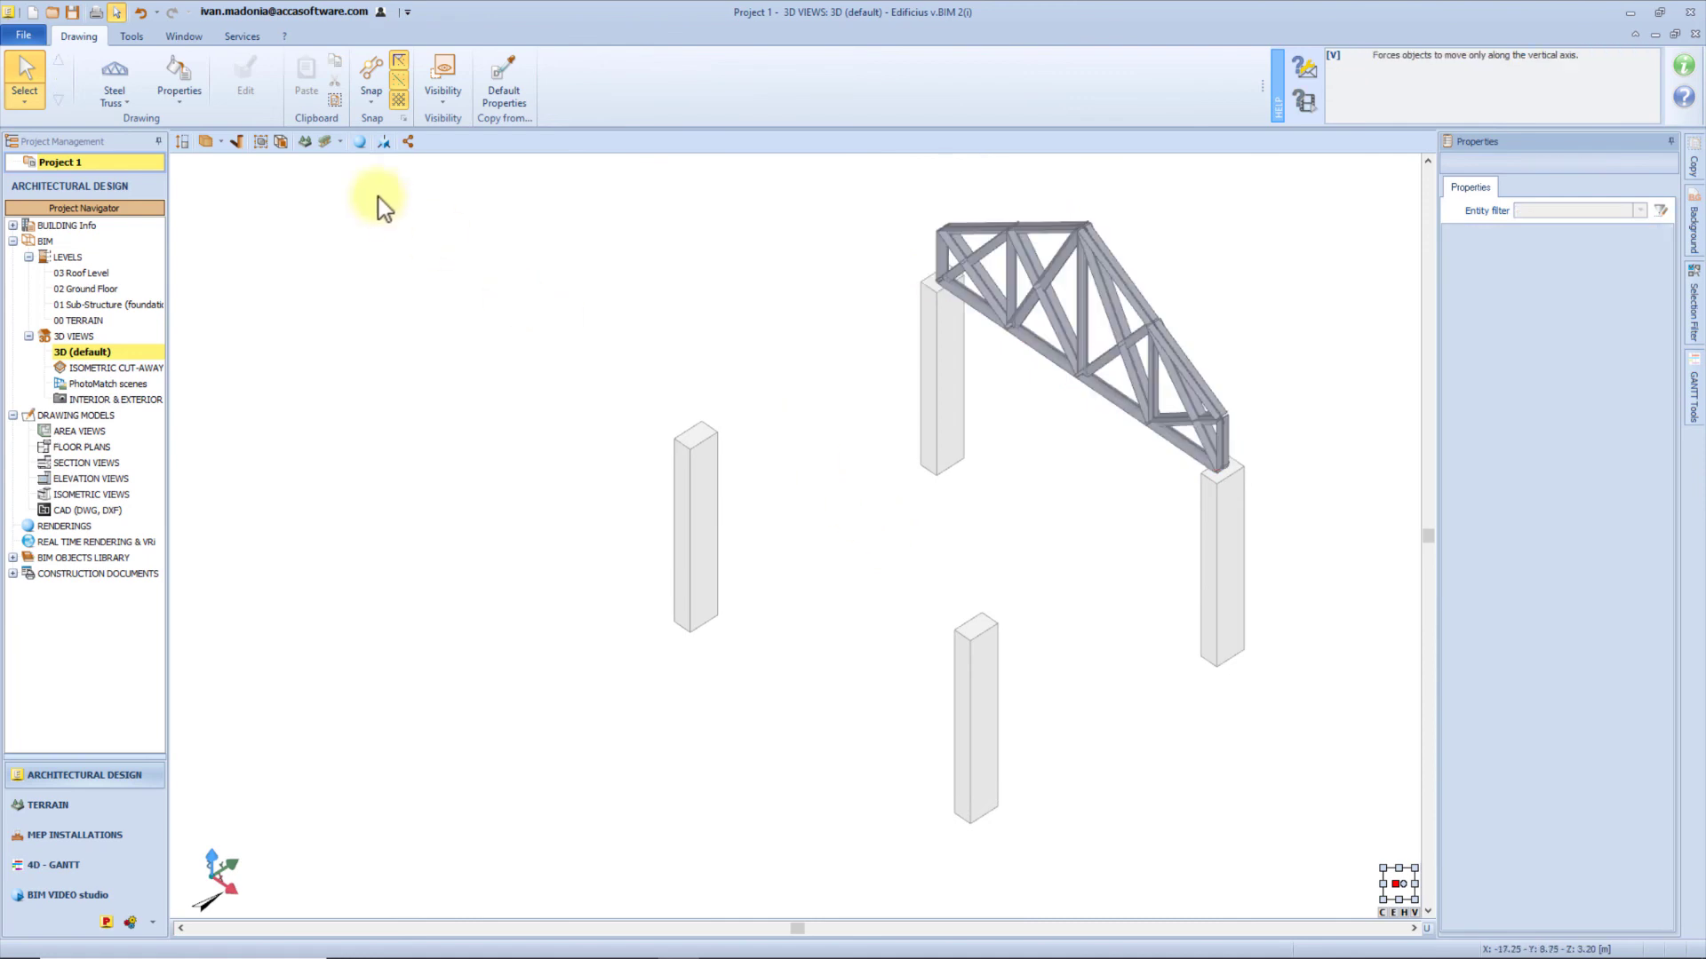
Place a timber truss starting on top of one free column and aligned towards the other free column.
click(115, 93)
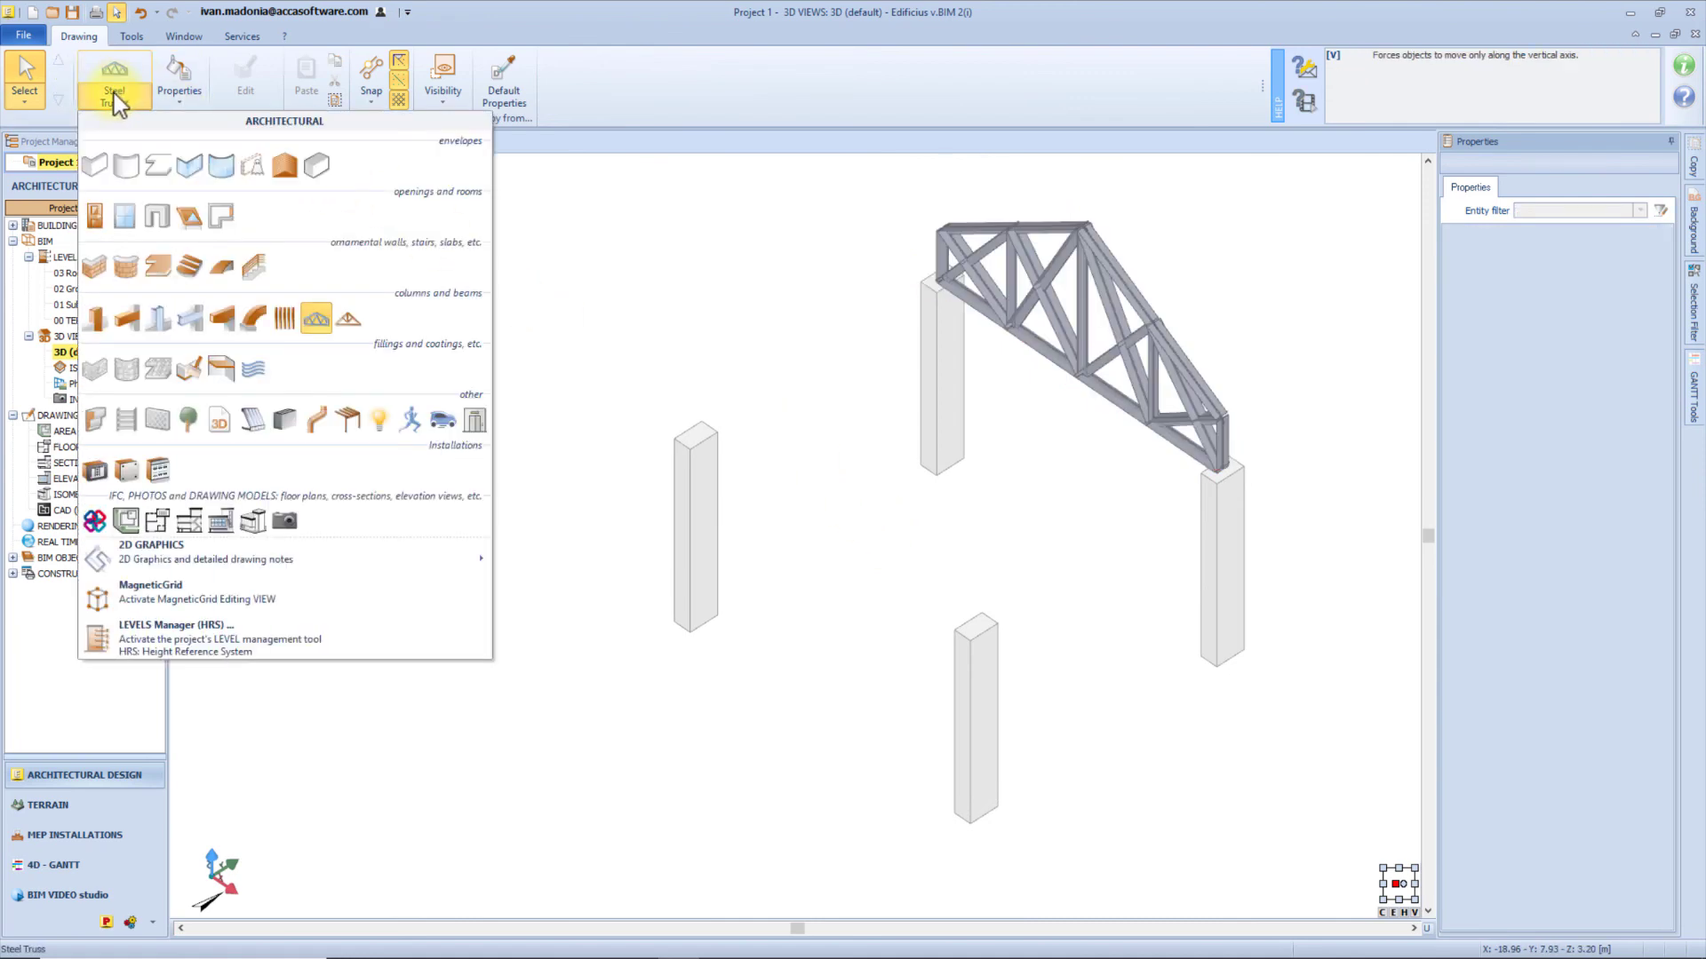
click(345, 325)
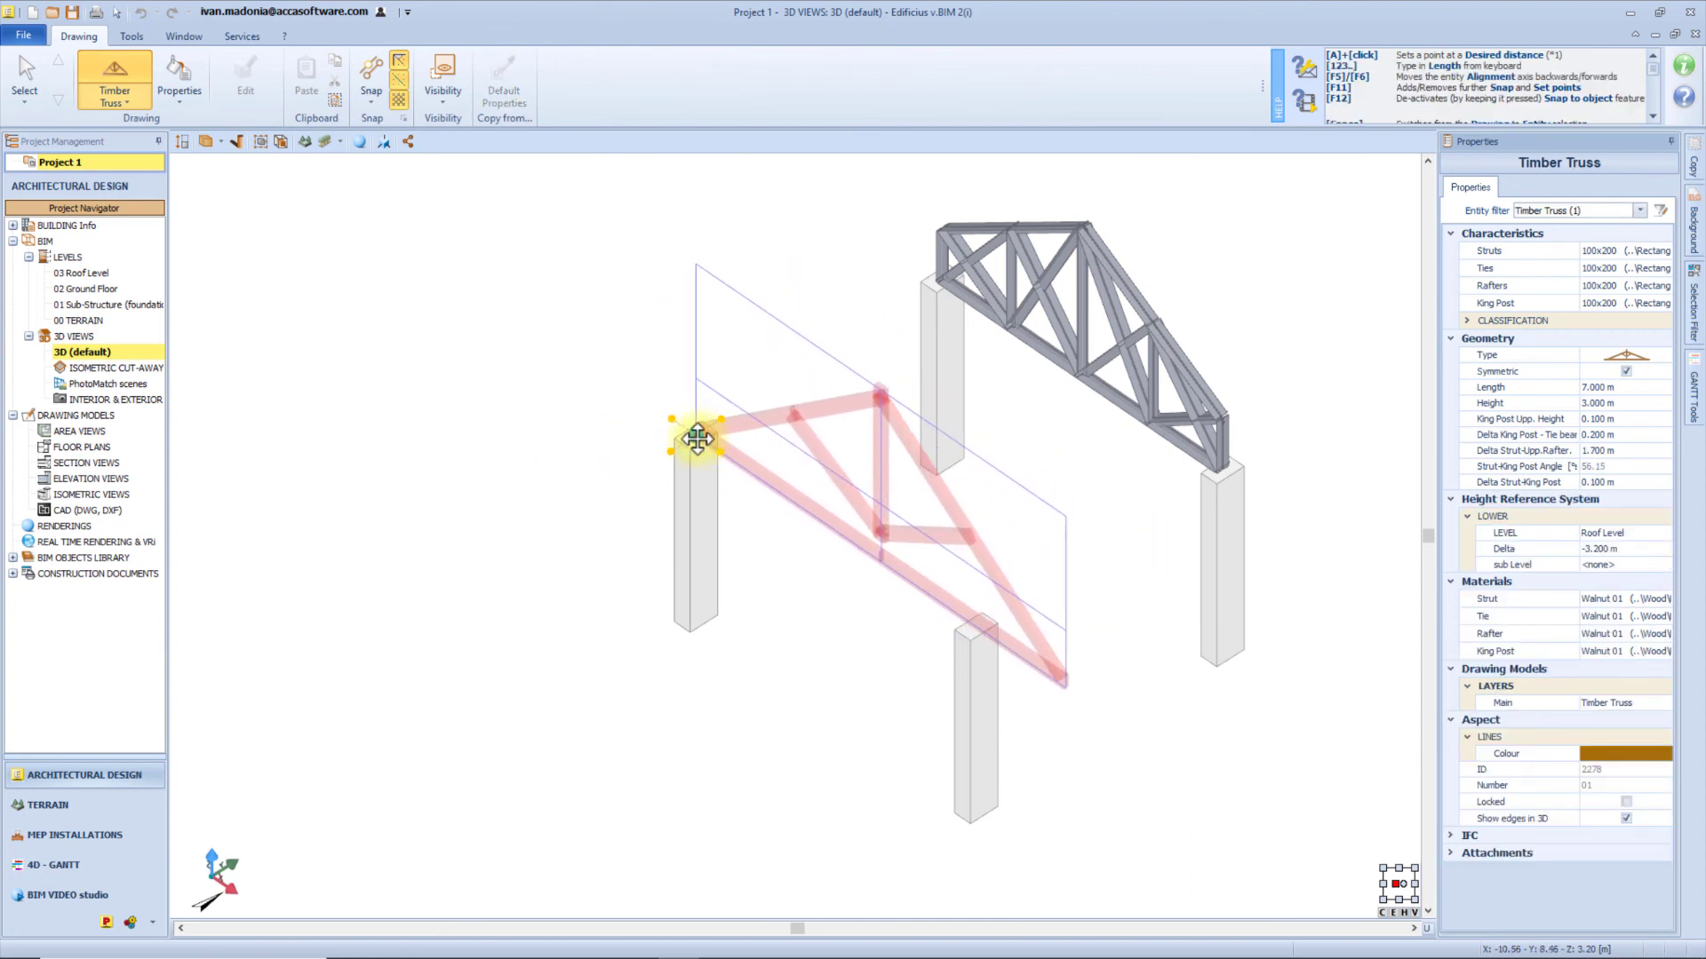
click(698, 432)
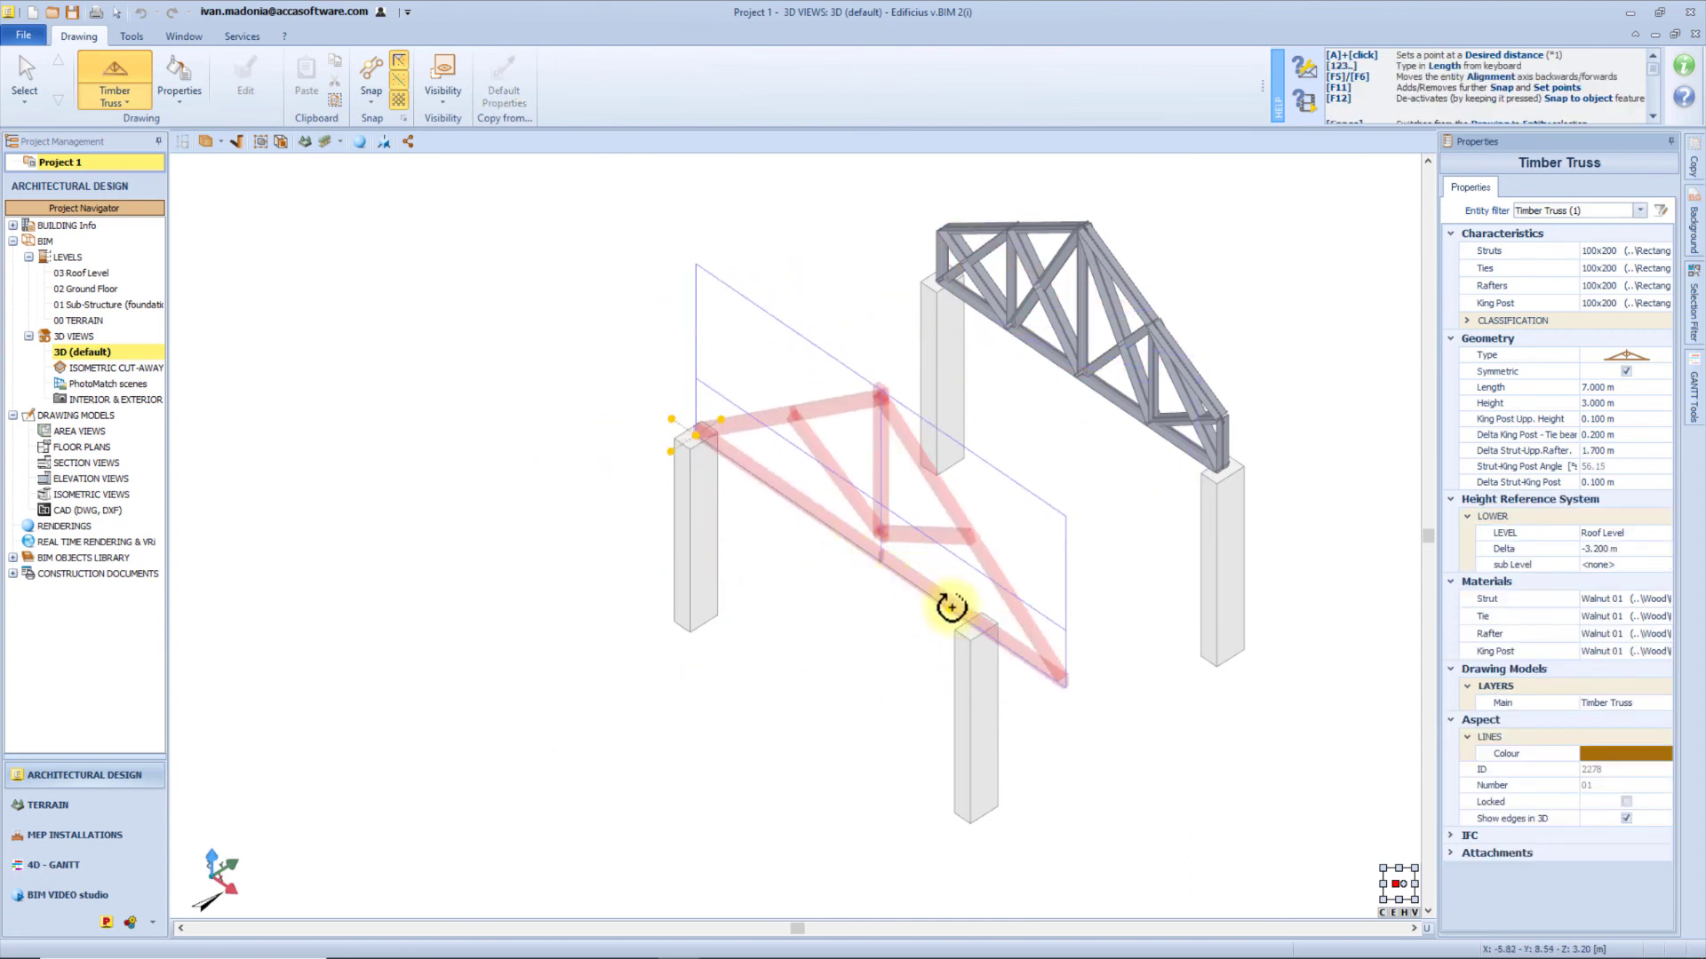
click(975, 621)
scroll(877, 558, up, 3)
middle_drag(878, 560, 866, 541)
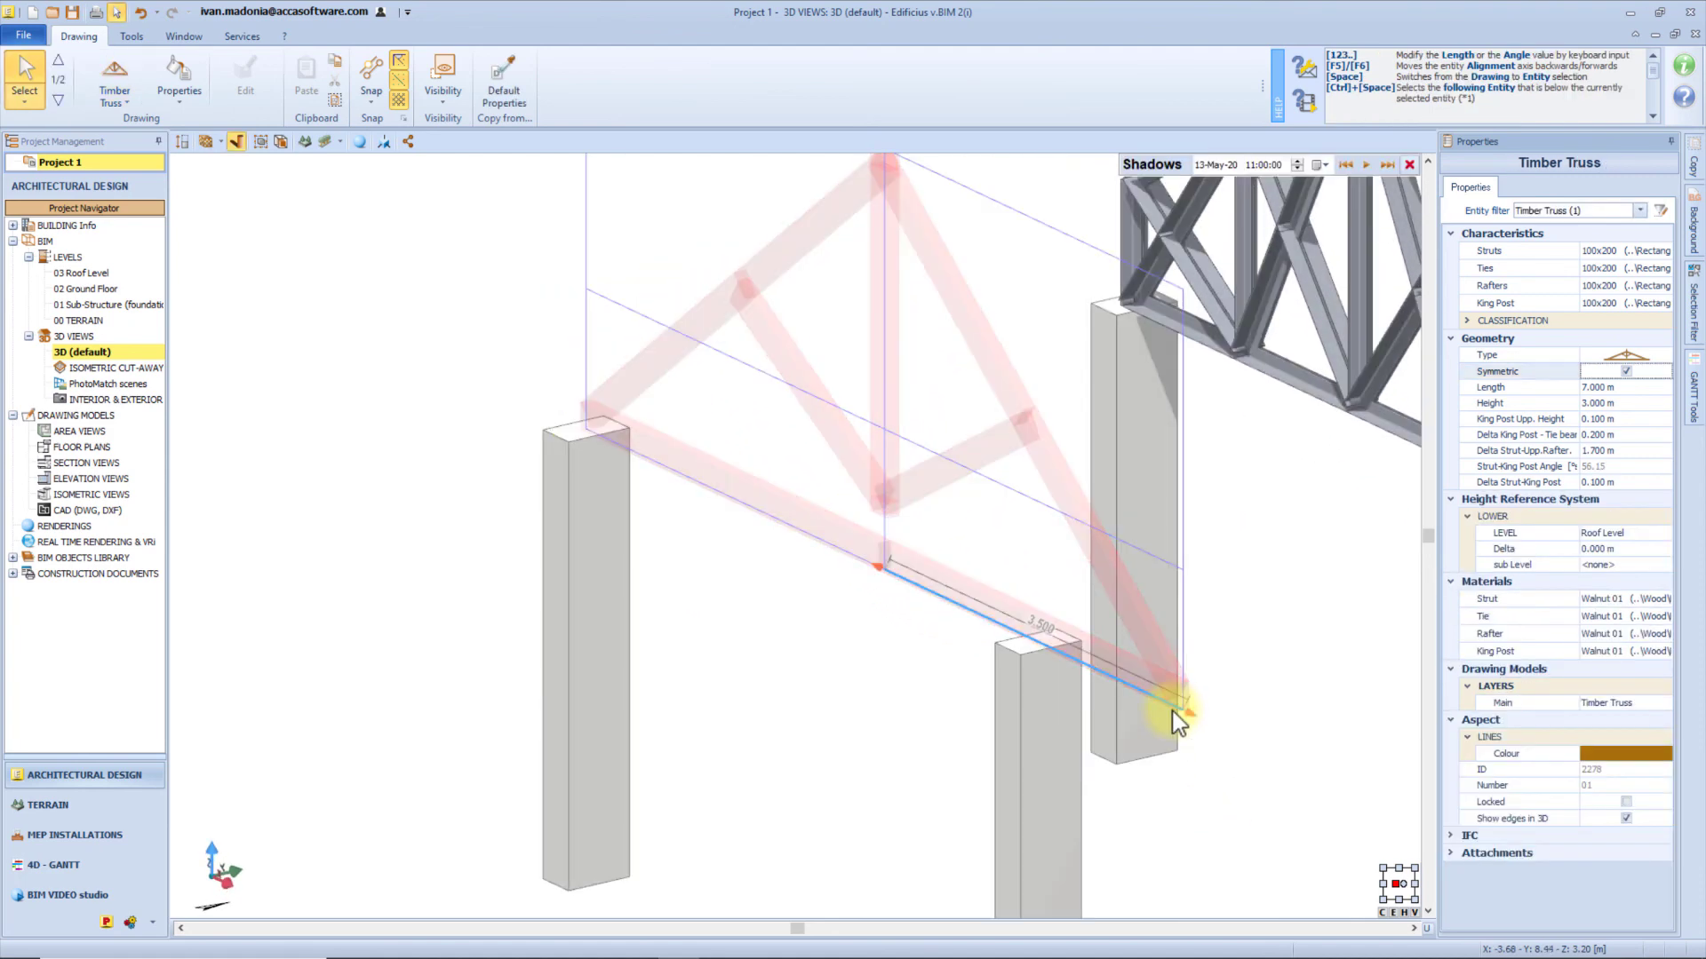
Shorten the timber truss from the opposite side to about 5.23 m, ending it on the second column, and lower its height to about 1.75 m.
click(1192, 717)
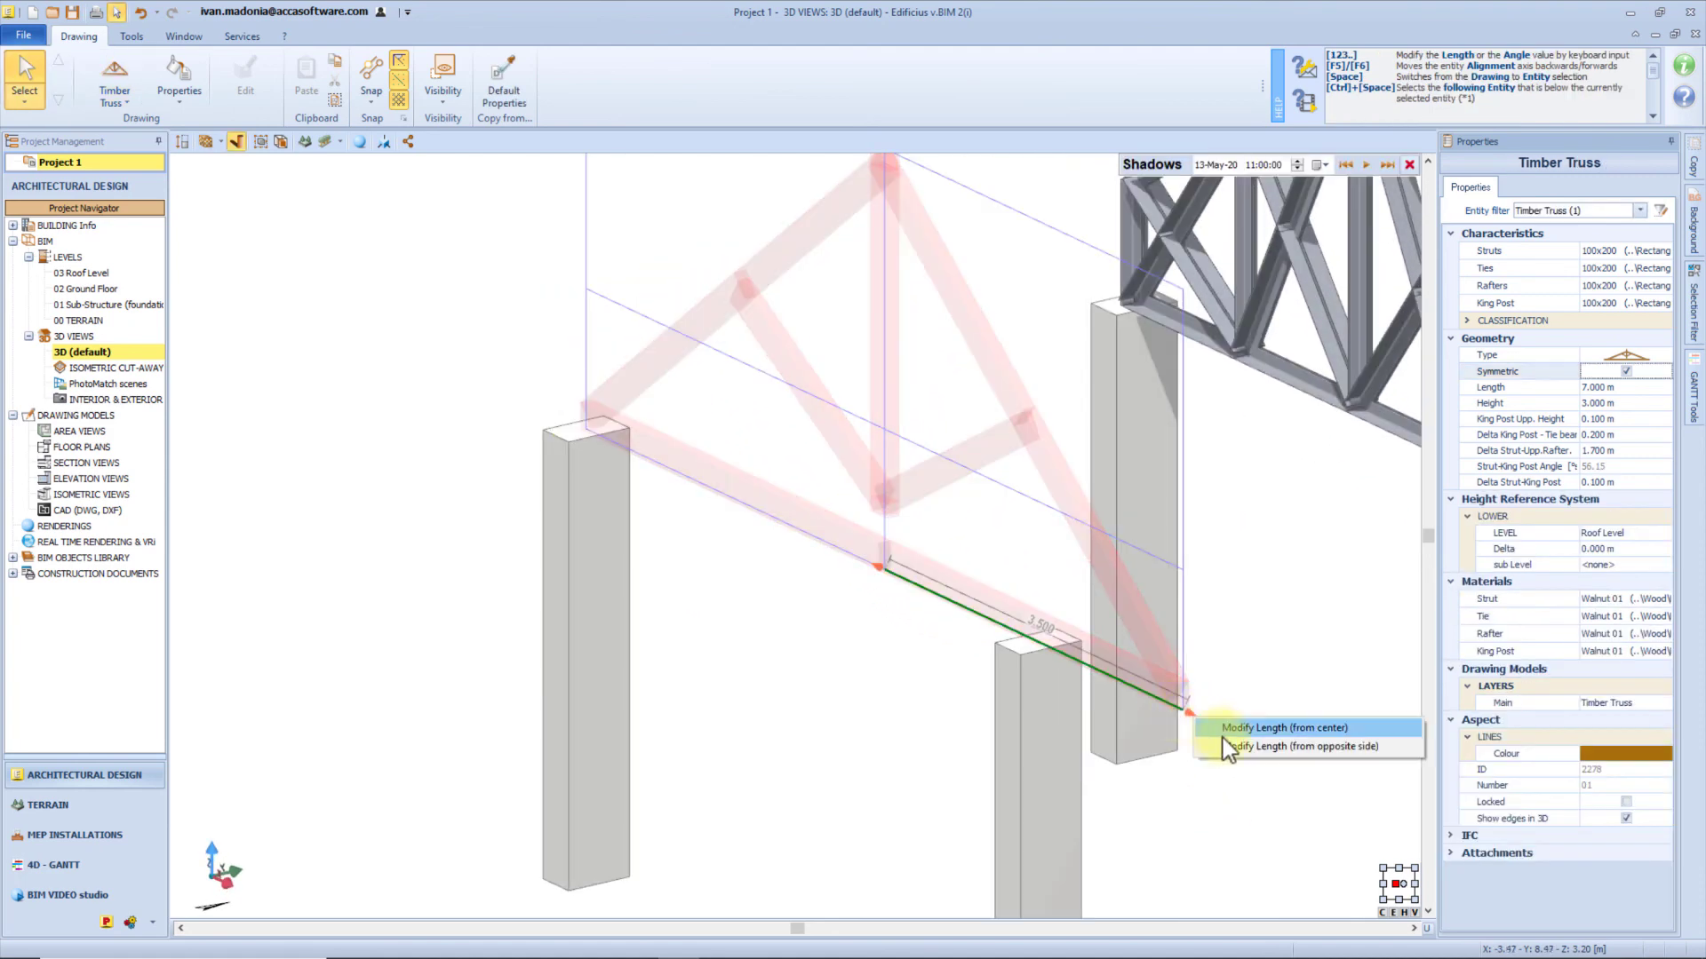
click(1223, 734)
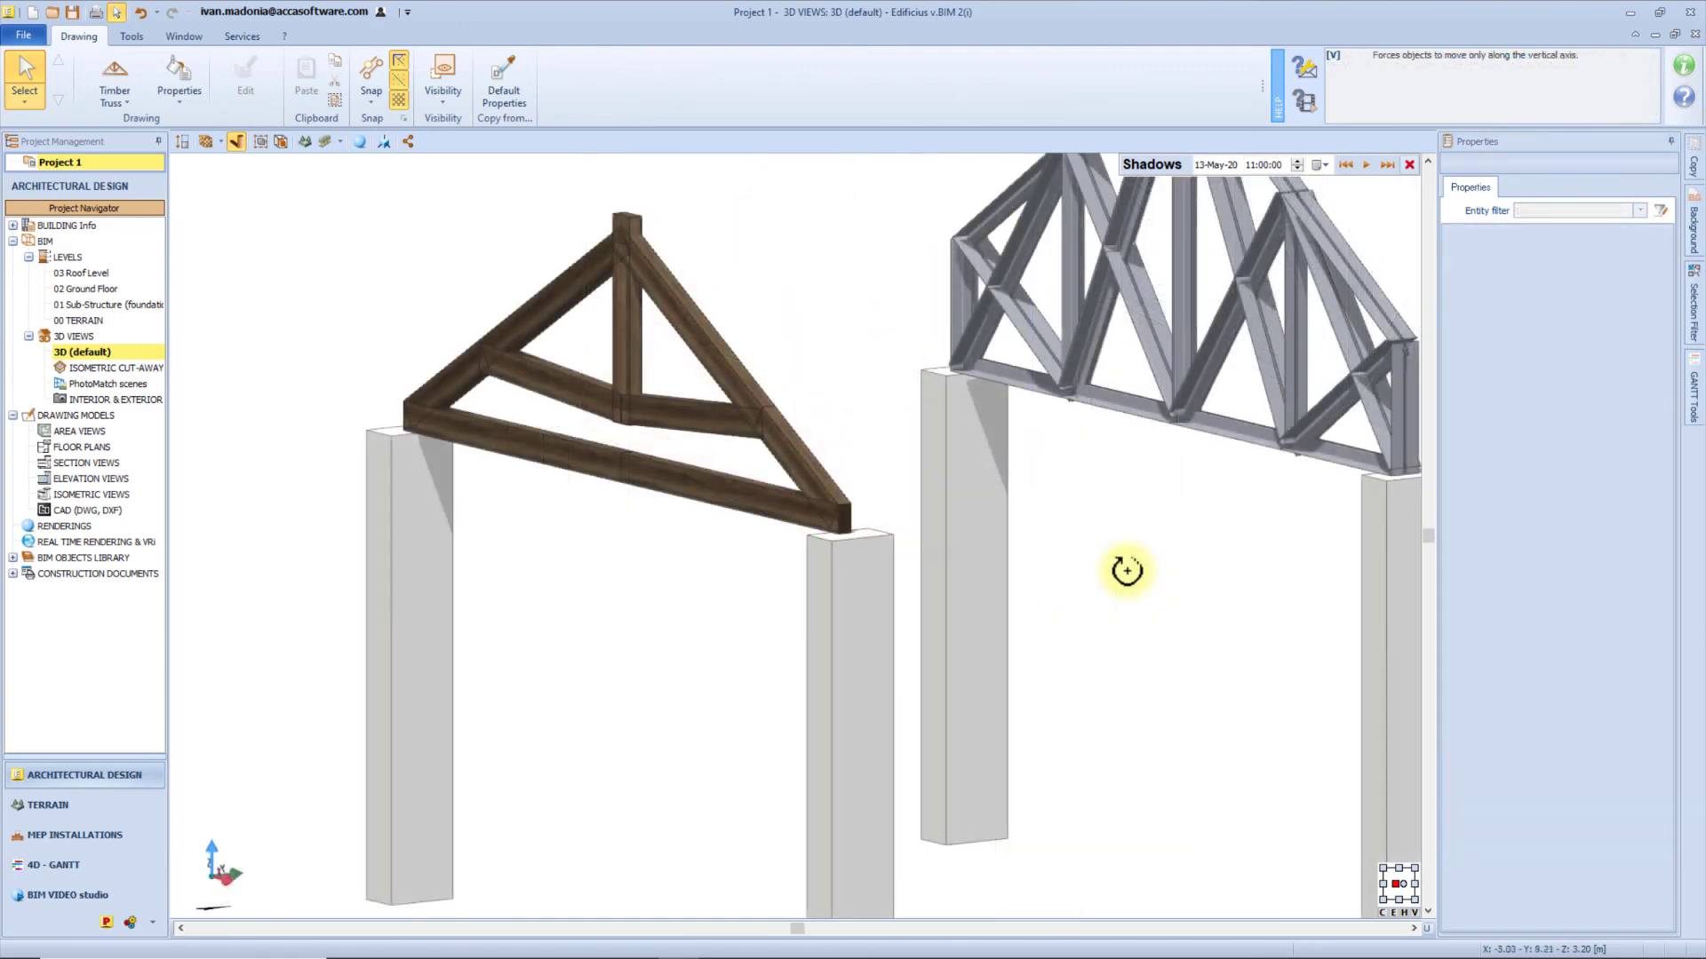
click(843, 496)
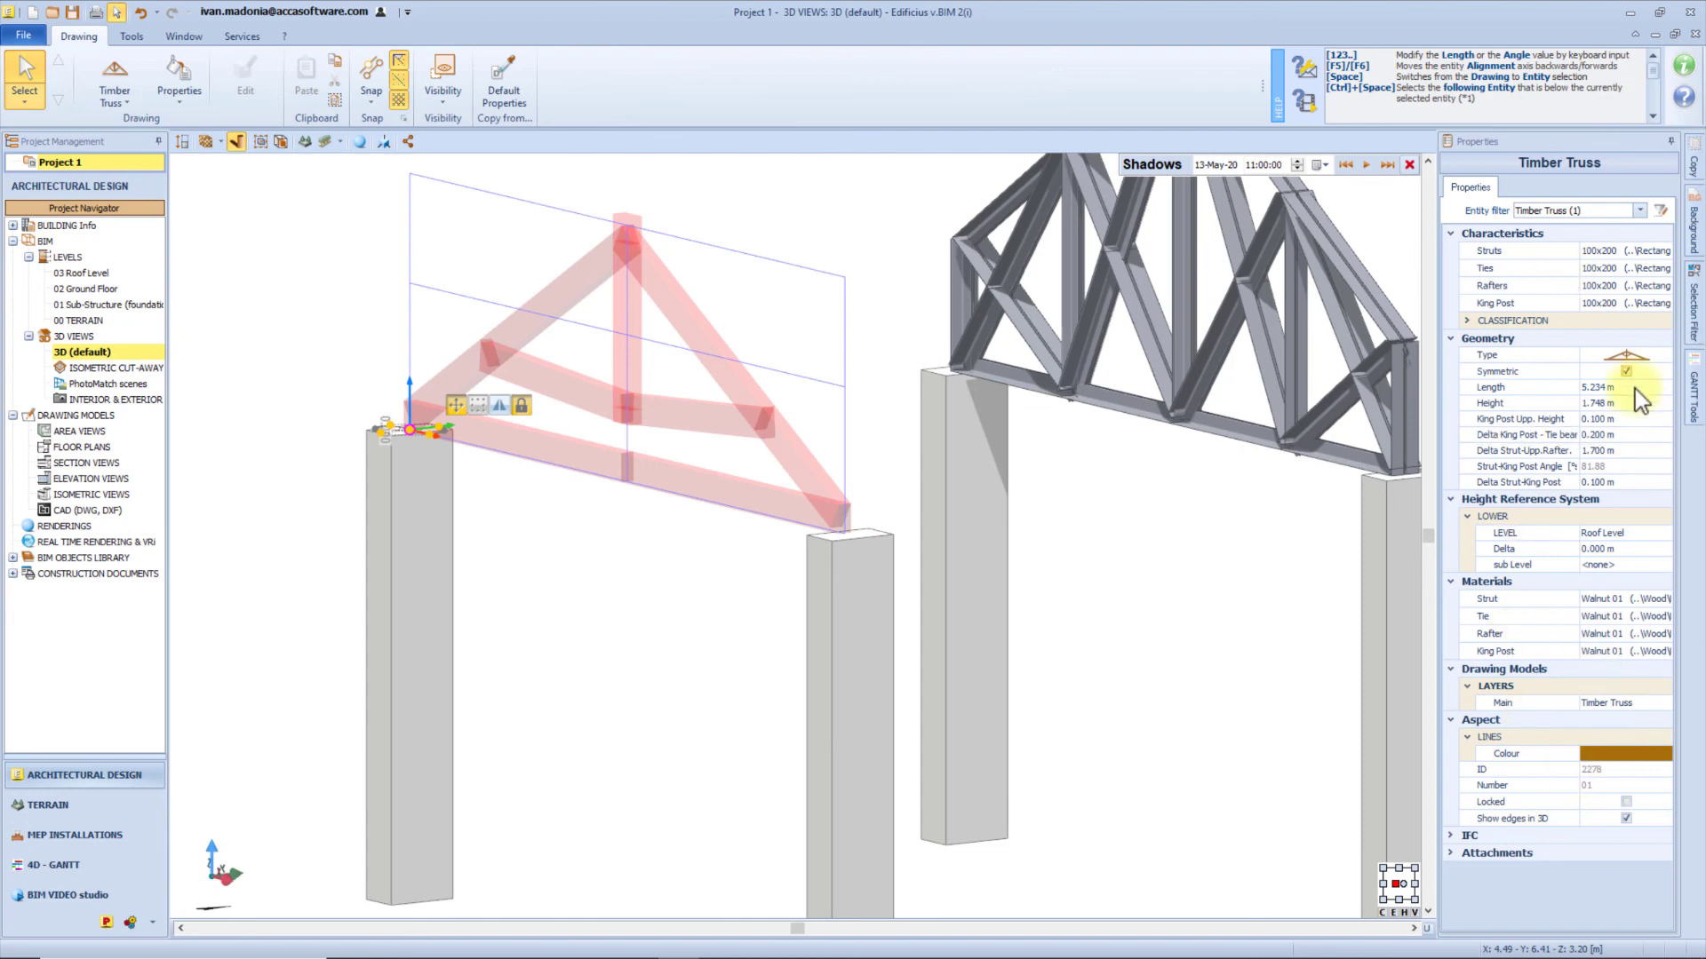
click(1252, 620)
scroll(1142, 574, down, 1)
middle_drag(1142, 574, 1092, 658)
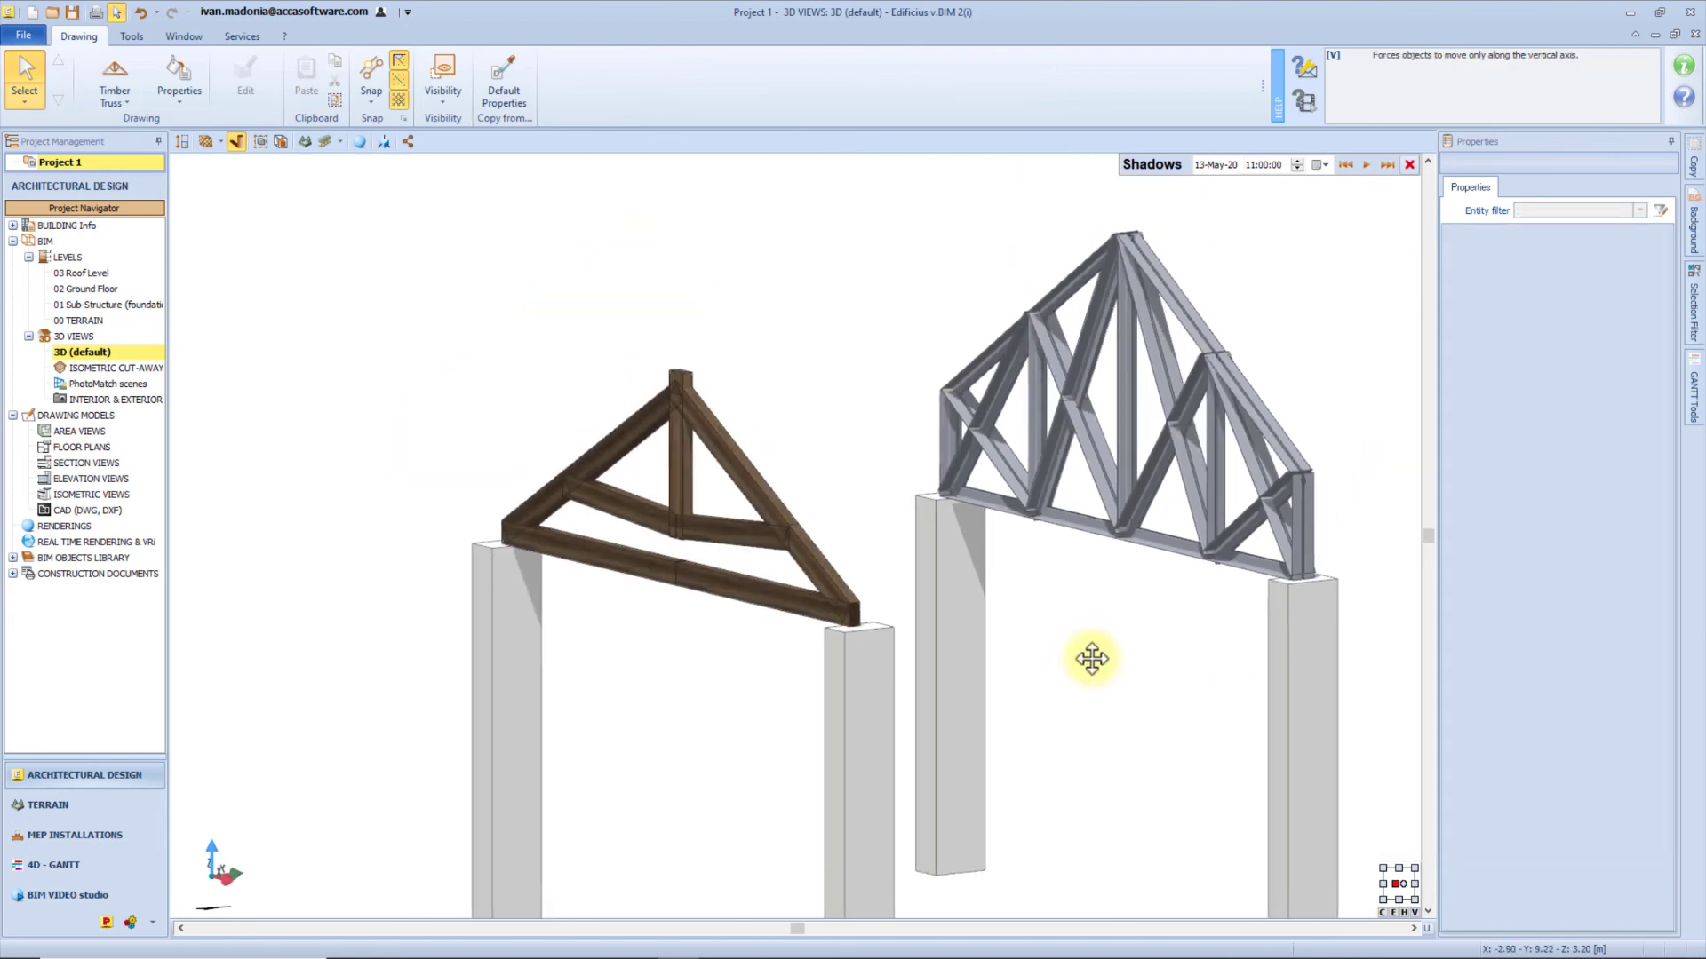